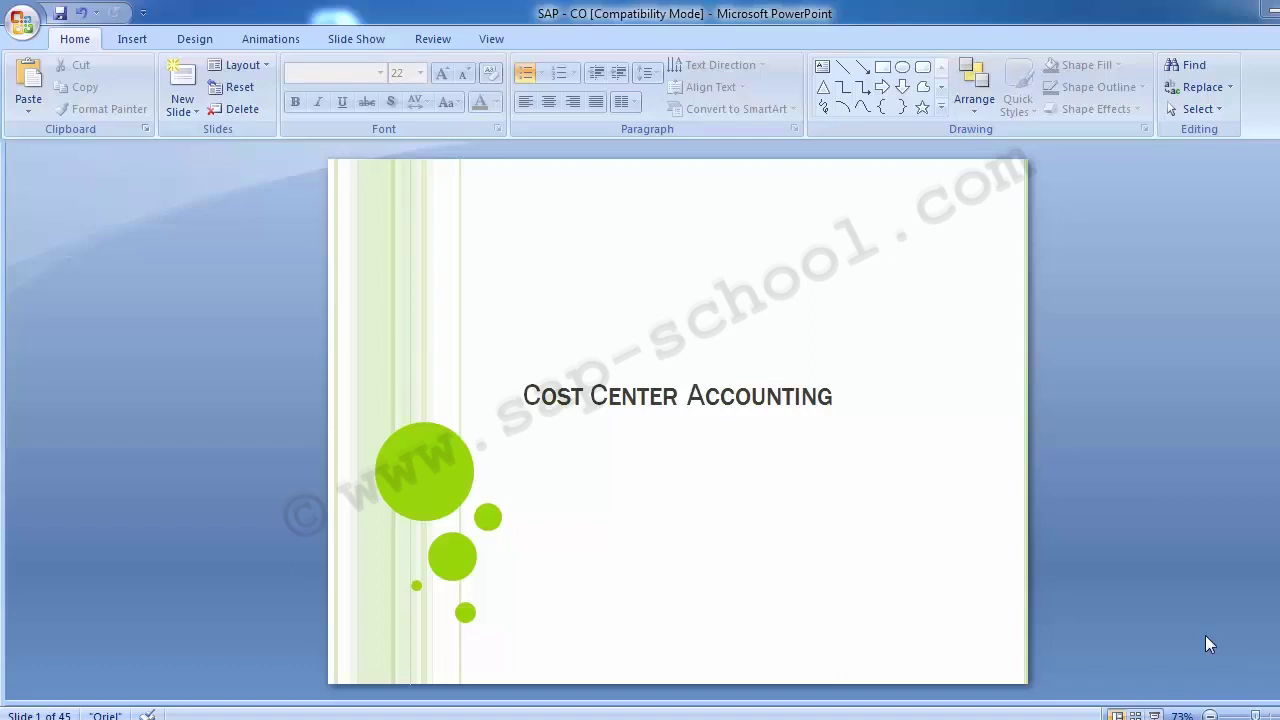
# Read the cost center accounting slides through to Configuration, keeping the current Windows color scheme and suppressing its performance message.
pyautogui.click(212, 421)
pyautogui.scroll(-1, 212, 421)
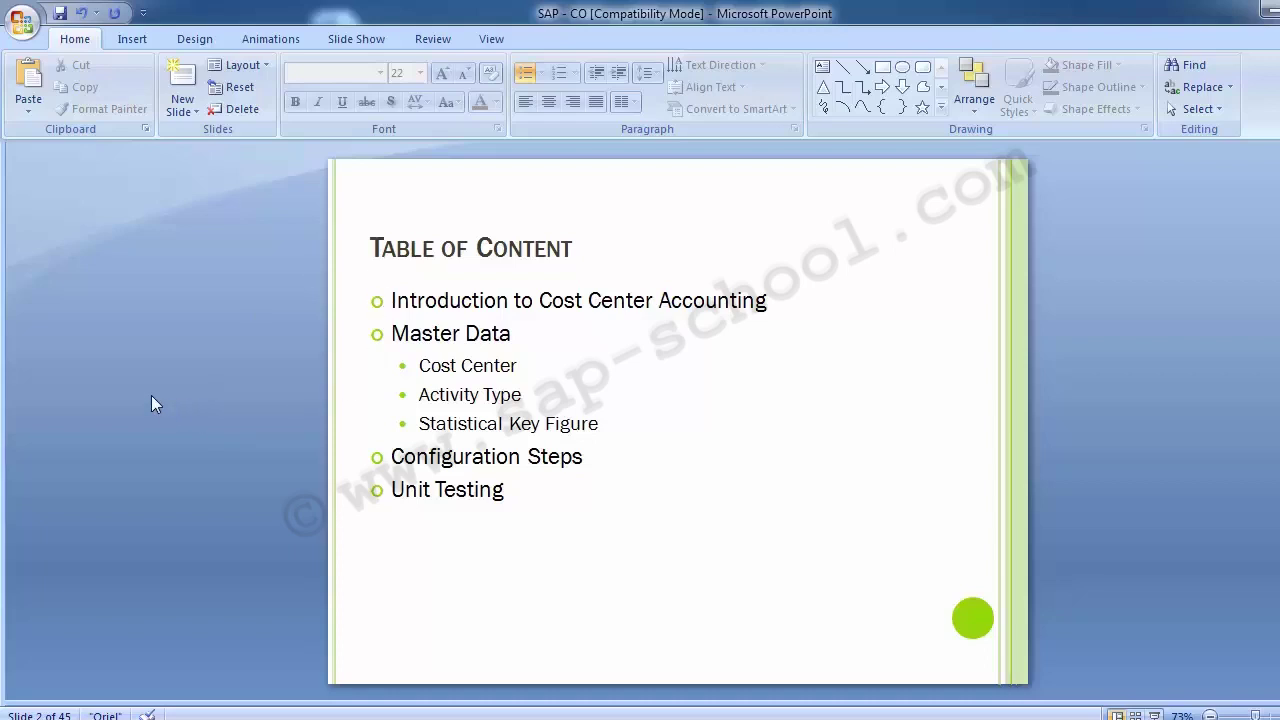
pyautogui.press('pagedown')
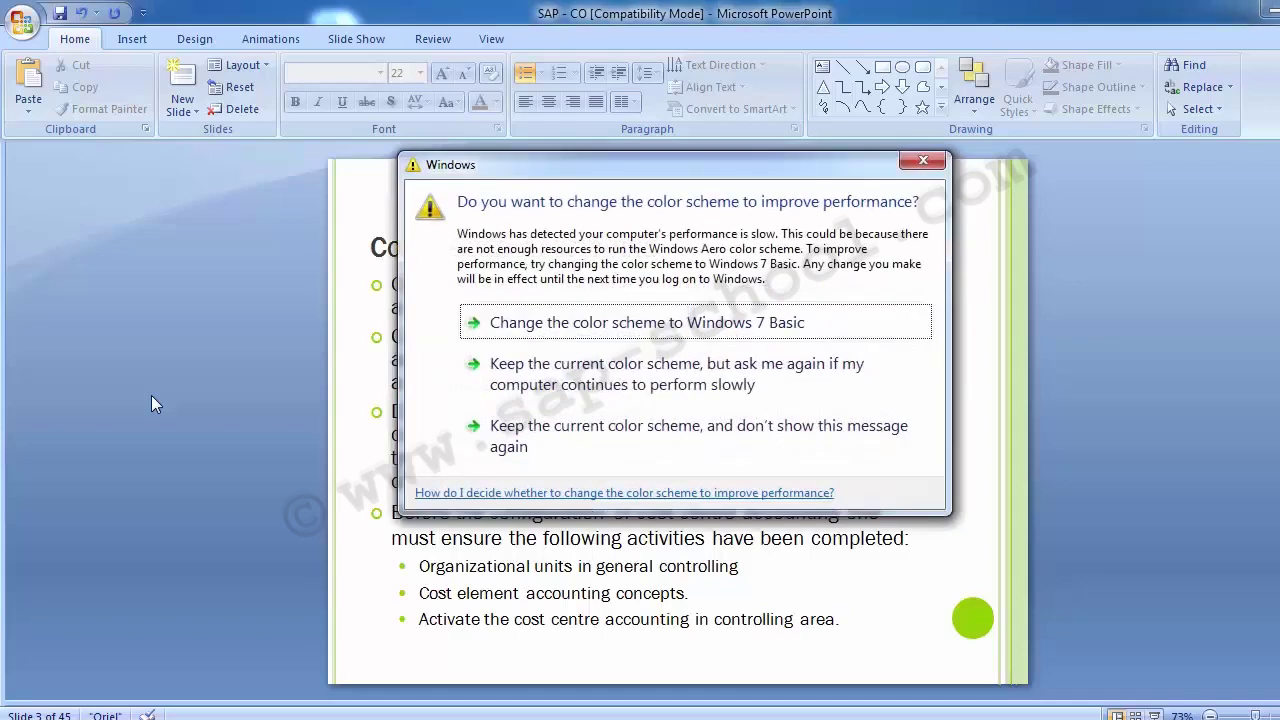
pyautogui.click(520, 443)
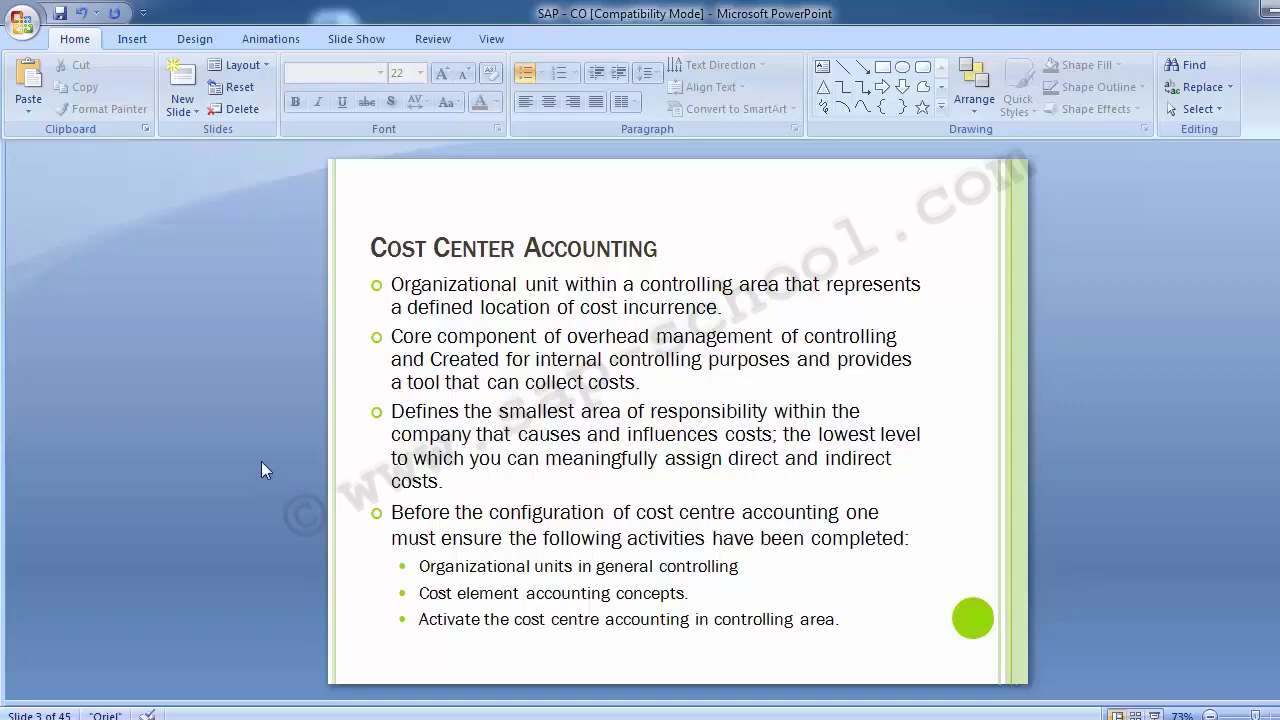
pyautogui.scroll(-1, 261, 463)
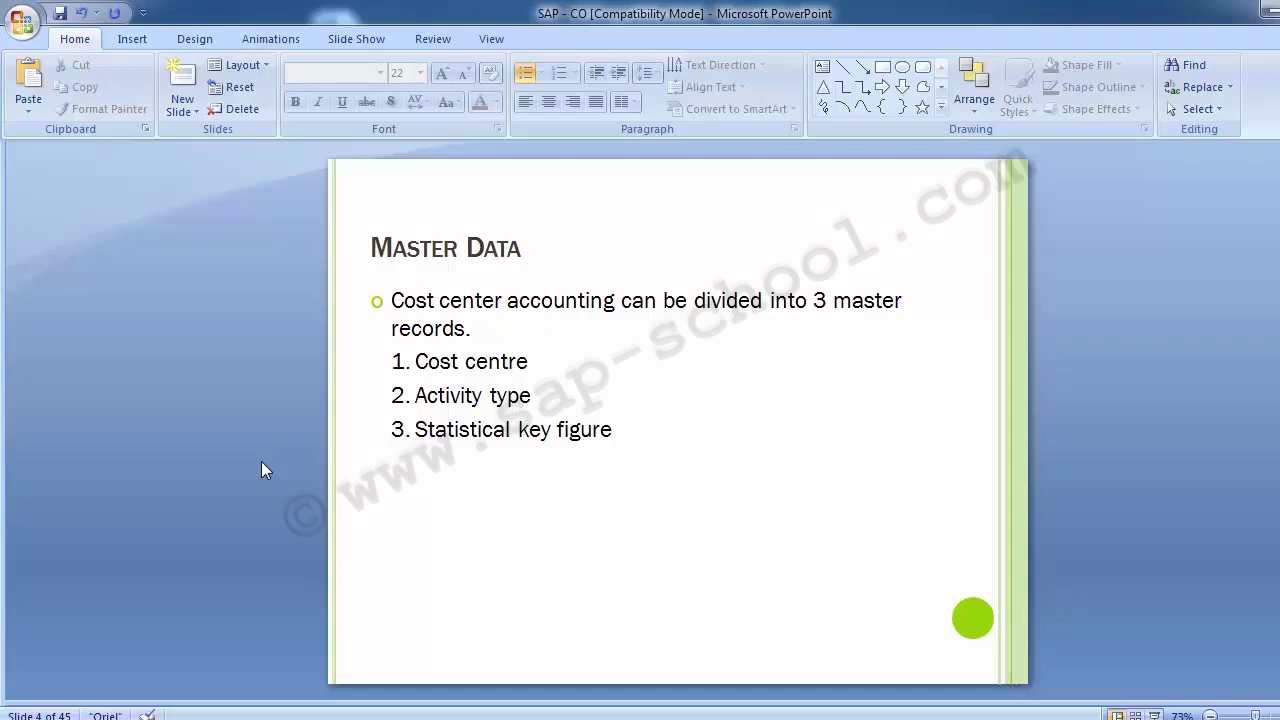
pyautogui.scroll(-1, 261, 461)
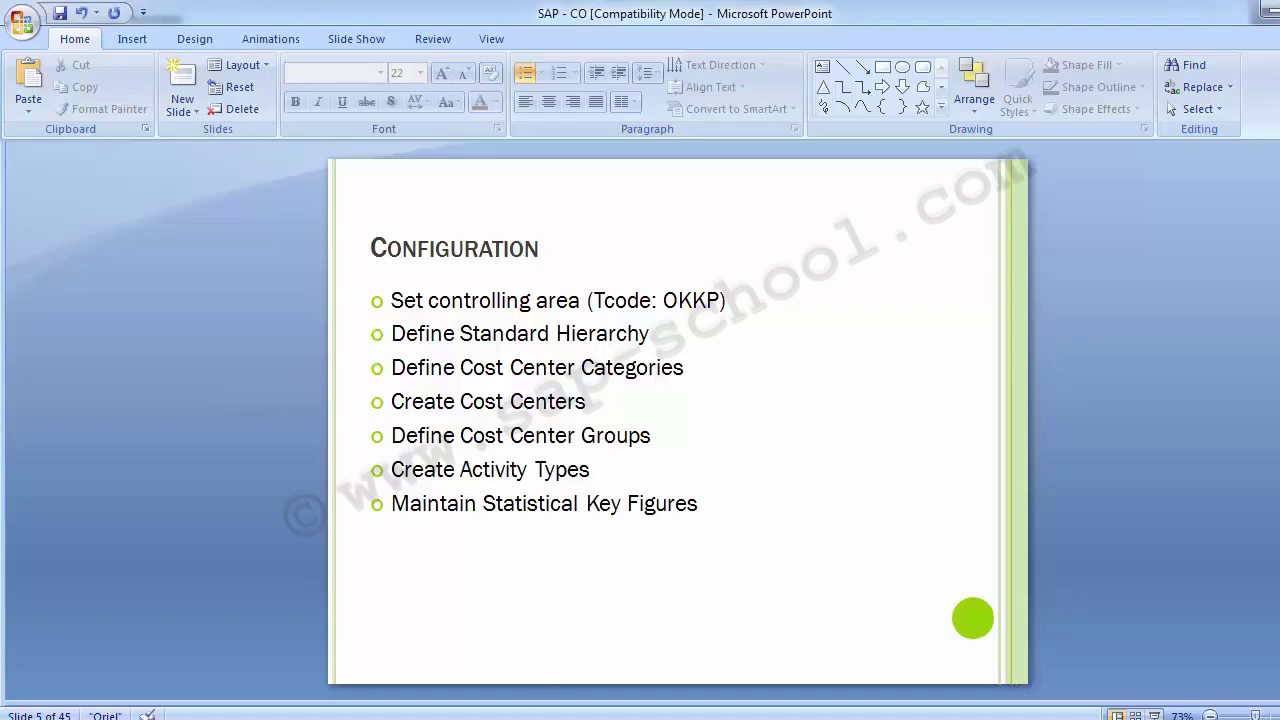
# Switch to SAP Easy Access and run transaction OKKP to open the controlling area basic data.
pyautogui.click(646, 632)
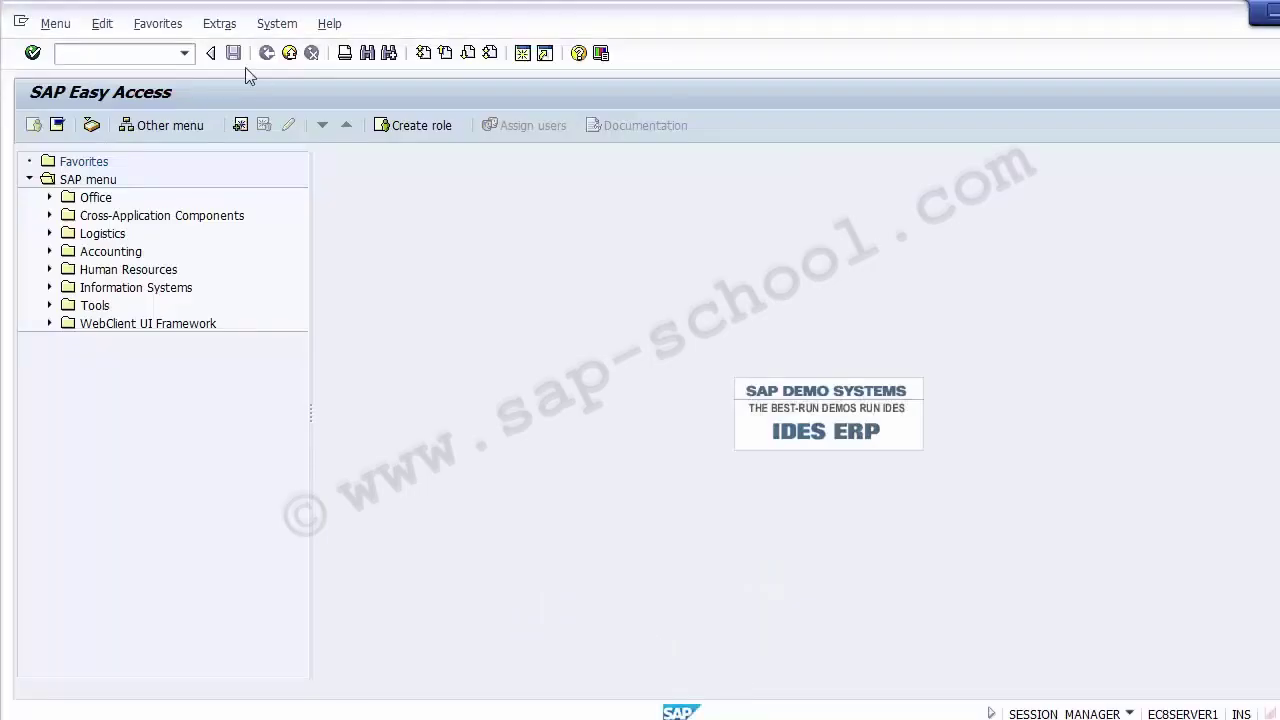
pyautogui.click(124, 55)
pyautogui.hotkey('alt', 'Tab')
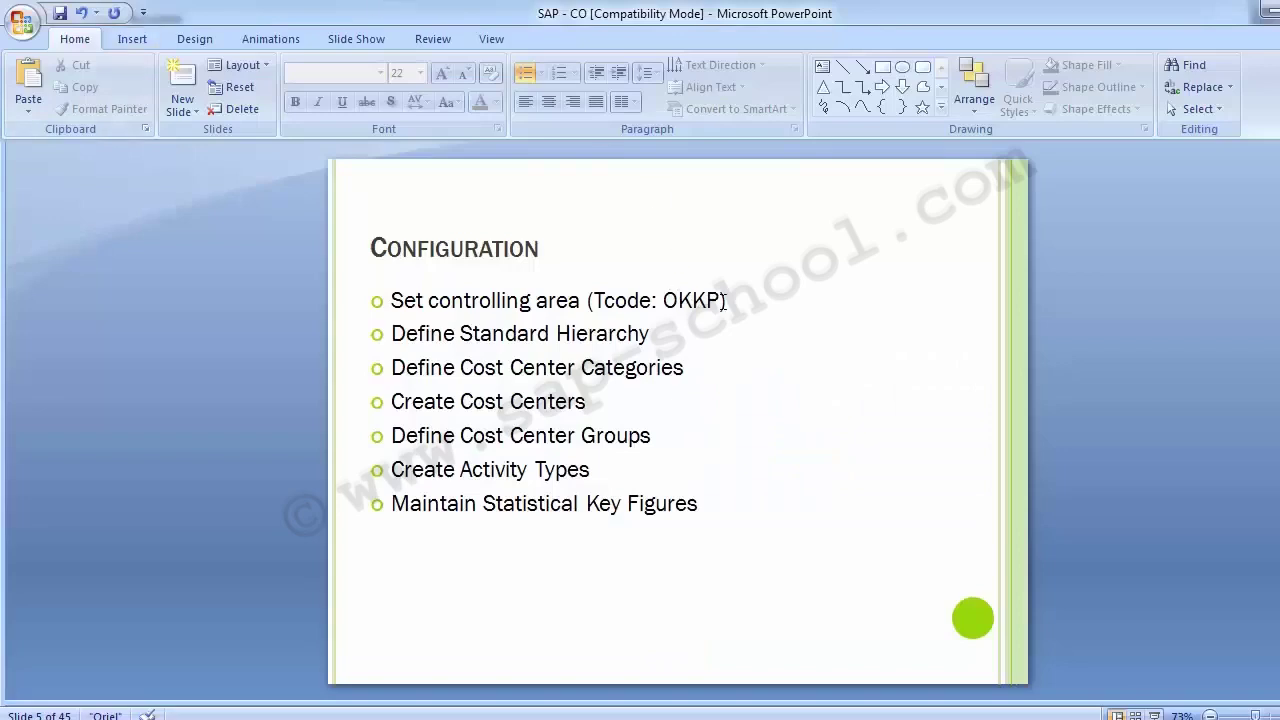
pyautogui.hotkey('alt', 'Tab')
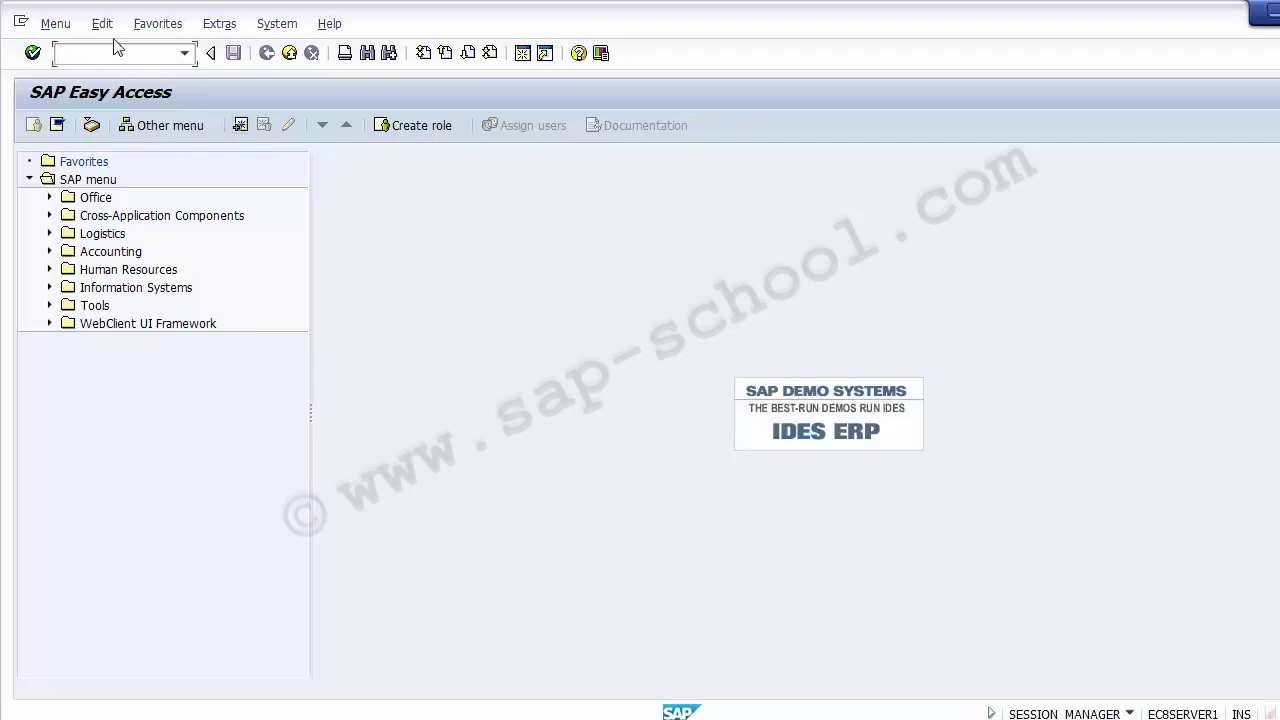
pyautogui.write('OKKP')
pyautogui.press('Return')
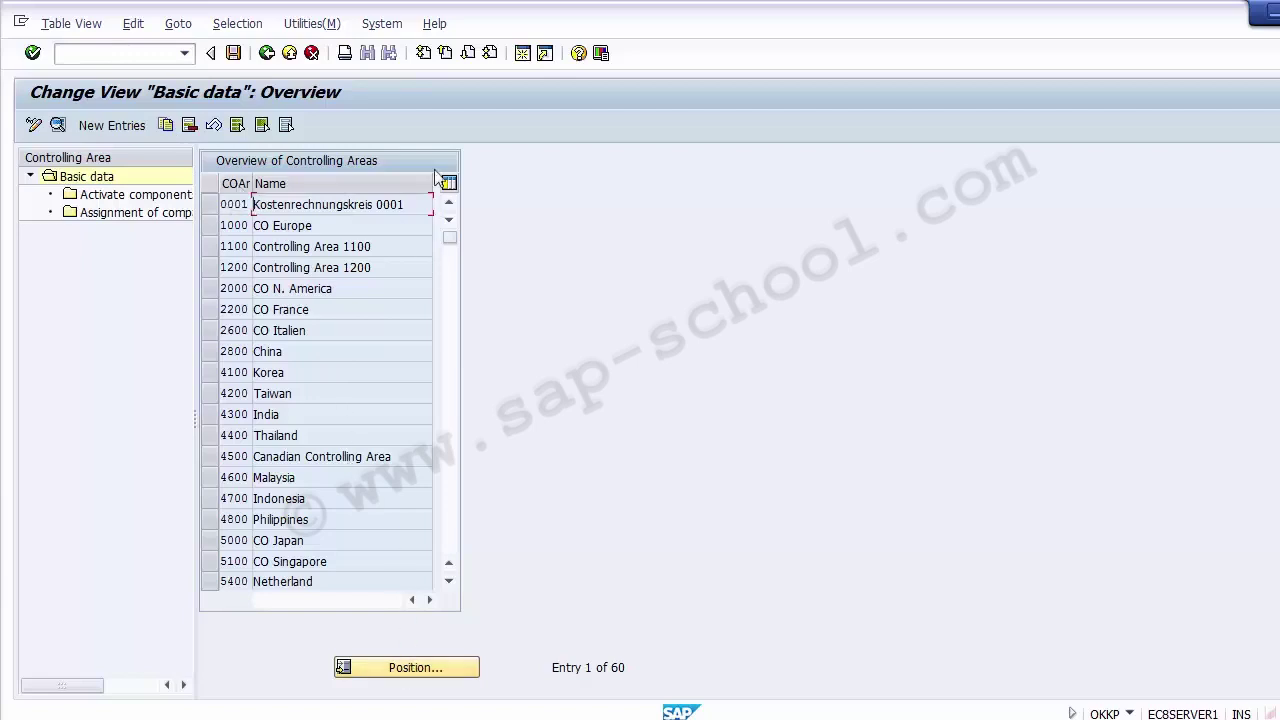
# Position the overview of controlling areas on entry Z100.
pyautogui.moveTo(451, 242); pyautogui.dragTo(462, 485)
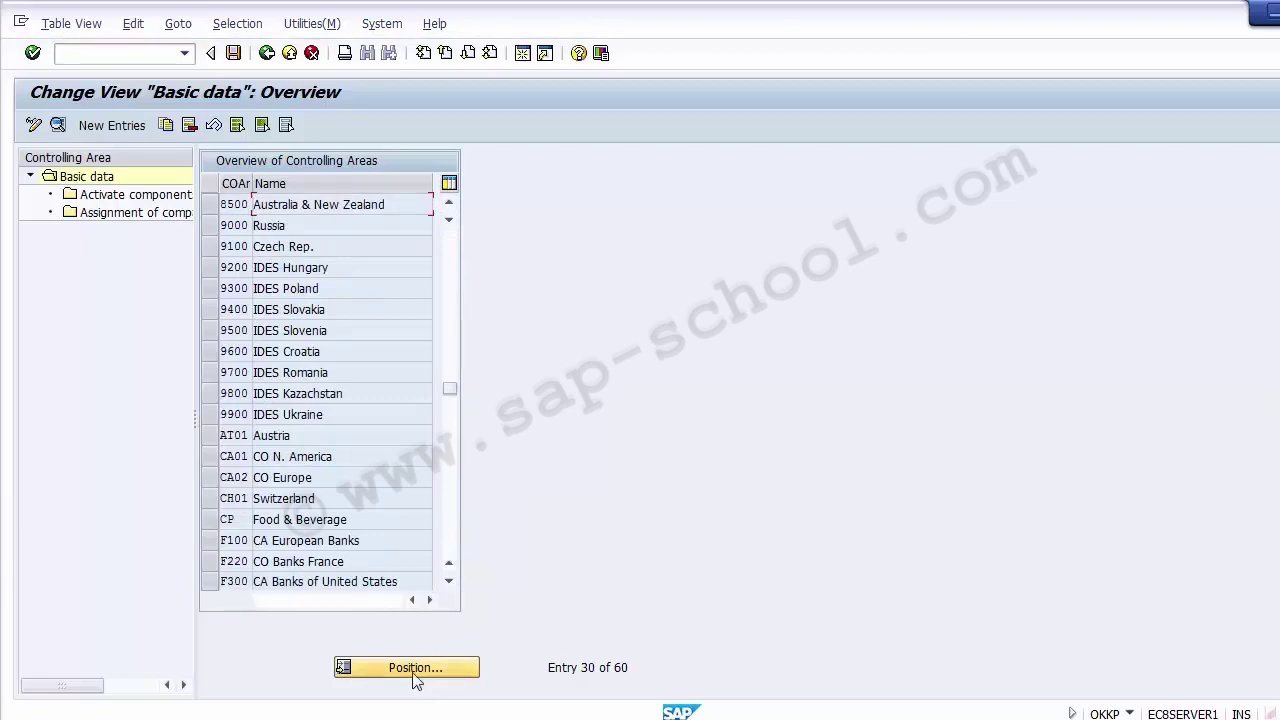
pyautogui.click(414, 672)
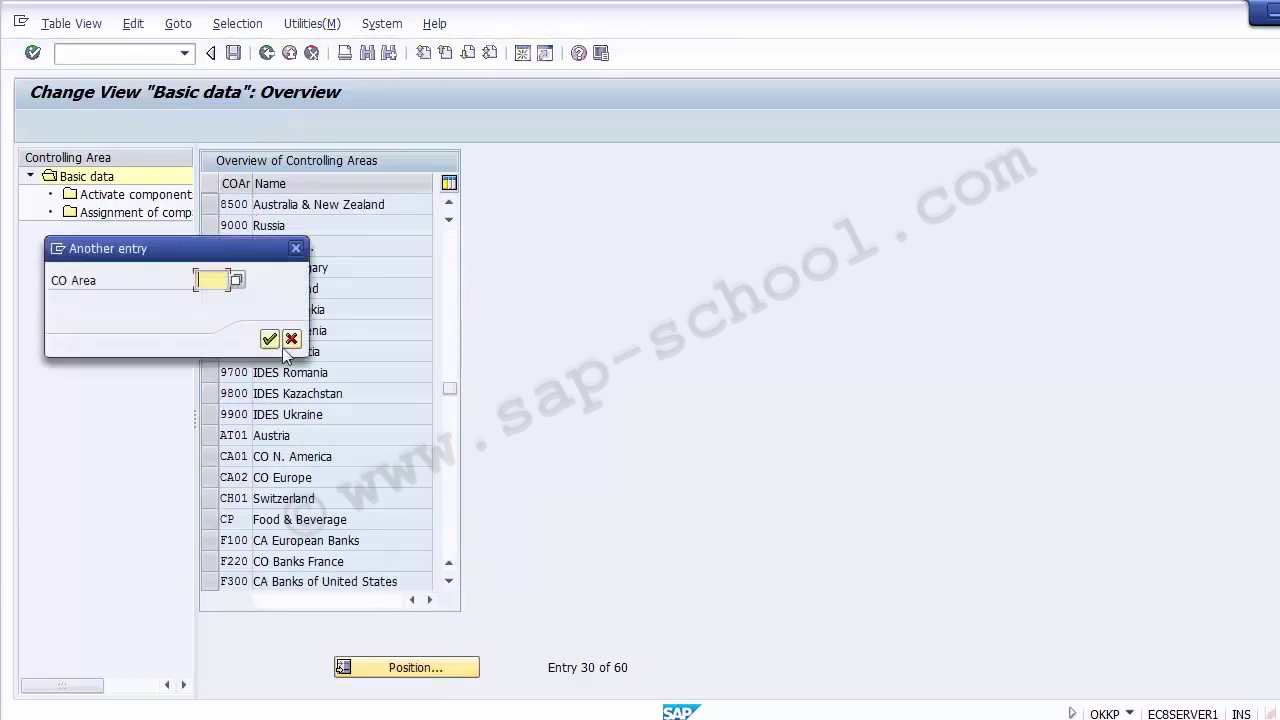
pyautogui.write('Z')
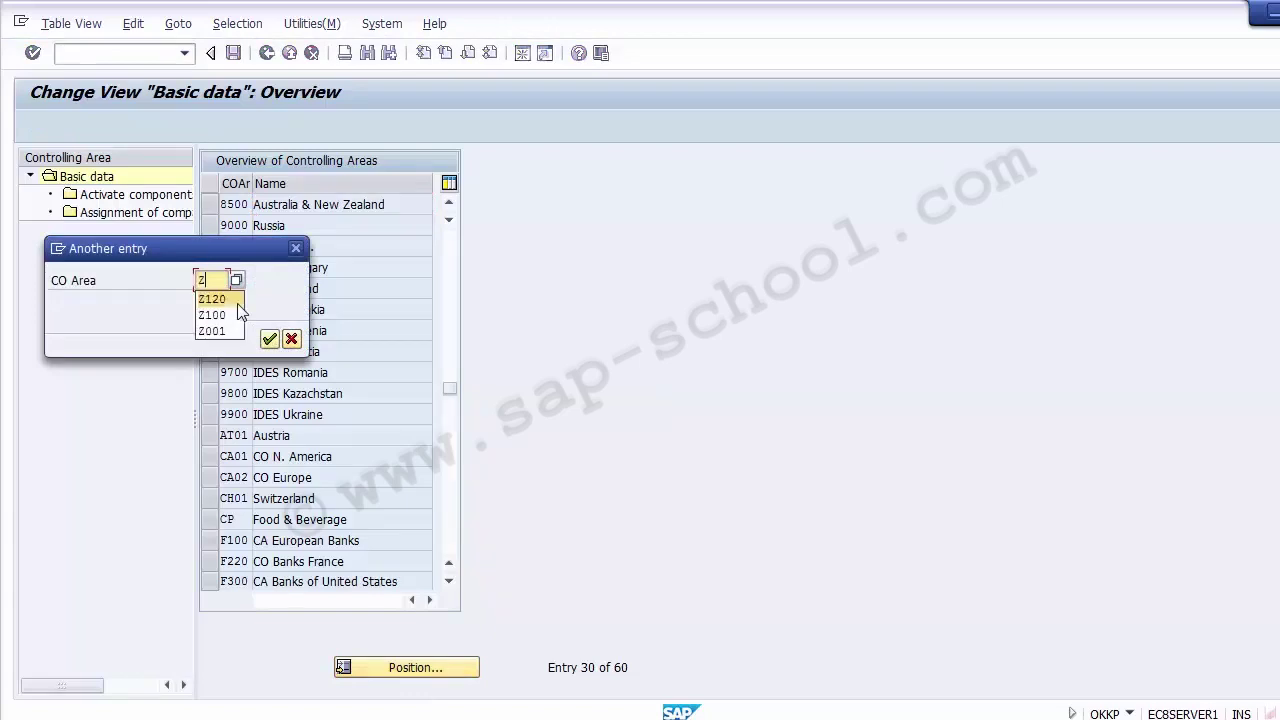
pyautogui.write('1')
pyautogui.click(240, 313)
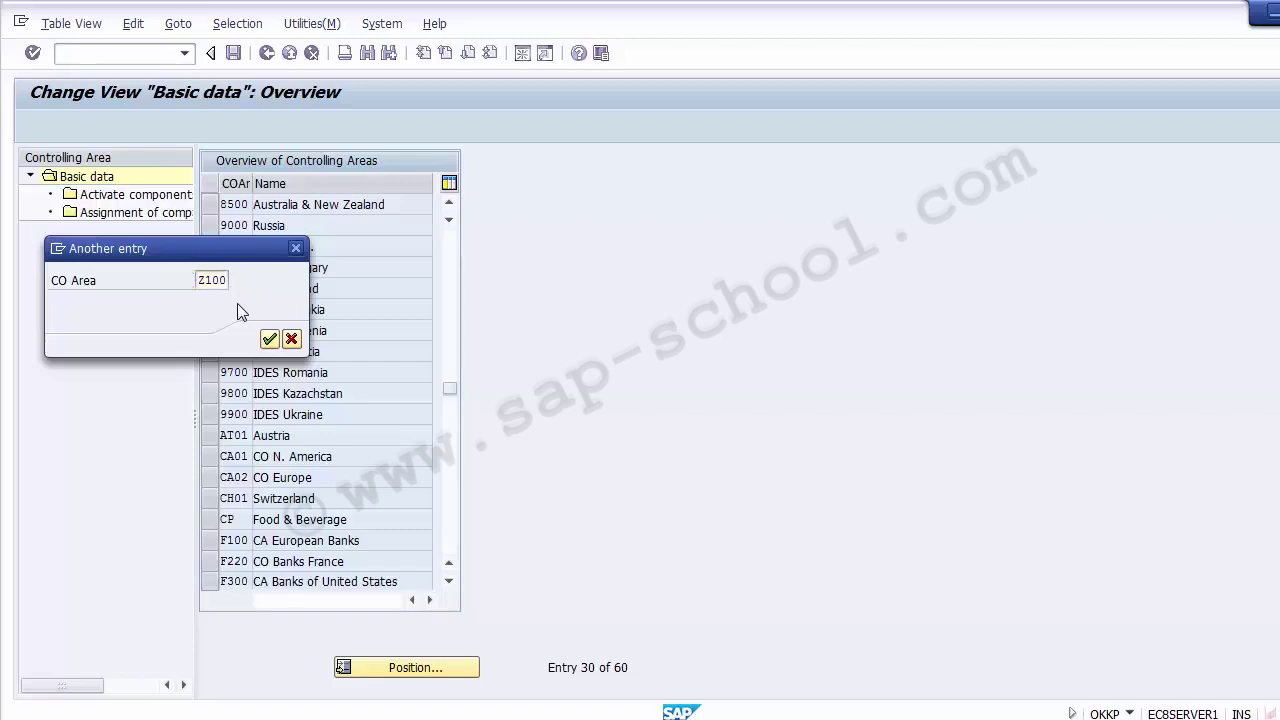
pyautogui.press('Return')
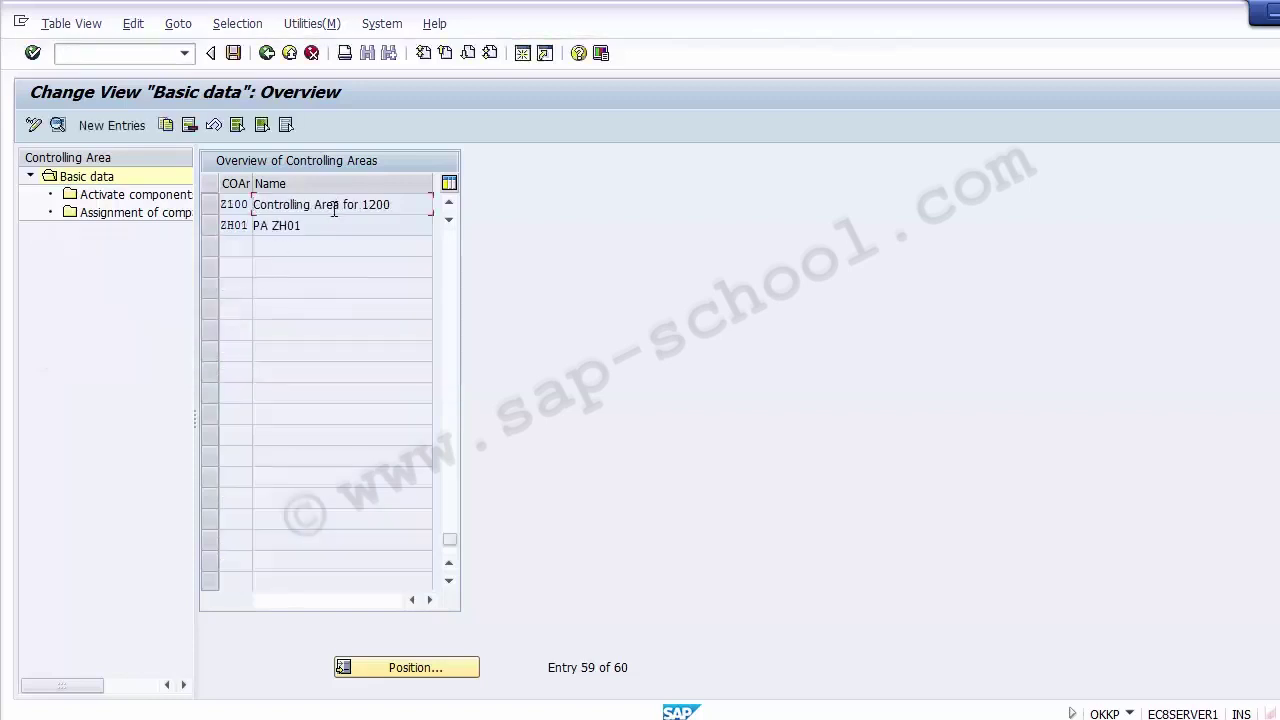
# Select controlling area Z100 and open its component activation and control indicator details.
pyautogui.click(211, 205)
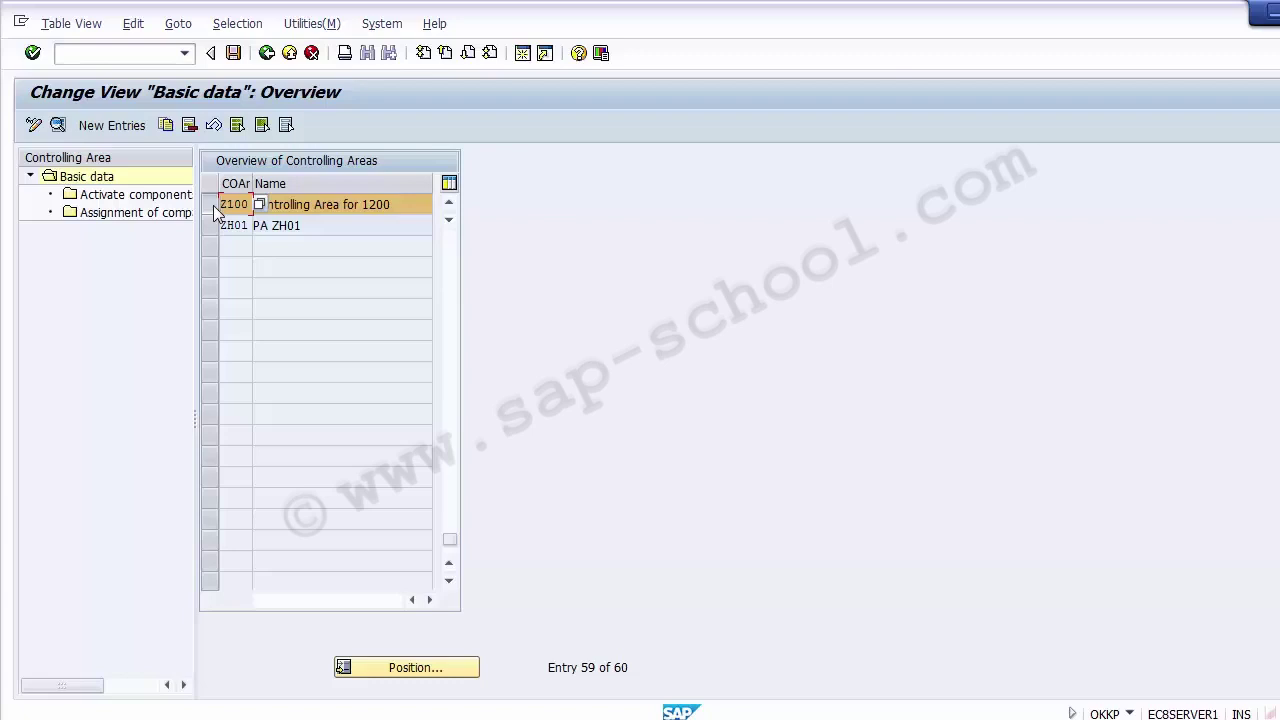
pyautogui.click(212, 205)
pyautogui.click(212, 226)
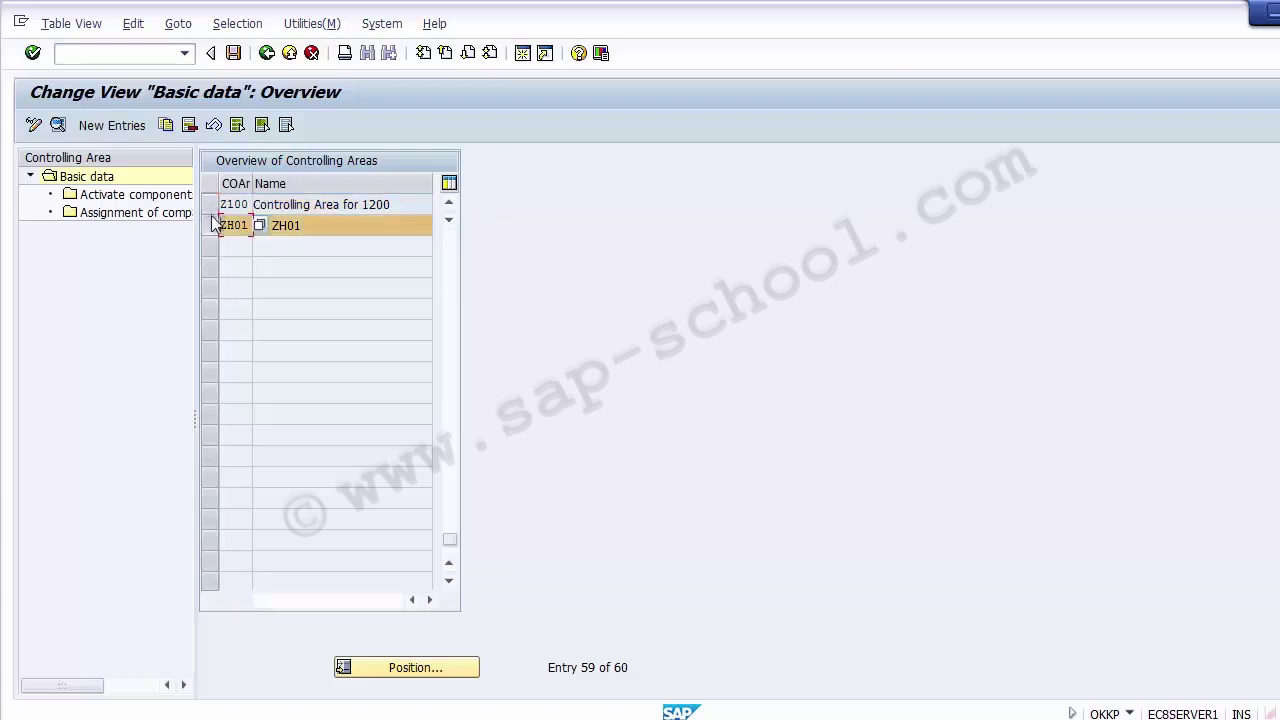
pyautogui.click(211, 226)
pyautogui.click(211, 205)
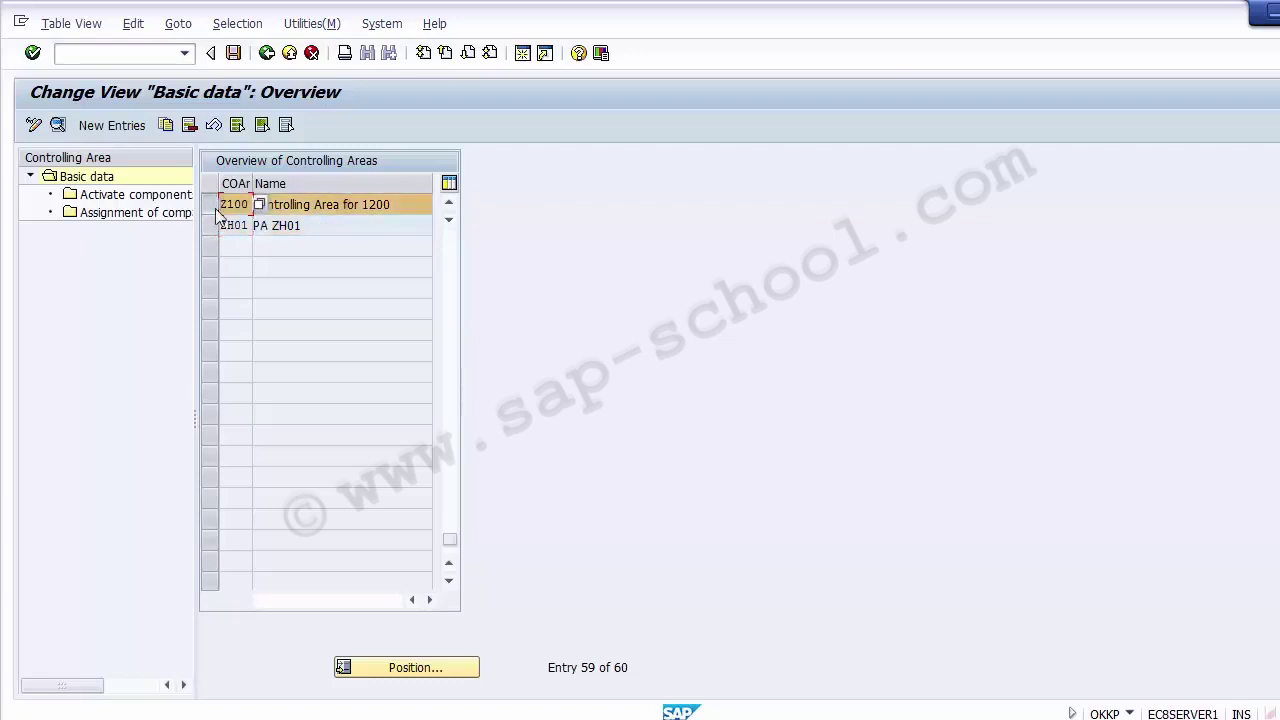
pyautogui.doubleClick(86, 197)
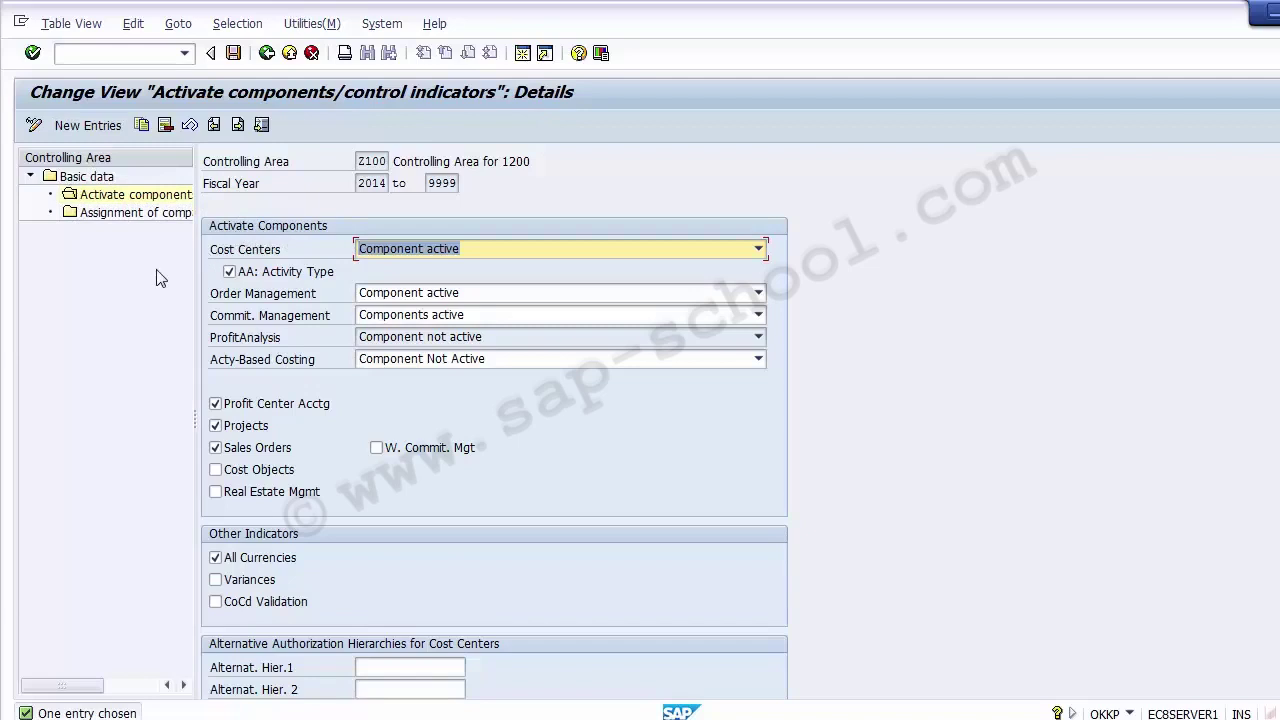
# Set the Cost Centers component of controlling area Z100 to Component active.
pyautogui.click(273, 252)
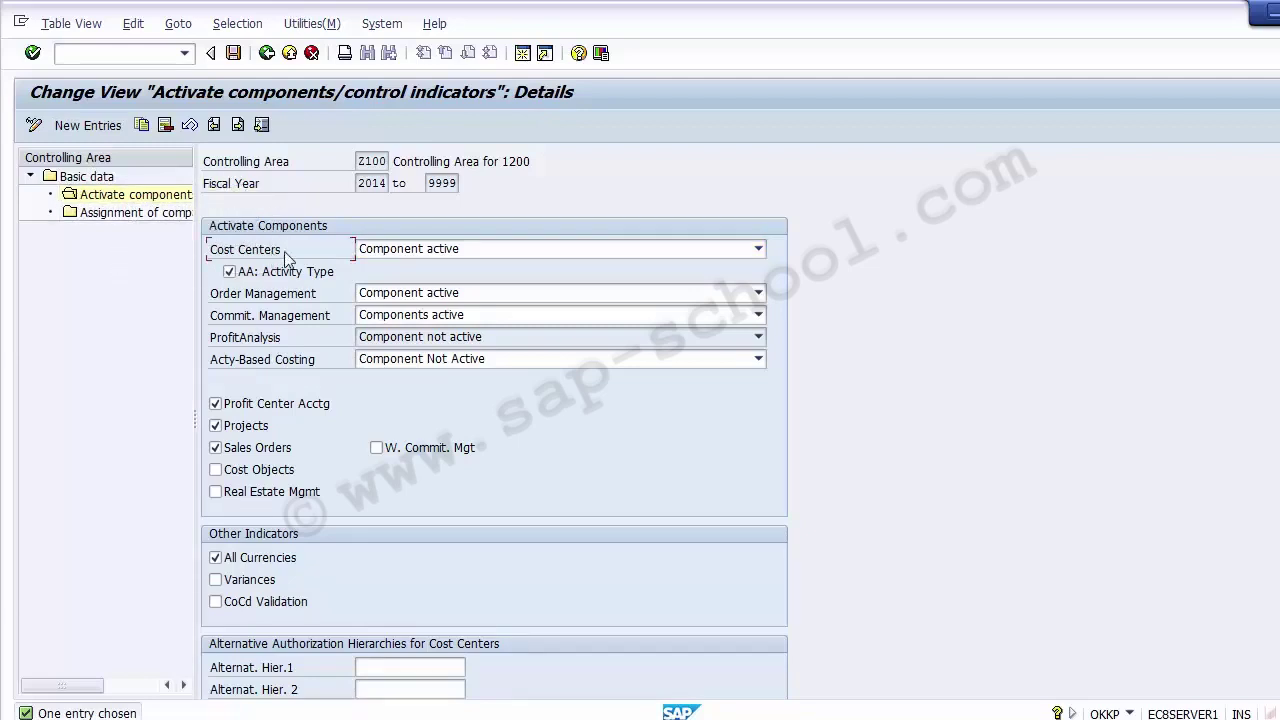
pyautogui.click(444, 257)
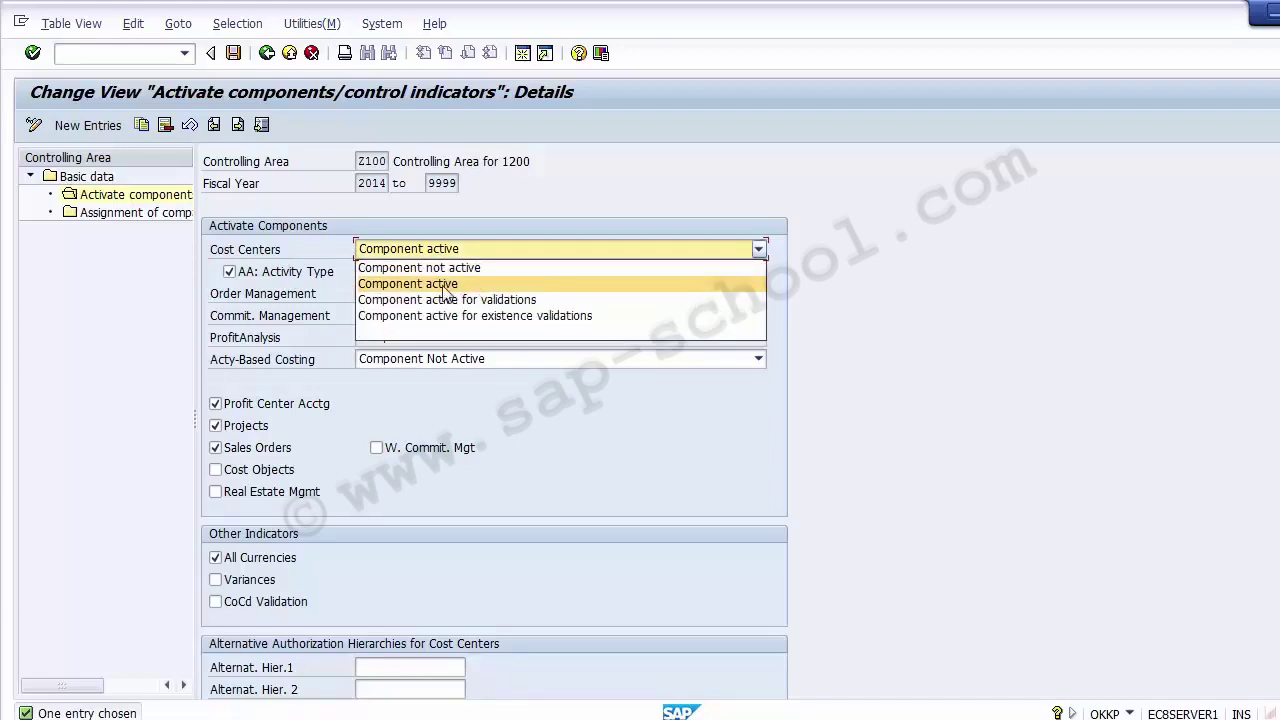
pyautogui.click(445, 285)
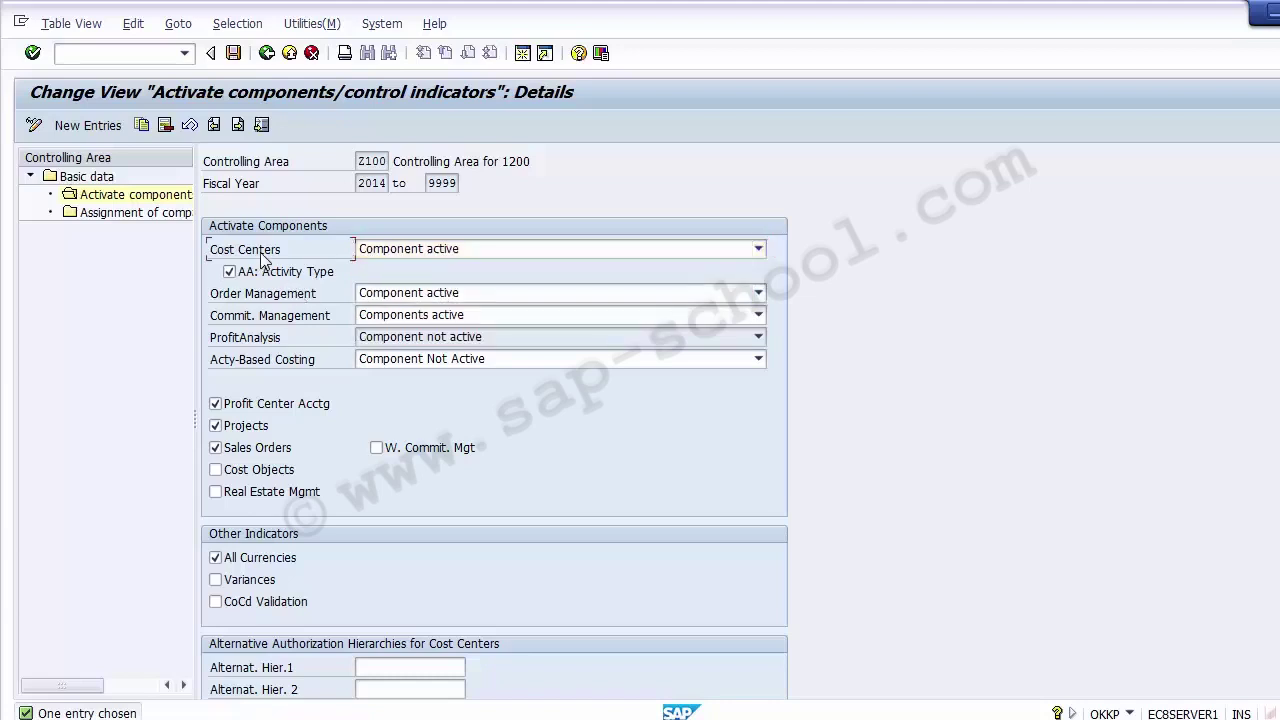
pyautogui.click(421, 252)
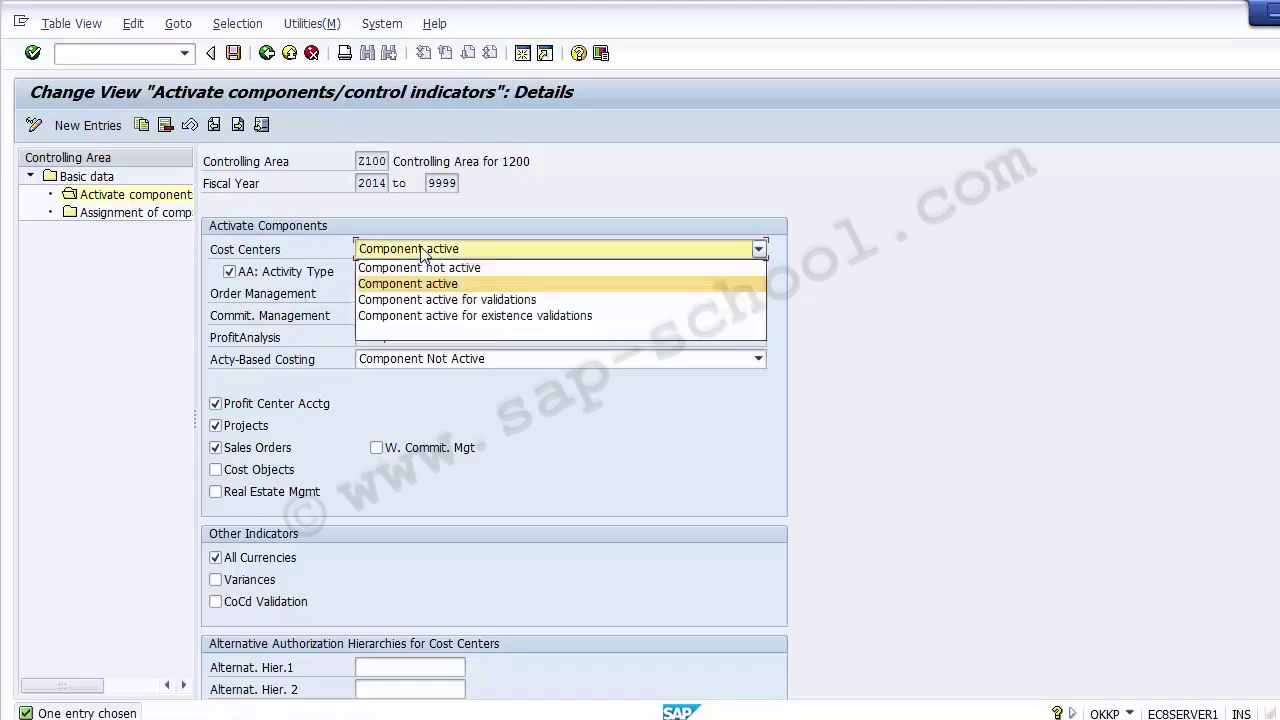
pyautogui.click(421, 252)
pyautogui.click(157, 396)
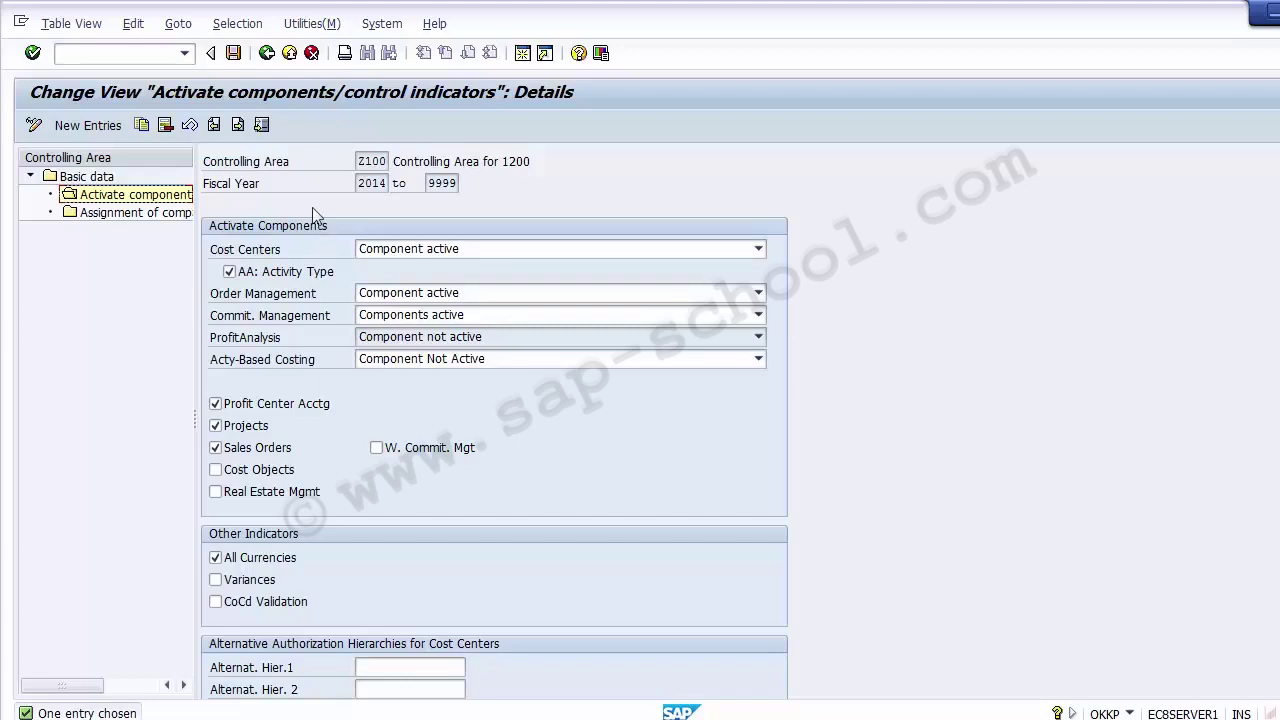
# Review the controlling area key and the activation settings for cost centers, order management and commitment management.
pyautogui.click(358, 161)
pyautogui.moveTo(358, 161); pyautogui.dragTo(388, 161)
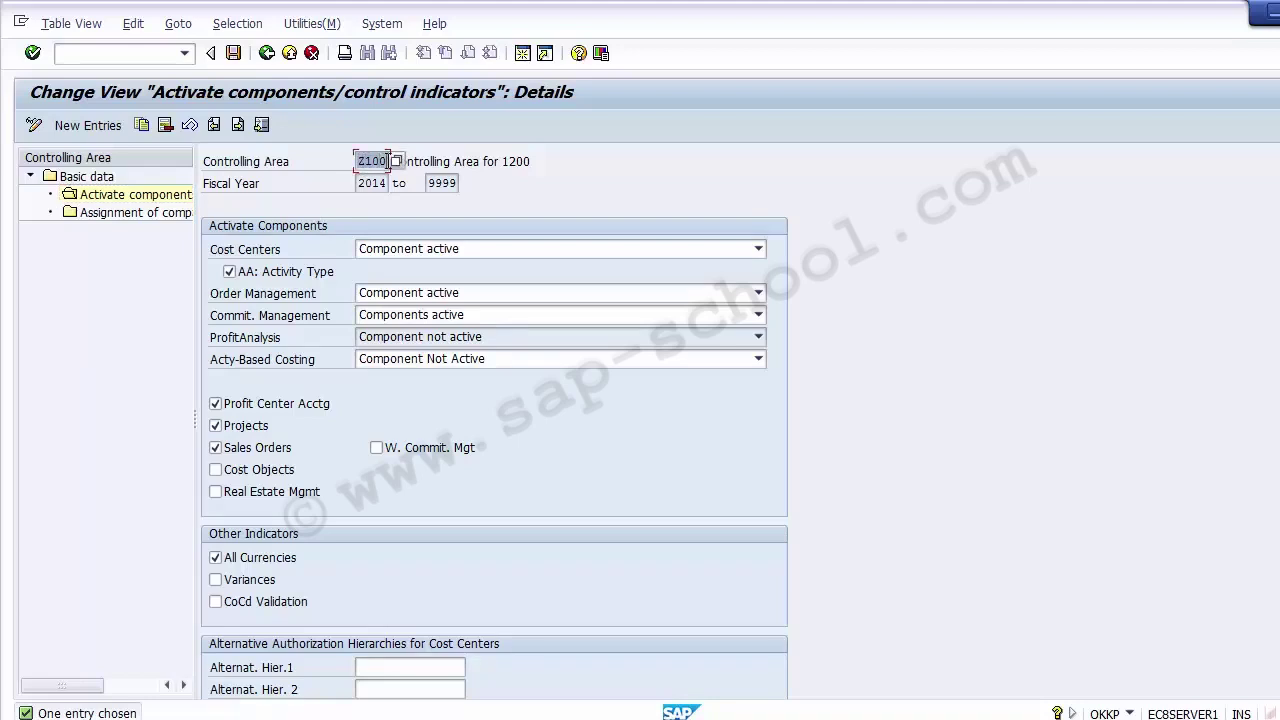
pyautogui.click(155, 403)
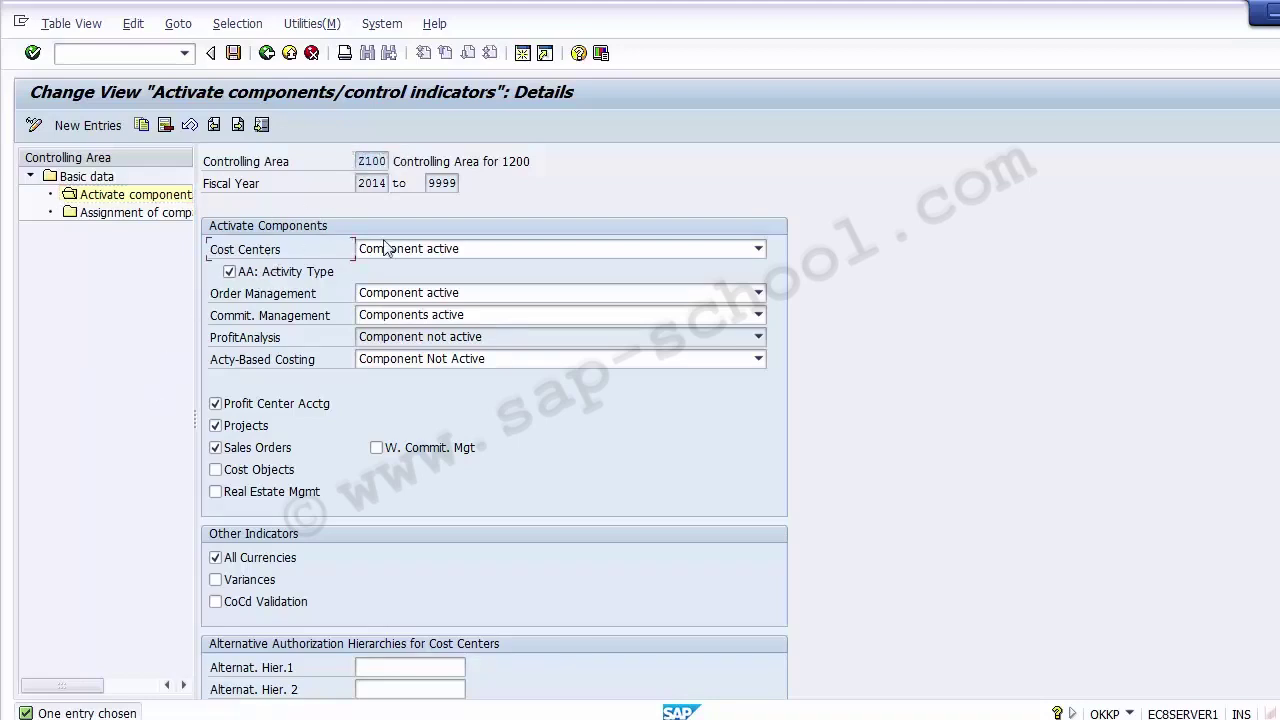
pyautogui.click(432, 258)
pyautogui.click(279, 299)
pyautogui.click(306, 315)
pyautogui.click(140, 411)
pyautogui.click(269, 59)
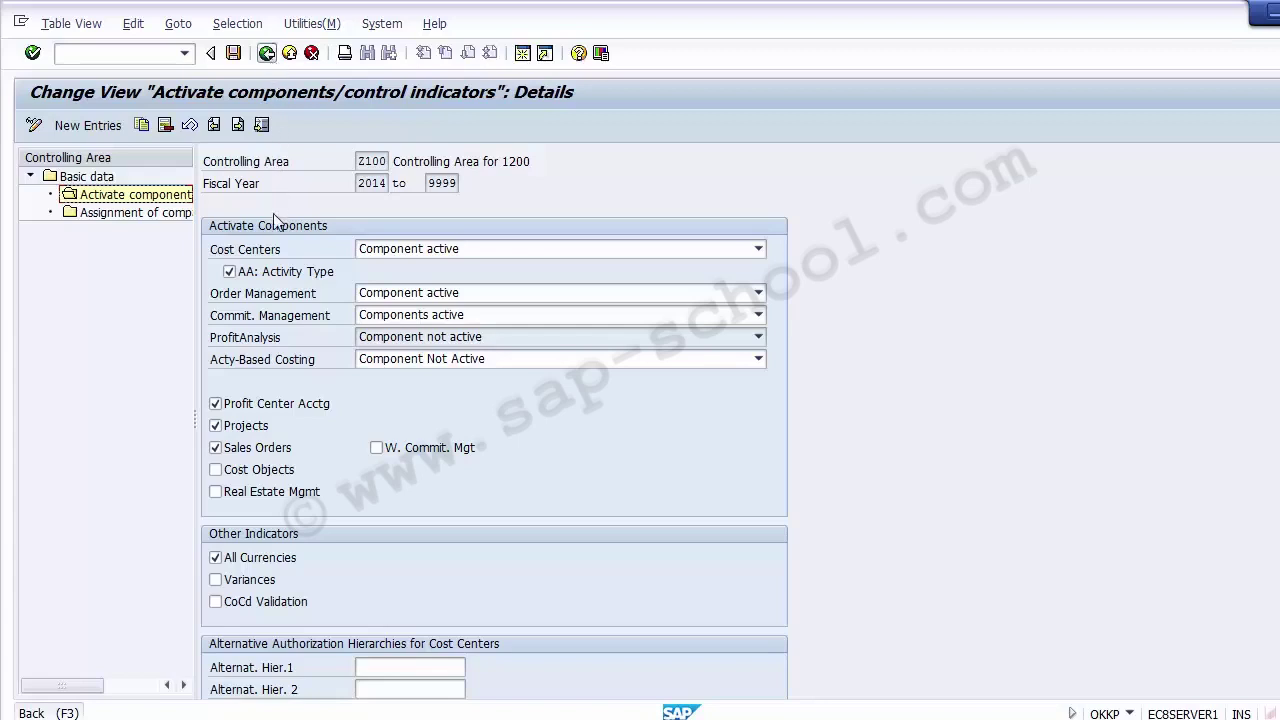
pyautogui.click(270, 251)
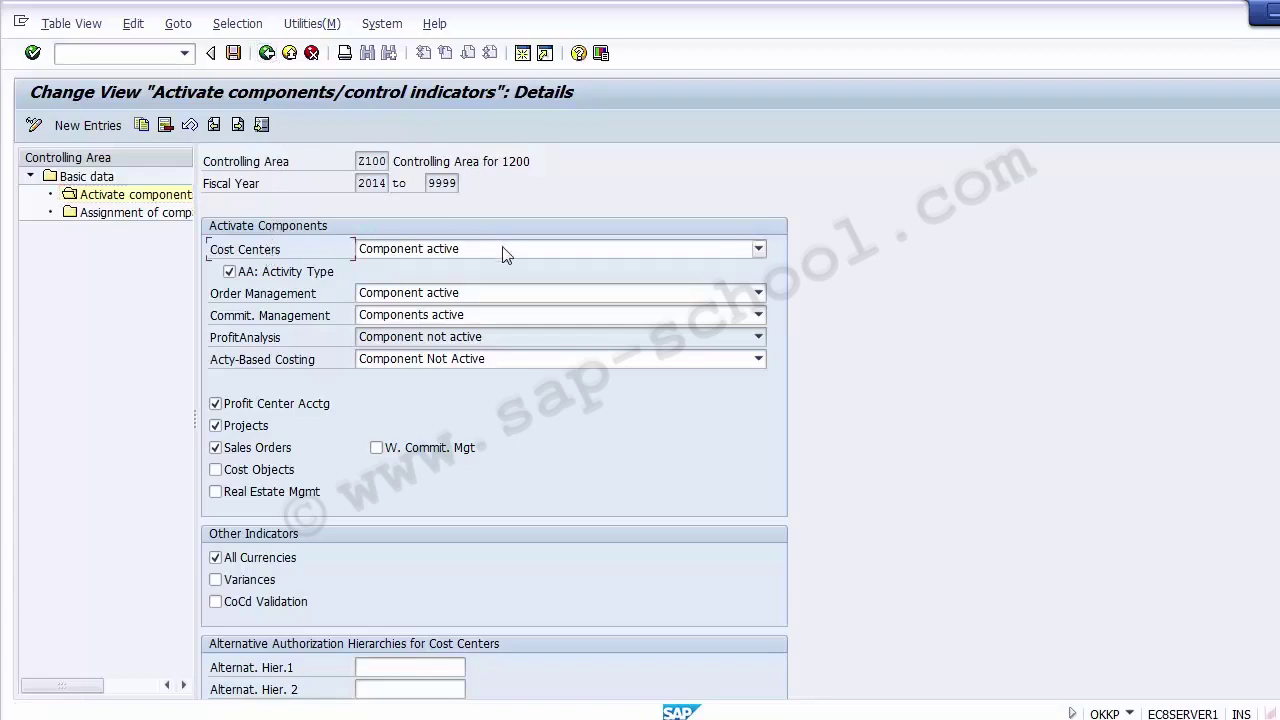
# Save the component settings for controlling area Z100 and return to the SAP Easy Access screen.
pyautogui.click(234, 54)
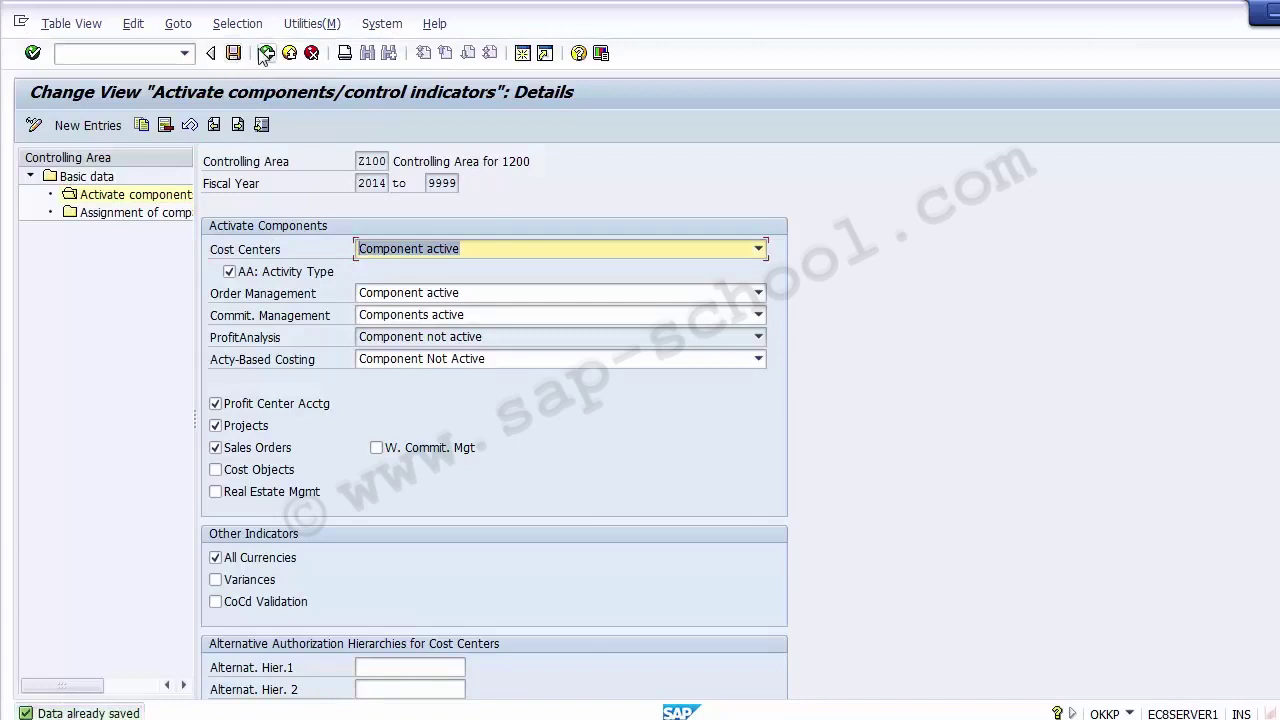
pyautogui.click(266, 55)
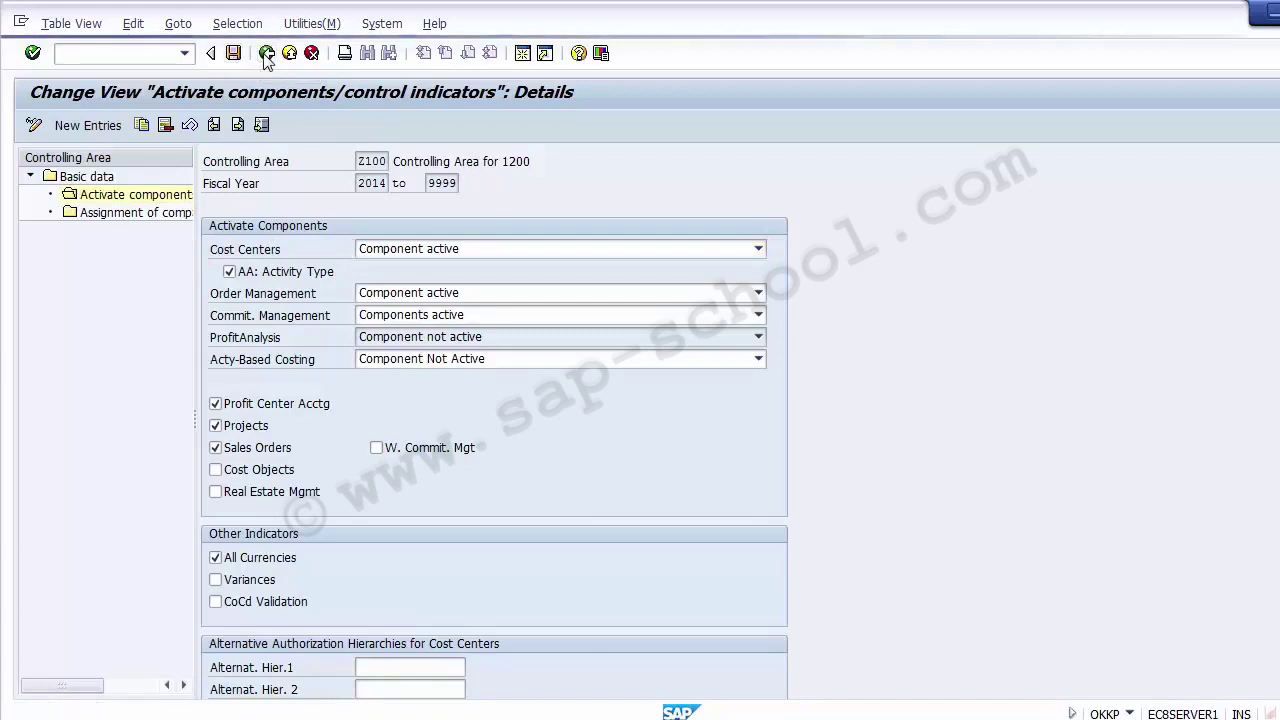
pyautogui.click(266, 55)
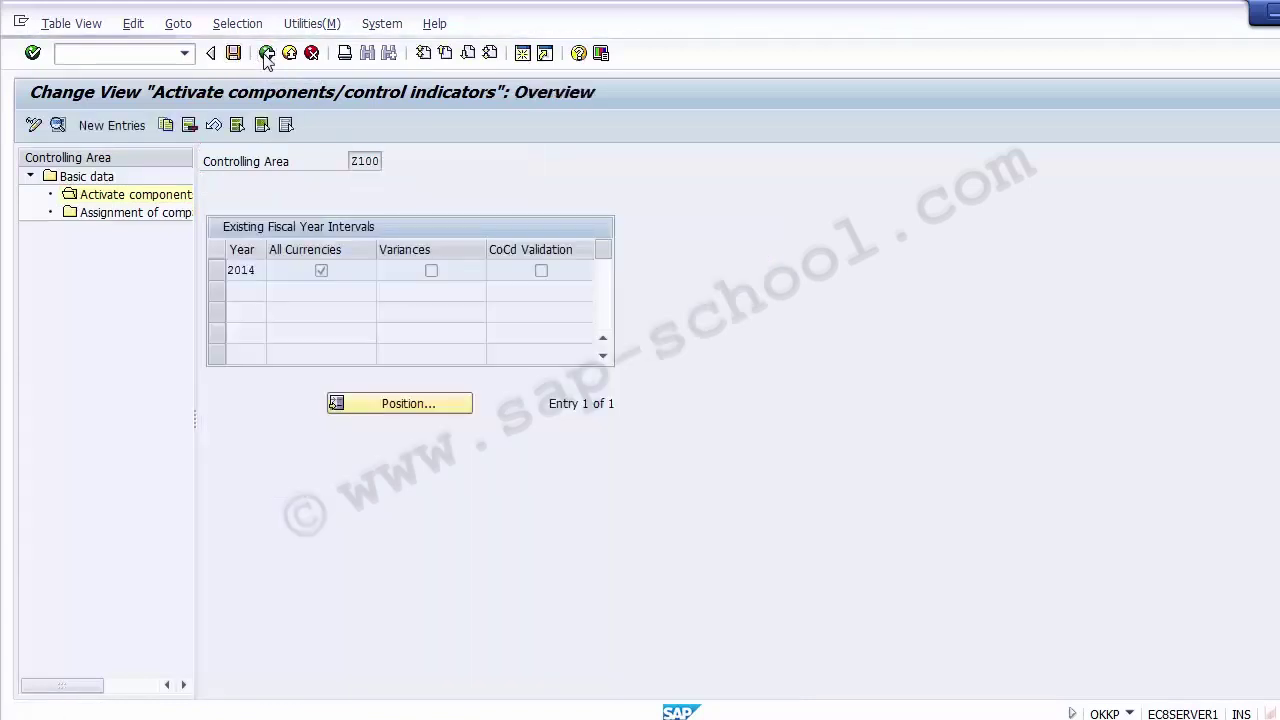
pyautogui.click(266, 55)
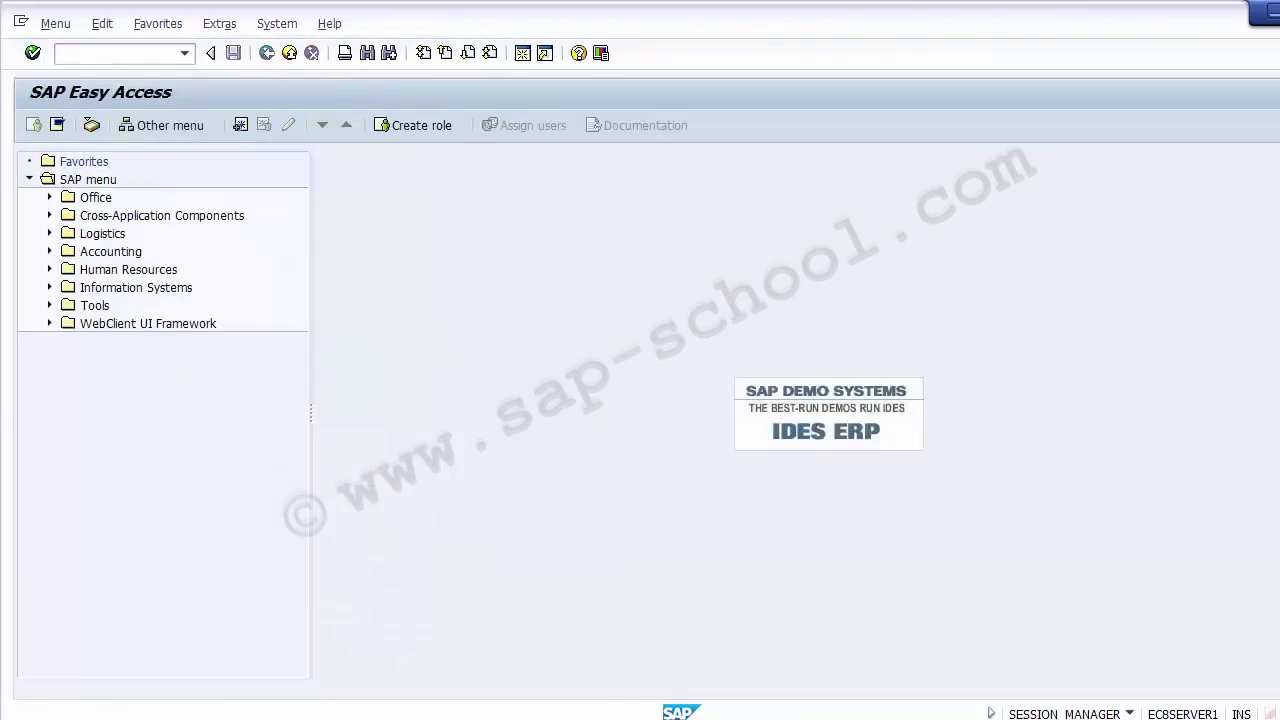
# Switch back to the PowerPoint presentation, revisit the prerequisites and configuration list, and go on to the Standard Hierarchy slide.
pyautogui.hotkey('alt', 'Tab')
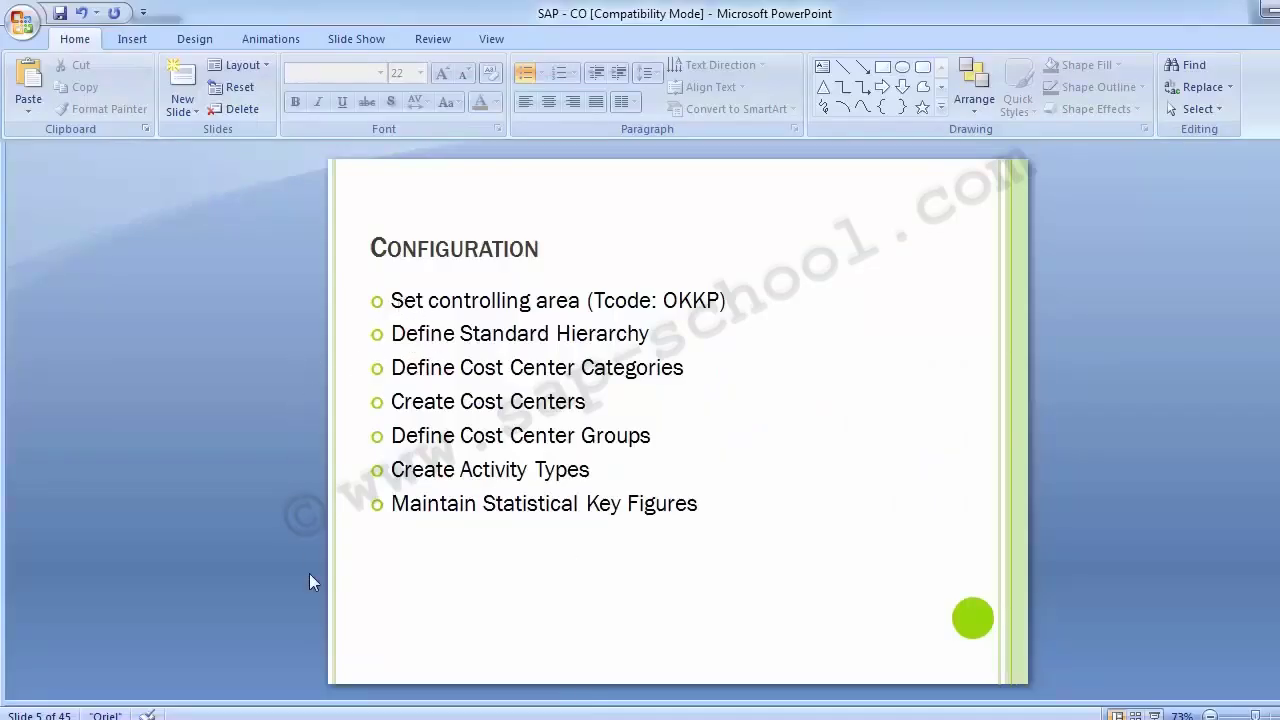
pyautogui.scroll(2, 160, 545)
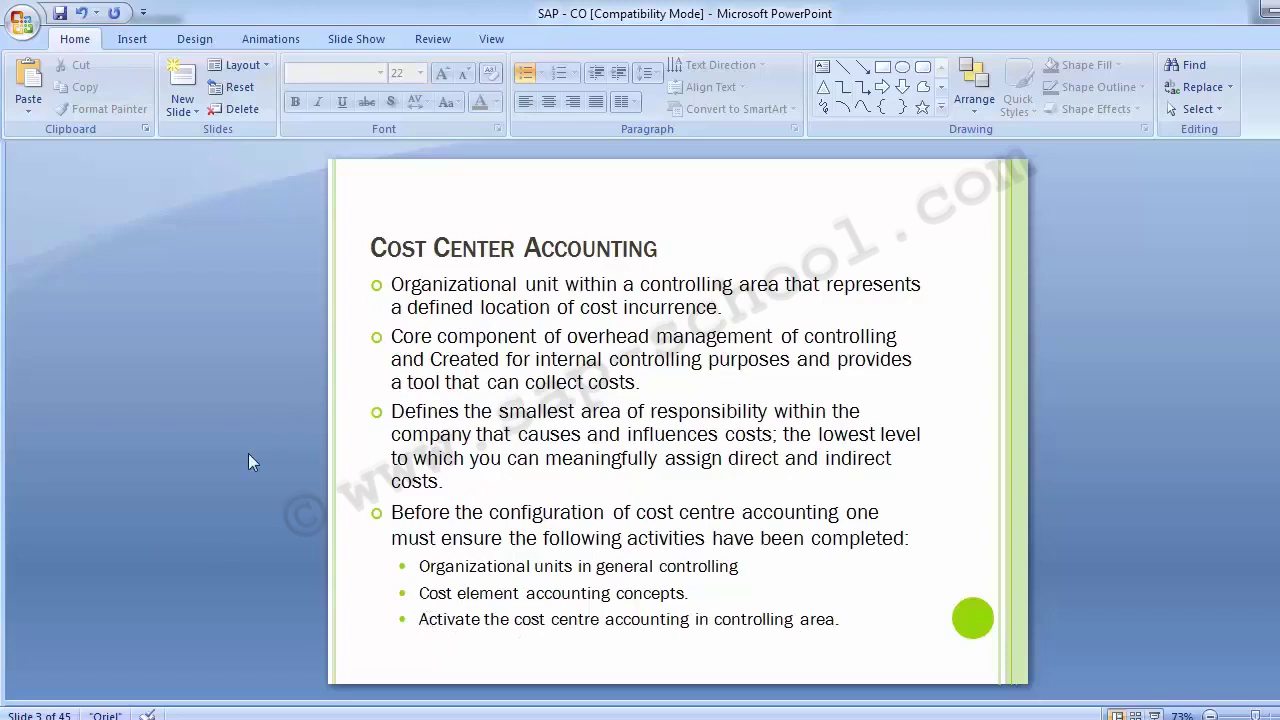
pyautogui.scroll(-2, 249, 454)
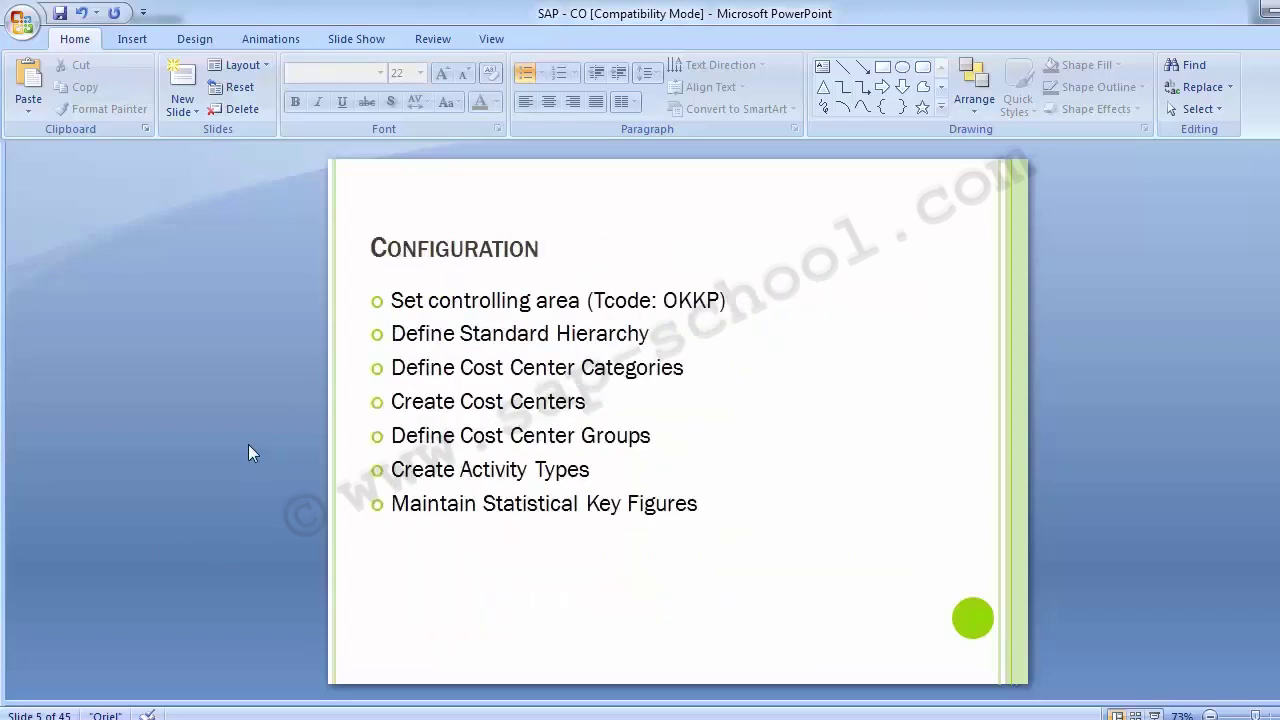
pyautogui.click(408, 310)
pyautogui.click(255, 340)
pyautogui.scroll(-1, 255, 333)
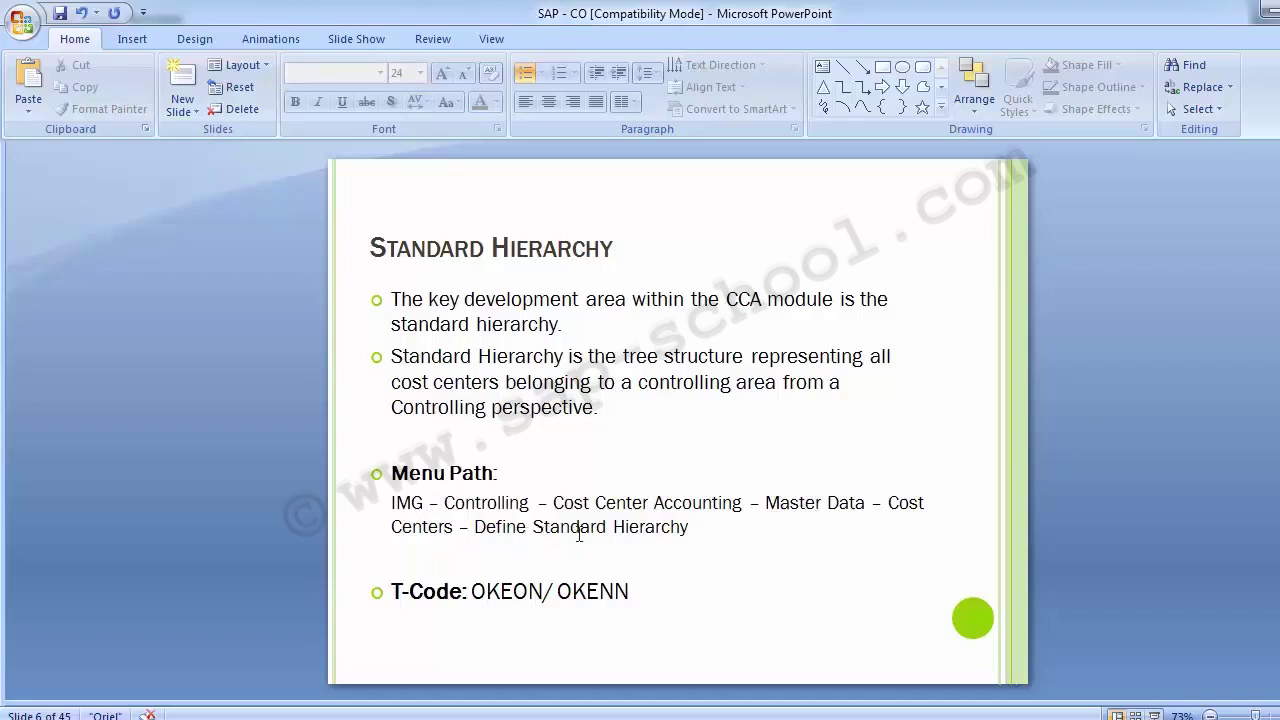
# Switch to SAP, start transaction SPRO and open the SAP Reference IMG.
pyautogui.hotkey('alt', 'Tab')
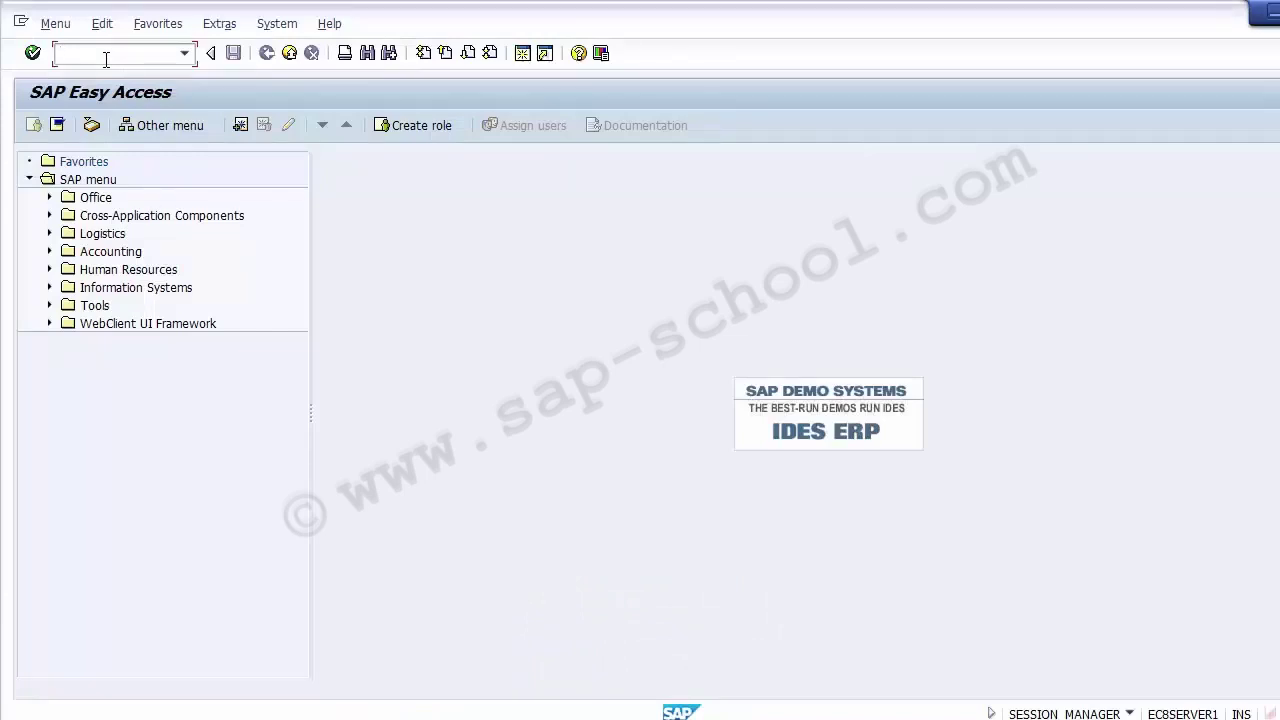
pyautogui.write('SPRO')
pyautogui.press('Return')
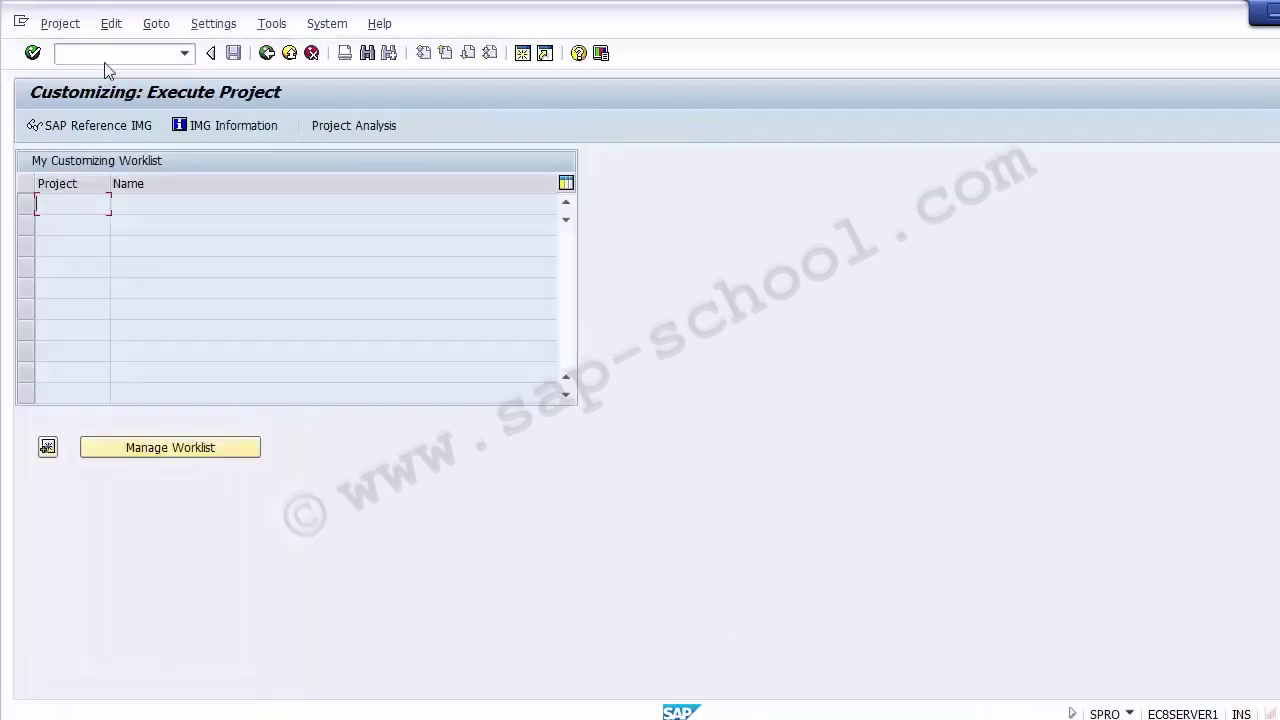
pyautogui.click(85, 125)
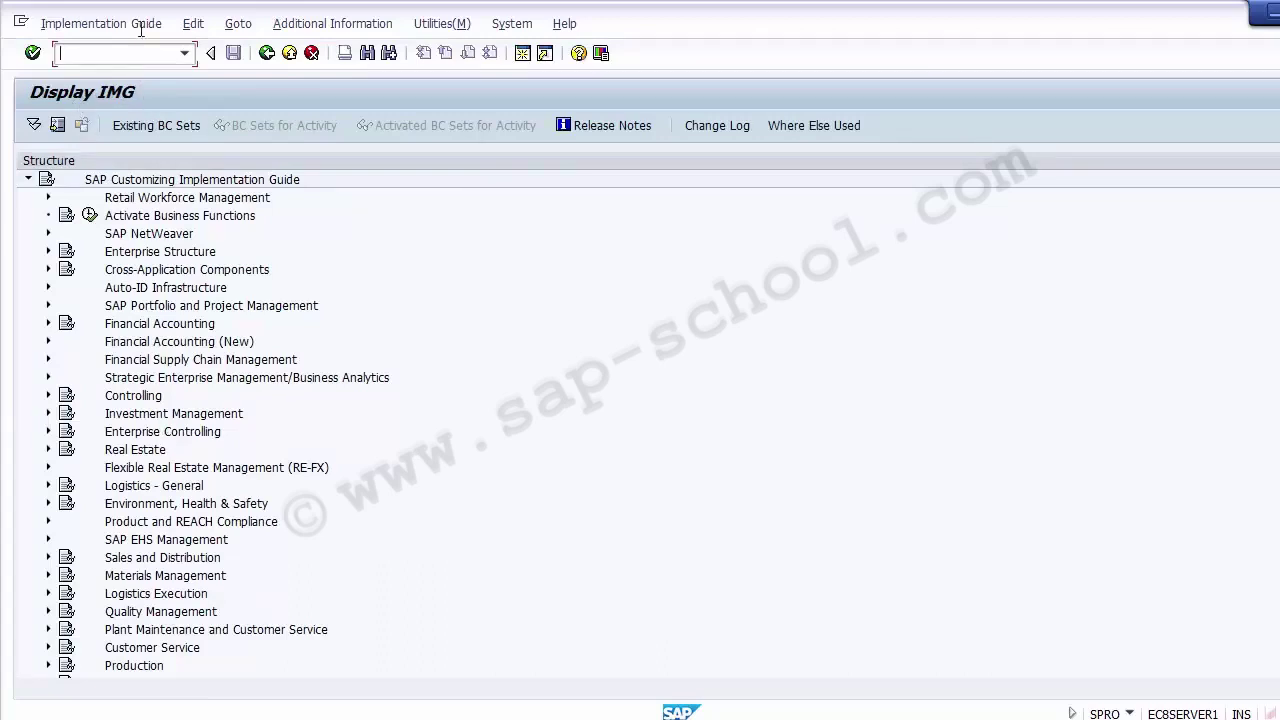
# Expand Controlling and its Cost Center Accounting node in the implementation guide, checking the configuration path on the PowerPoint slide.
pyautogui.click(149, 399)
pyautogui.click(49, 398)
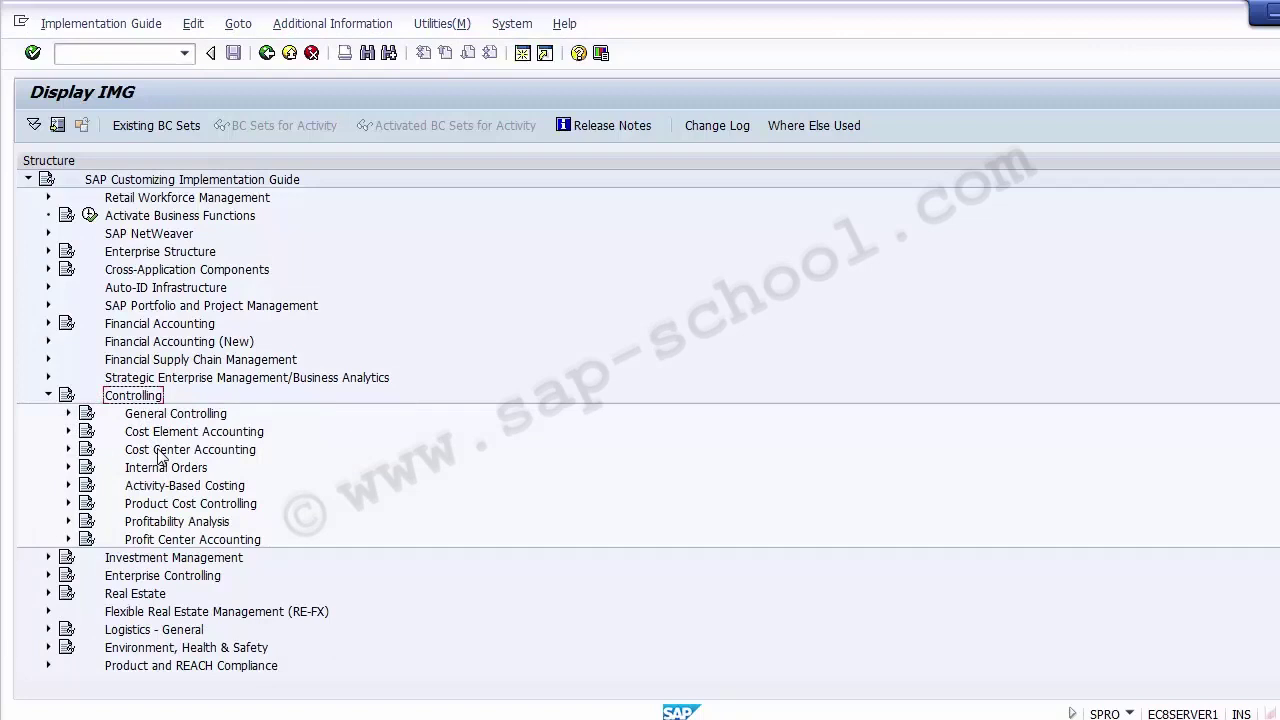
pyautogui.click(160, 452)
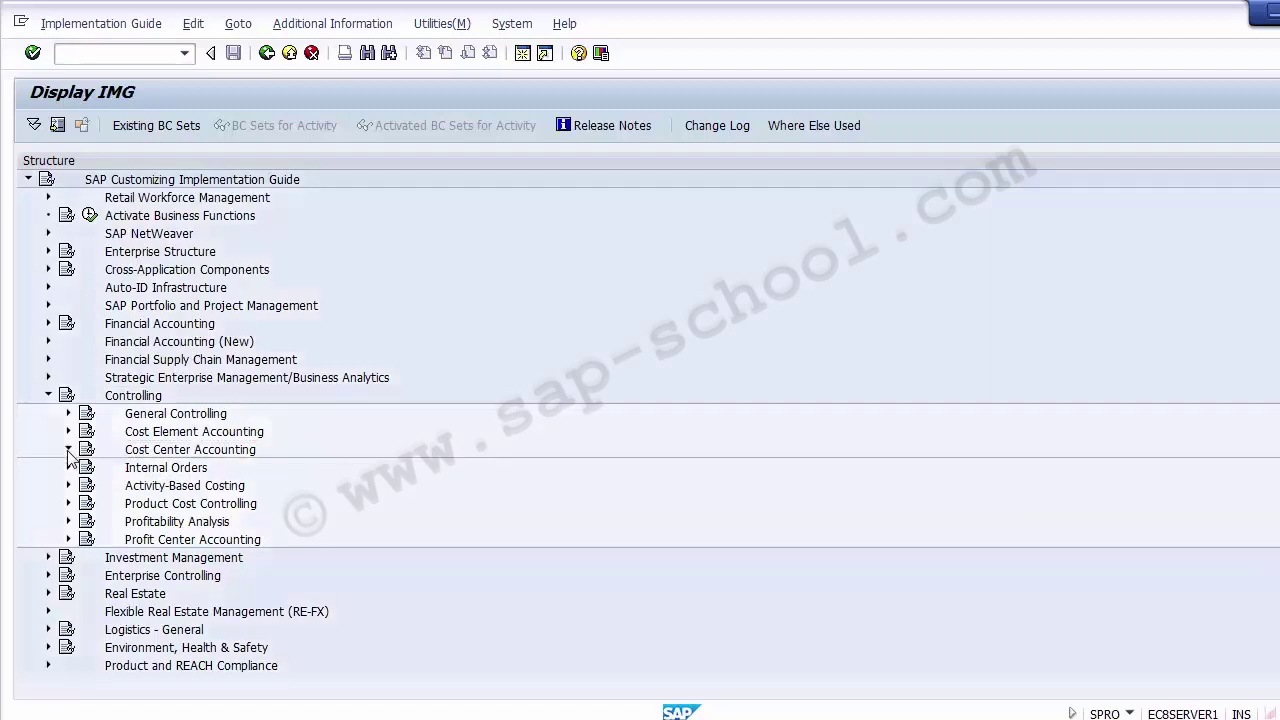
pyautogui.click(68, 450)
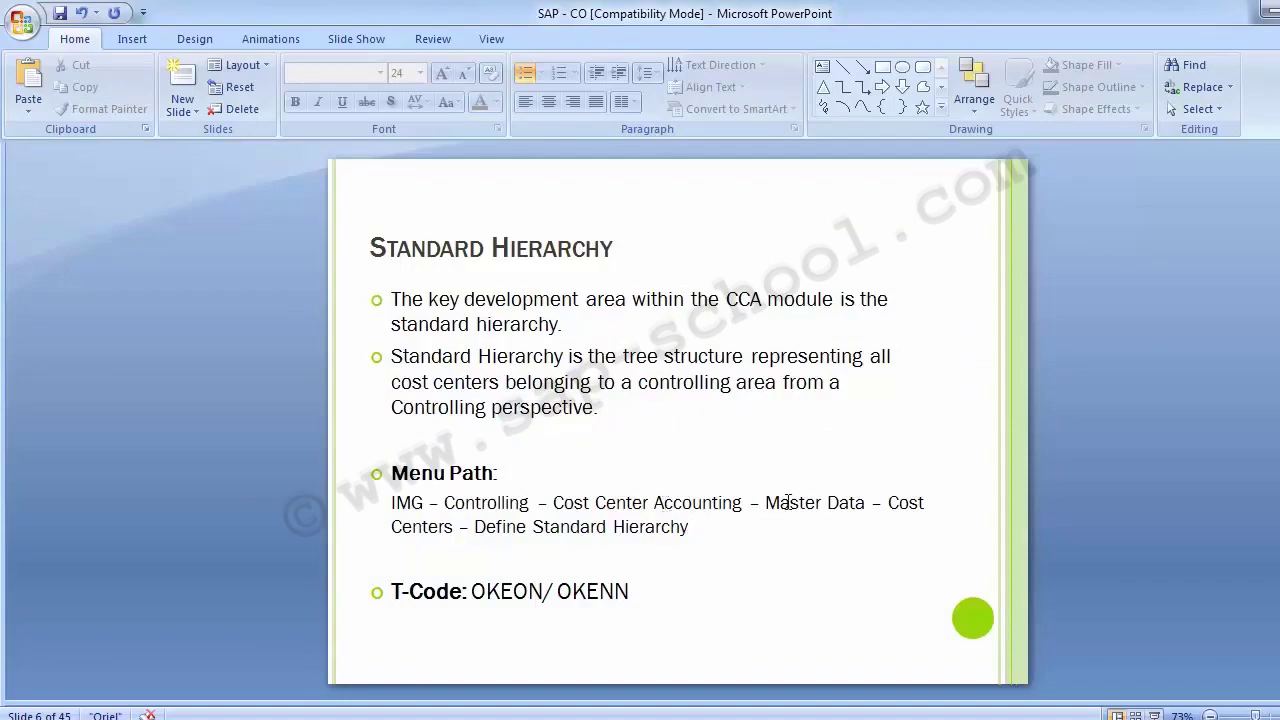
pyautogui.hotkey('alt', 'Tab')
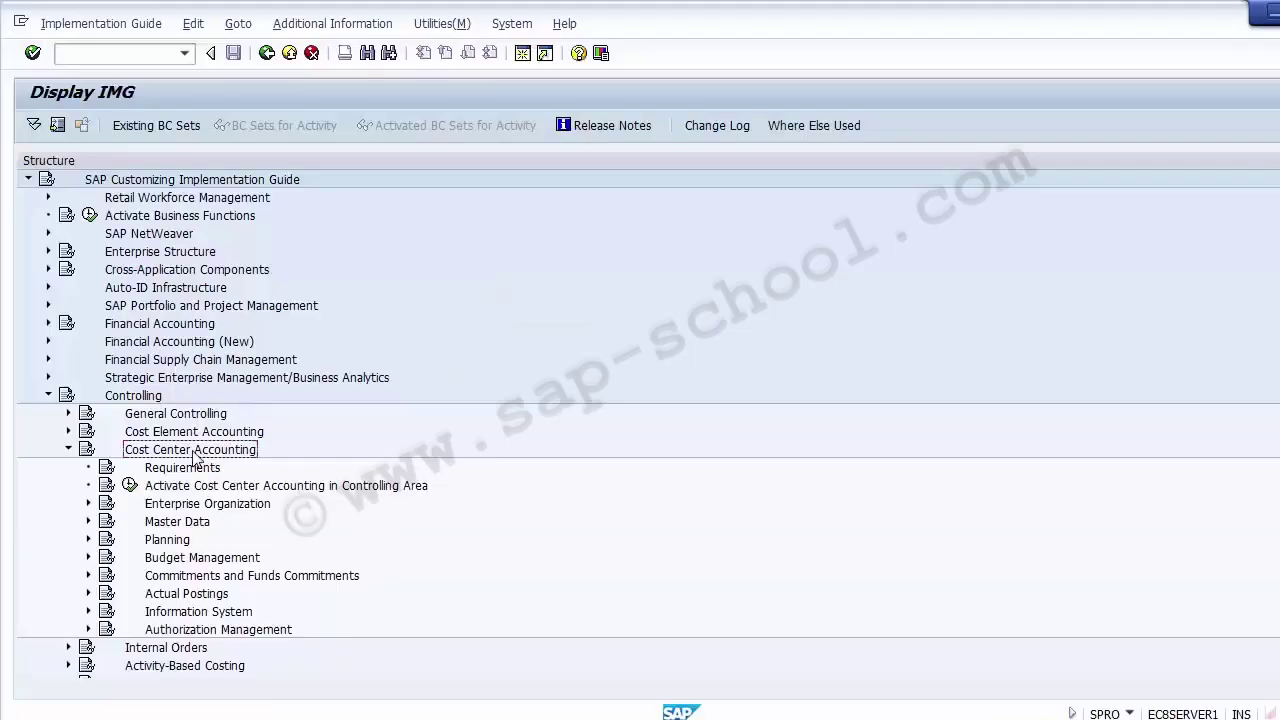
# Expand Master Data under Cost Center Accounting, including its Cost Centers node.
pyautogui.click(186, 522)
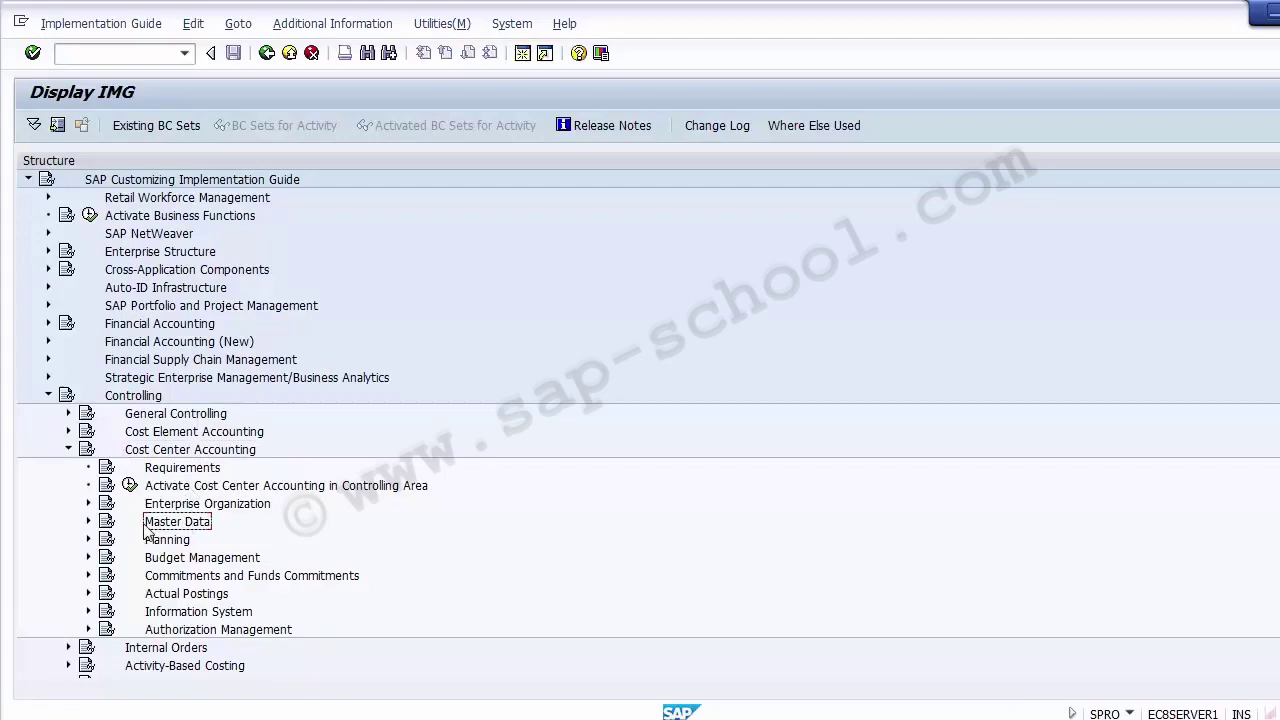
pyautogui.click(89, 521)
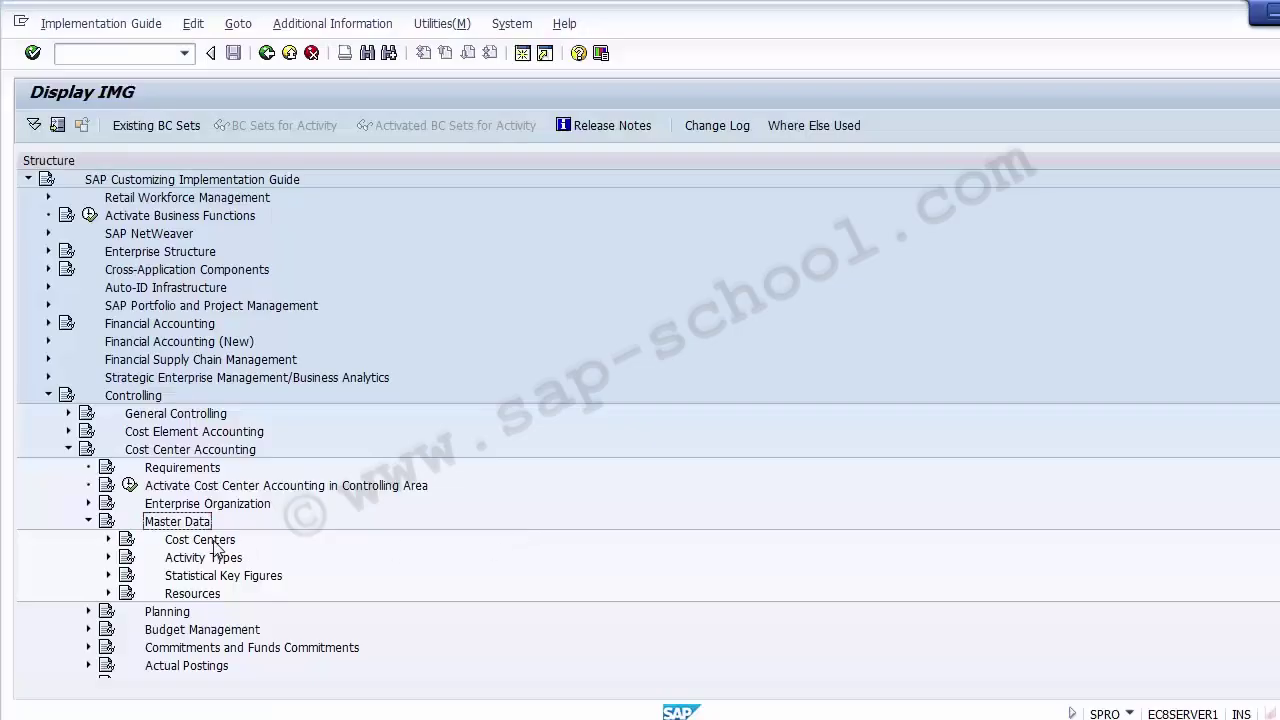
pyautogui.click(205, 541)
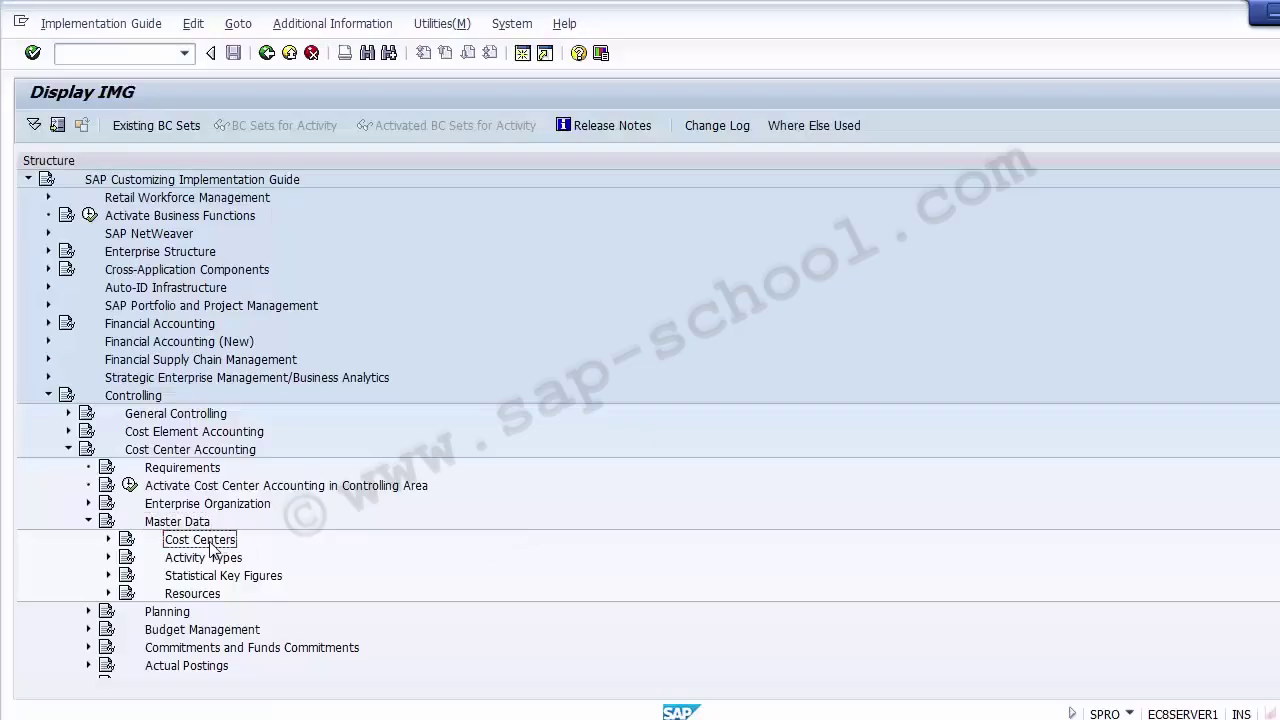
pyautogui.click(109, 540)
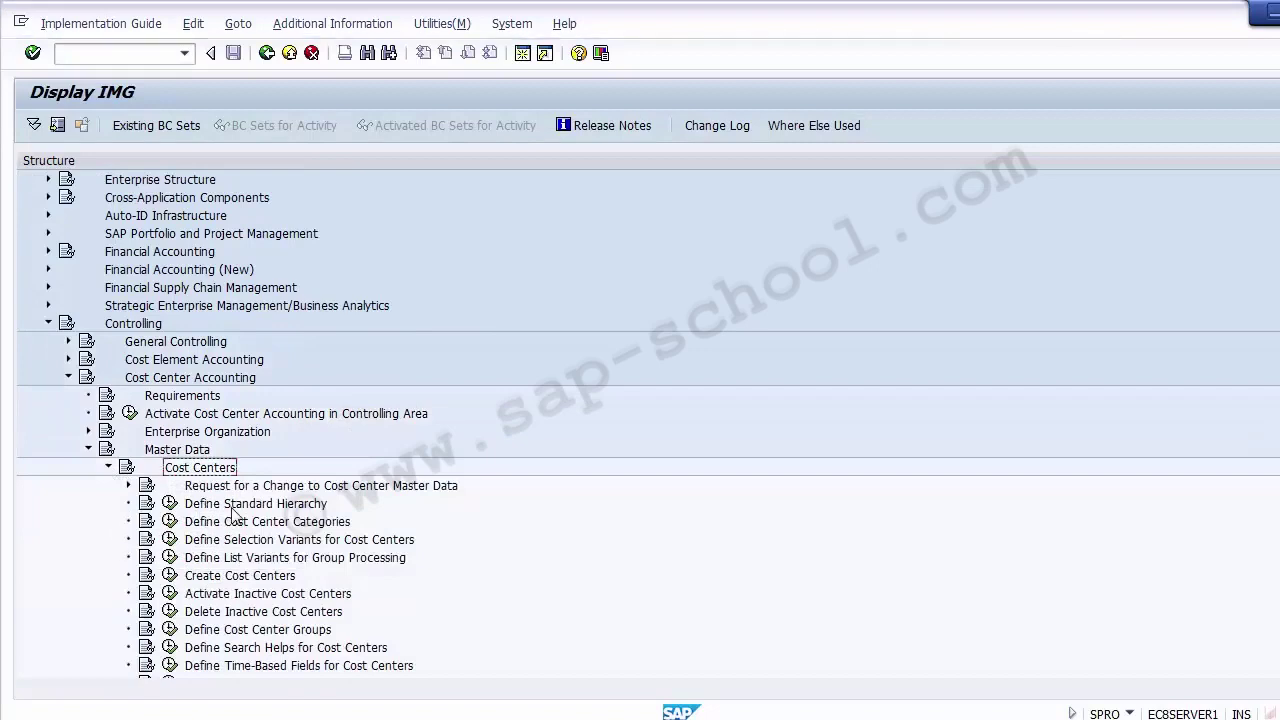
# Review the path from Controlling through Cost Center Accounting, Master Data and Cost Centers to Define Standard Hierarchy.
pyautogui.click(236, 507)
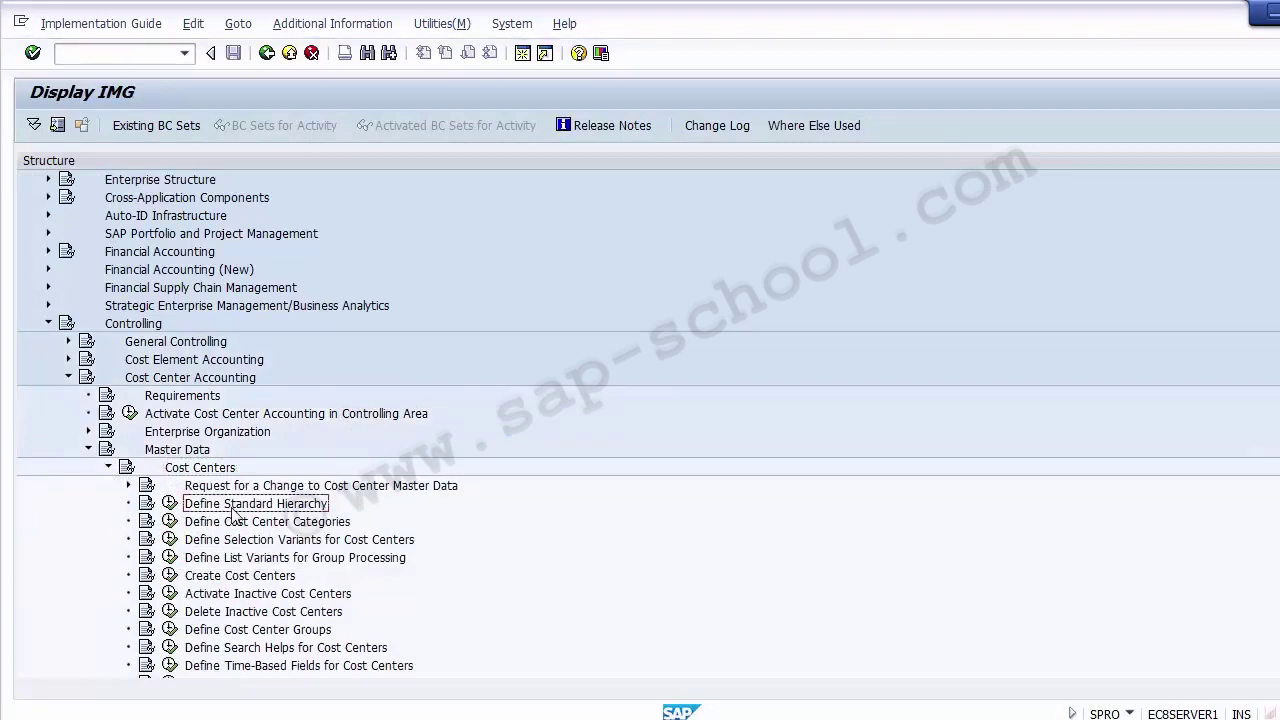
pyautogui.click(126, 326)
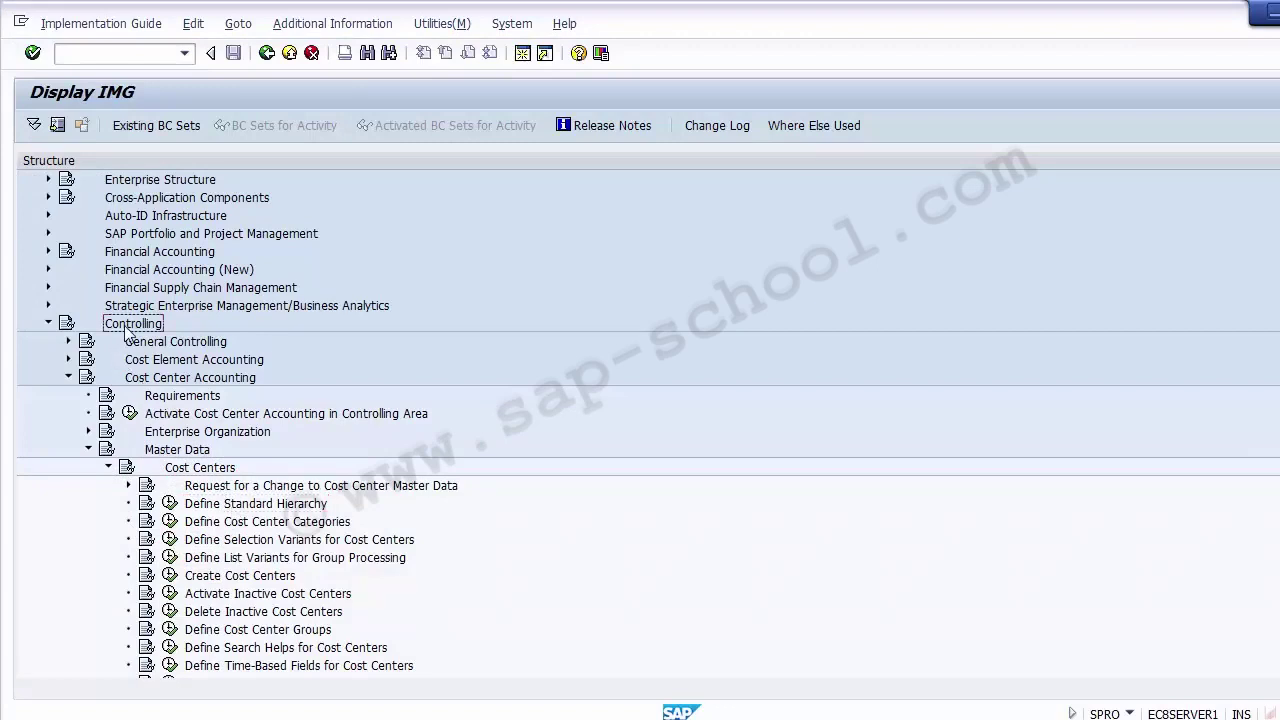
pyautogui.click(155, 379)
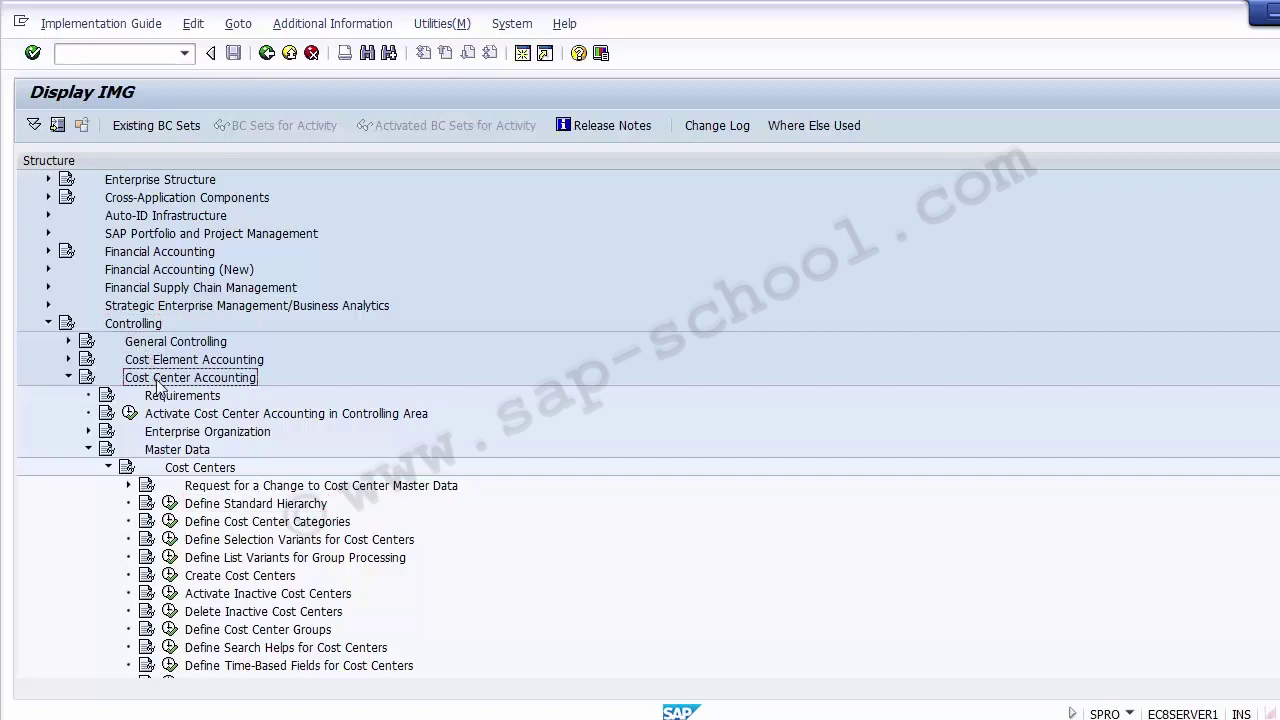
pyautogui.click(170, 452)
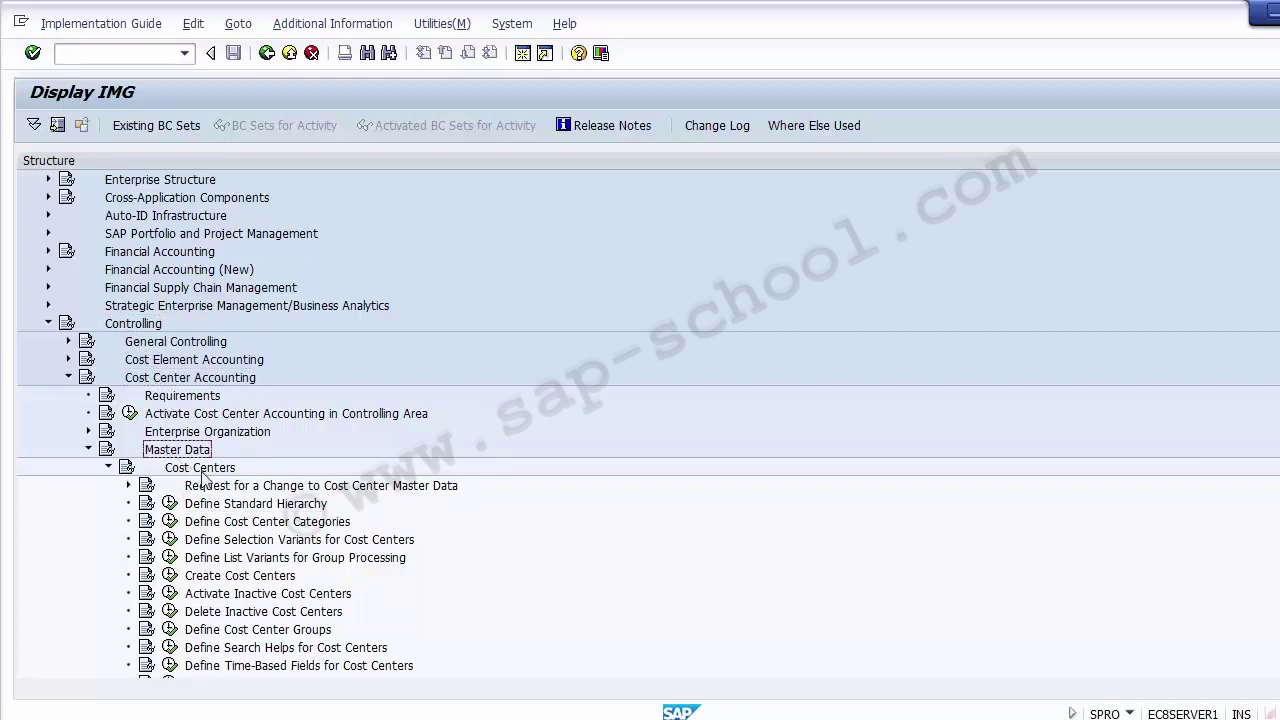
pyautogui.click(203, 474)
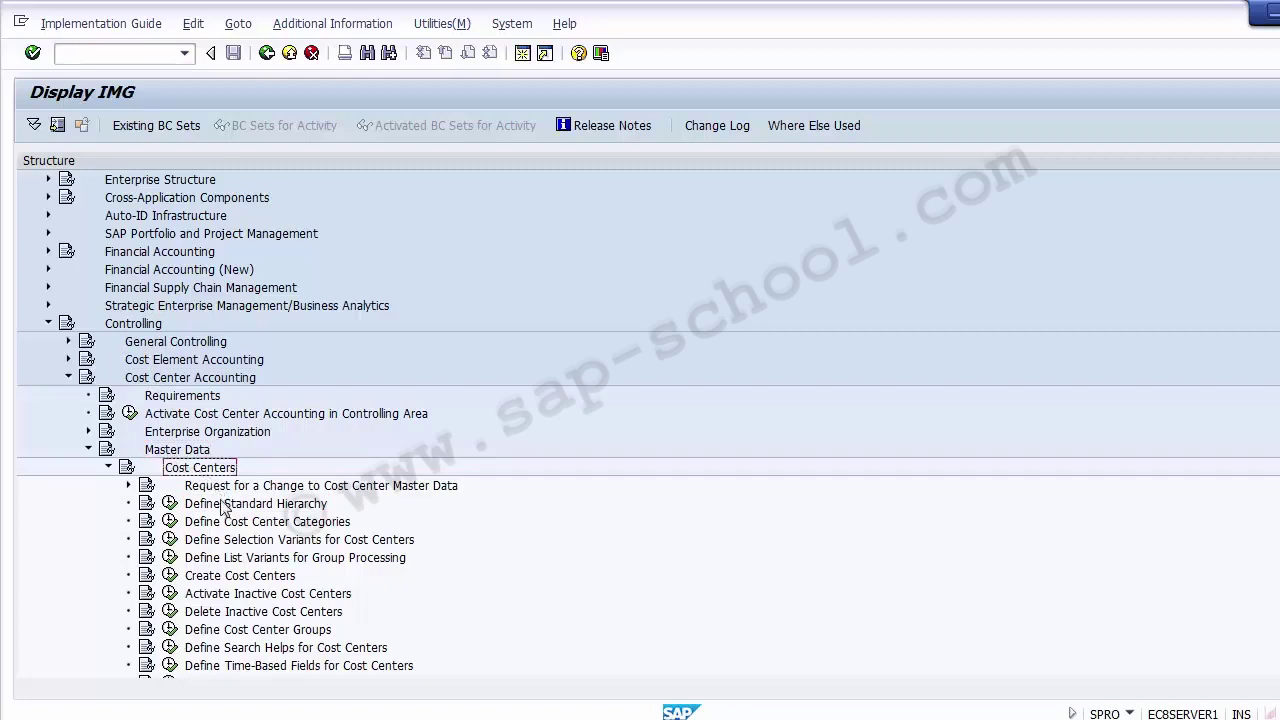
pyautogui.click(226, 508)
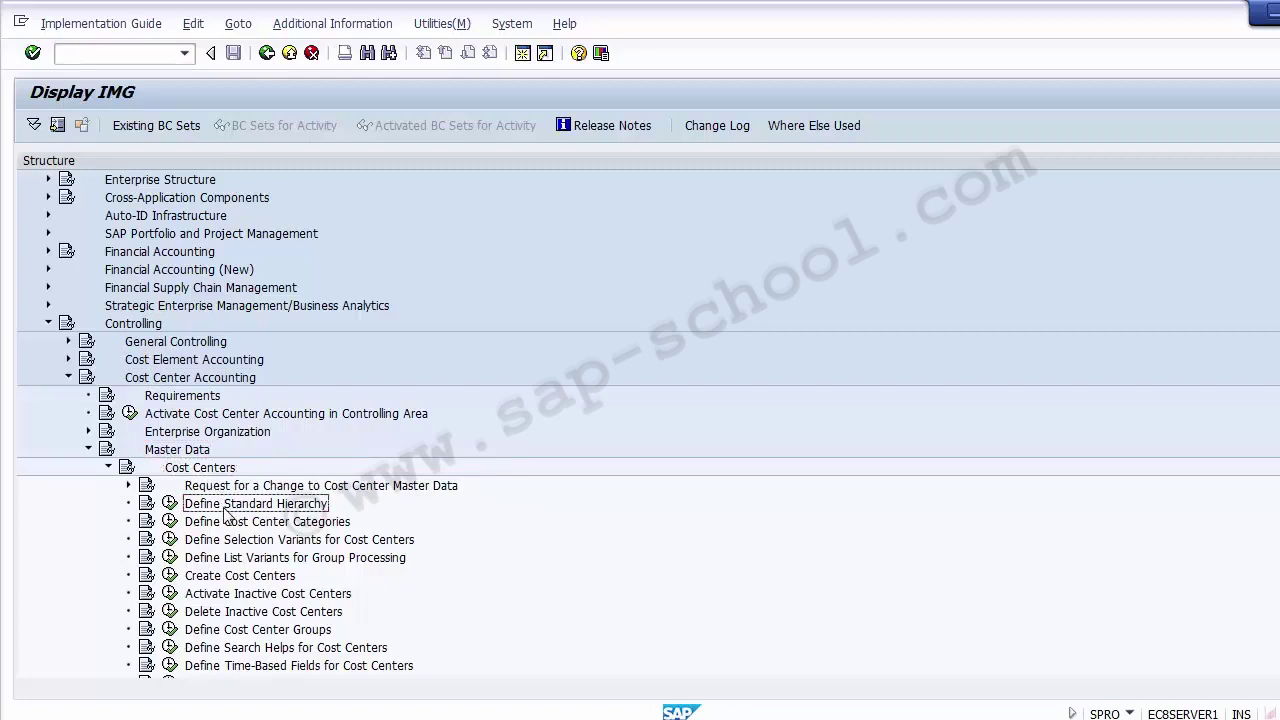
# Execute the Define Standard Hierarchy activity for controlling area Z100.
pyautogui.click(170, 506)
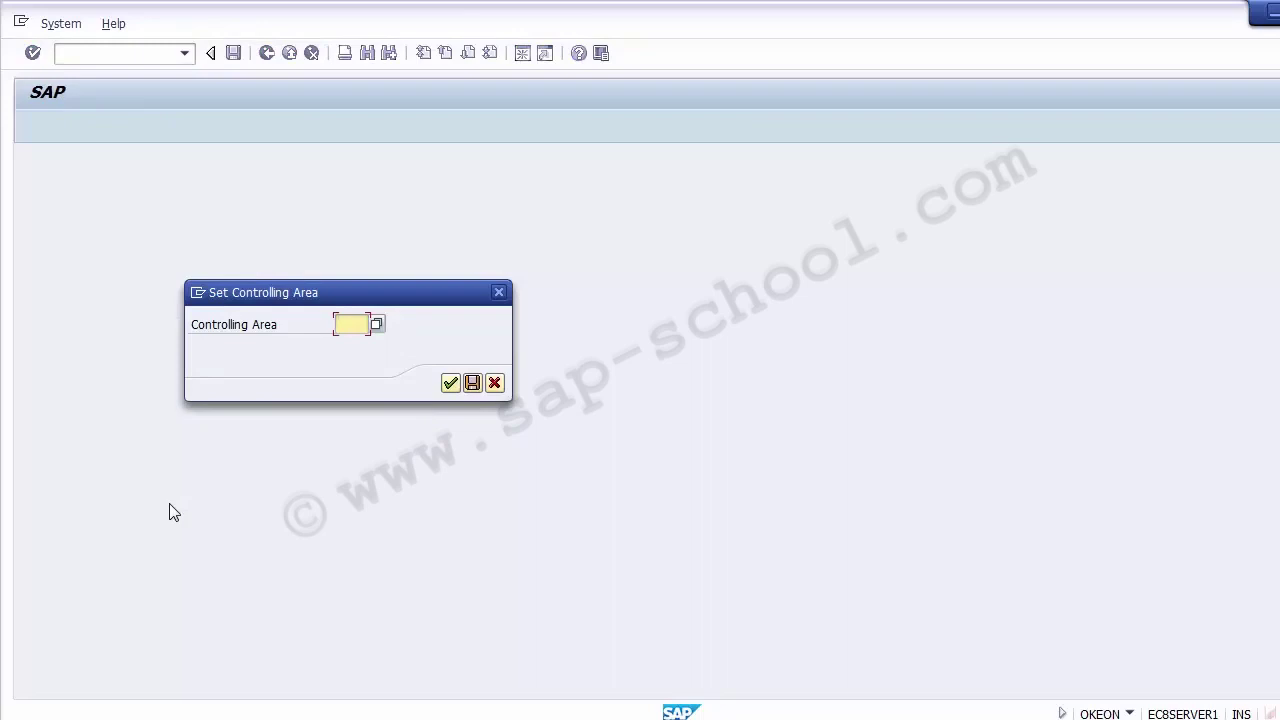
pyautogui.write('Z')
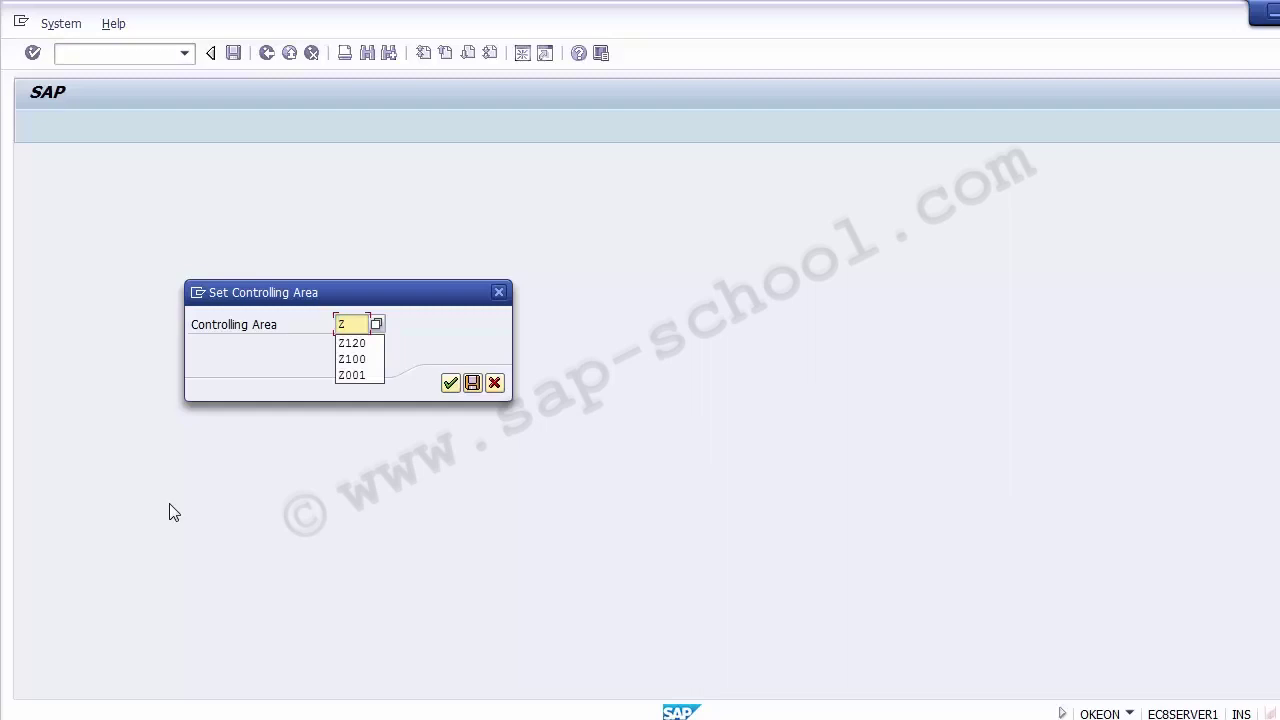
pyautogui.write('100')
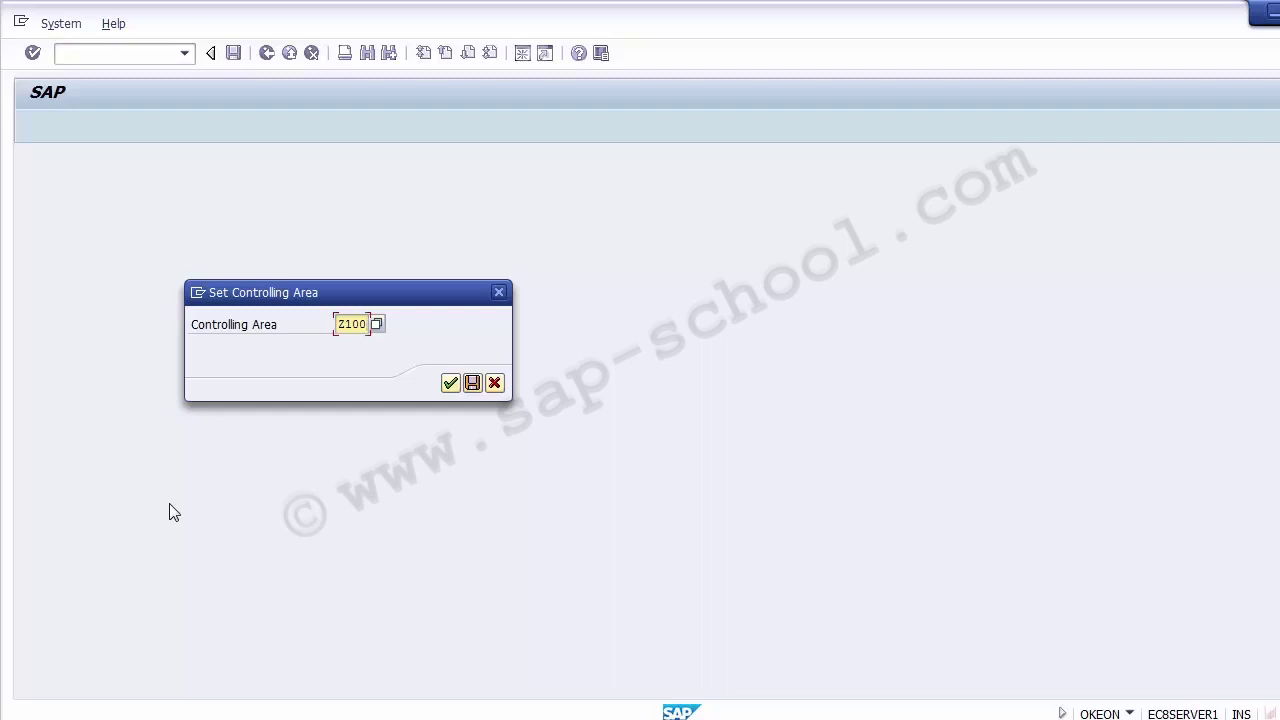
pyautogui.click(449, 386)
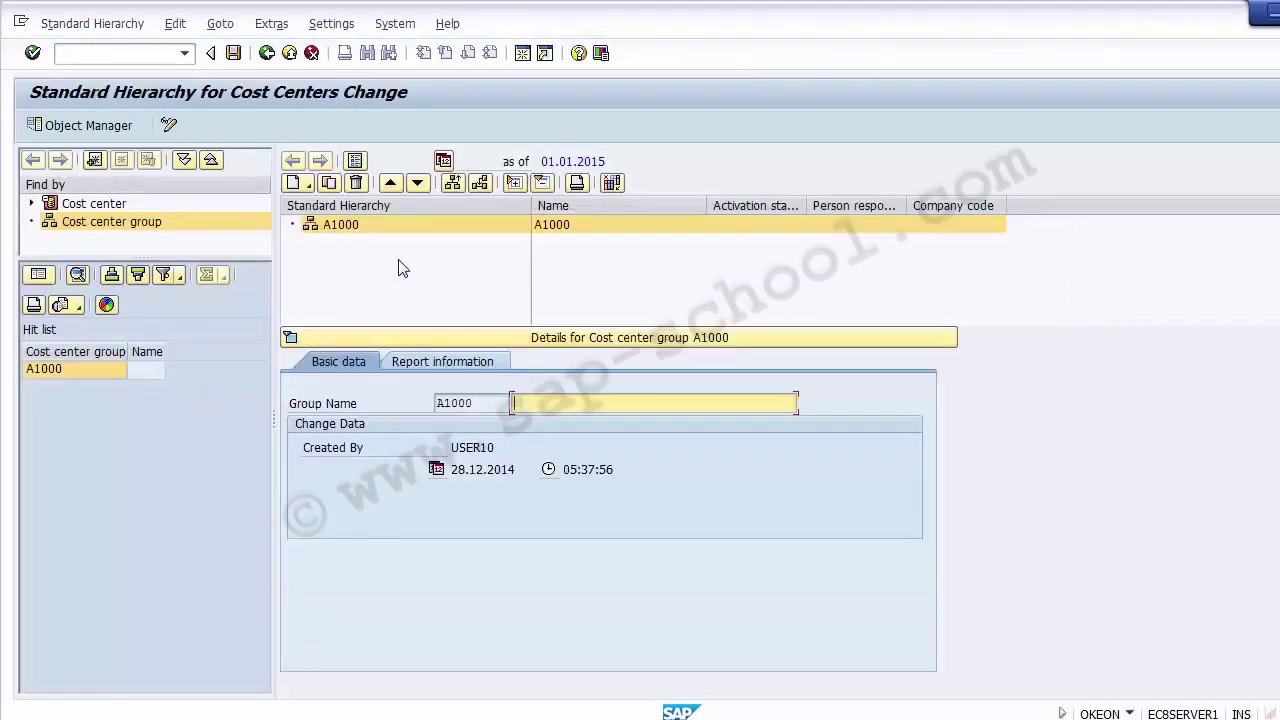
# Examine the top node A1000 of the standard hierarchy and its name.
pyautogui.click(617, 285)
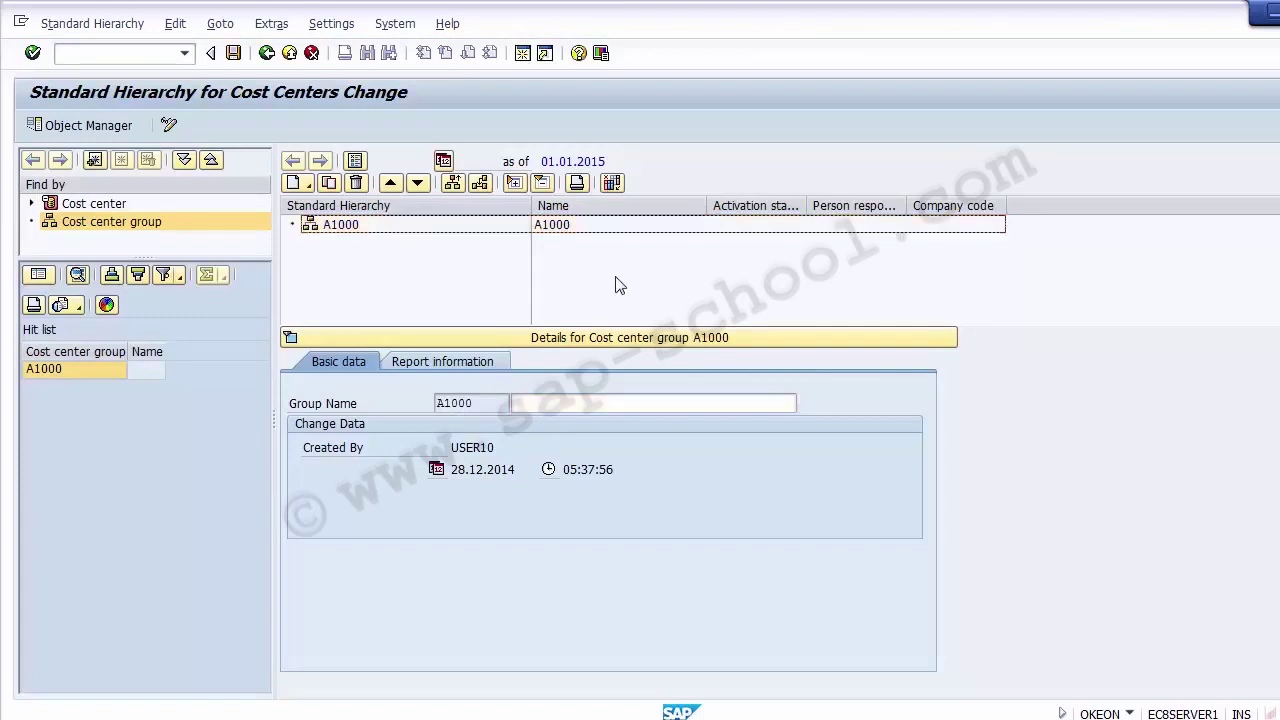
pyautogui.click(345, 227)
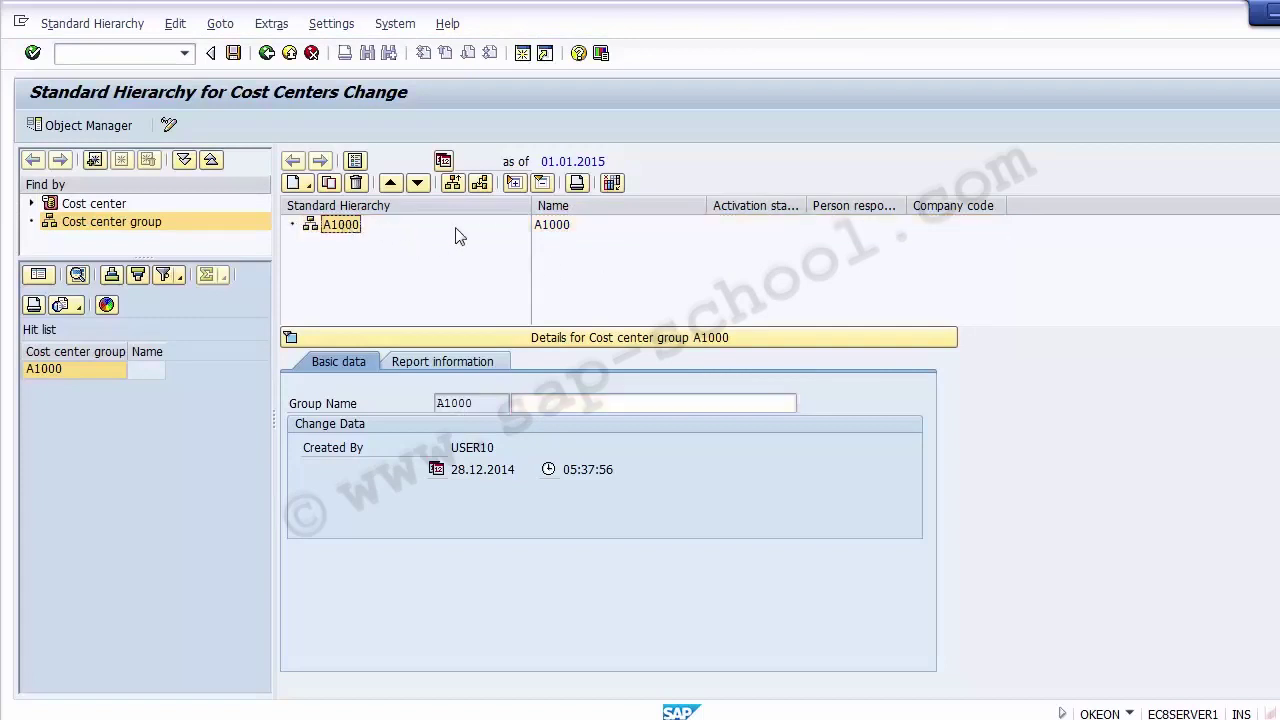
pyautogui.click(550, 228)
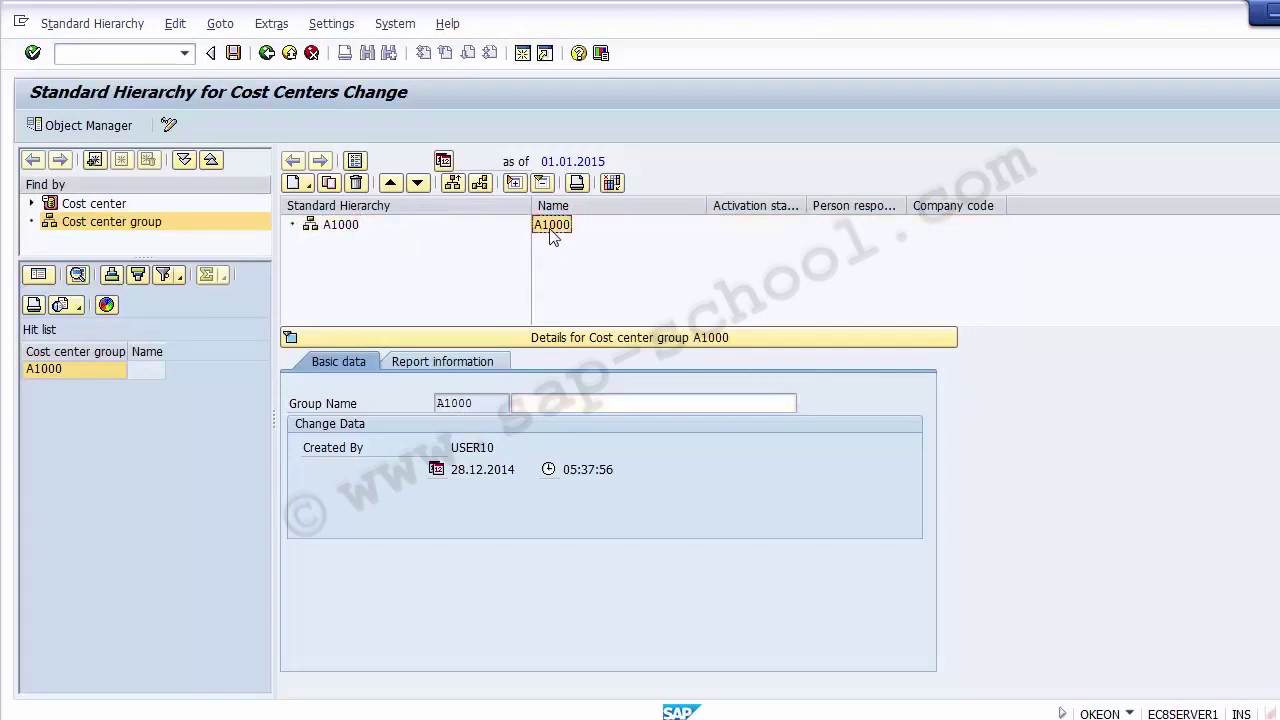
pyautogui.click(340, 228)
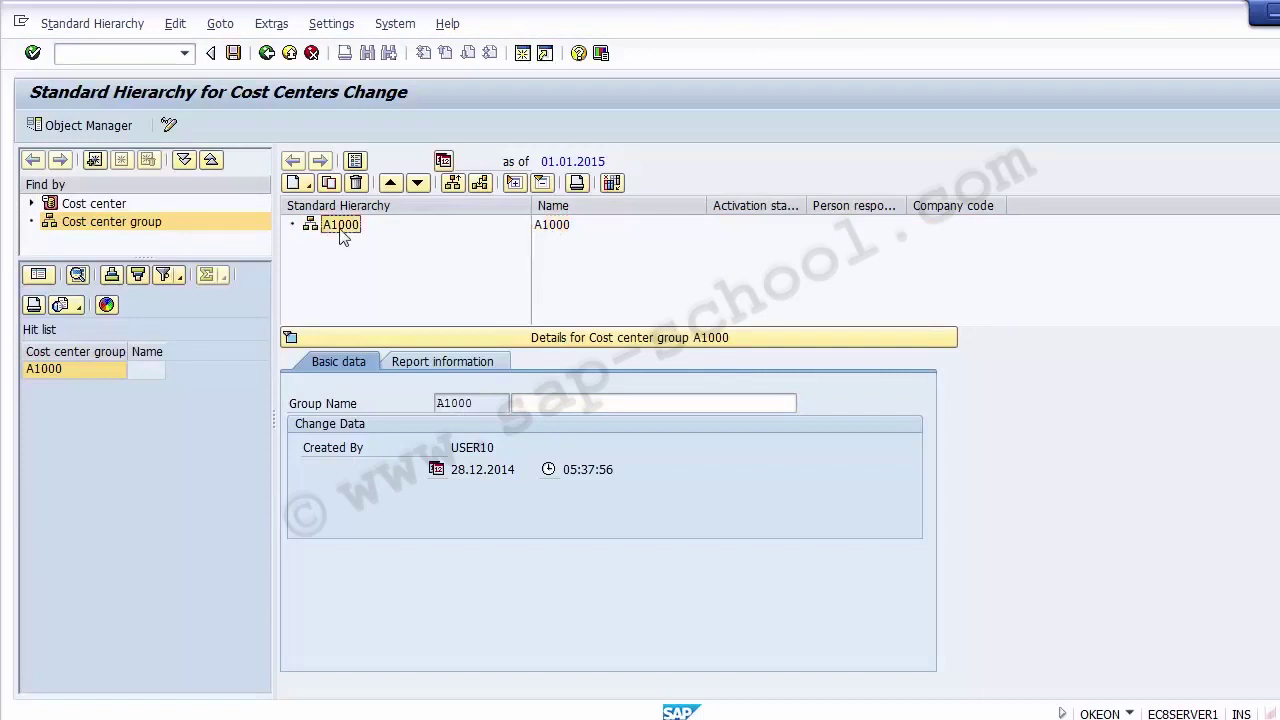
pyautogui.click(102, 55)
pyautogui.write('/')
pyautogui.press('BackSpace')
pyautogui.click(550, 226)
# Switch the standard hierarchy to display mode and back to change mode, and check which objects can be created under node A1000.
pyautogui.click(169, 127)
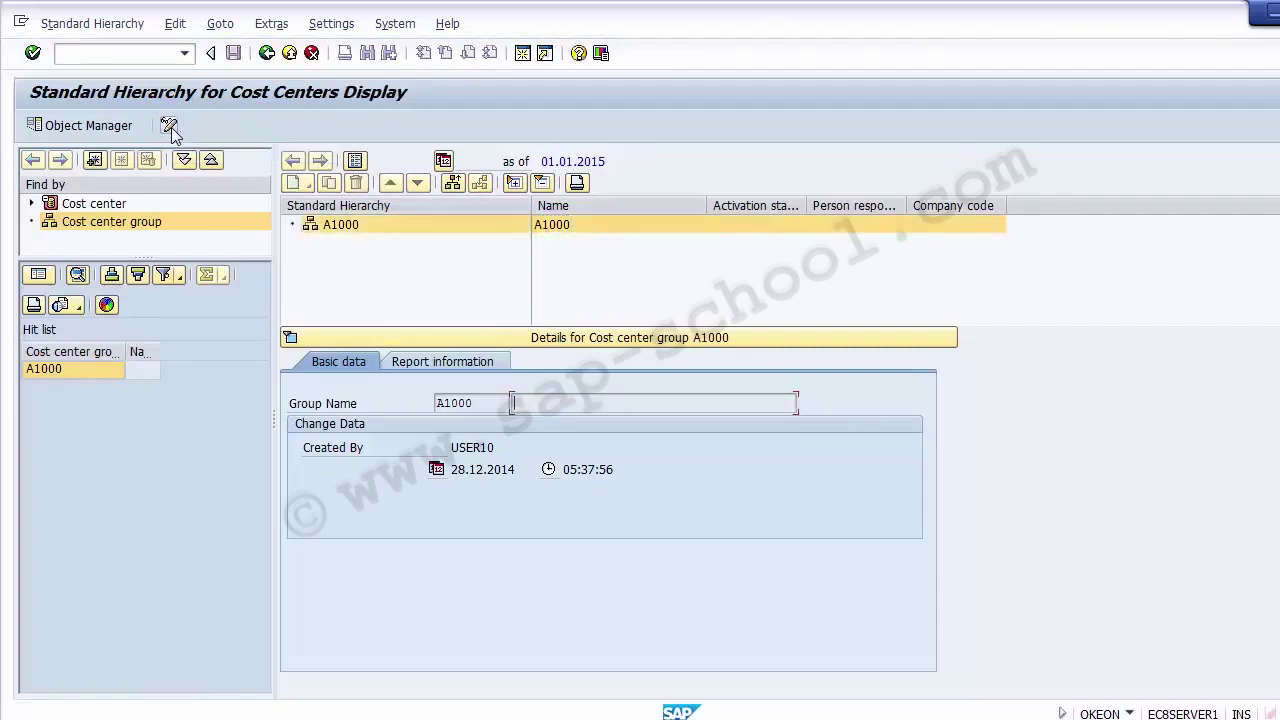
pyautogui.click(169, 127)
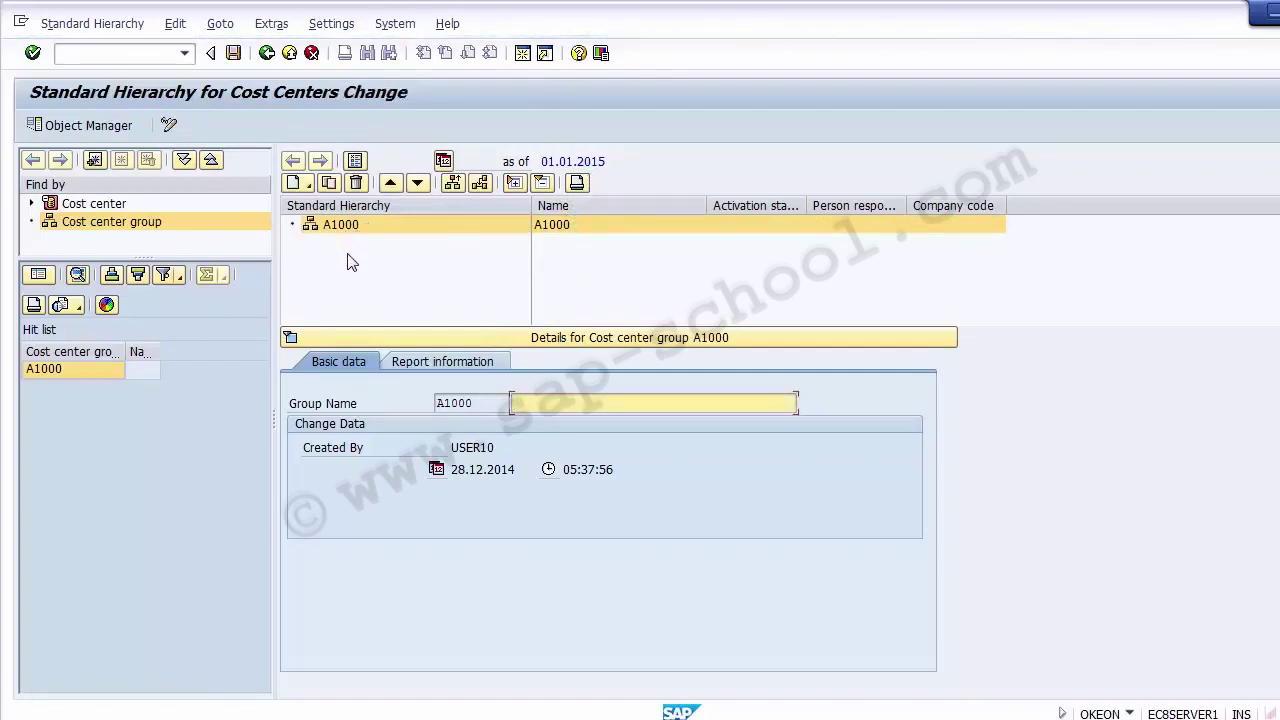
pyautogui.click(325, 228)
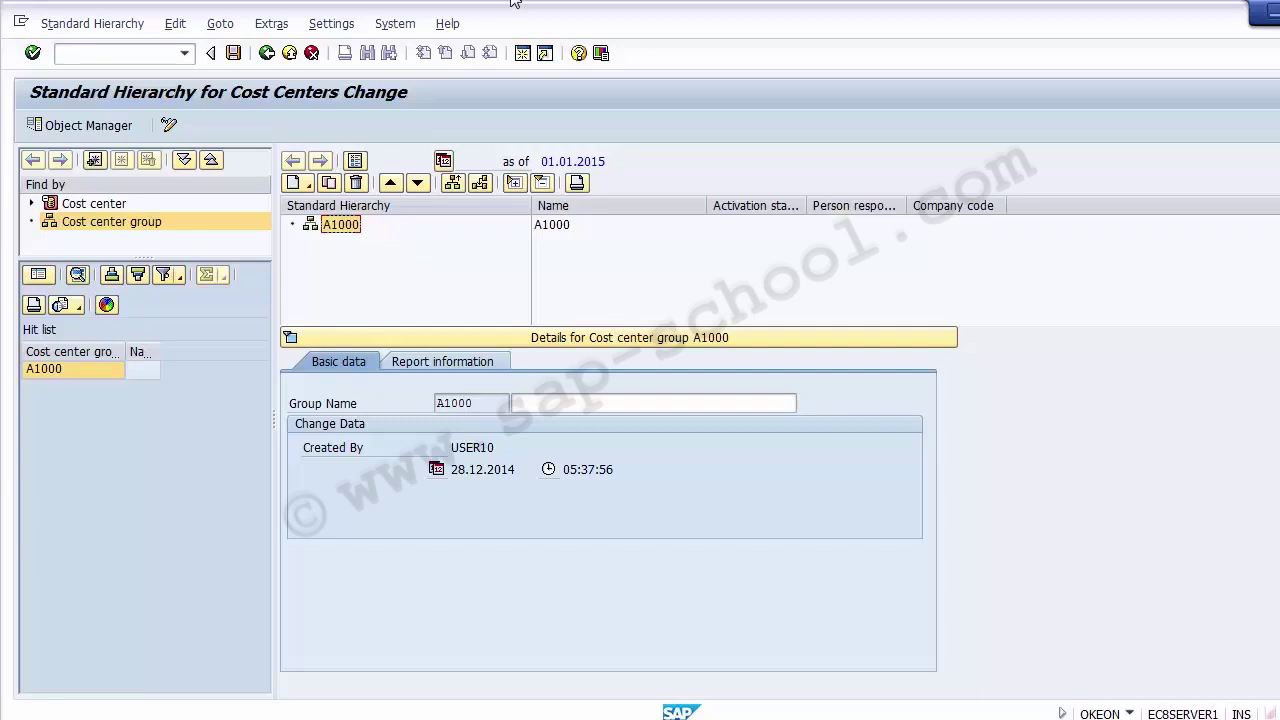
pyautogui.click(297, 190)
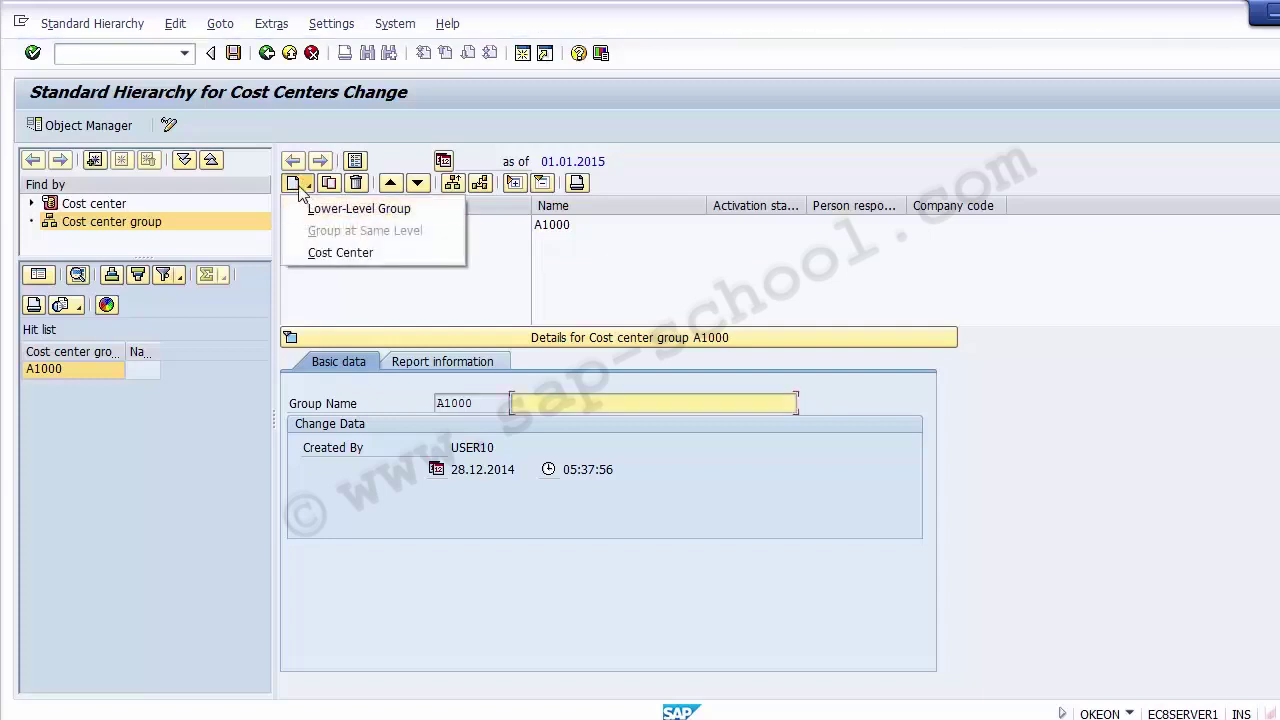
pyautogui.click(552, 301)
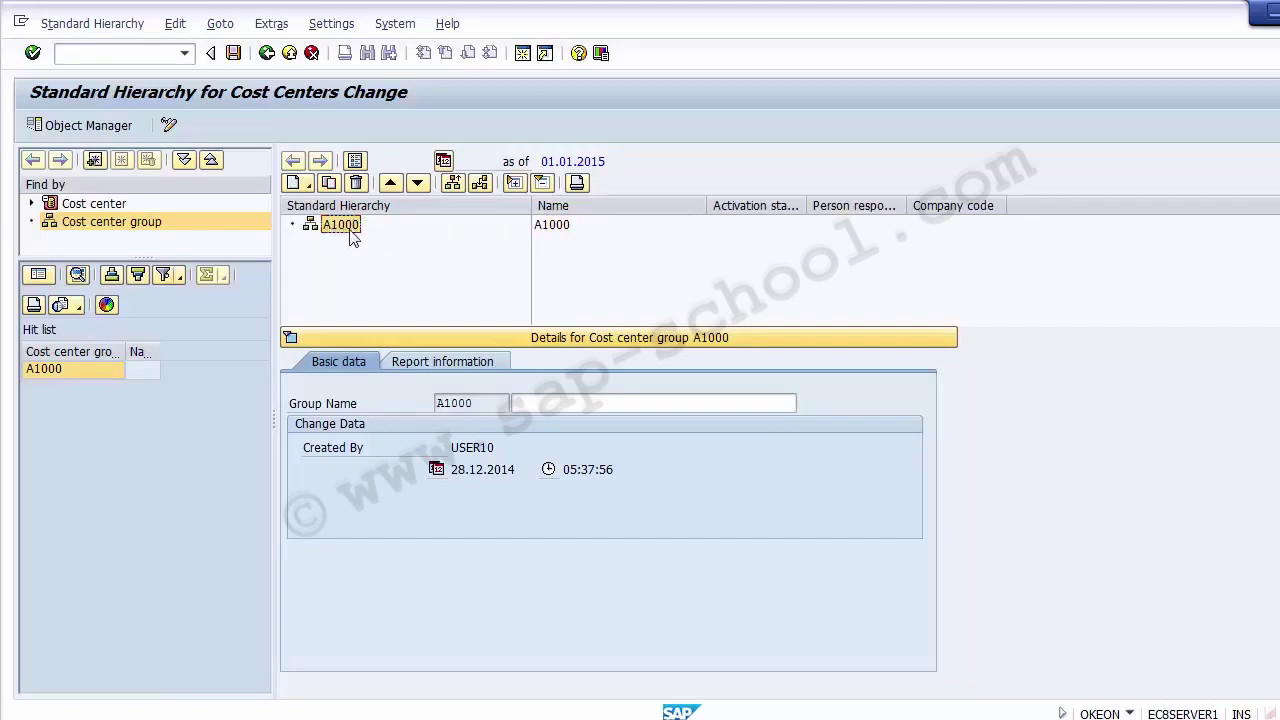
# Name cost center group A1000 "Standard Hierarchy for Company code 1200", save it, and widen the hierarchy's Name column to fit.
pyautogui.click(560, 402)
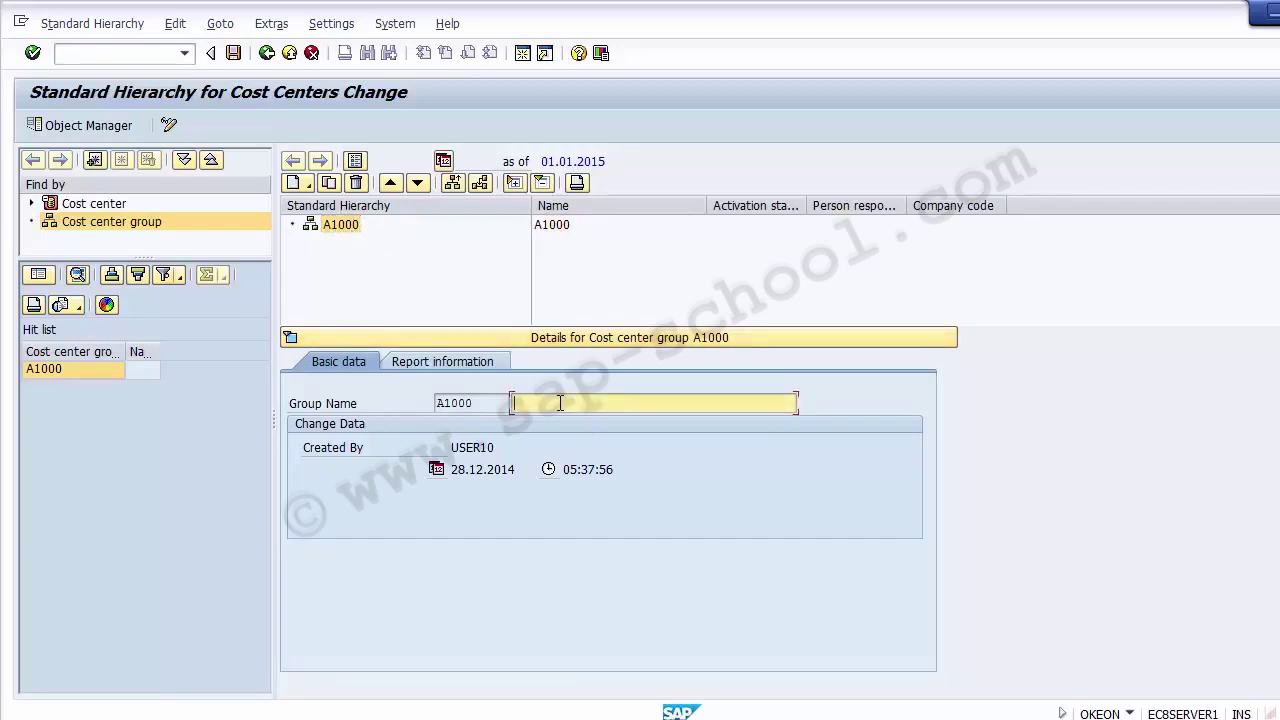
pyautogui.write('Standard Hierarchy for Co')
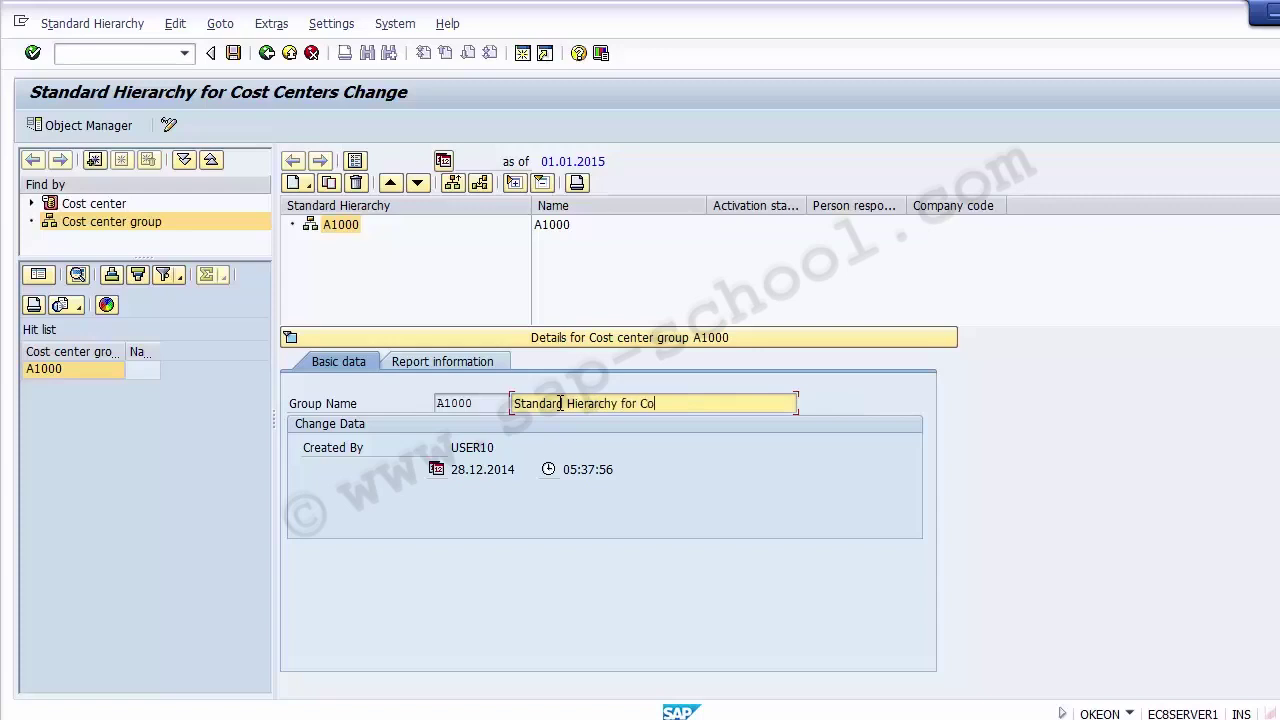
pyautogui.write('mpany code 1200')
pyautogui.moveTo(765, 402); pyautogui.dragTo(487, 400)
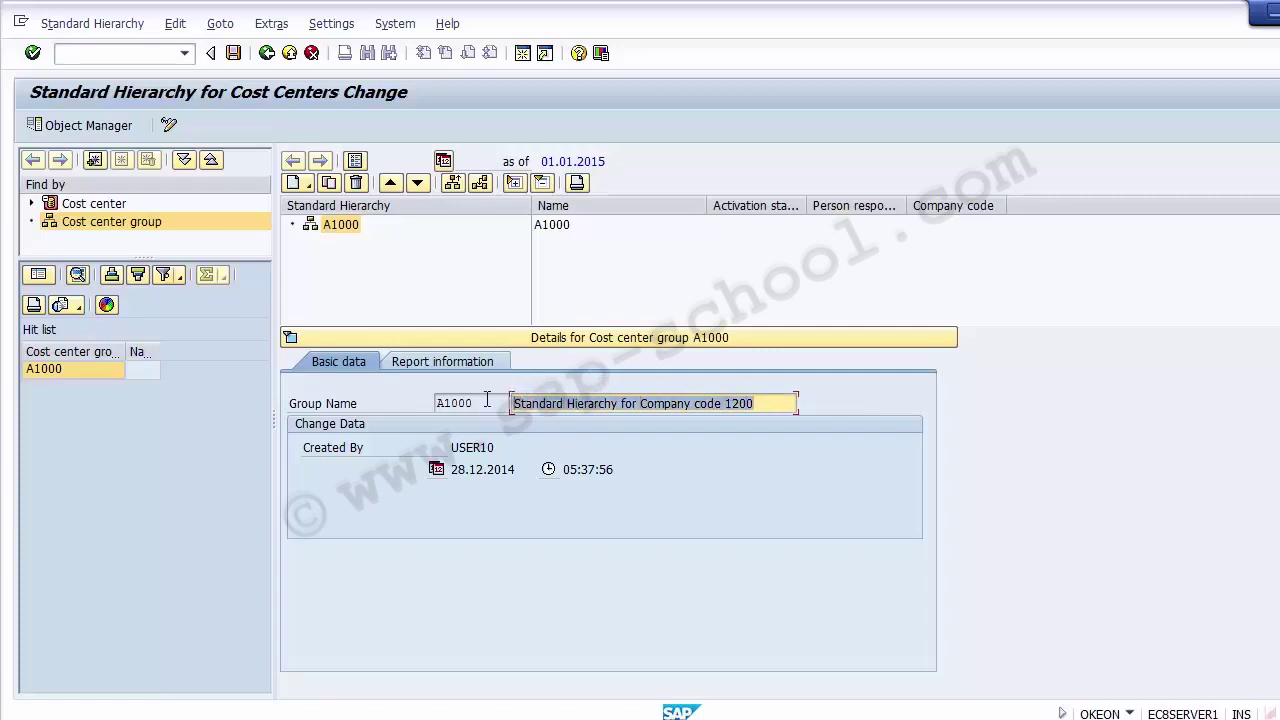
pyautogui.click(233, 53)
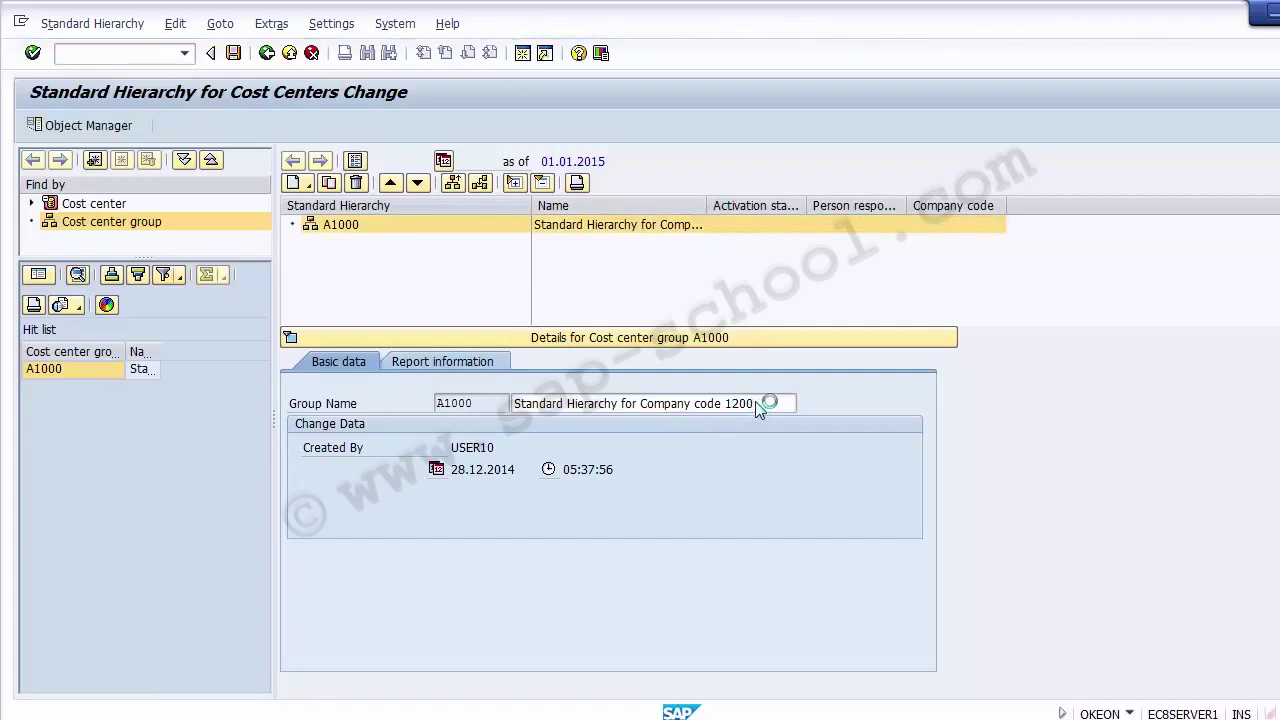
pyautogui.moveTo(707, 205); pyautogui.dragTo(863, 205)
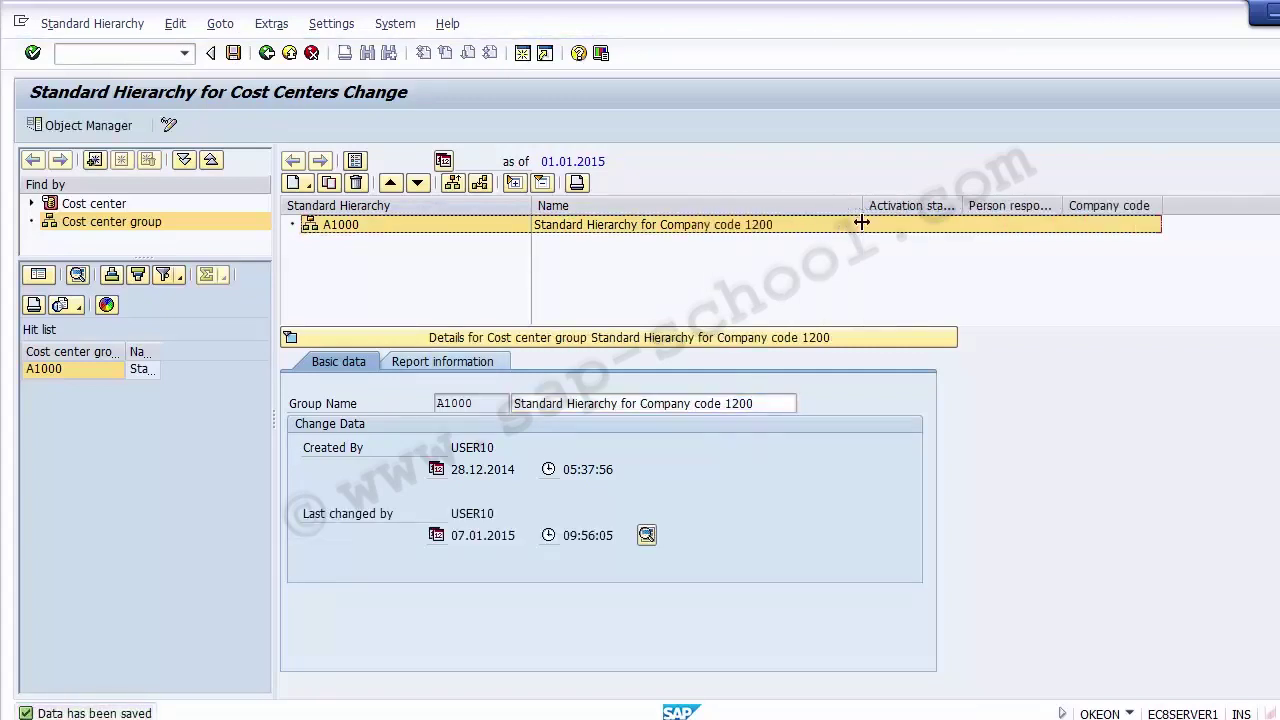
# Examine node A1000 in the standard hierarchy and its basic data: group name, description, creation details and last-change details.
pyautogui.click(772, 228)
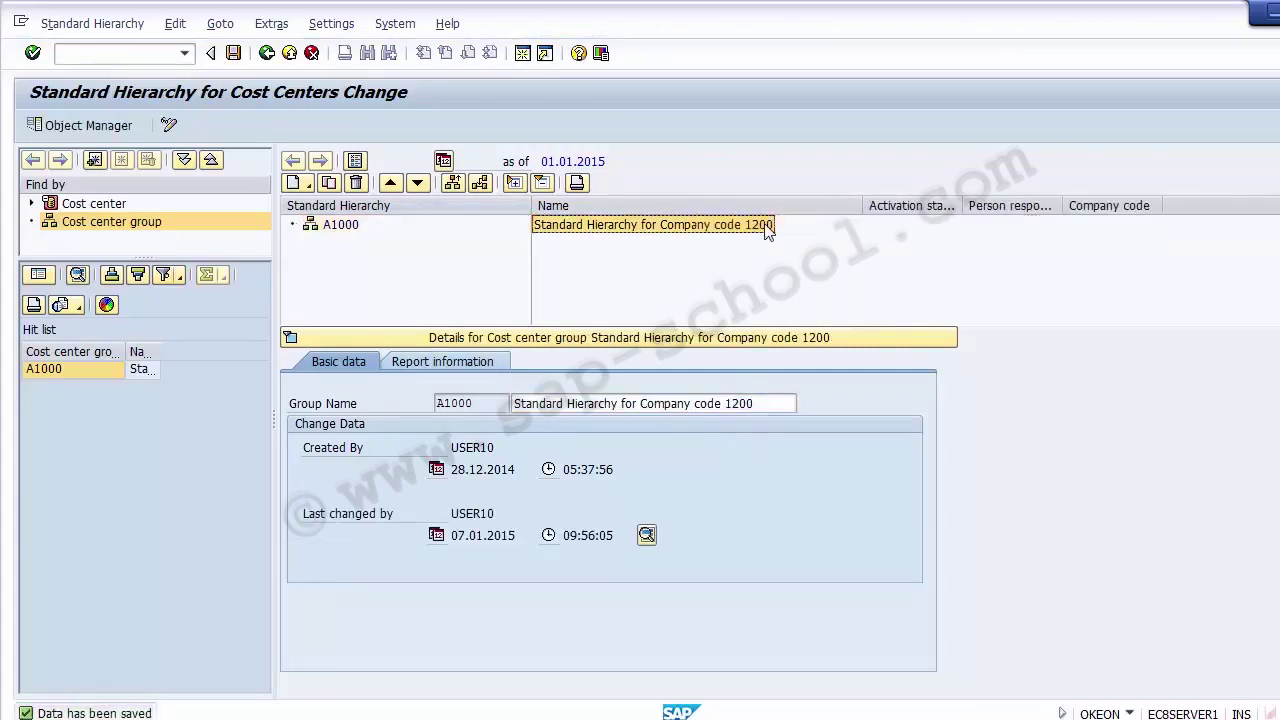
pyautogui.click(350, 226)
pyautogui.click(646, 226)
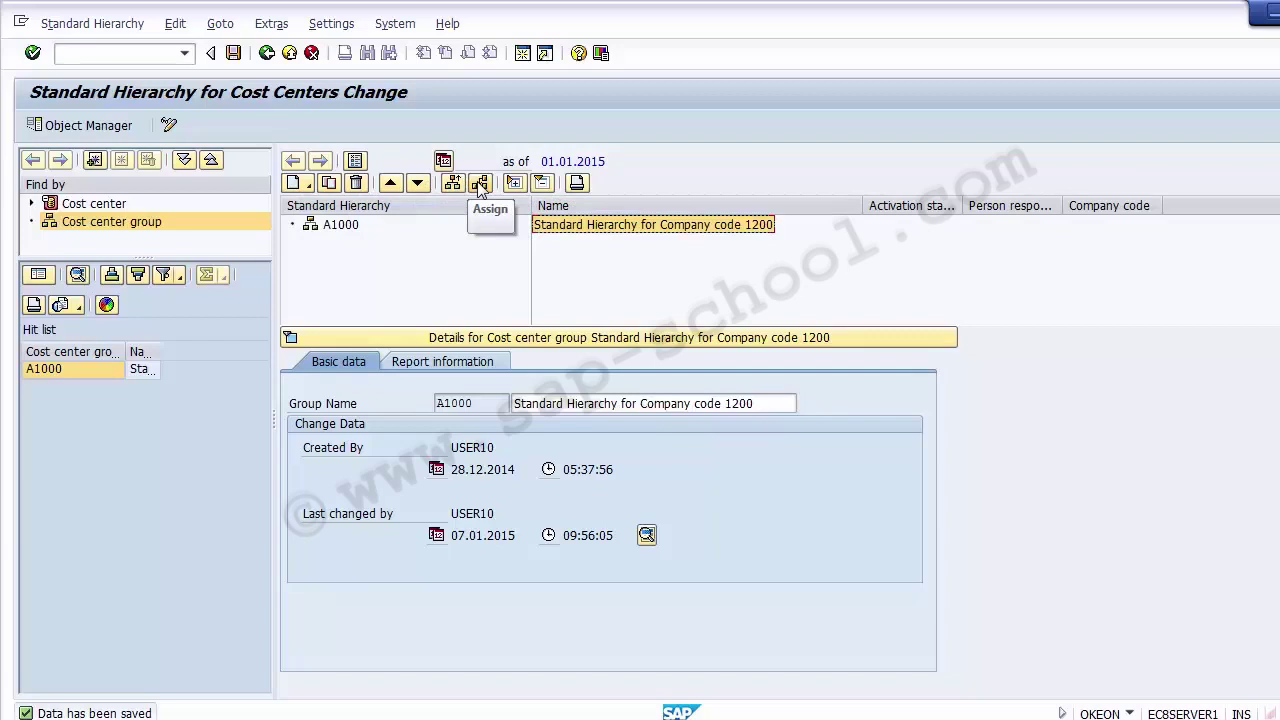
pyautogui.click(463, 275)
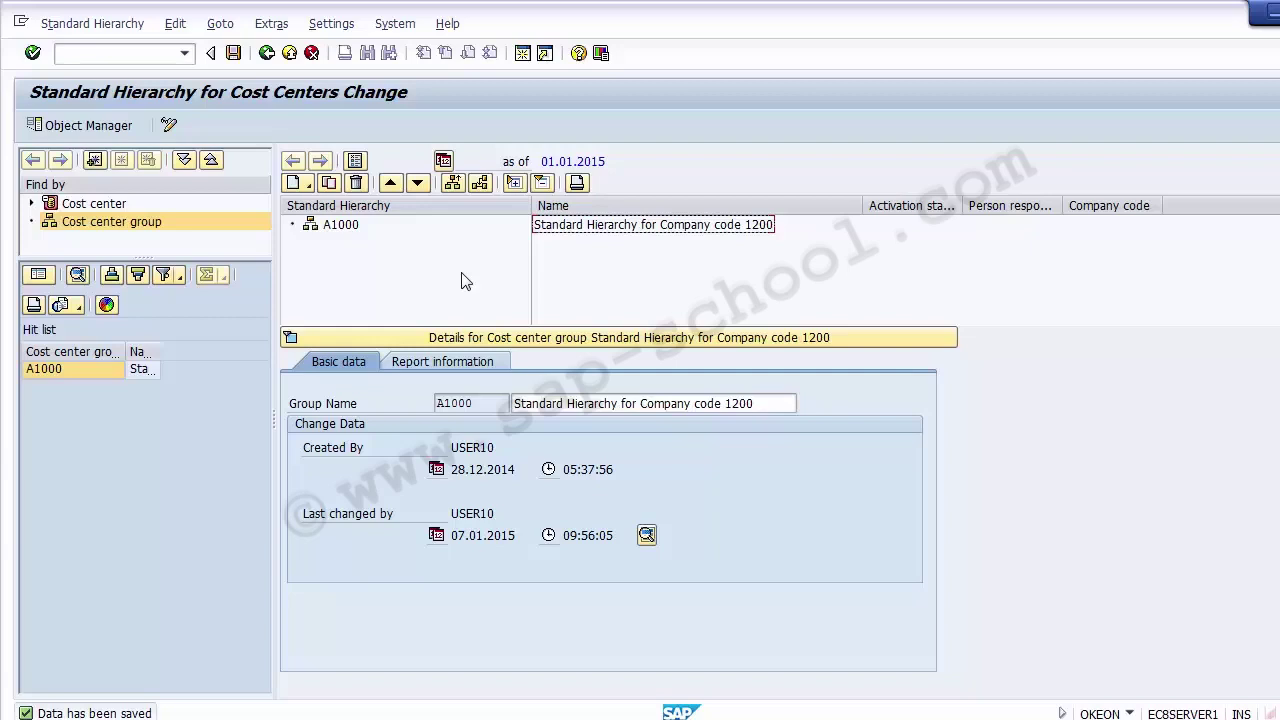
pyautogui.click(323, 406)
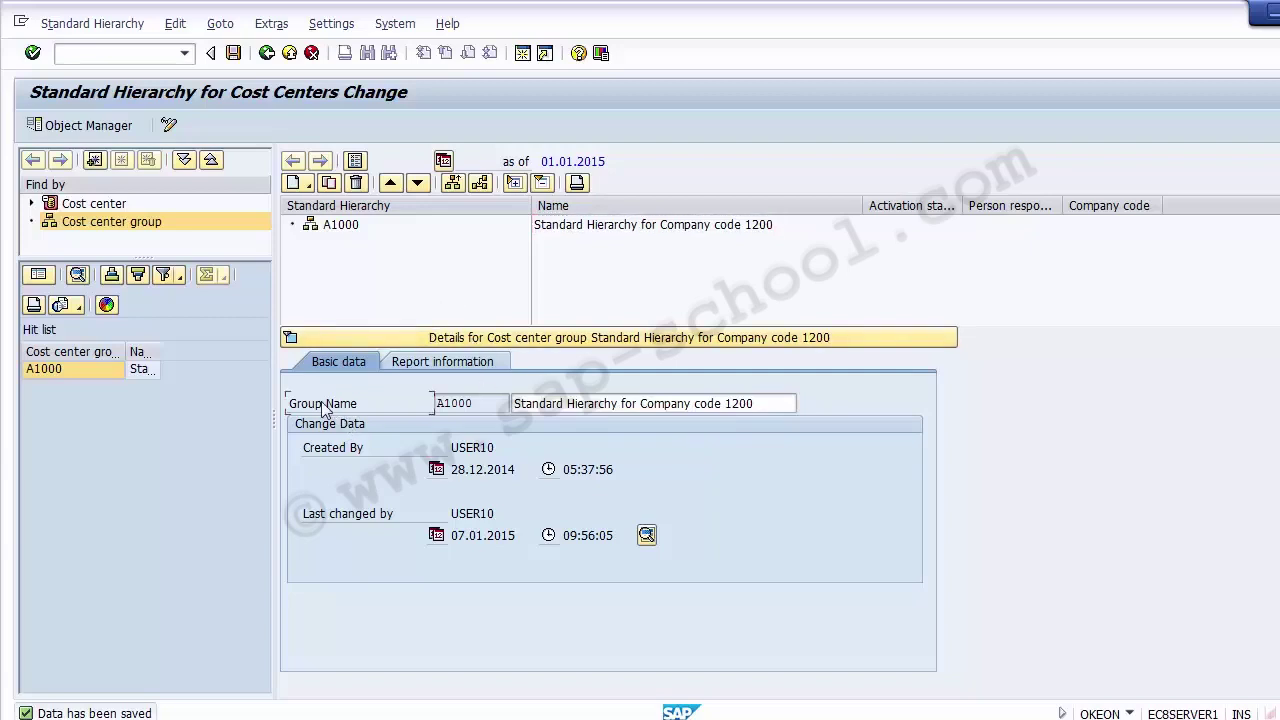
pyautogui.click(469, 406)
pyautogui.click(562, 406)
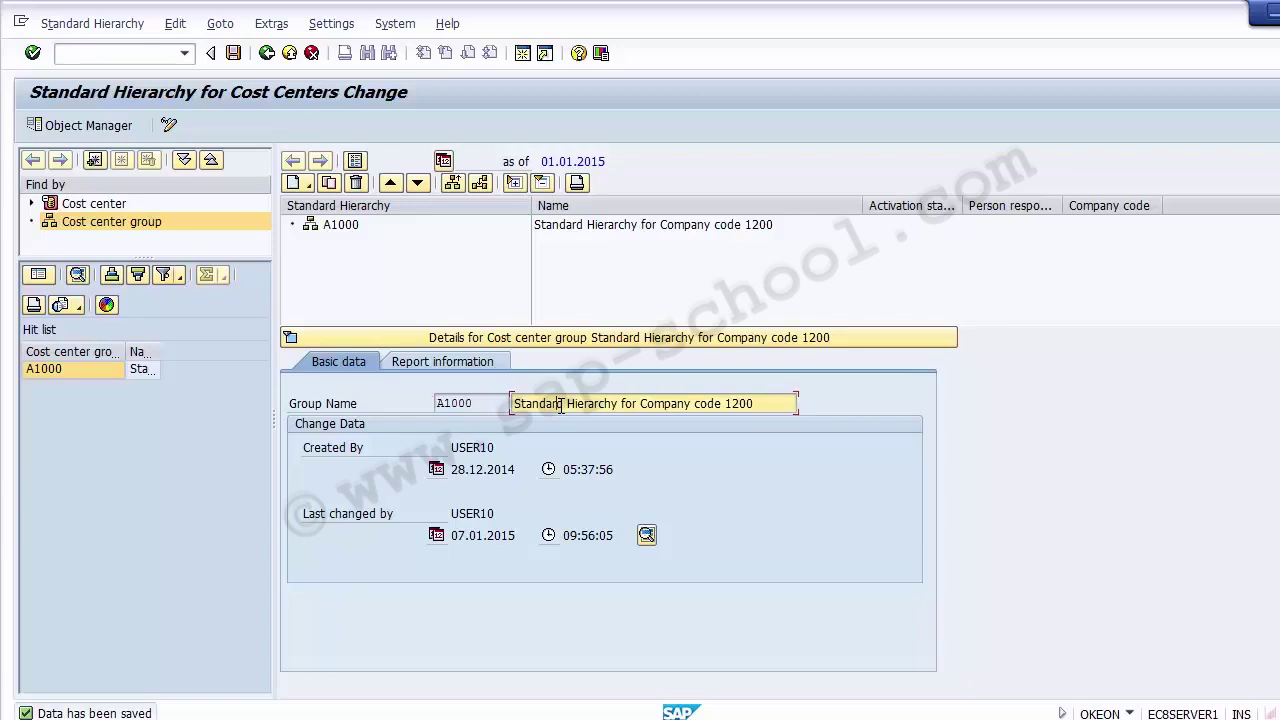
pyautogui.click(462, 452)
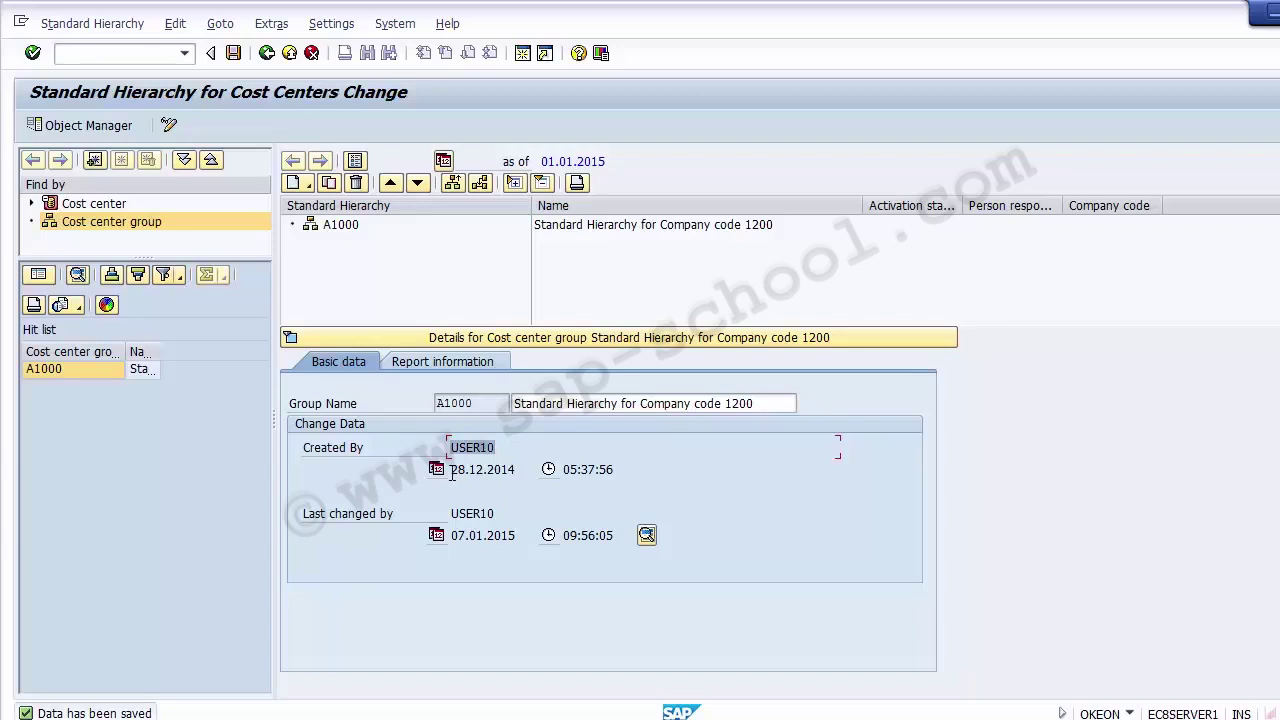
pyautogui.click(513, 469)
pyautogui.moveTo(563, 469); pyautogui.dragTo(668, 469)
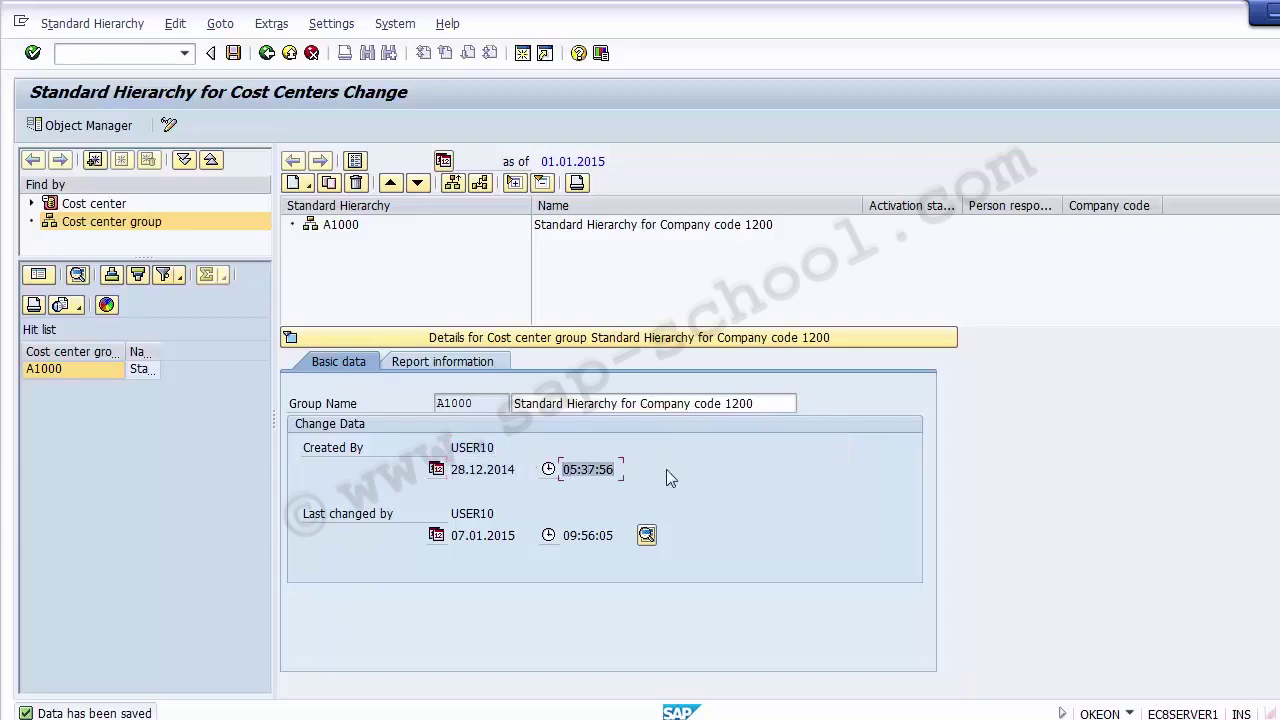
pyautogui.click(328, 517)
pyautogui.click(568, 404)
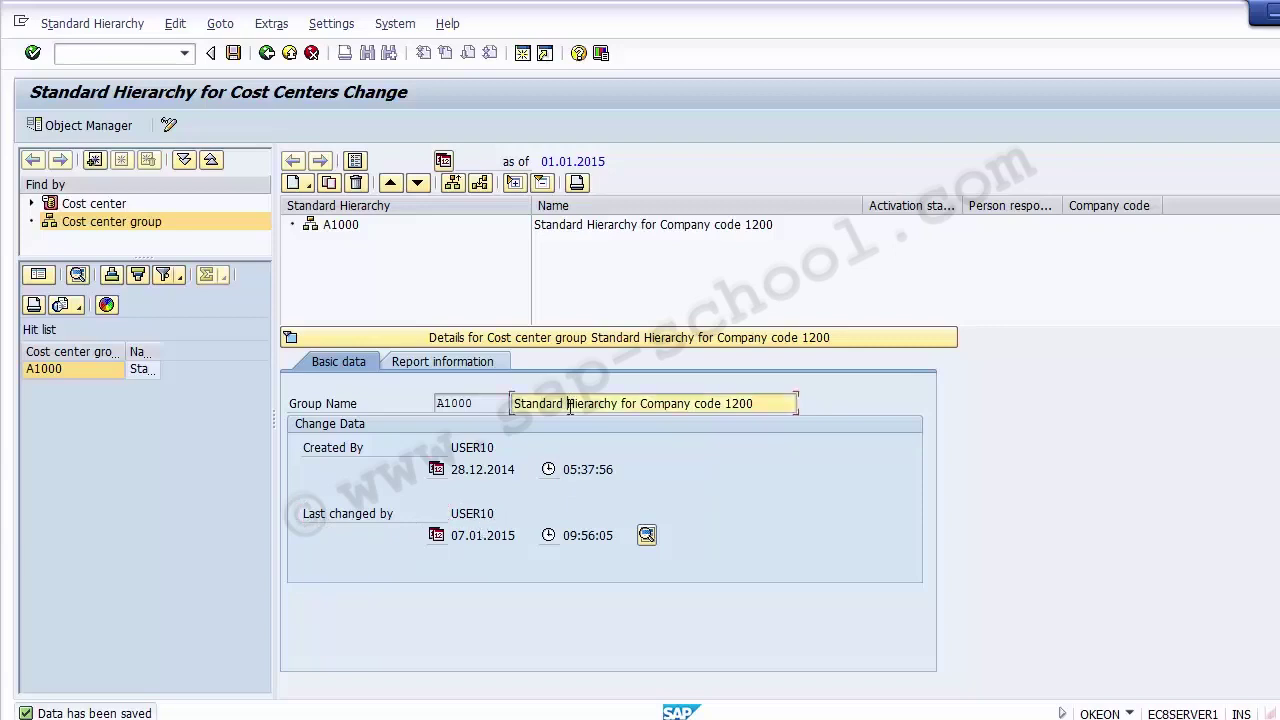
pyautogui.moveTo(452, 536); pyautogui.dragTo(547, 538)
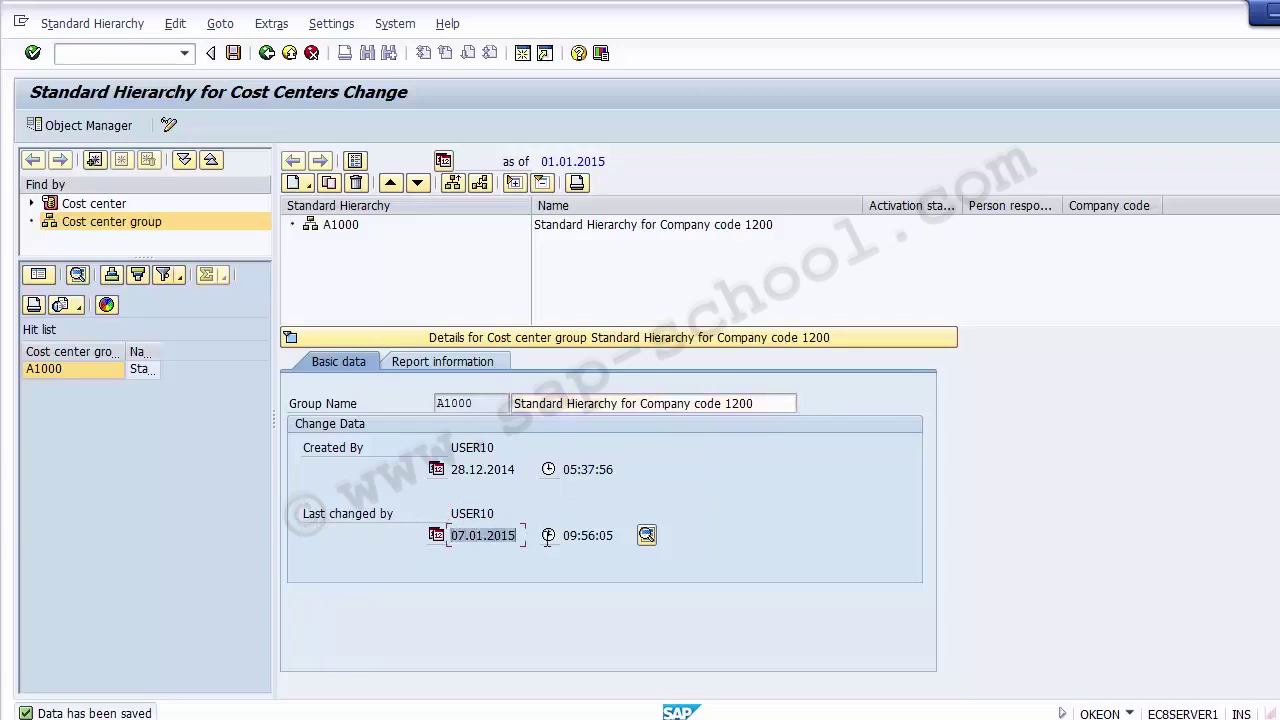
pyautogui.click(521, 535)
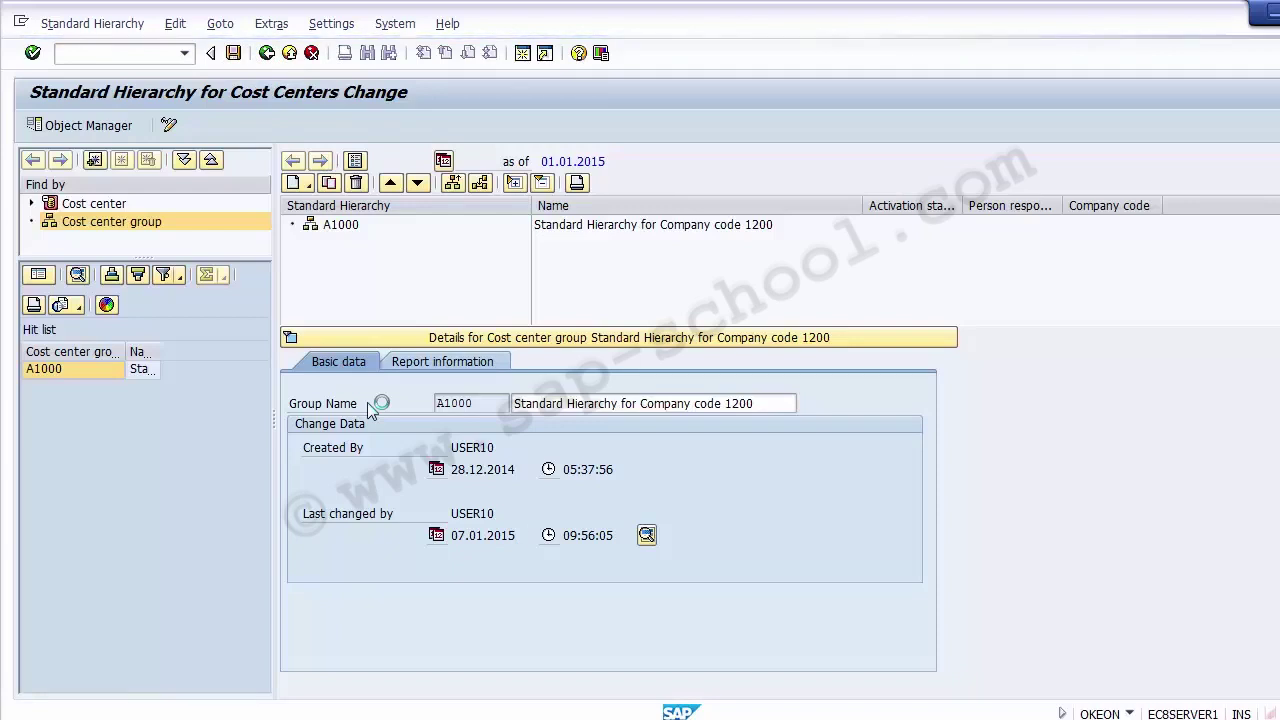
# Switch from the PowerPoint slide back to SAP, leave the standard hierarchy, and execute the Define Cost Center Categories activity.
pyautogui.click(208, 587)
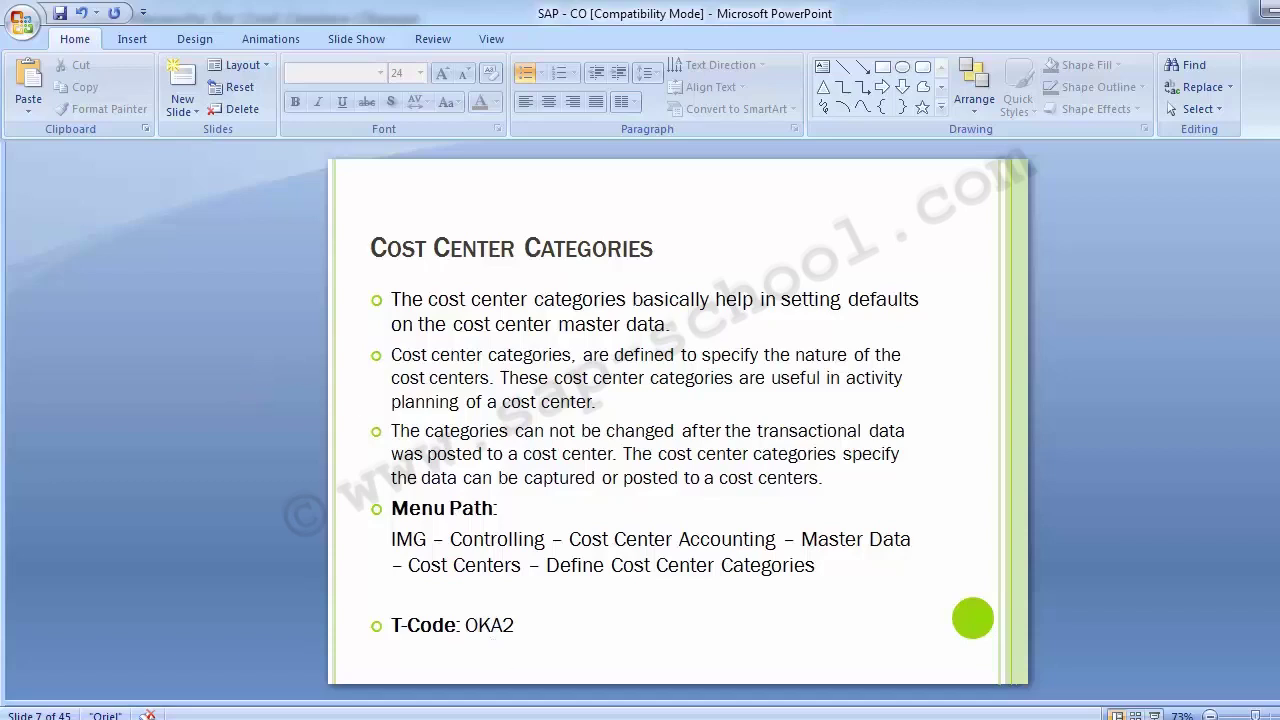
pyautogui.hotkey('alt', 'Tab')
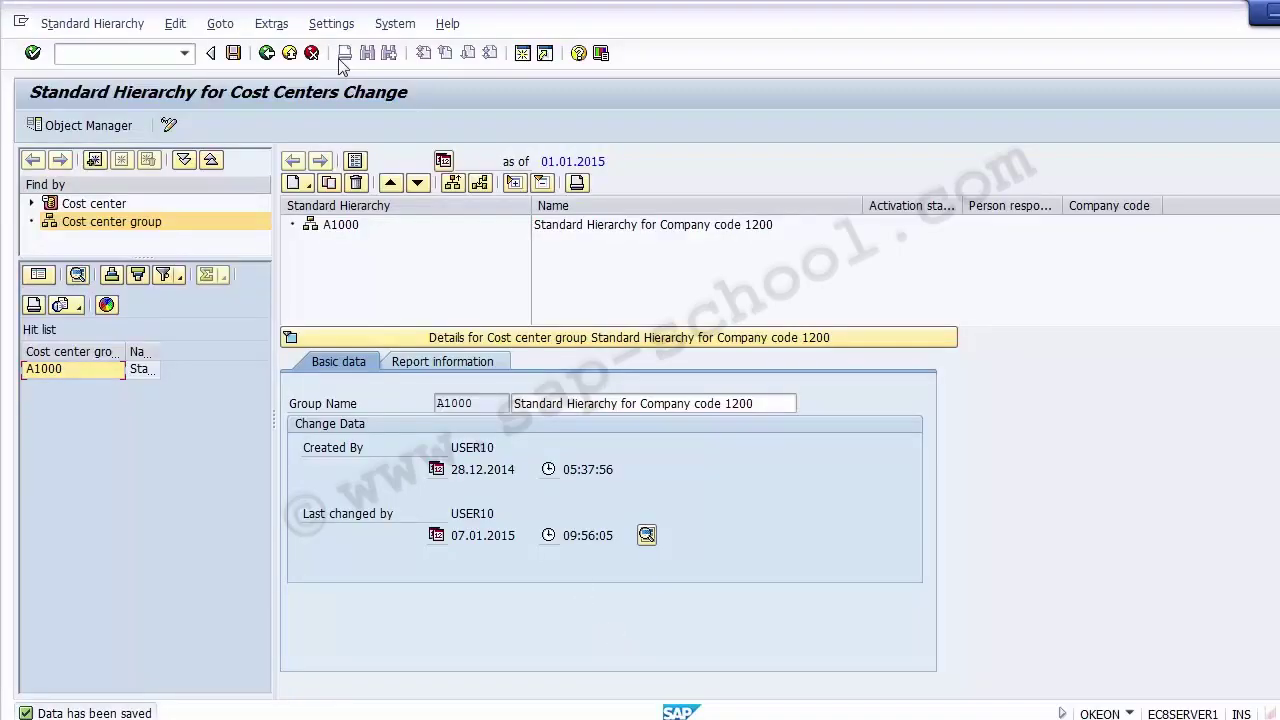
pyautogui.click(267, 55)
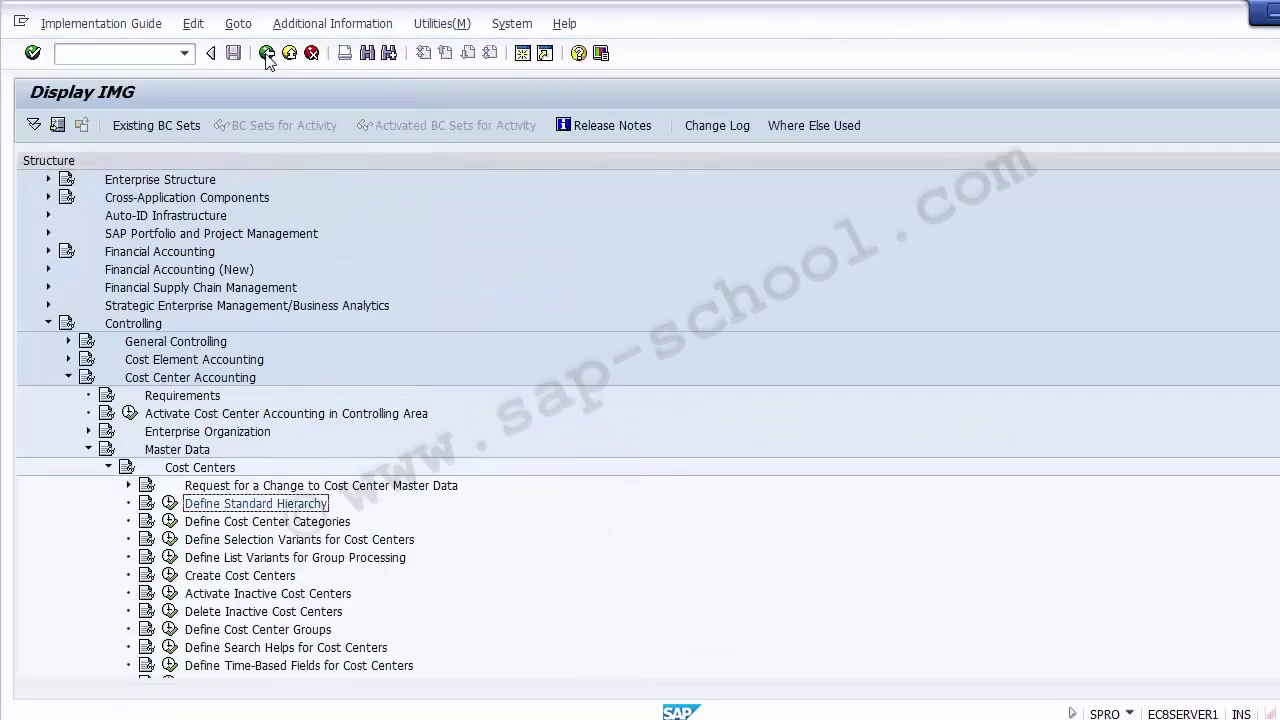
pyautogui.click(274, 524)
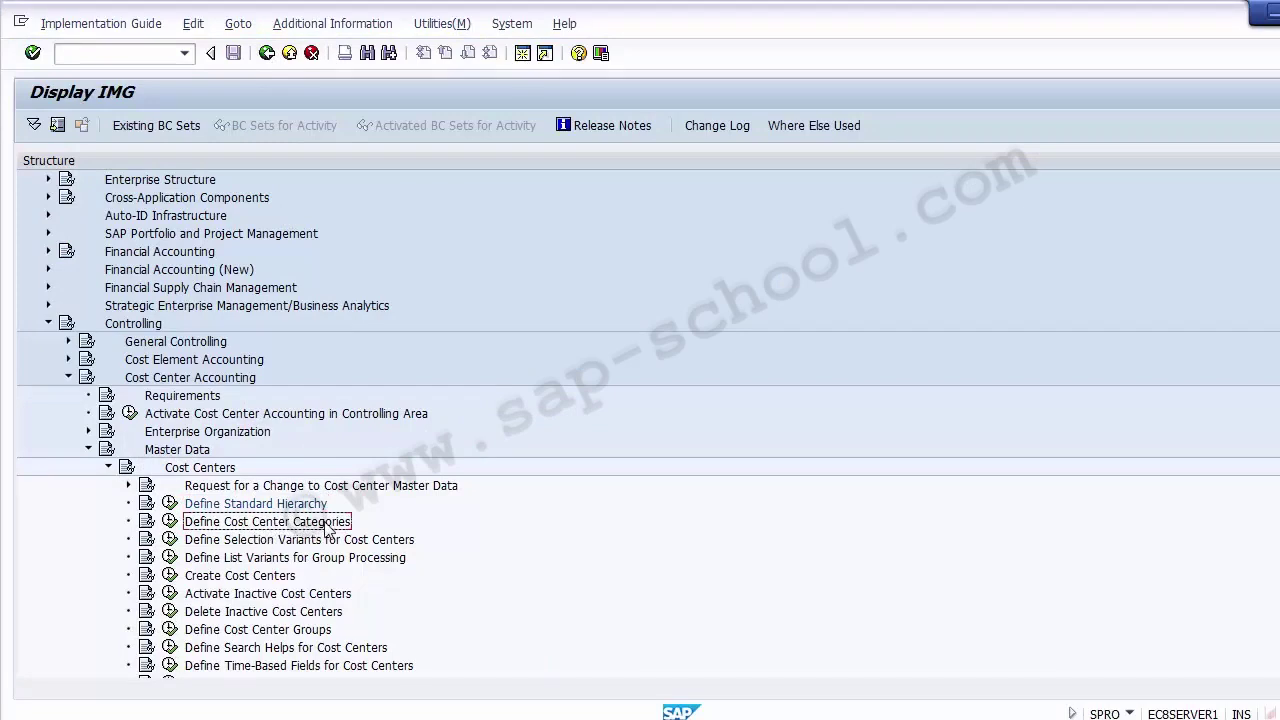
pyautogui.click(170, 524)
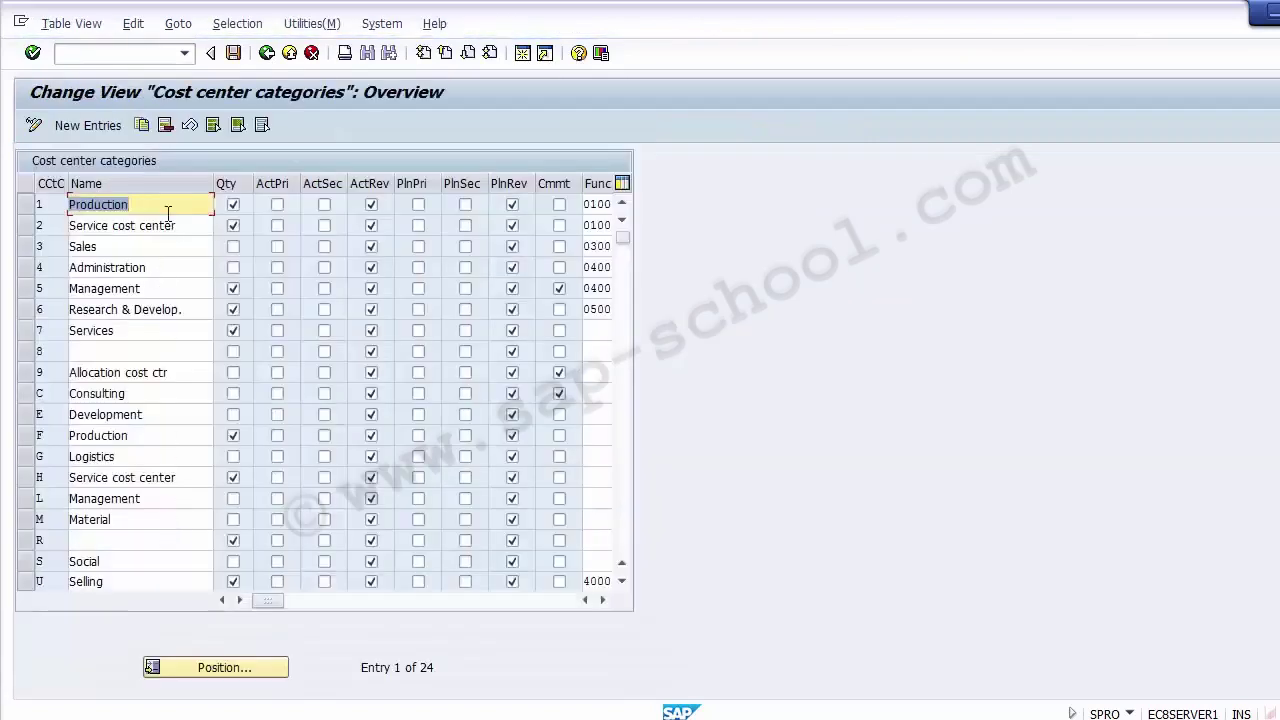
# Examine the keys and names of the existing cost center categories, such as Production, Service cost center, Sales, Administration and Management.
pyautogui.click(140, 225)
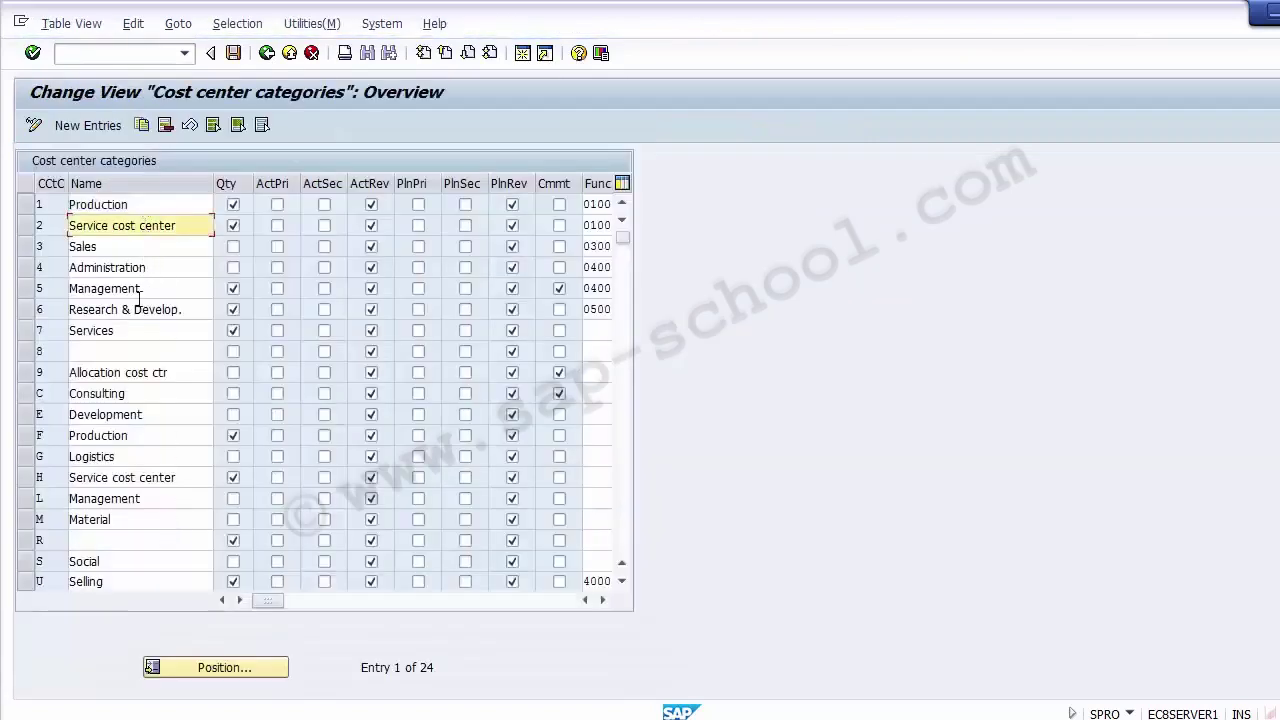
pyautogui.click(139, 330)
pyautogui.click(129, 205)
pyautogui.click(133, 226)
pyautogui.click(132, 250)
pyautogui.click(133, 266)
pyautogui.click(133, 287)
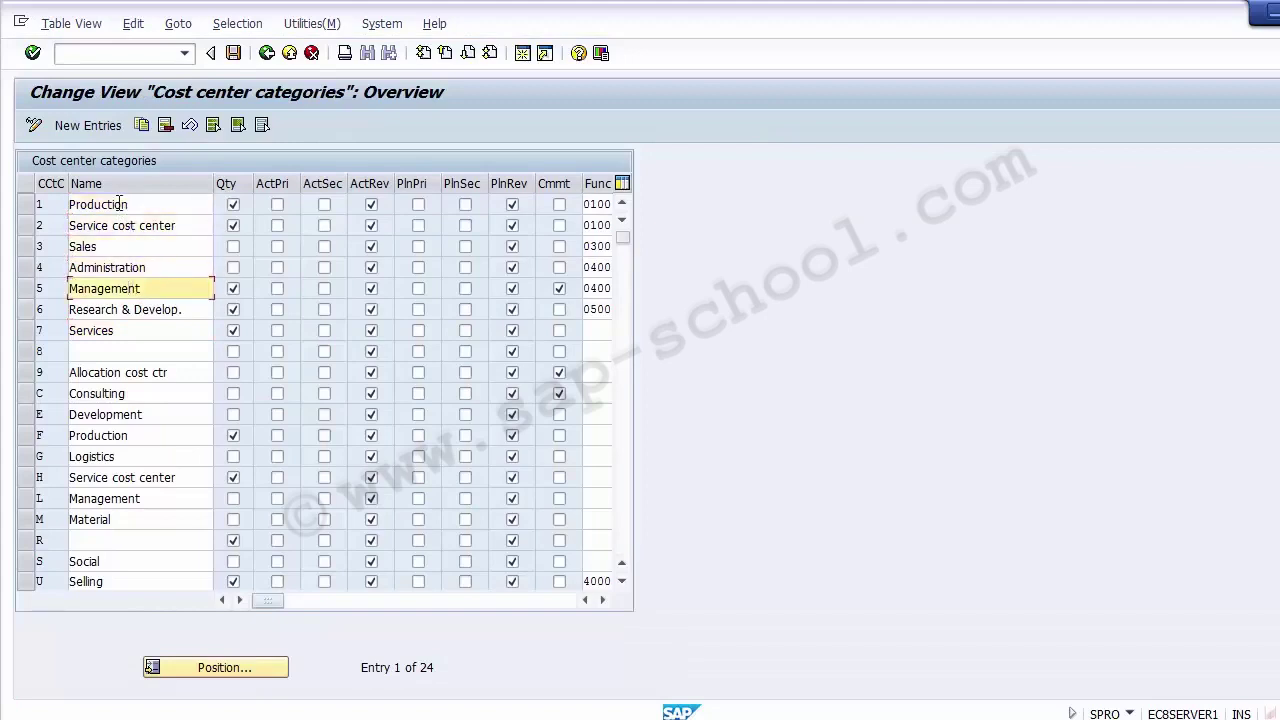
pyautogui.click(118, 204)
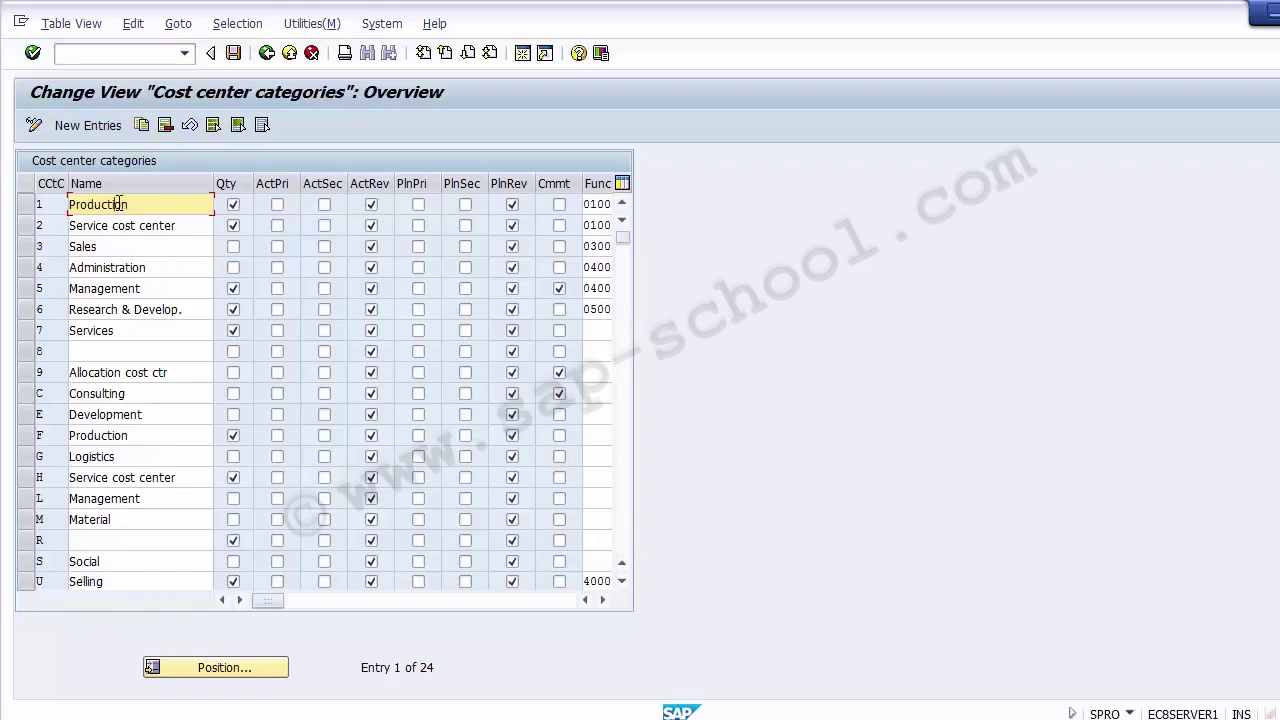
pyautogui.click(44, 202)
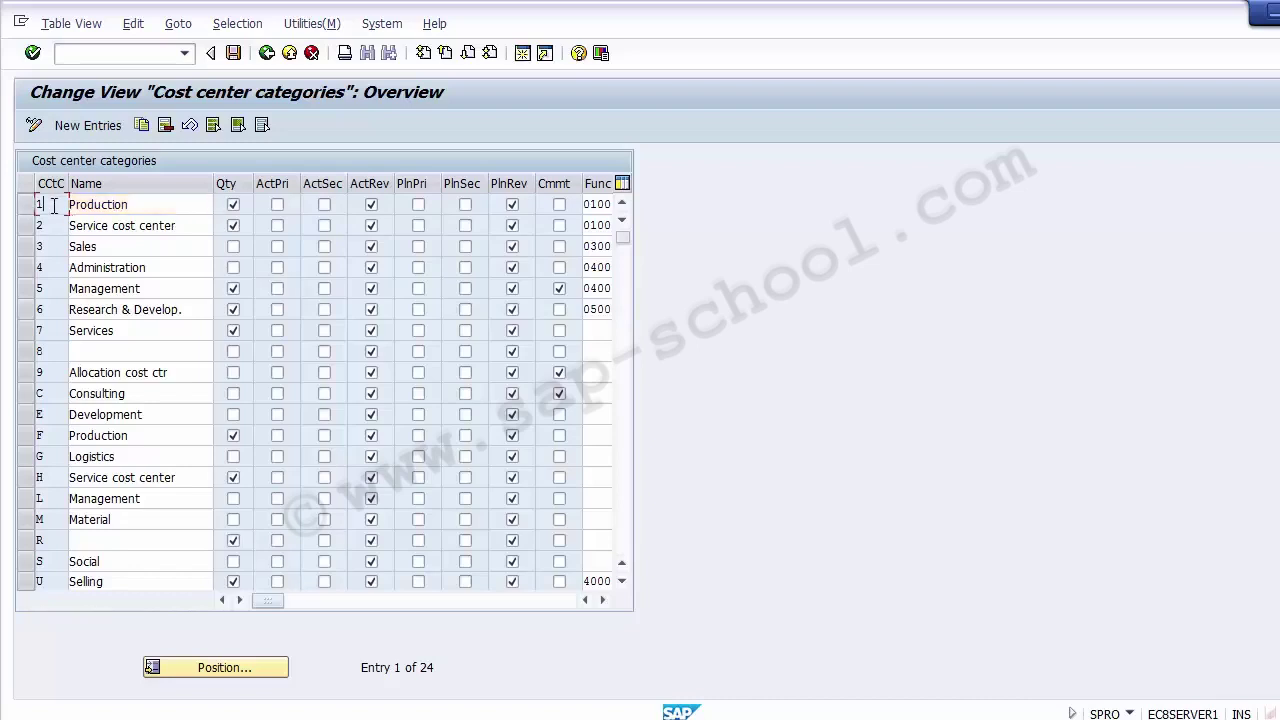
pyautogui.click(61, 376)
pyautogui.click(56, 267)
pyautogui.click(56, 224)
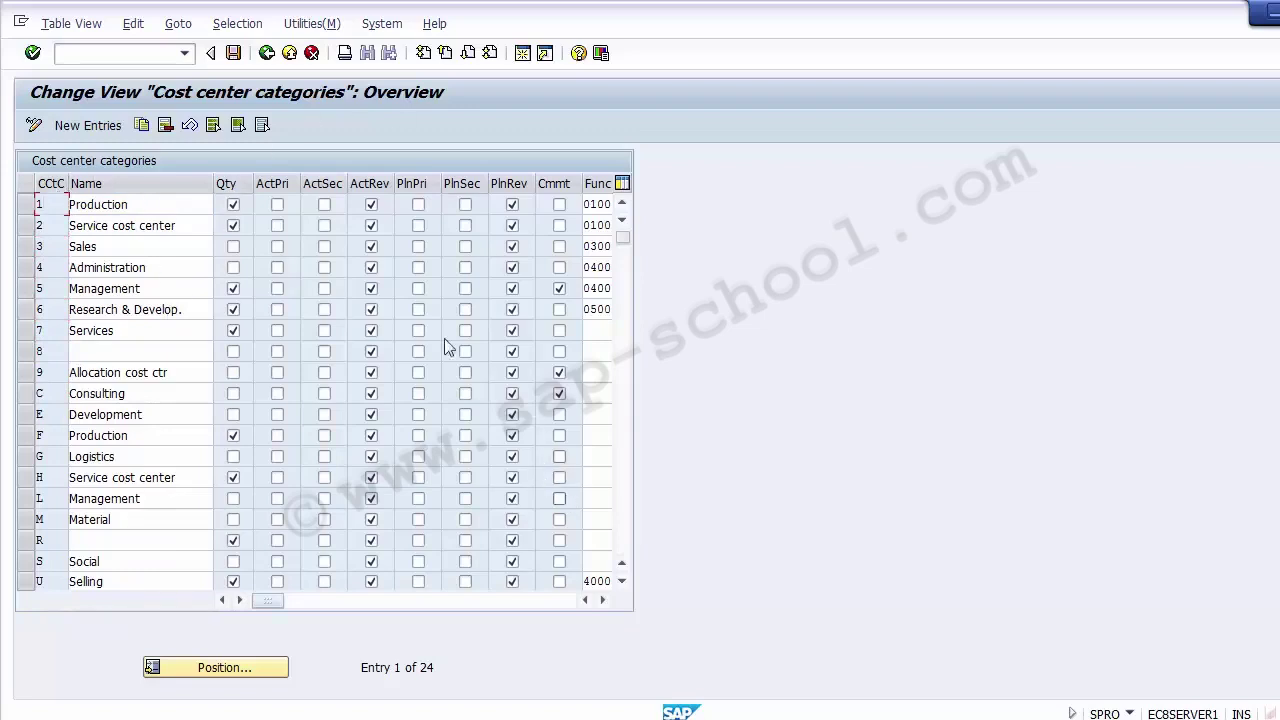
# Add a new cost center category with key A and the name Logistics.
pyautogui.click(85, 130)
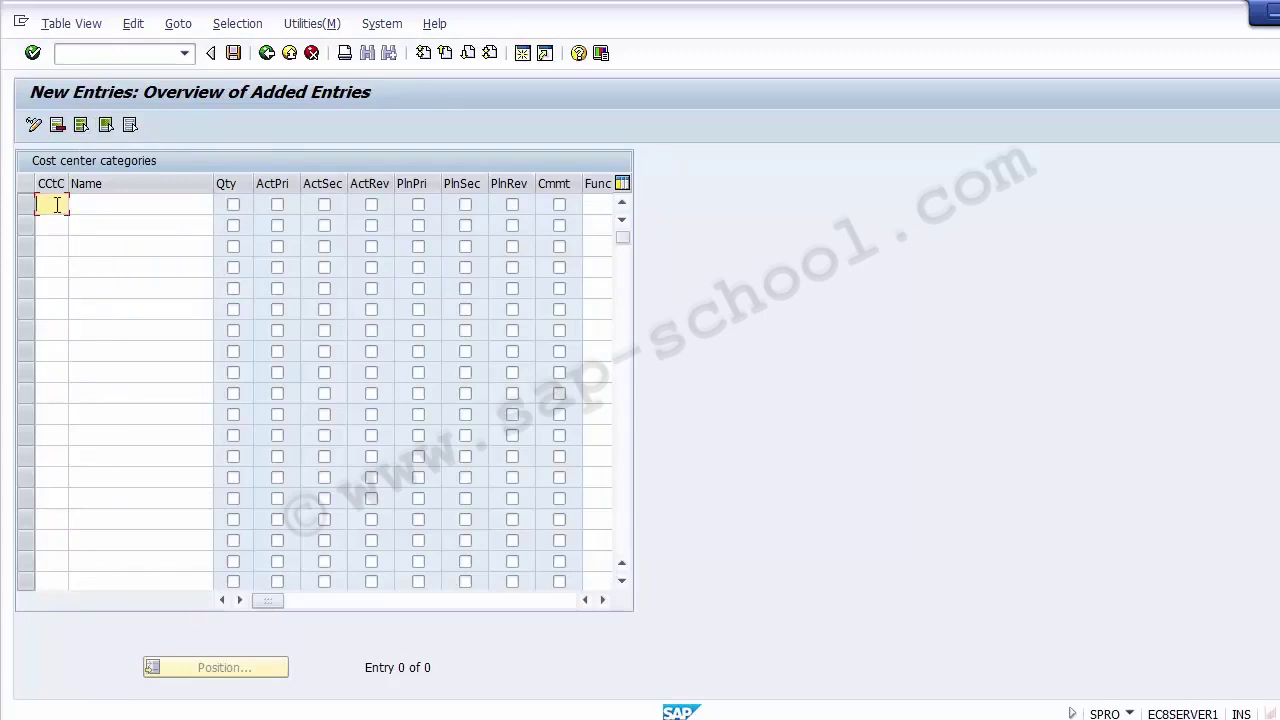
pyautogui.write('A')
pyautogui.click(107, 203)
pyautogui.write('Lo')
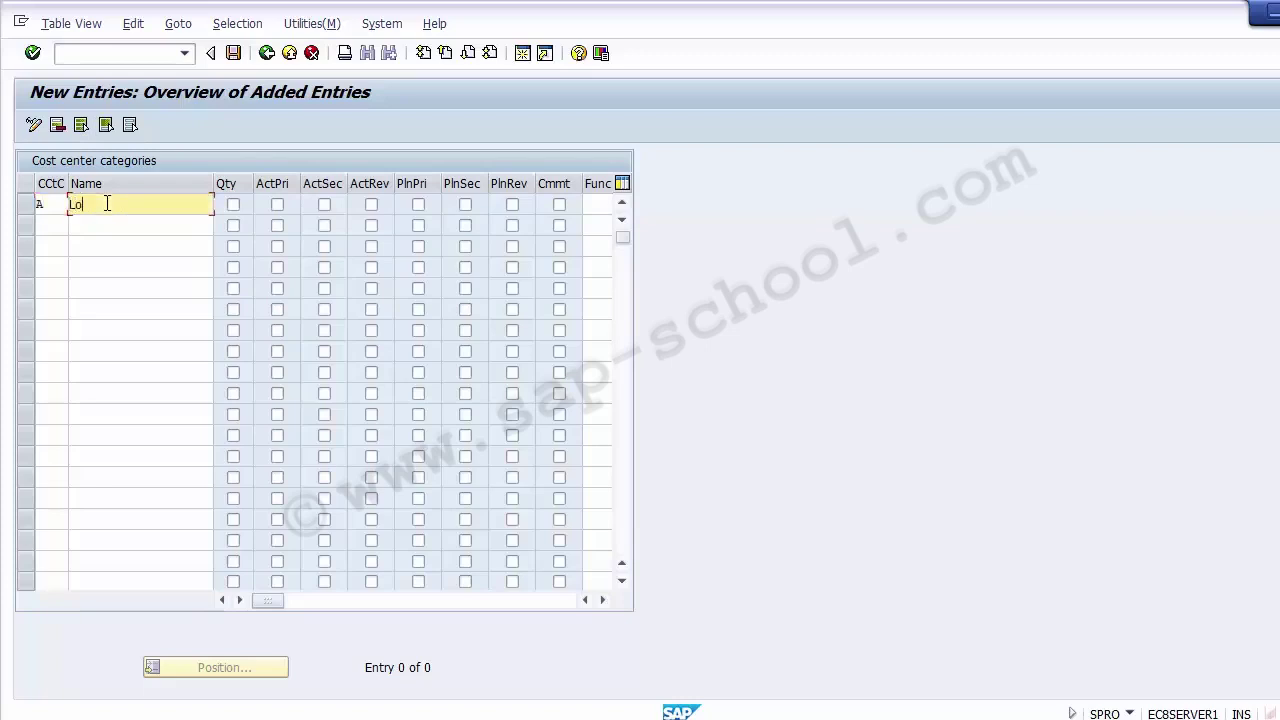
pyautogui.write('gistics')
# Enable only the Qty, ActRev and PlnRev indicators for cost center category A Logistics.
pyautogui.click(229, 200)
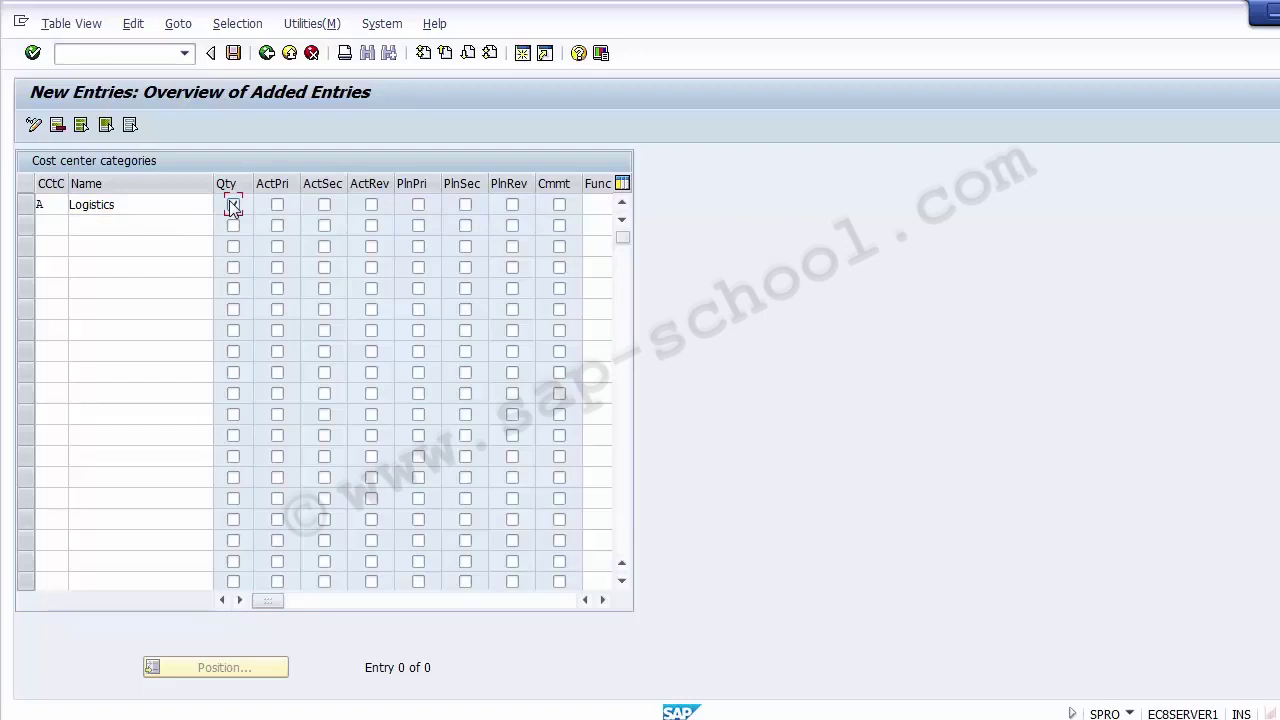
pyautogui.click(233, 205)
pyautogui.click(277, 208)
pyautogui.click(277, 207)
pyautogui.click(371, 206)
pyautogui.click(418, 205)
pyautogui.click(418, 205)
pyautogui.click(371, 206)
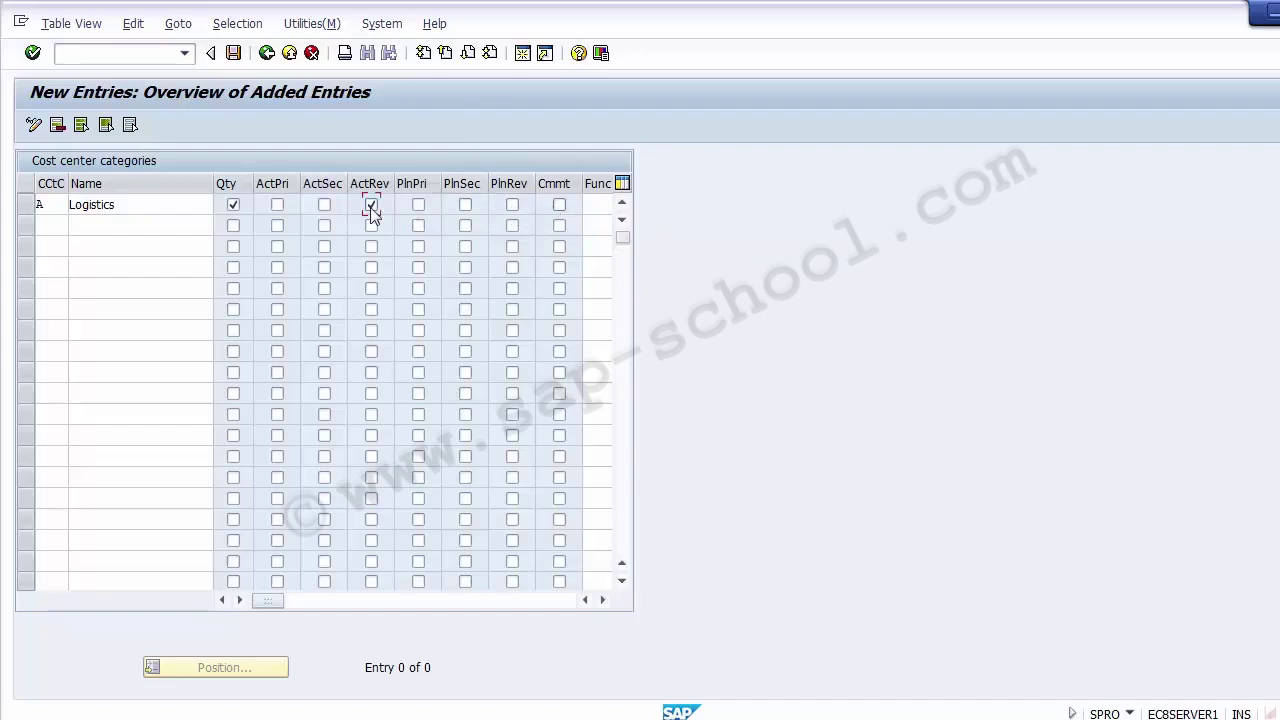
pyautogui.click(514, 205)
# Open the list of possible functional areas for cost center category A Logistics.
pyautogui.click(603, 600)
pyautogui.click(603, 600)
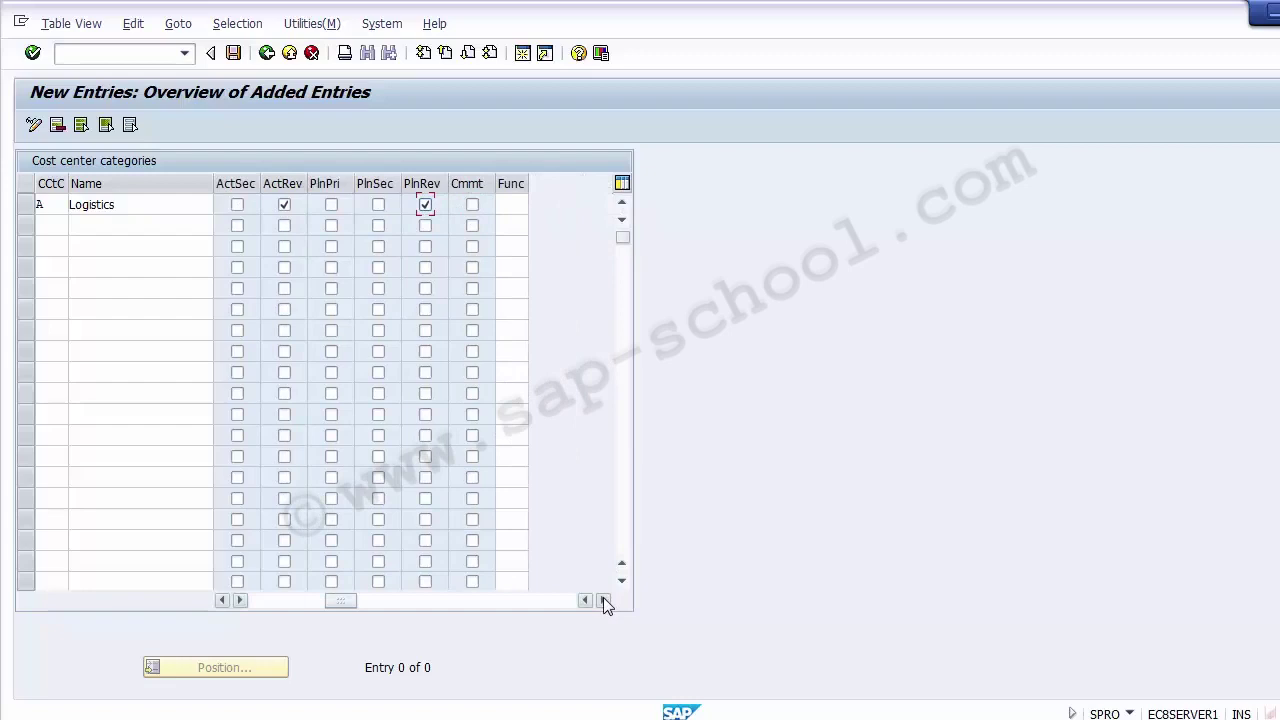
pyautogui.click(519, 204)
pyautogui.press('F4')
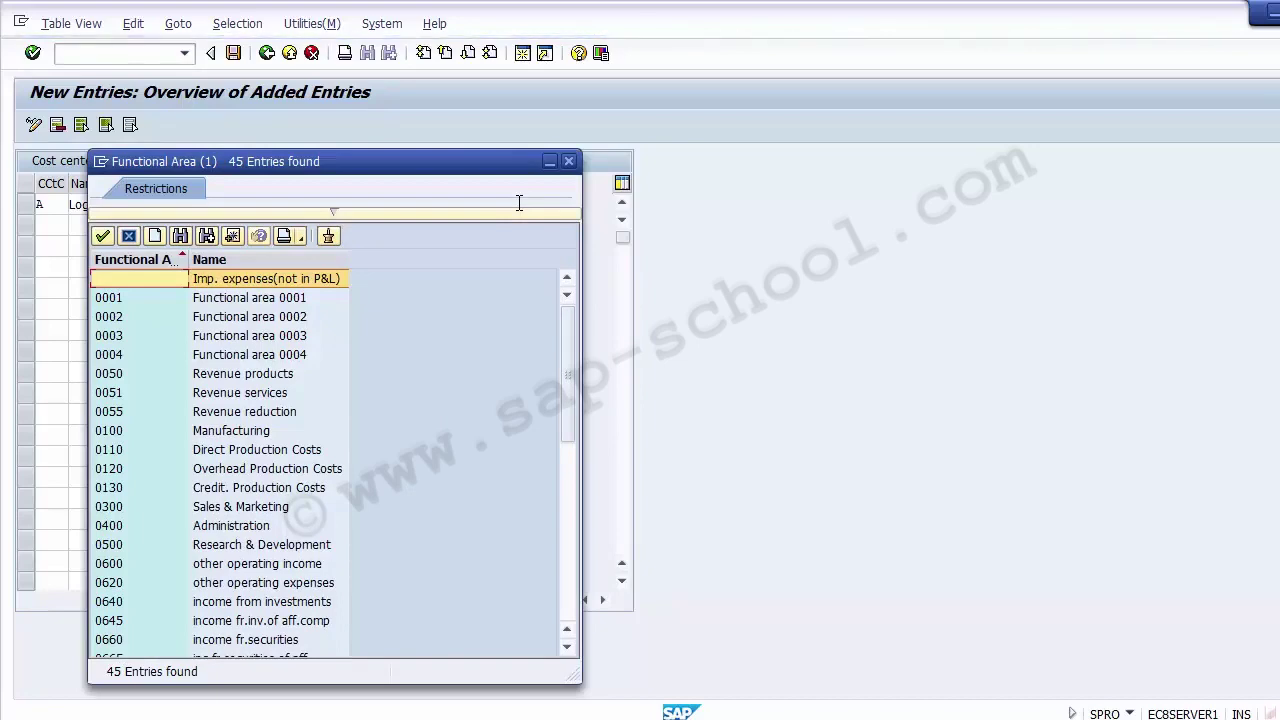
# Examine the available functional areas and their names to find one suitable for the Logistics category.
pyautogui.press('Down')
pyautogui.press('Down')
pyautogui.press('Down')
pyautogui.press('Down')
pyautogui.press('Down')
pyautogui.press('Down')
pyautogui.press('Down')
pyautogui.press('Down')
pyautogui.press('Down')
pyautogui.press('Down')
pyautogui.press('Down')
pyautogui.press('Down')
pyautogui.press('Down')
pyautogui.press('Down')
pyautogui.press('Down')
pyautogui.press('Down')
pyautogui.press('Down')
pyautogui.press('Down')
pyautogui.press('Down')
pyautogui.press('Down')
pyautogui.press('Down')
pyautogui.press('Down')
pyautogui.press('Down')
pyautogui.press('Down')
pyautogui.press('Down')
pyautogui.press('Down')
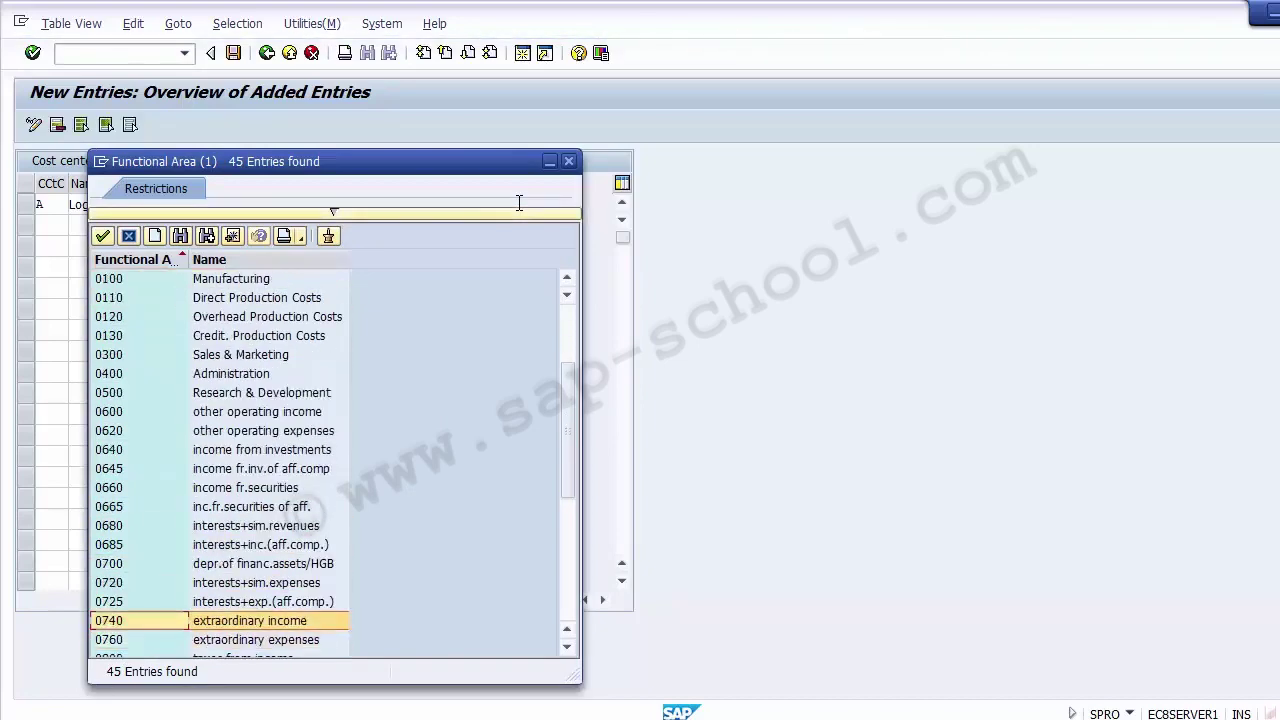
pyautogui.press('Up')
pyautogui.press('Up')
pyautogui.press('Up')
pyautogui.press('Up')
pyautogui.press('Up')
pyautogui.press('Up')
pyautogui.press('Up')
pyautogui.press('Up')
pyautogui.press('Up')
pyautogui.press('Up')
pyautogui.press('Up')
pyautogui.press('Up')
pyautogui.press('Up')
pyautogui.press('Up')
pyautogui.press('Up')
pyautogui.press('Up')
pyautogui.press('Up')
pyautogui.press('Up')
pyautogui.press('Up')
pyautogui.press('Up')
pyautogui.press('Down')
pyautogui.press('Down')
pyautogui.press('Down')
pyautogui.press('Down')
pyautogui.press('Down')
pyautogui.press('Down')
pyautogui.press('Down')
pyautogui.press('Down')
pyautogui.press('Down')
pyautogui.press('Down')
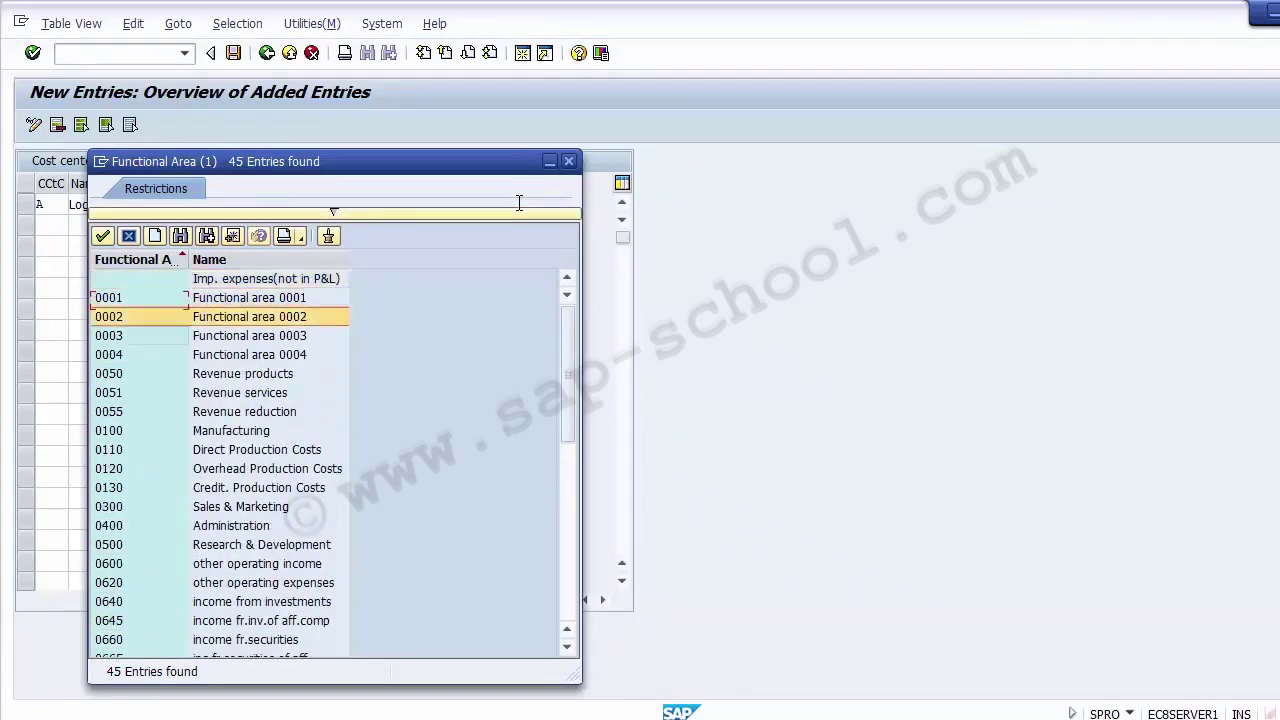
pyautogui.press('Down')
pyautogui.press('Down')
pyautogui.press('Down')
pyautogui.press('Down')
pyautogui.press('Down')
pyautogui.press('Down')
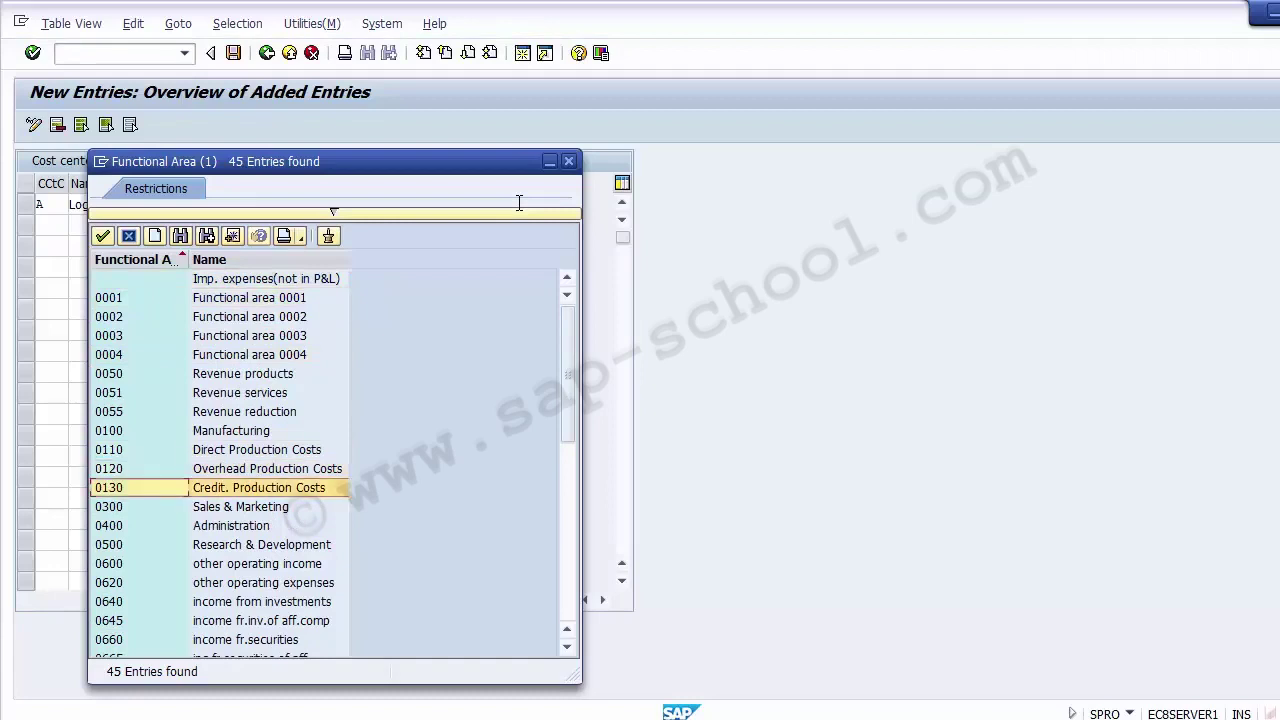
pyautogui.press('Up')
pyautogui.press('Up')
pyautogui.press('Up')
pyautogui.press('Up')
pyautogui.press('Up')
pyautogui.press('Up')
pyautogui.press('Up')
pyautogui.press('Up')
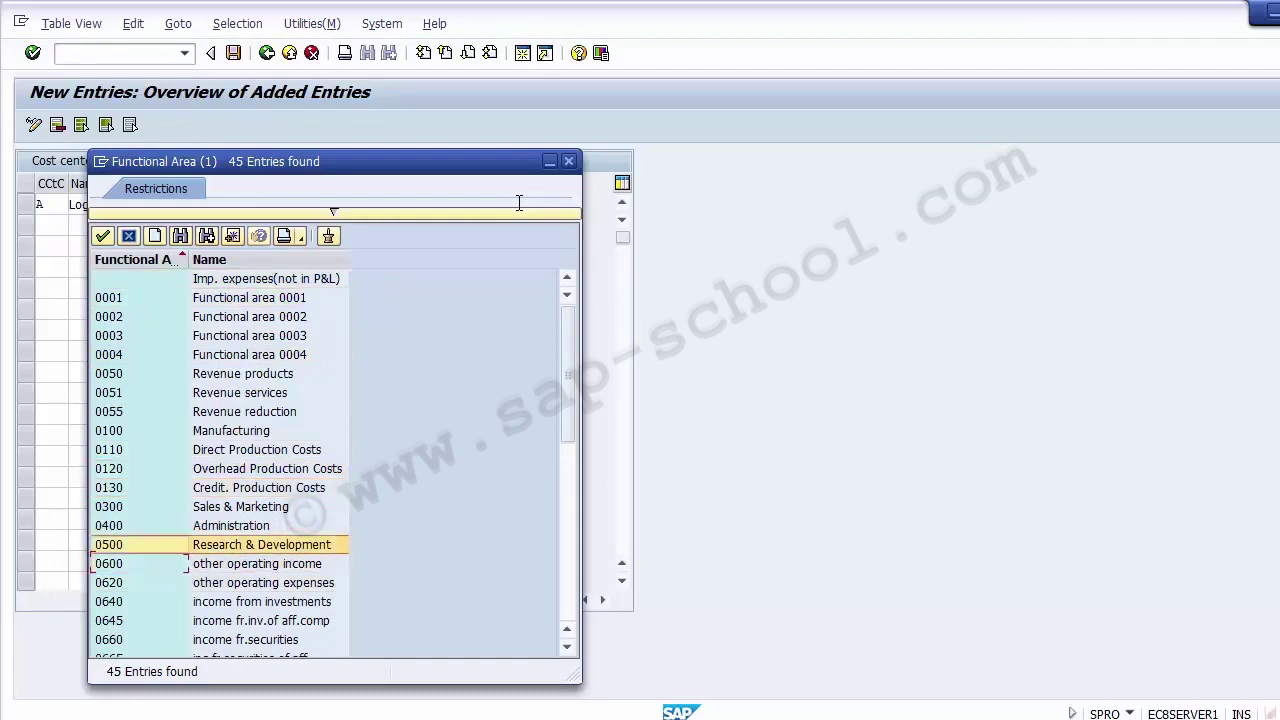
pyautogui.press('Up')
pyautogui.press('Up')
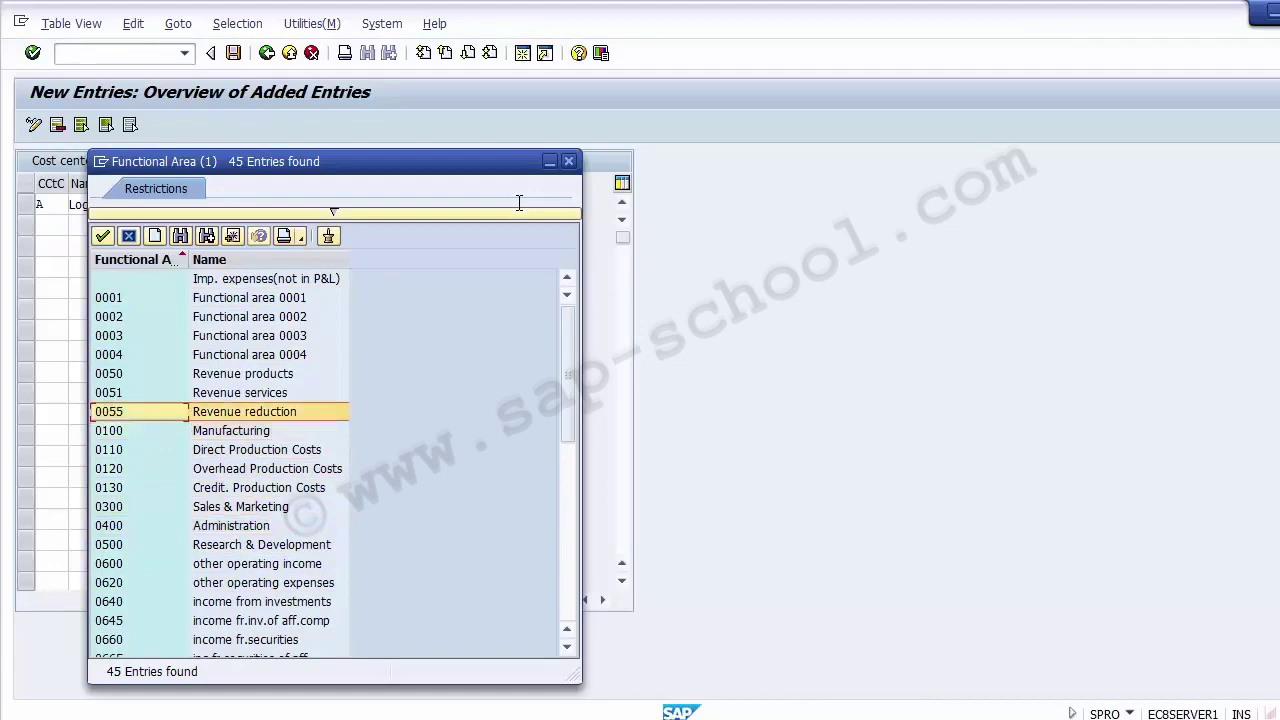
pyautogui.press('Down')
pyautogui.press('Down')
pyautogui.press('Down')
pyautogui.press('Down')
pyautogui.press('Down')
pyautogui.press('Down')
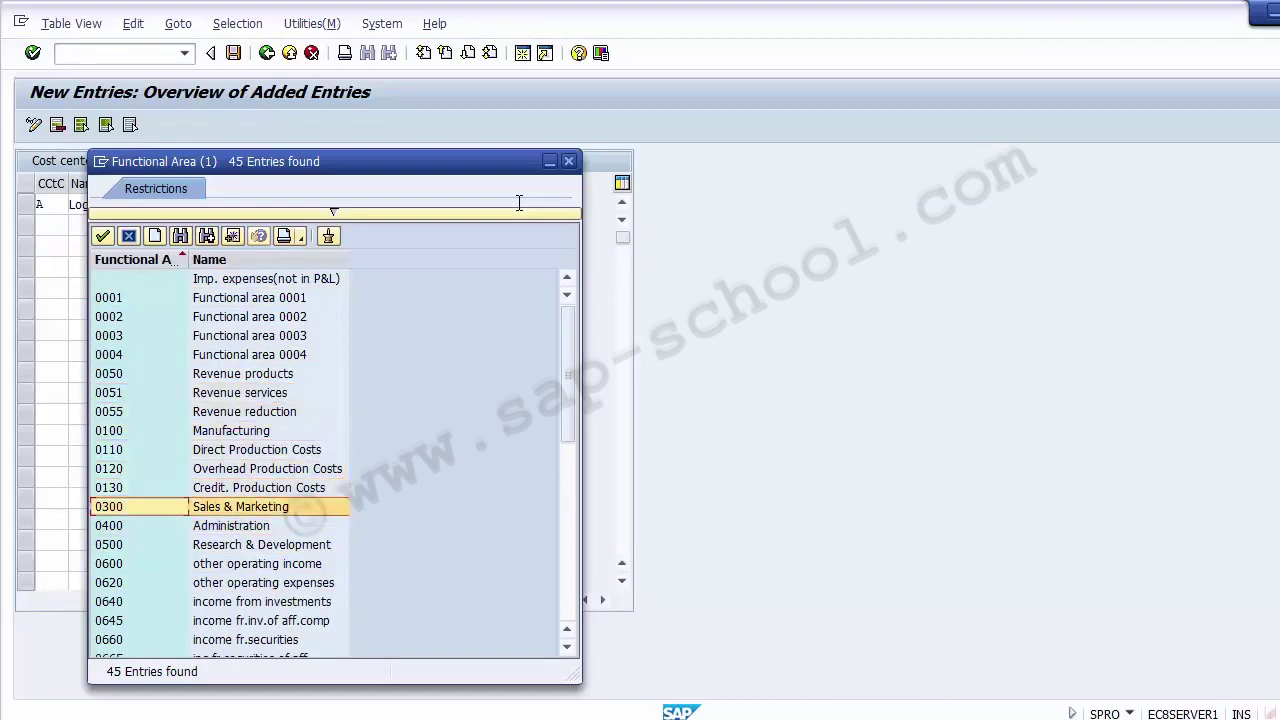
pyautogui.press('Down')
pyautogui.press('Down')
pyautogui.press('Down')
pyautogui.press('Down')
pyautogui.press('Down')
pyautogui.press('Down')
pyautogui.press('Down')
pyautogui.press('Down')
pyautogui.press('Down')
pyautogui.press('Down')
pyautogui.press('Down')
pyautogui.press('Down')
pyautogui.press('Down')
pyautogui.press('Down')
pyautogui.press('Down')
pyautogui.press('Down')
pyautogui.press('Down')
pyautogui.press('Down')
pyautogui.press('Down')
pyautogui.press('Down')
pyautogui.press('Down')
pyautogui.press('Down')
pyautogui.press('Down')
pyautogui.press('Down')
pyautogui.press('Down')
pyautogui.press('Down')
pyautogui.press('Down')
pyautogui.press('Down')
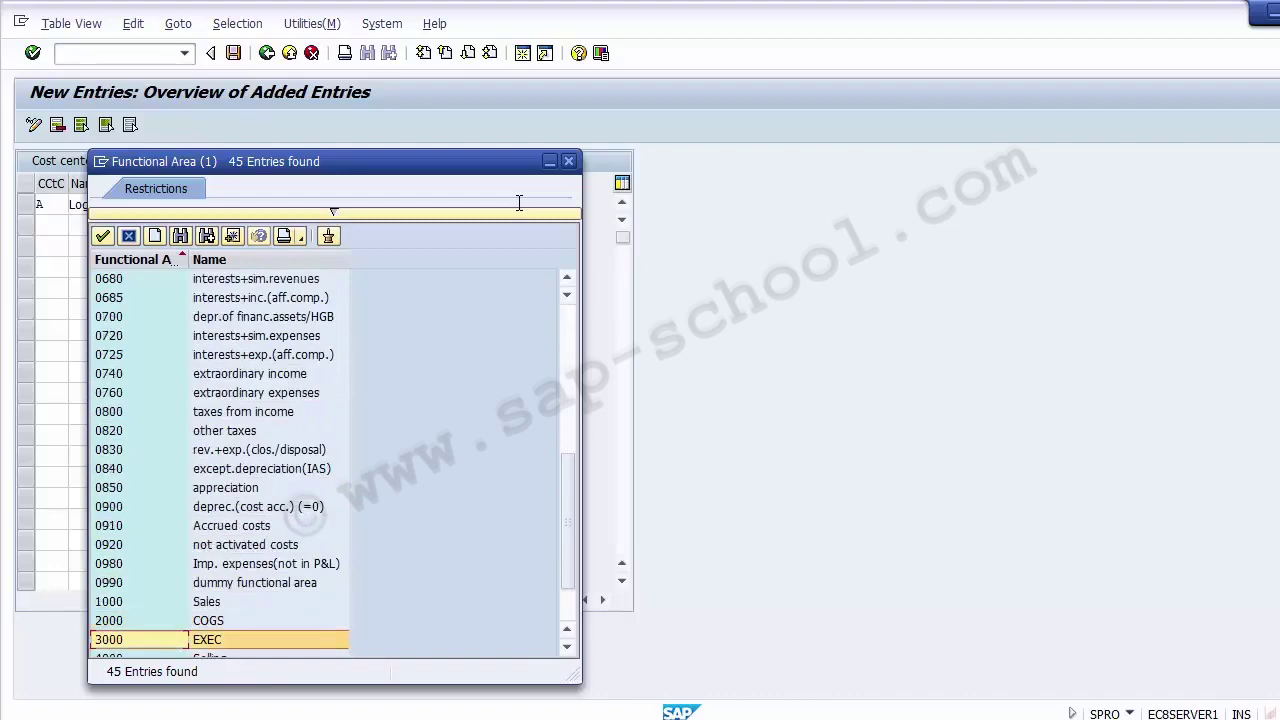
pyautogui.press('Down')
pyautogui.press('Down')
pyautogui.press('Down')
pyautogui.press('Down')
pyautogui.press('Up')
pyautogui.press('Up')
pyautogui.press('Up')
pyautogui.press('Up')
pyautogui.press('Up')
pyautogui.press('Up')
pyautogui.press('Up')
pyautogui.press('Up')
pyautogui.press('Up')
pyautogui.press('Up')
pyautogui.press('Up')
pyautogui.press('Up')
pyautogui.press('Up')
pyautogui.press('Up')
pyautogui.press('Up')
pyautogui.press('Up')
pyautogui.press('Up')
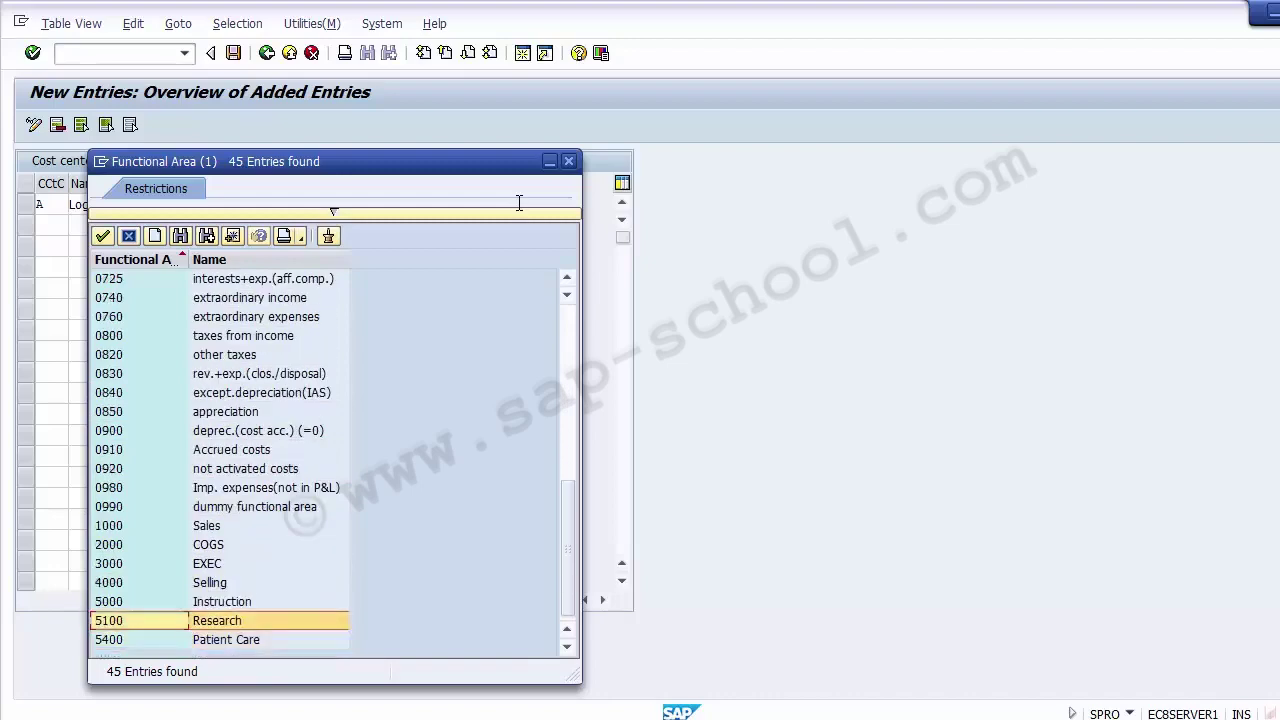
pyautogui.press('Up')
pyautogui.press('Up')
pyautogui.press('Up')
pyautogui.press('Up')
pyautogui.press('Up')
pyautogui.press('Up')
pyautogui.press('Up')
pyautogui.press('Up')
pyautogui.press('Up')
pyautogui.press('Up')
pyautogui.press('Up')
pyautogui.press('Up')
pyautogui.press('Up')
pyautogui.press('Up')
pyautogui.press('Up')
pyautogui.press('Up')
pyautogui.press('Up')
pyautogui.press('Up')
pyautogui.press('Up')
pyautogui.press('Up')
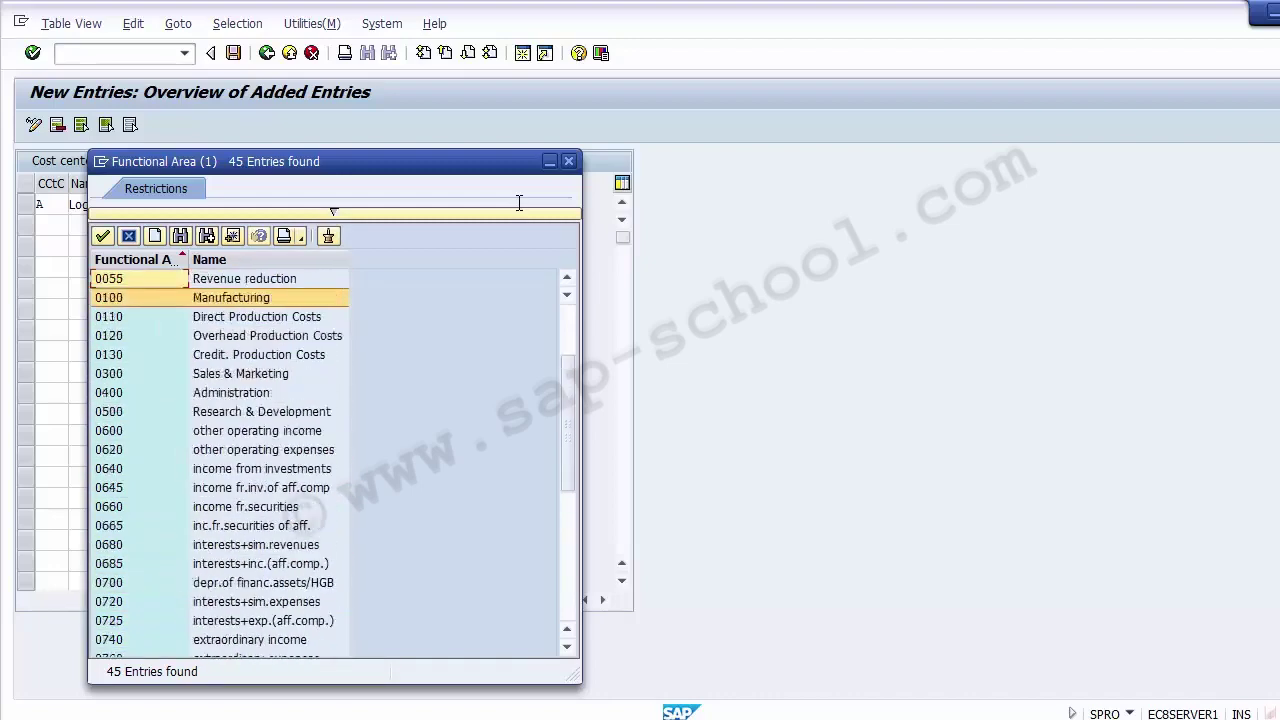
pyautogui.press('Down')
pyautogui.press('Down')
pyautogui.press('Down')
pyautogui.press('Down')
pyautogui.press('Down')
pyautogui.press('Down')
pyautogui.press('Down')
pyautogui.press('Down')
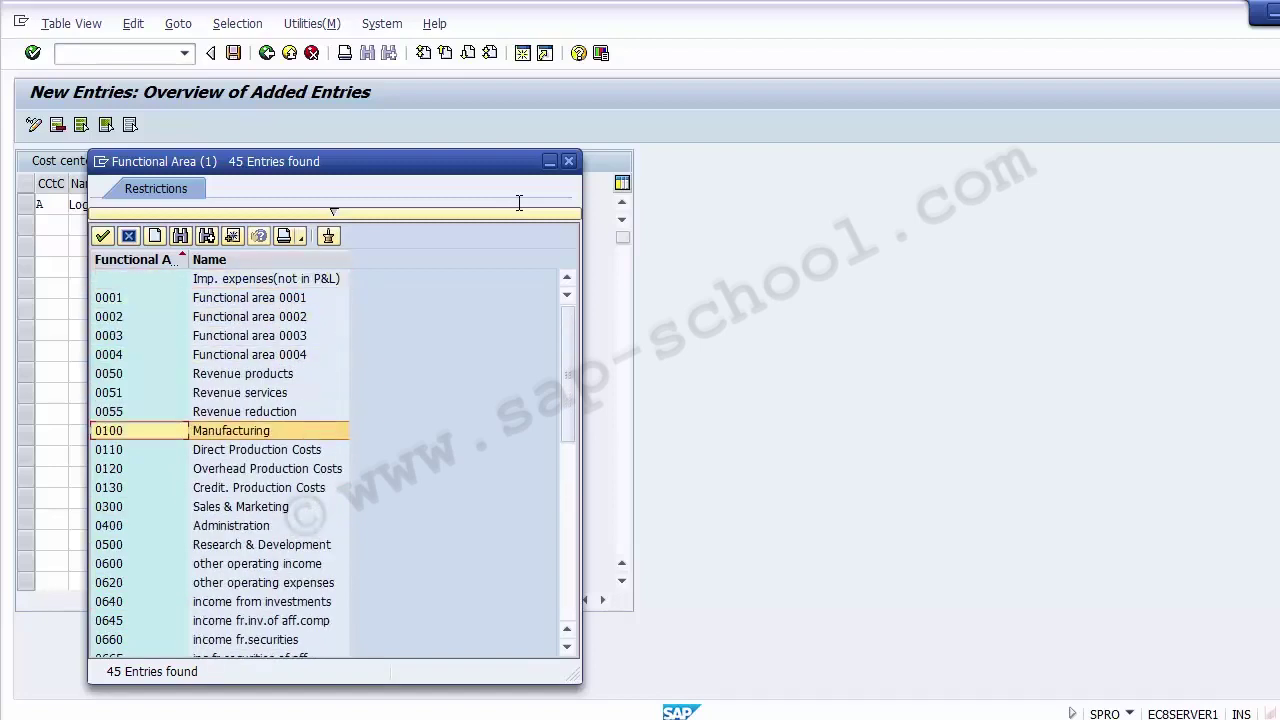
# Assign functional area 0100 Manufacturing to cost center category A Logistics.
pyautogui.press('Down')
pyautogui.press('Down')
pyautogui.press('Down')
pyautogui.press('Down')
pyautogui.press('Down')
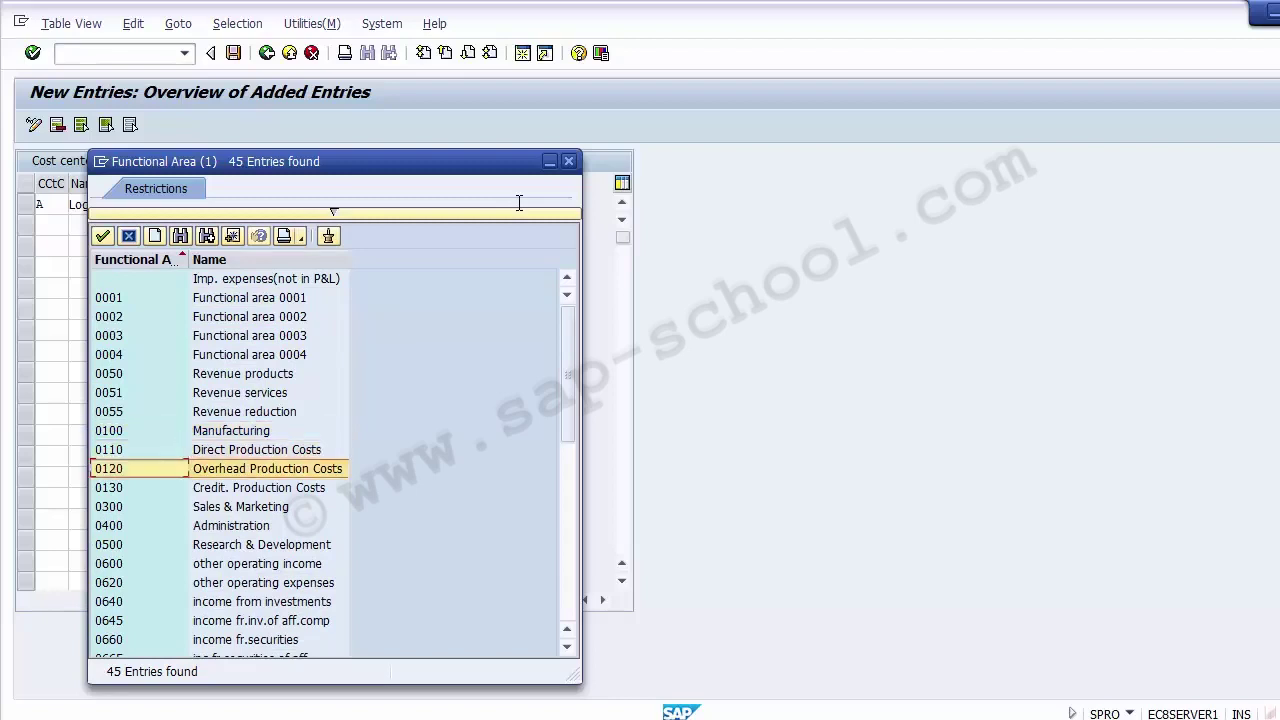
pyautogui.press('Up')
pyautogui.press('Up')
pyautogui.press('Up')
pyautogui.press('Up')
pyautogui.press('Up')
pyautogui.press('Return')
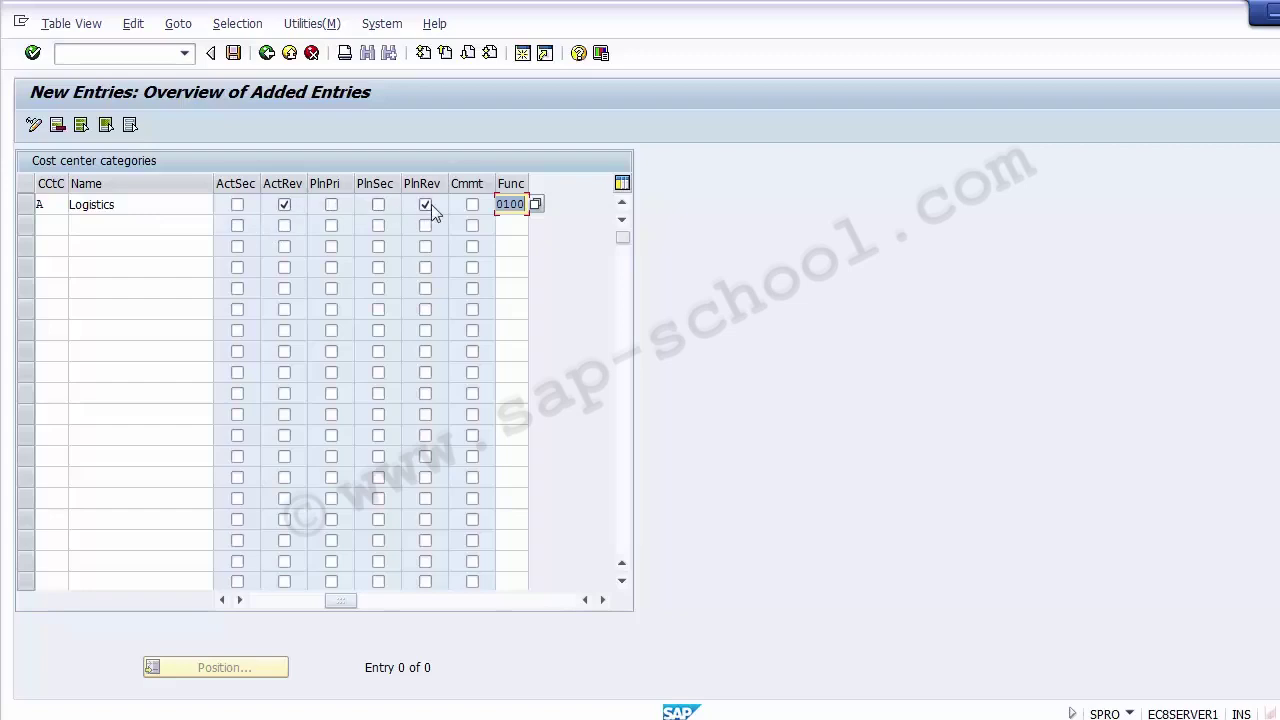
# Save cost center category A Logistics and return through the categories overview to the implementation guide structure.
pyautogui.click(267, 600)
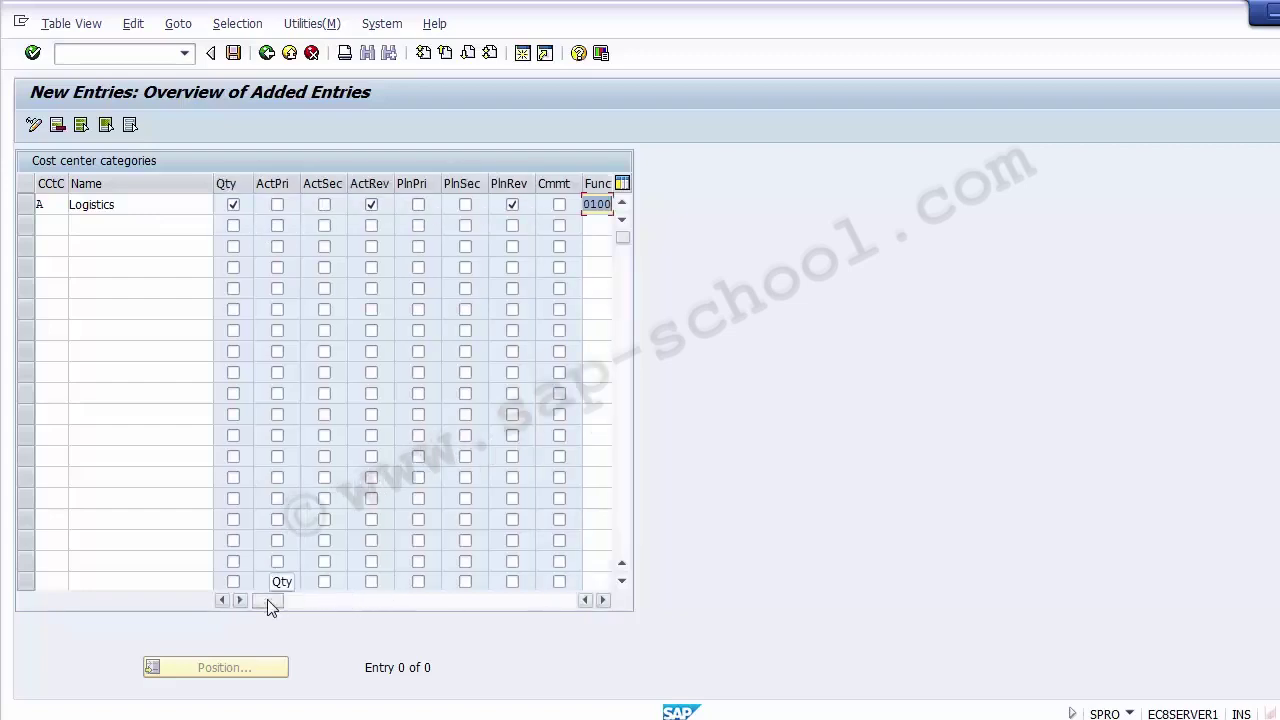
pyautogui.click(233, 53)
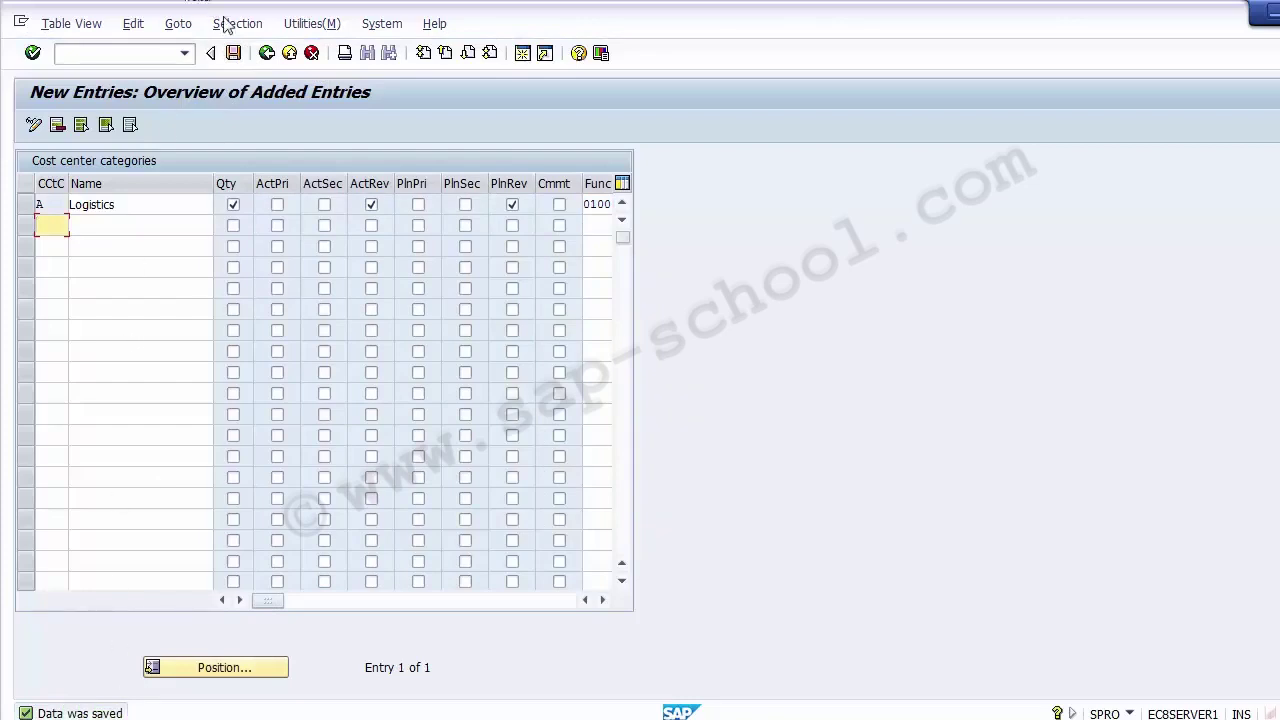
pyautogui.click(267, 54)
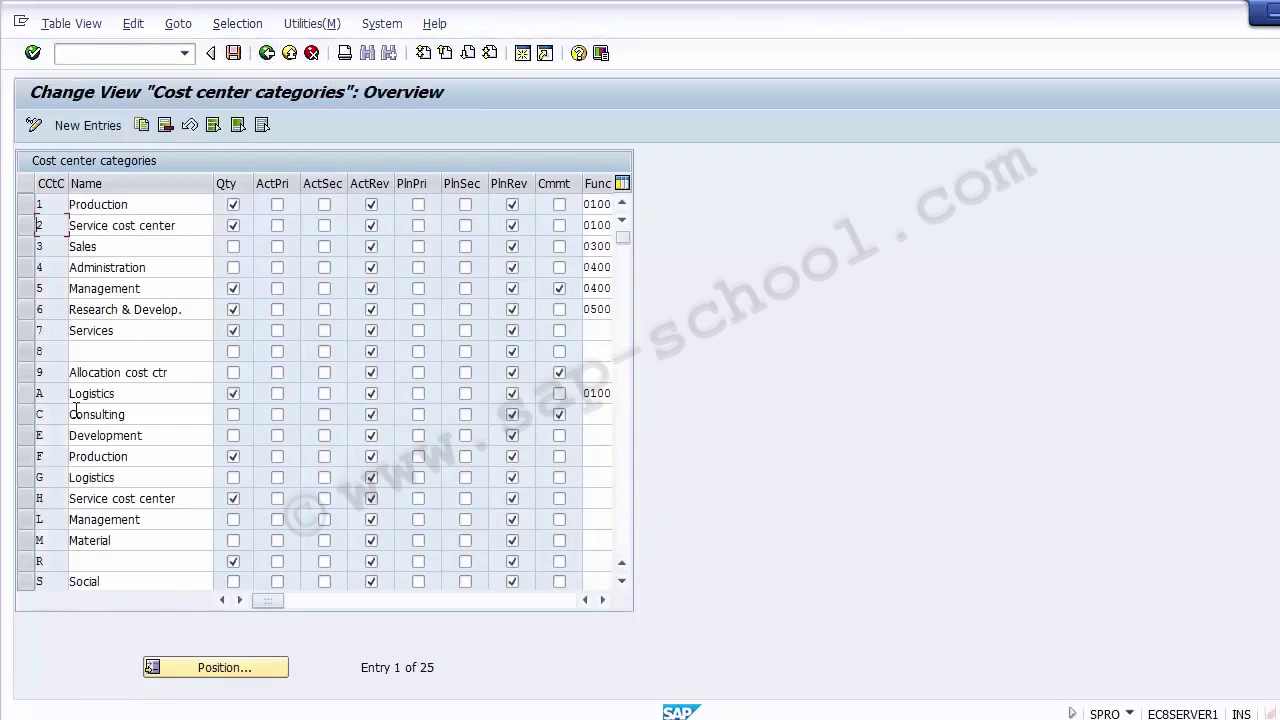
pyautogui.click(26, 397)
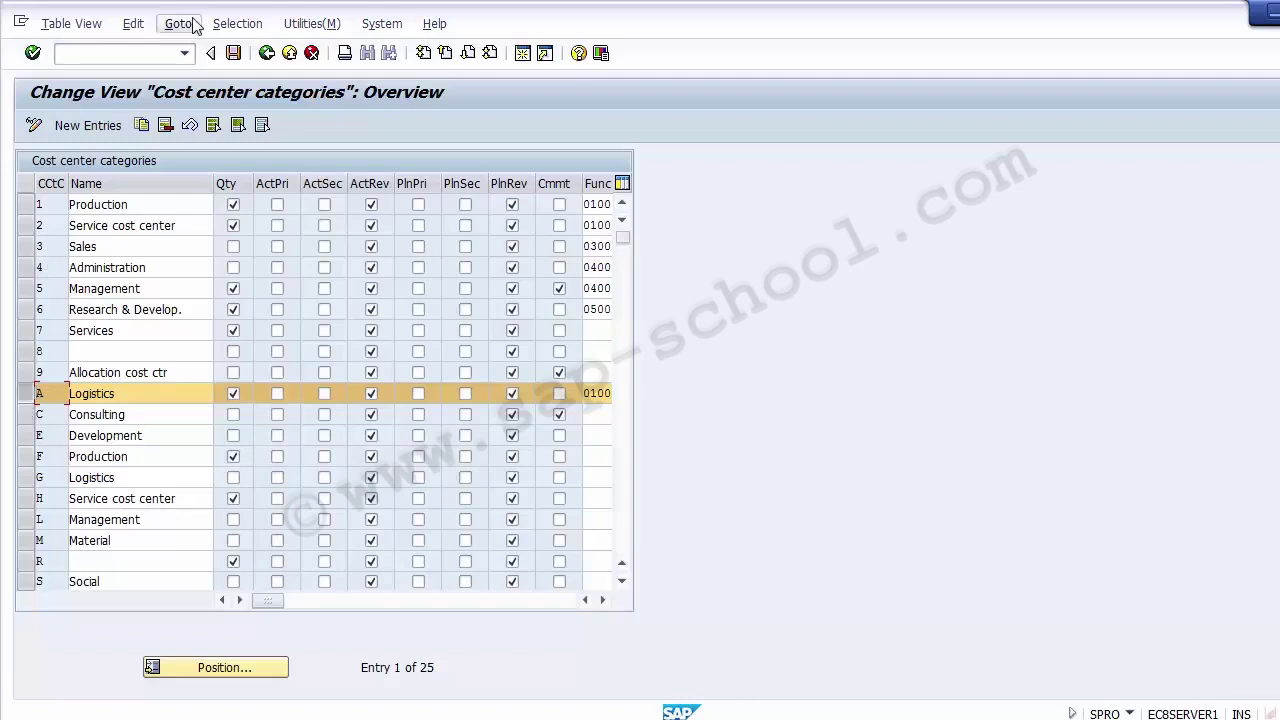
pyautogui.click(267, 60)
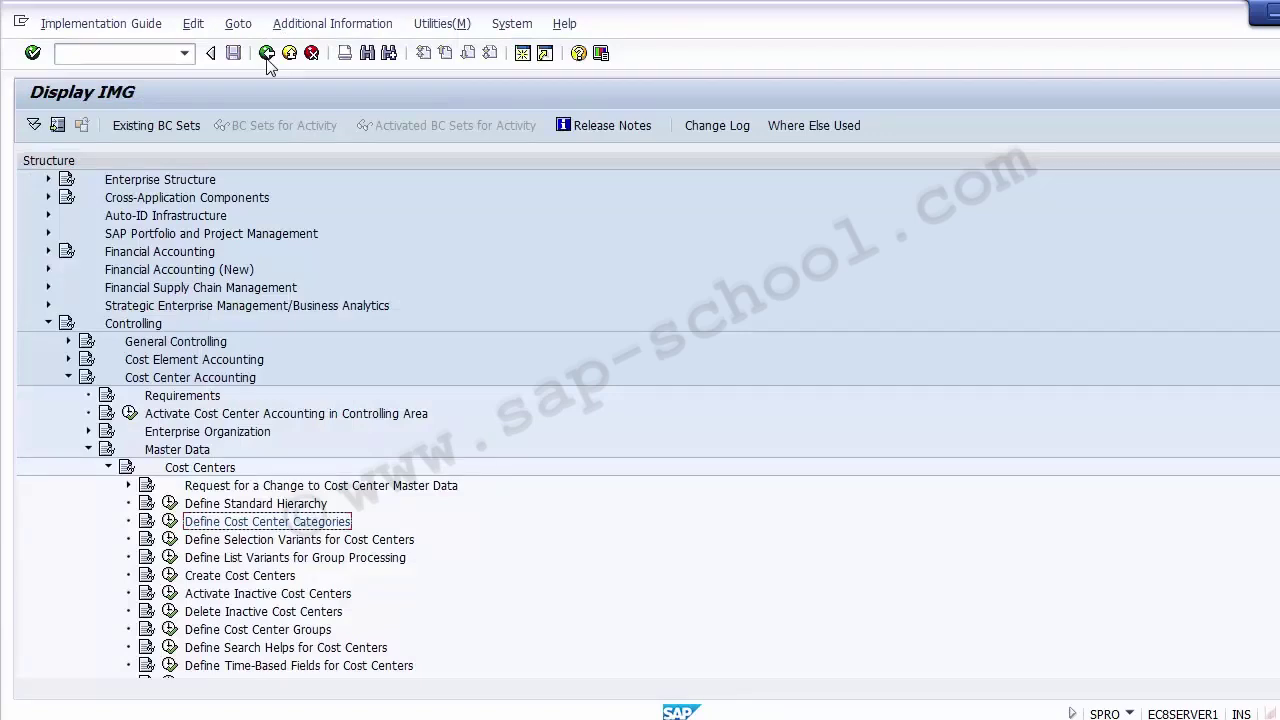
pyautogui.click(513, 719)
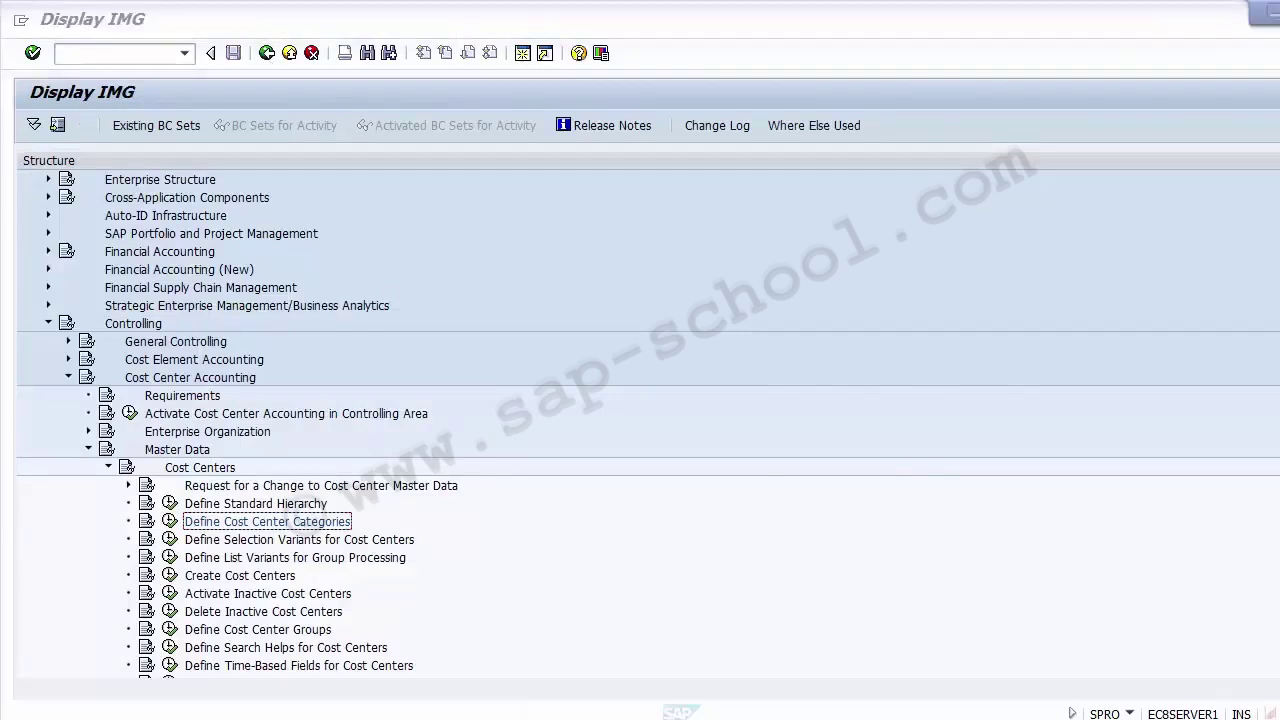
pyautogui.scroll(-1, 189, 420)
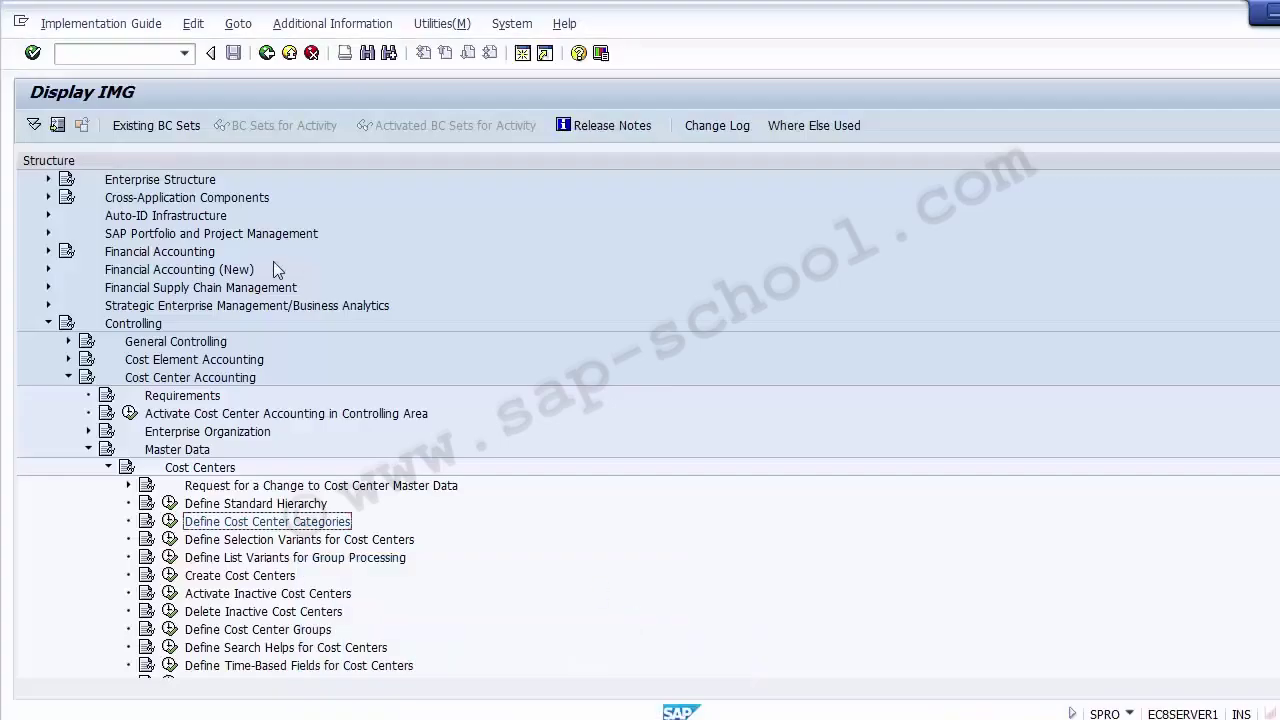
# Open the Create cost center activity from Create Cost Centers under the Cost Center Accounting master data.
pyautogui.click(108, 467)
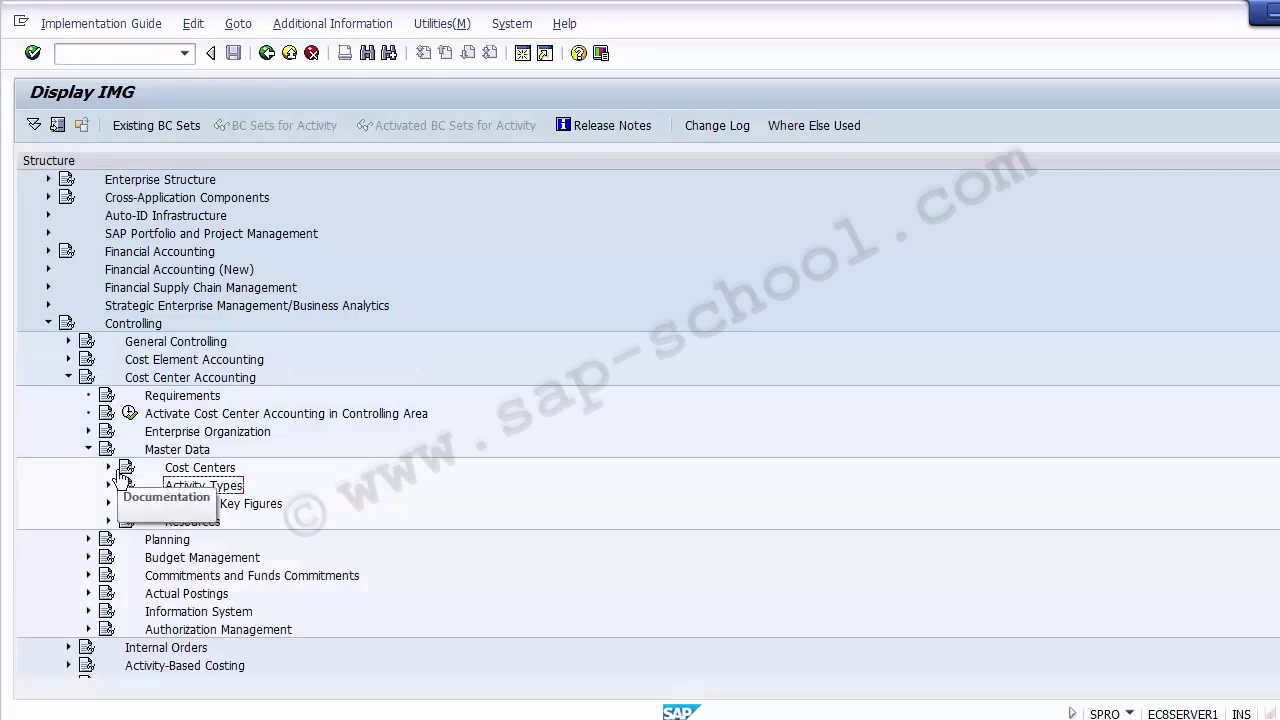
pyautogui.click(172, 452)
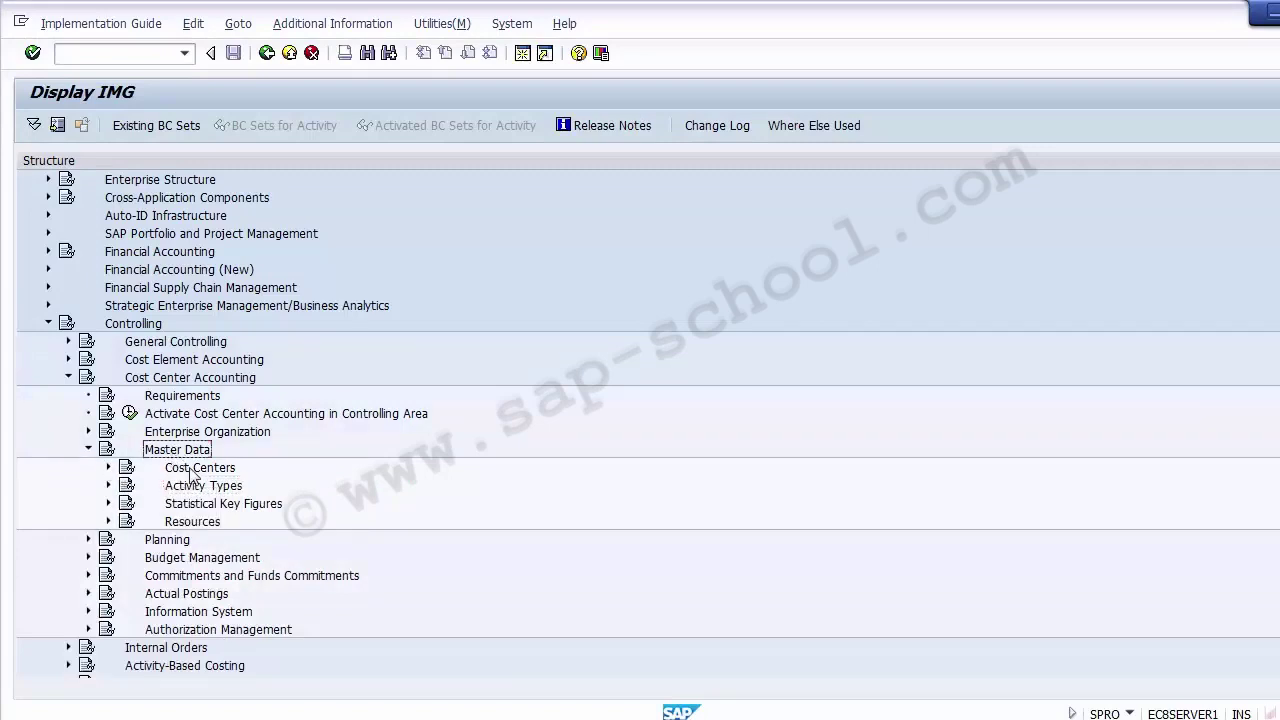
pyautogui.click(188, 473)
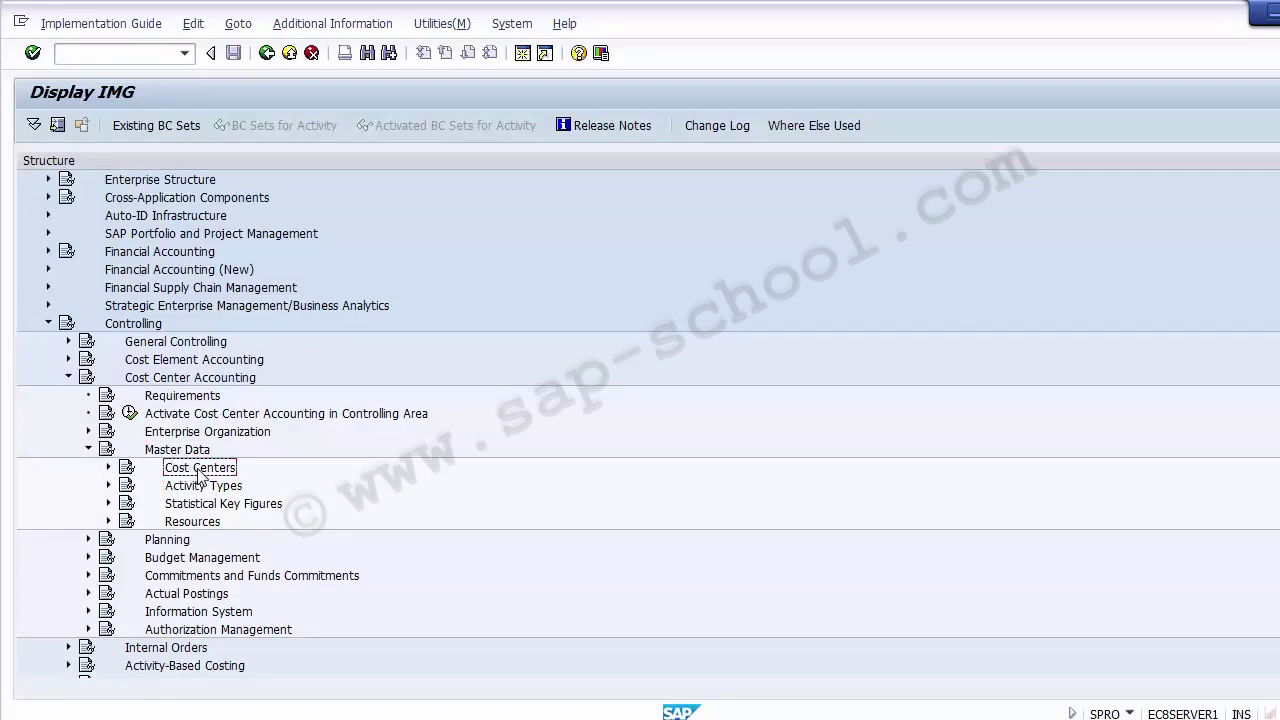
pyautogui.click(109, 468)
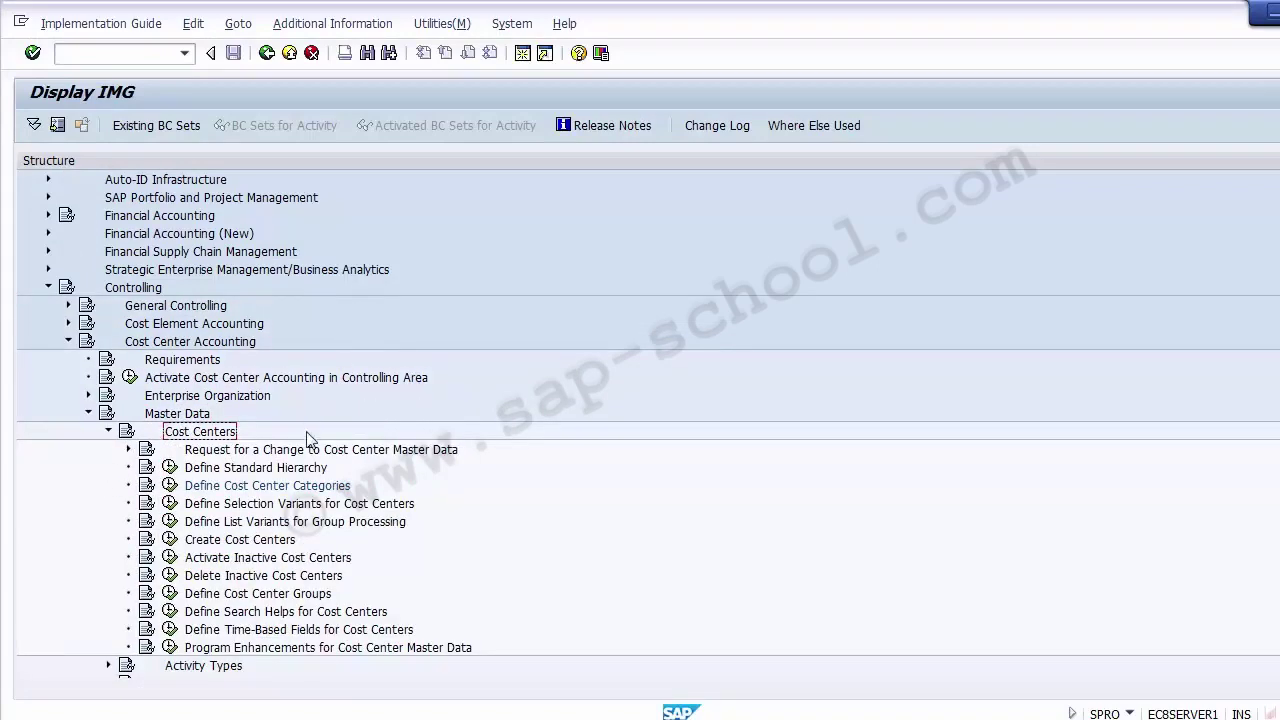
pyautogui.click(280, 546)
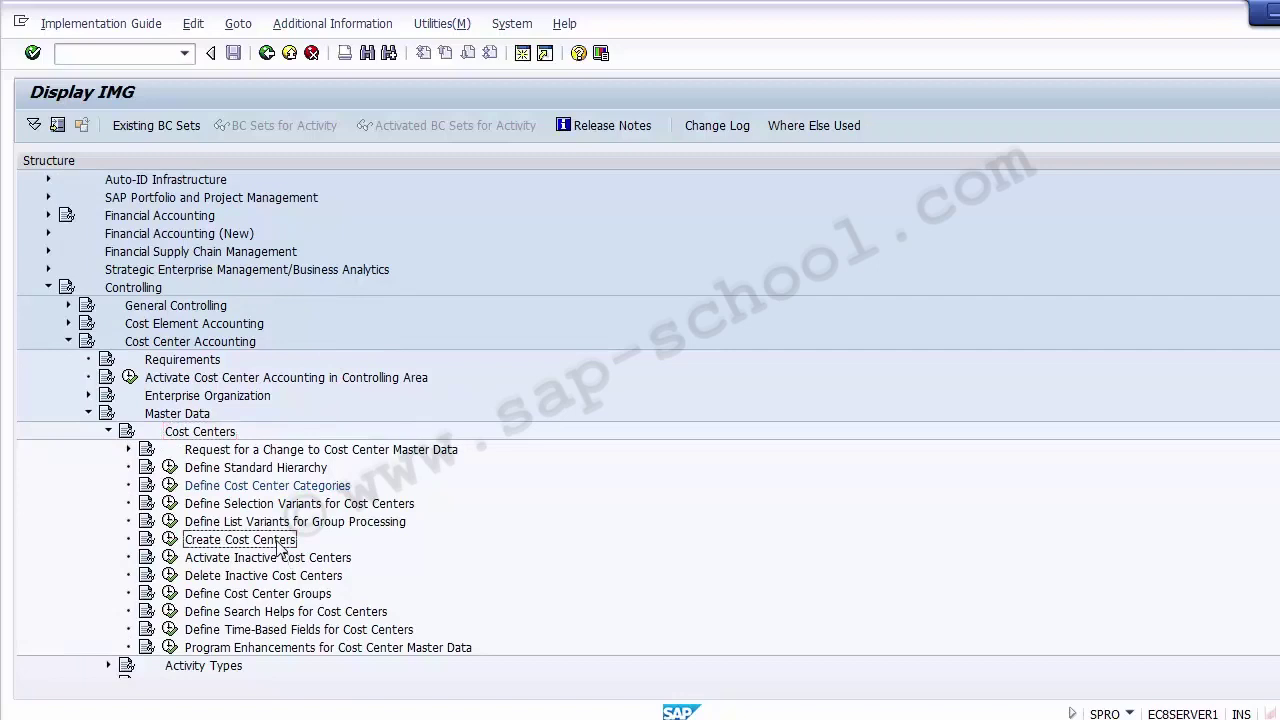
pyautogui.click(170, 541)
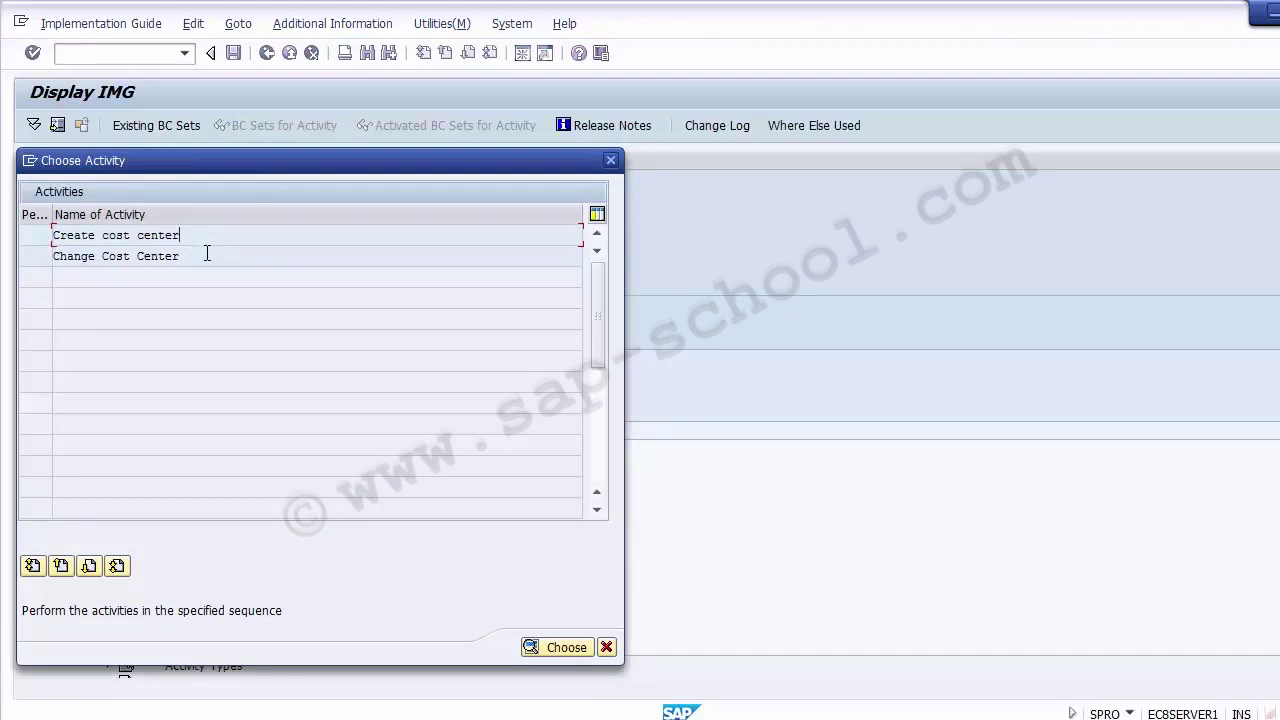
pyautogui.click(130, 236)
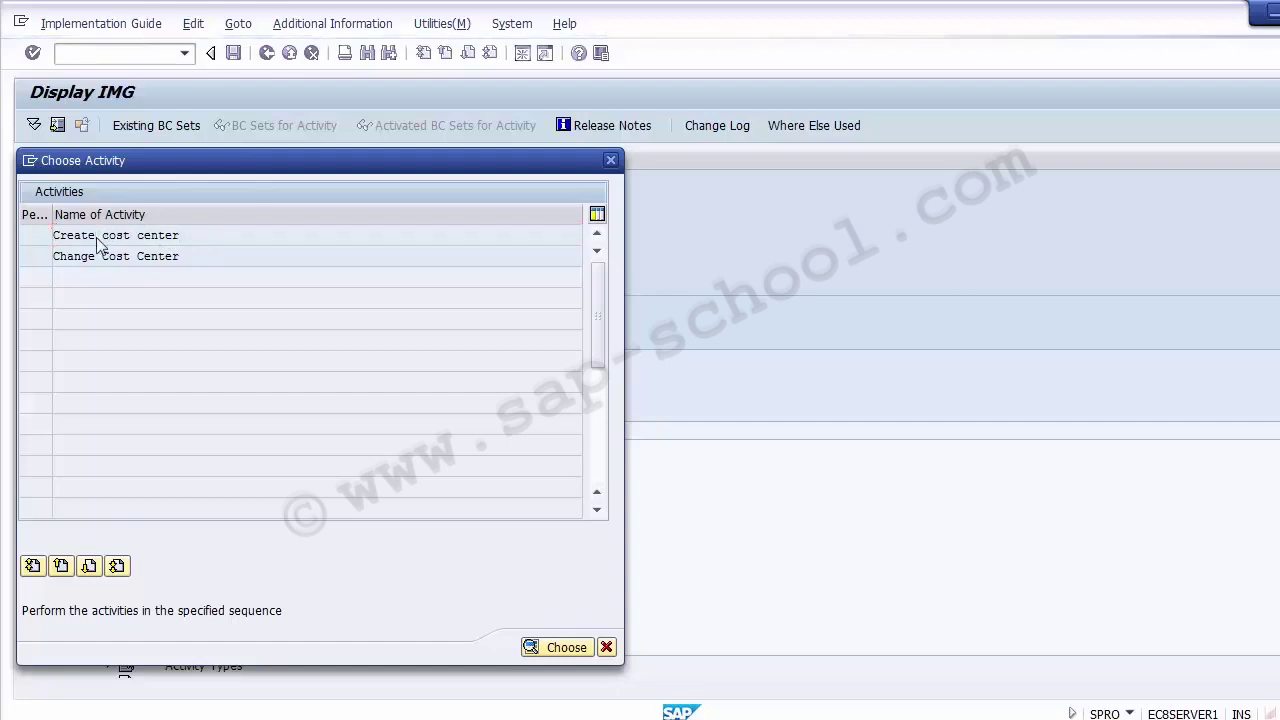
pyautogui.doubleClick(96, 237)
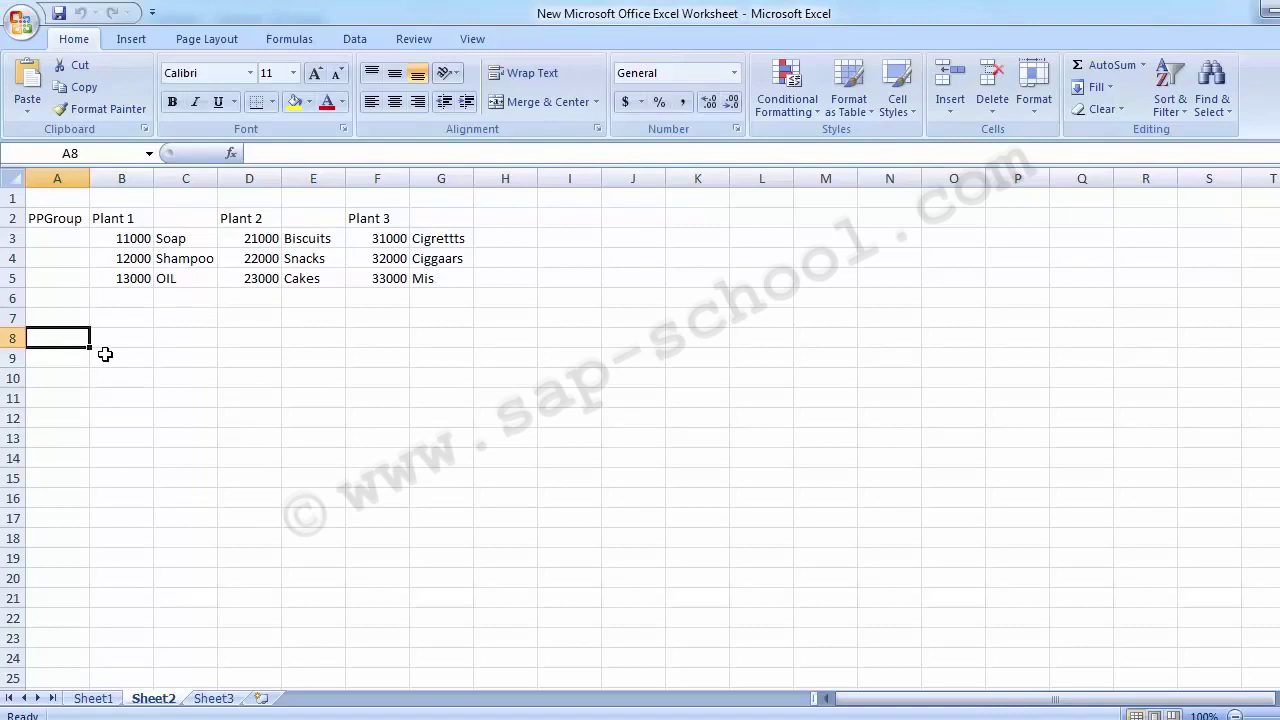
pyautogui.click(105, 354)
pyautogui.click(103, 338)
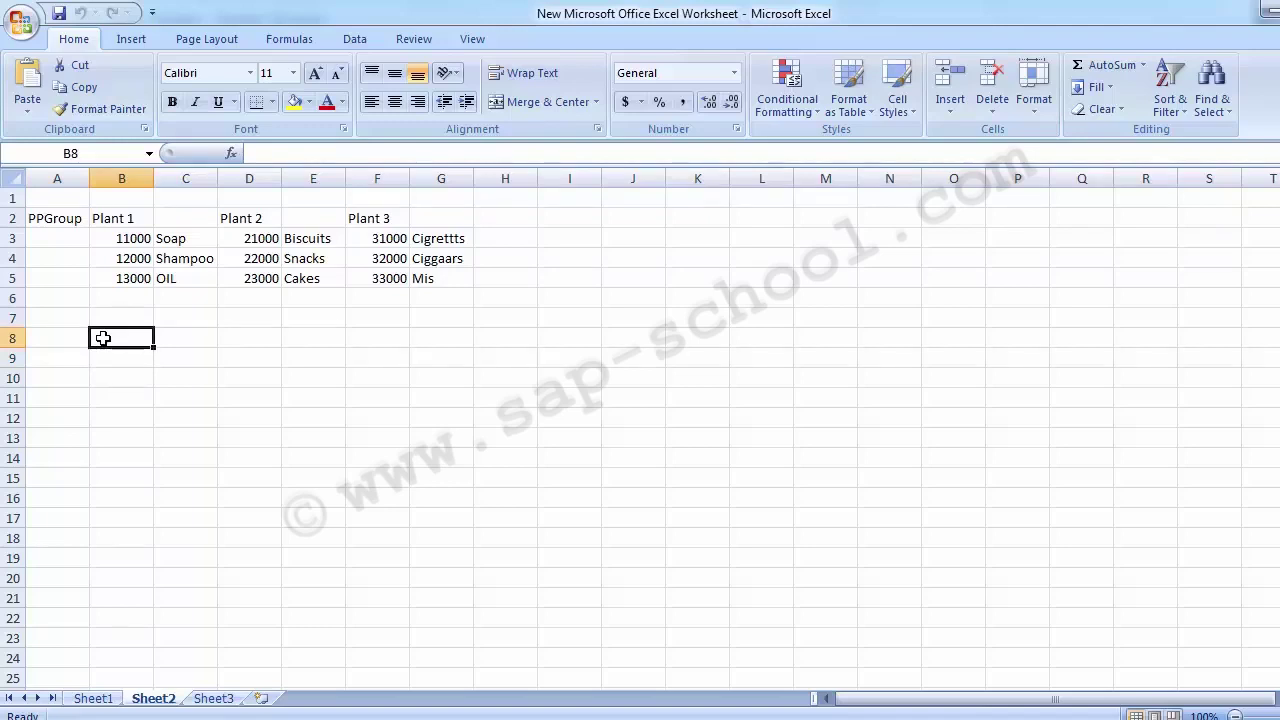
pyautogui.write('Pl')
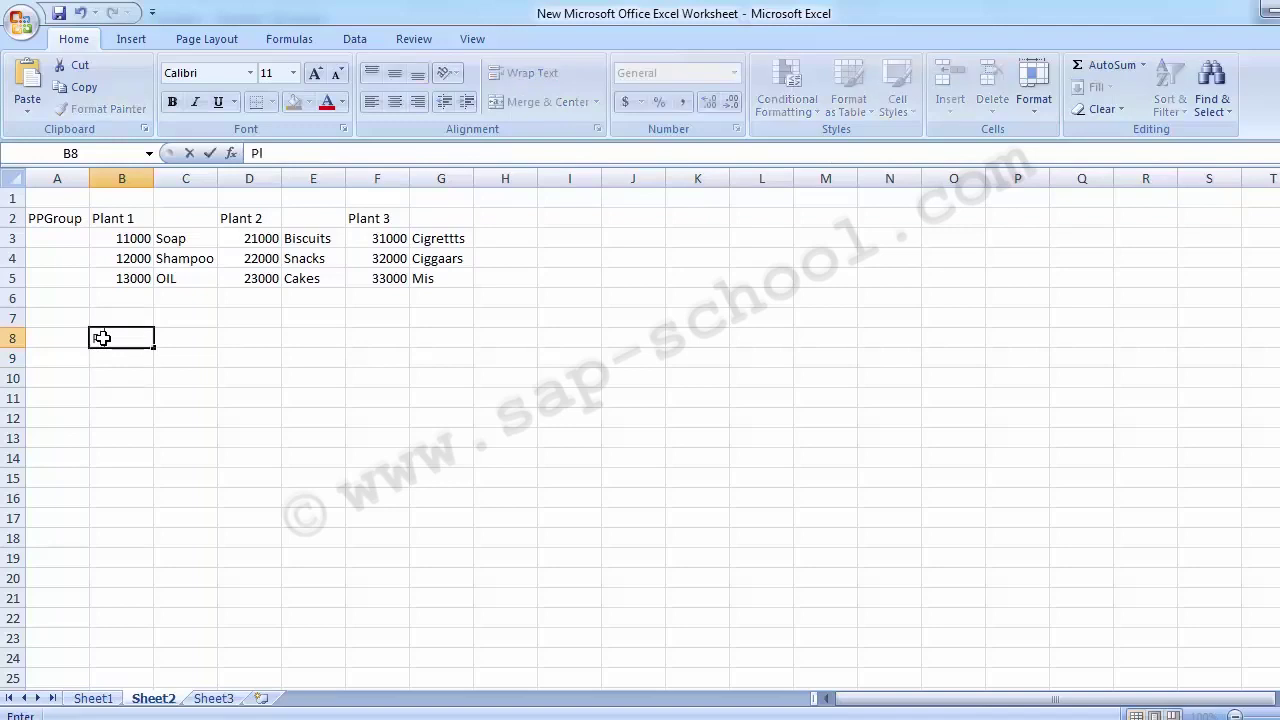
pyautogui.press('Up')
pyautogui.press('Down')
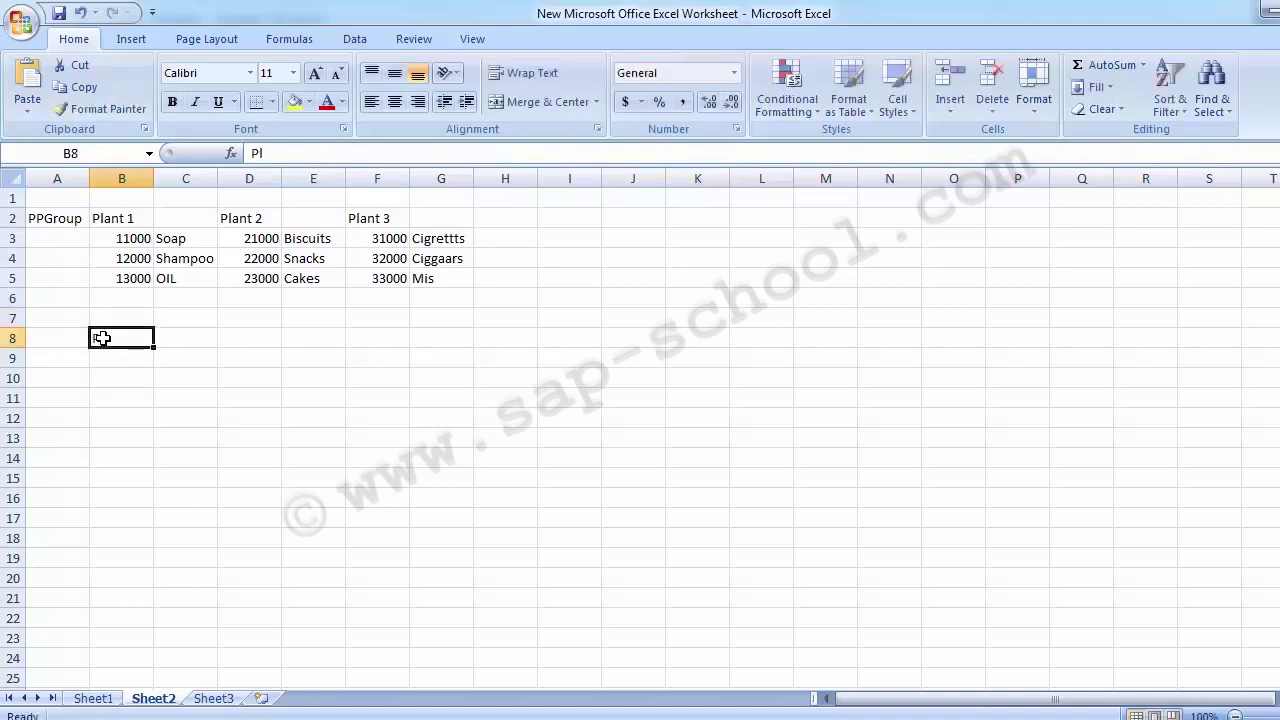
pyautogui.press('Delete')
pyautogui.press('Up')
pyautogui.press('Up')
pyautogui.press('Up')
pyautogui.press('Up')
pyautogui.press('Up')
pyautogui.press('Up')
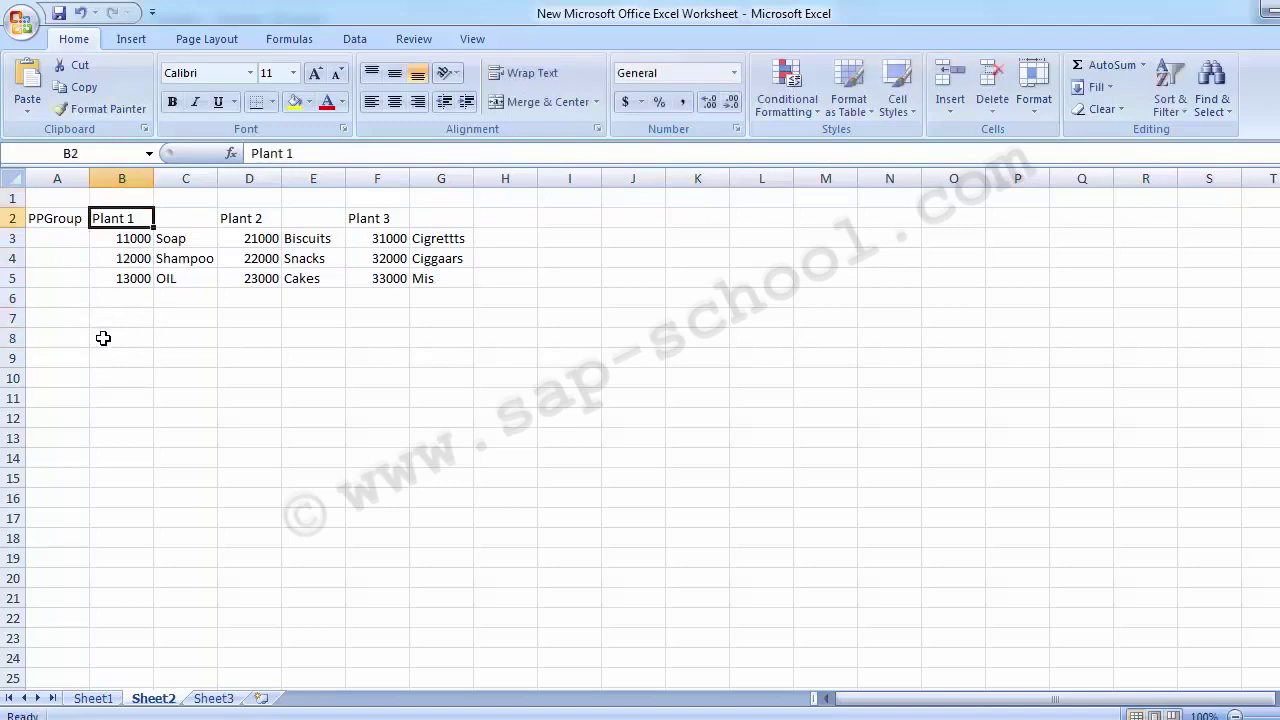
pyautogui.press('Down')
pyautogui.press('Down')
pyautogui.press('Down')
pyautogui.press('Down')
pyautogui.press('Down')
pyautogui.press('Down')
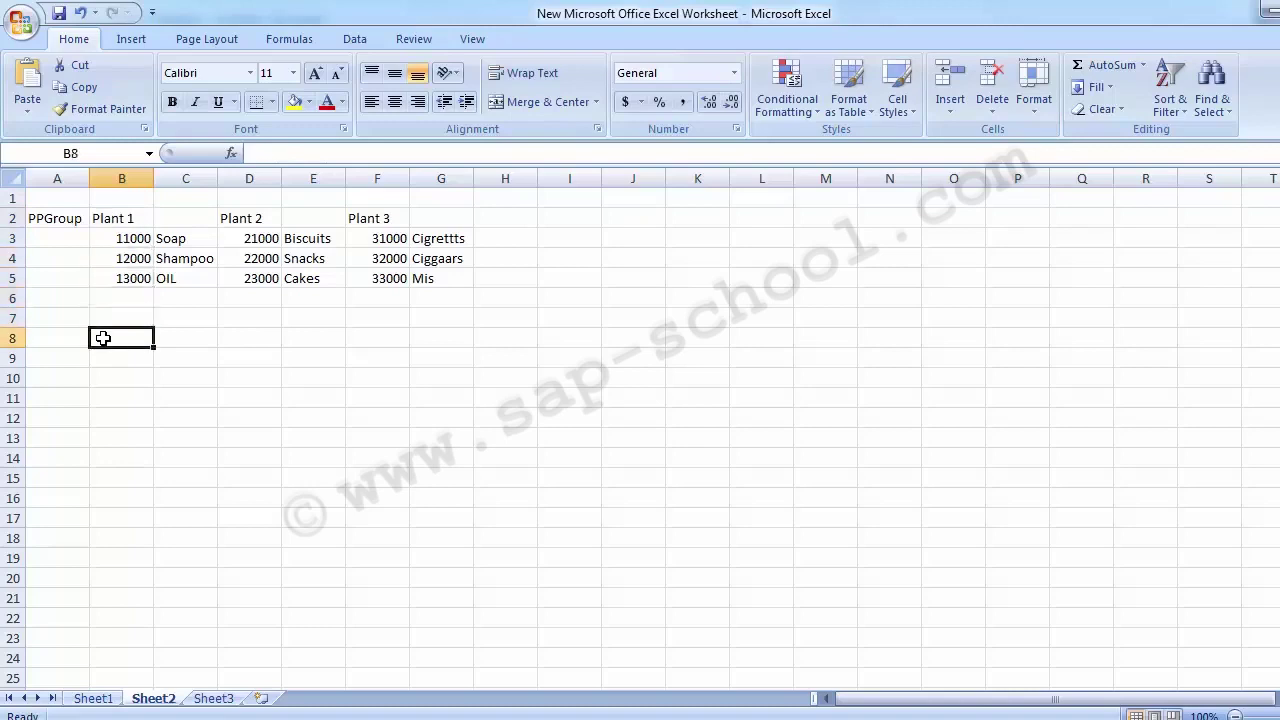
pyautogui.write('P')
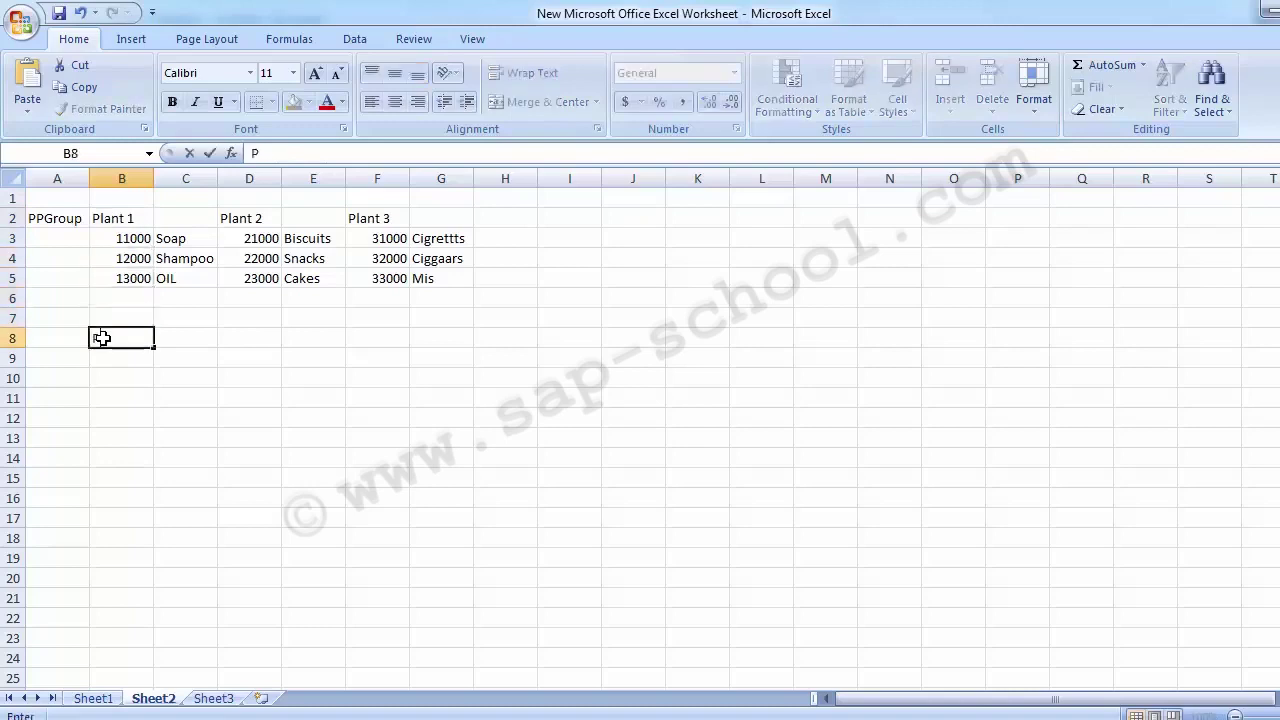
pyautogui.write('lant 1')
pyautogui.press('Right')
pyautogui.press('Right')
pyautogui.write('Pla')
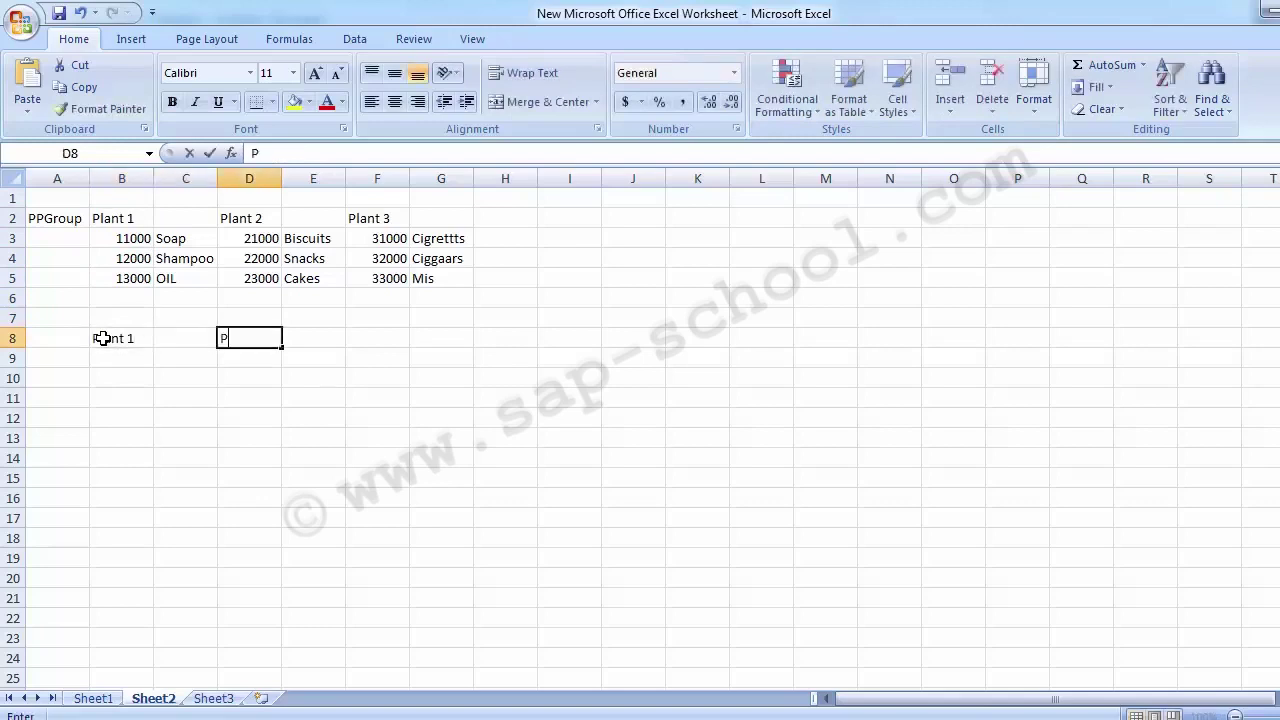
pyautogui.press('BackSpace')
pyautogui.press('BackSpace')
pyautogui.press('BackSpace')
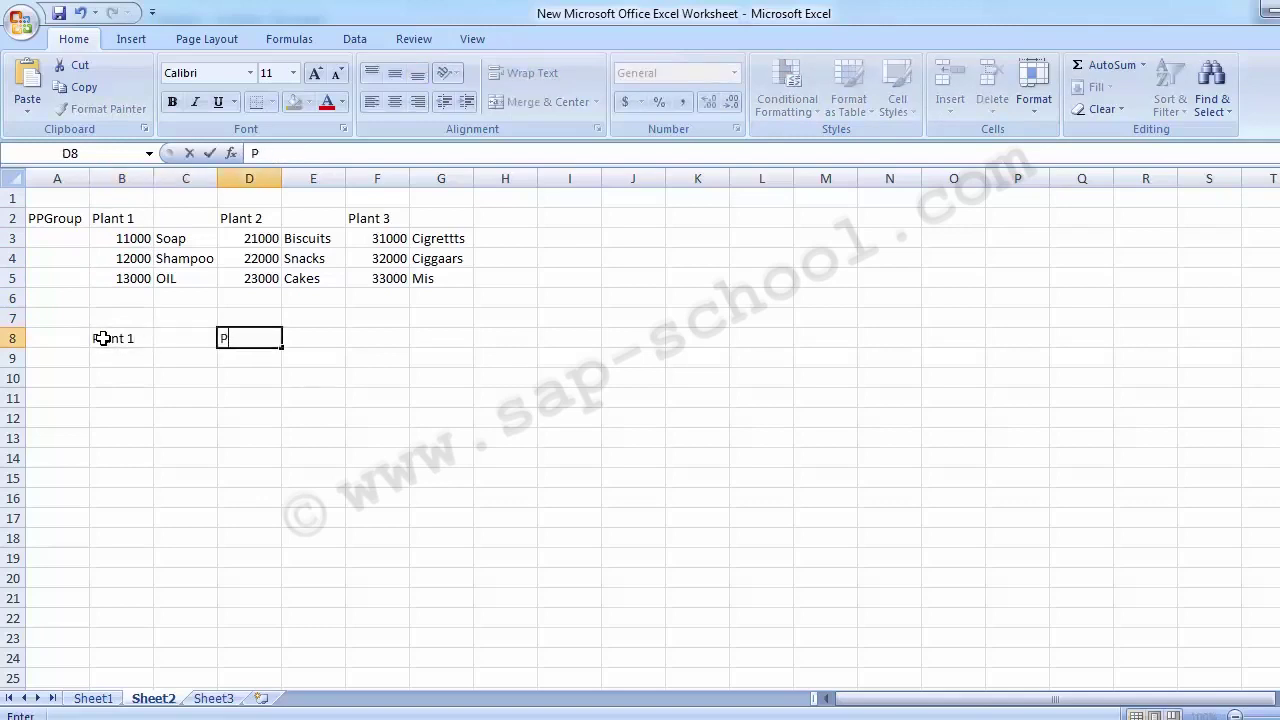
# Copy the Plant 1 to Plant 3 headings from B2:F2 into row 8, starting at cell B8.
pyautogui.press('Up')
pyautogui.press('Up')
pyautogui.press('Up')
pyautogui.press('Up')
pyautogui.press('Up')
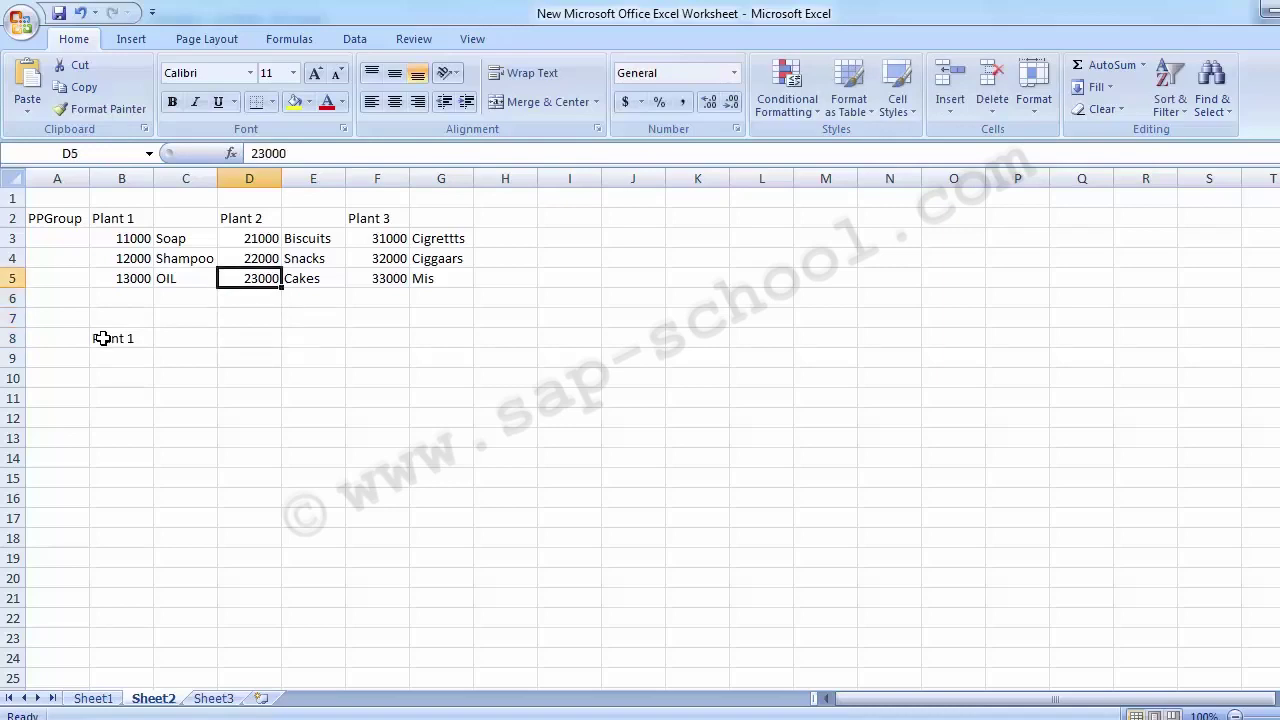
pyautogui.press('Left')
pyautogui.press('Left')
pyautogui.hotkey('shift', 'Right')
pyautogui.hotkey('shift', 'Right')
pyautogui.hotkey('shift', 'Right')
pyautogui.hotkey('shift', 'Right')
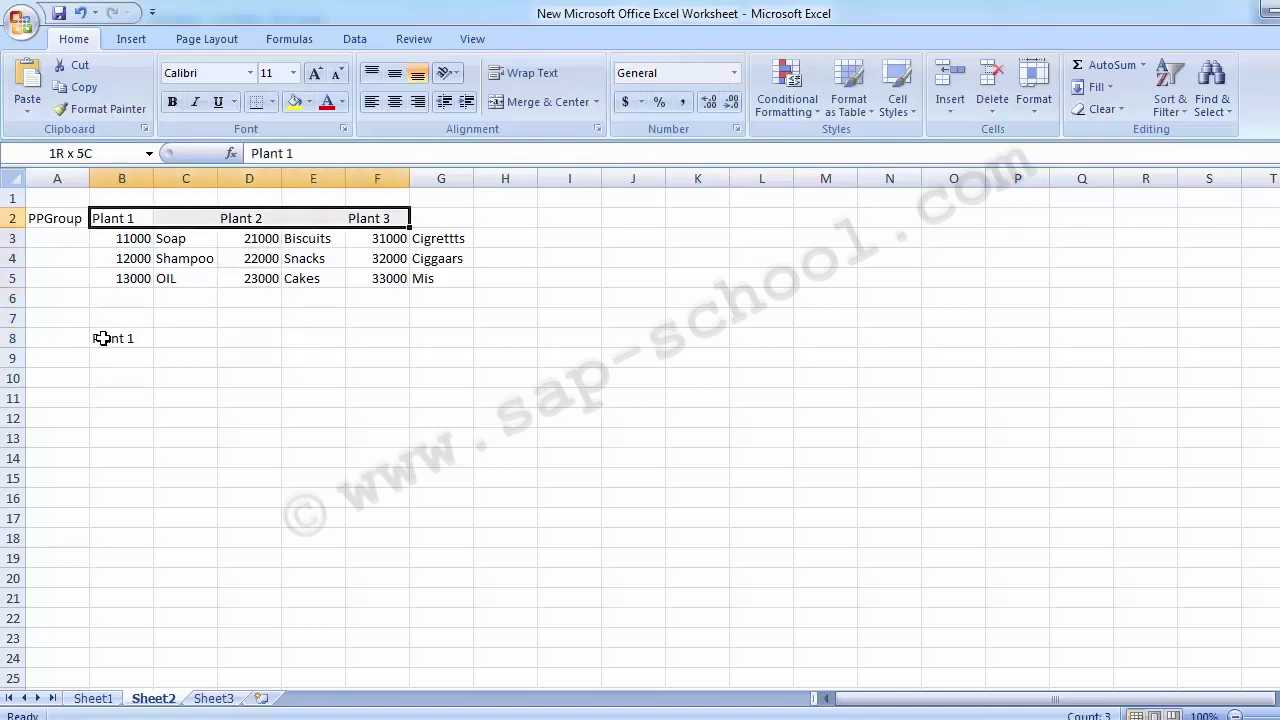
pyautogui.hotkey('ctrl', 'c')
pyautogui.press('Down')
pyautogui.press('Down')
pyautogui.press('Down')
pyautogui.press('Down')
pyautogui.press('Down')
pyautogui.press('Down')
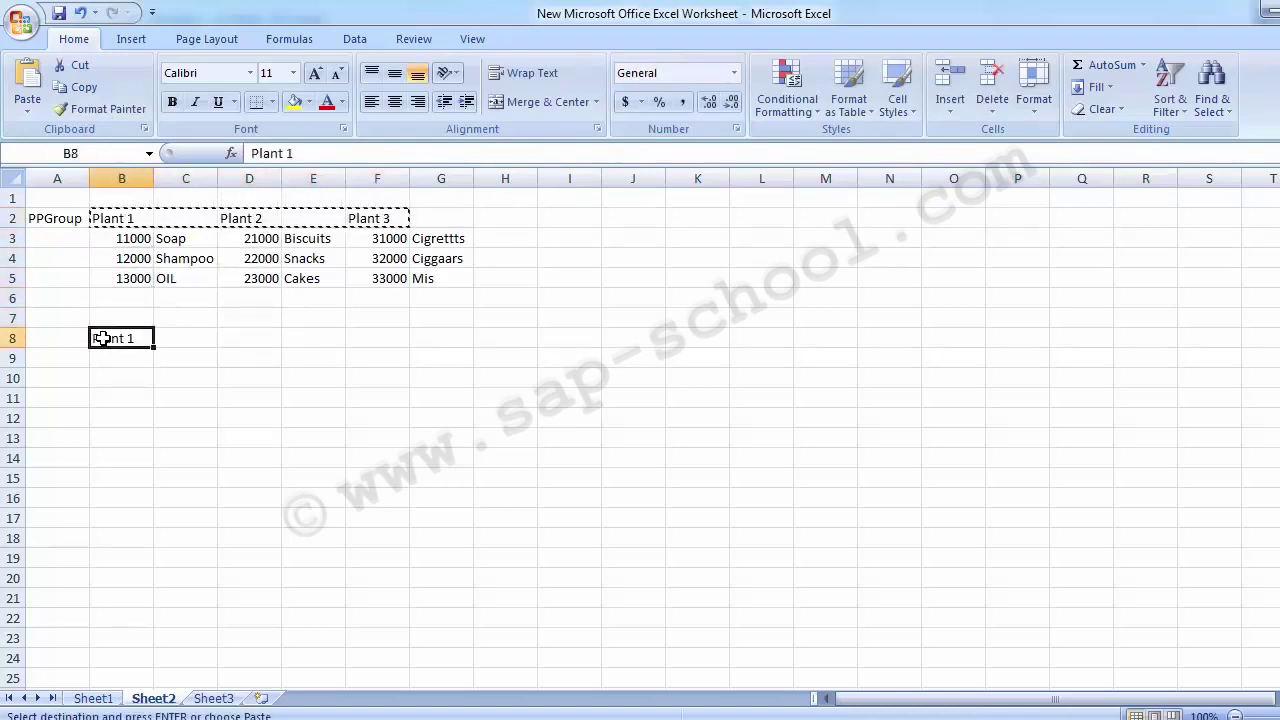
pyautogui.press('Return')
# Enter Product A in cell A9 and copy it into cells A10 to A12.
pyautogui.press('Left')
pyautogui.press('Down')
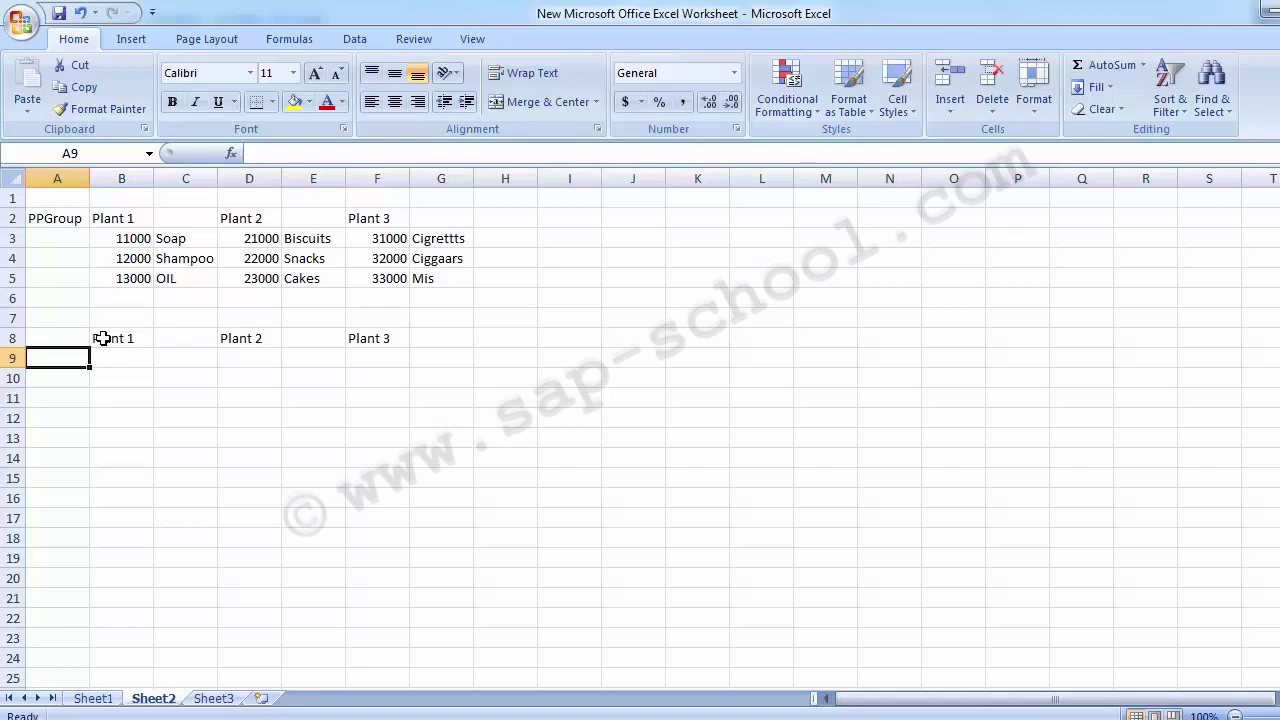
pyautogui.write('Product')
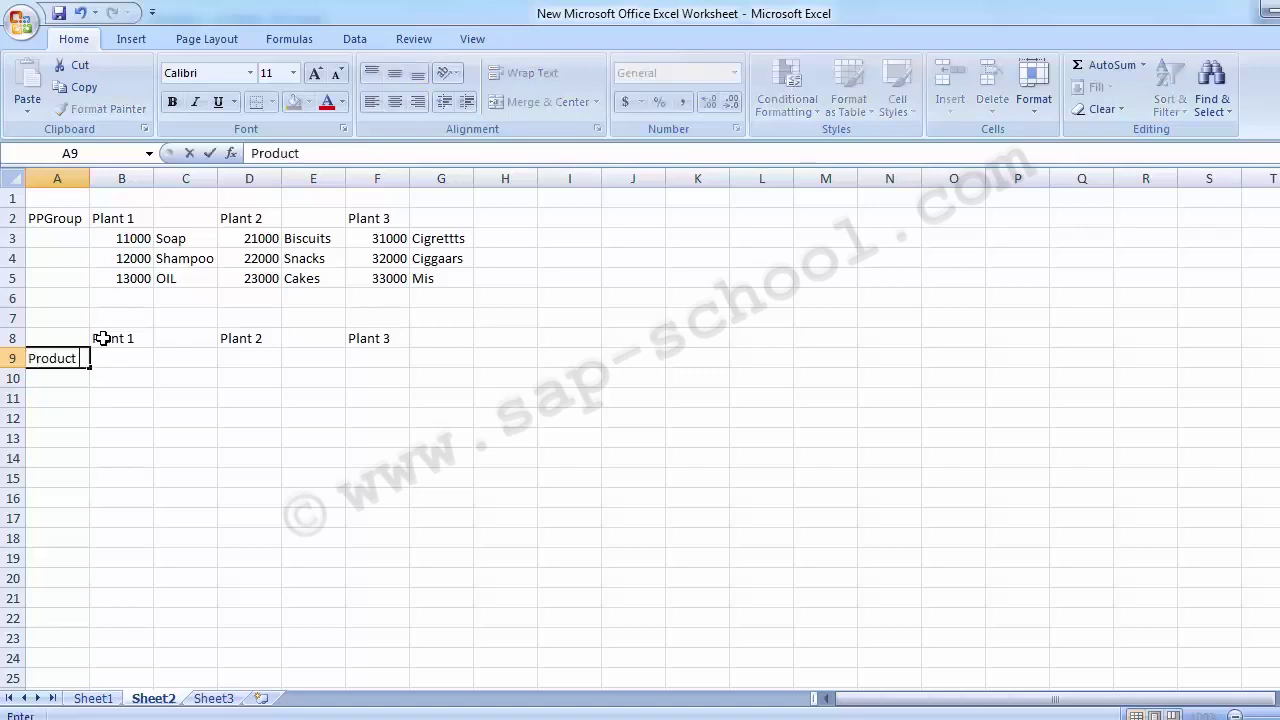
pyautogui.write(' A')
pyautogui.press('Return')
pyautogui.press('Up')
pyautogui.hotkey('ctrl', 'c')
pyautogui.press('Down')
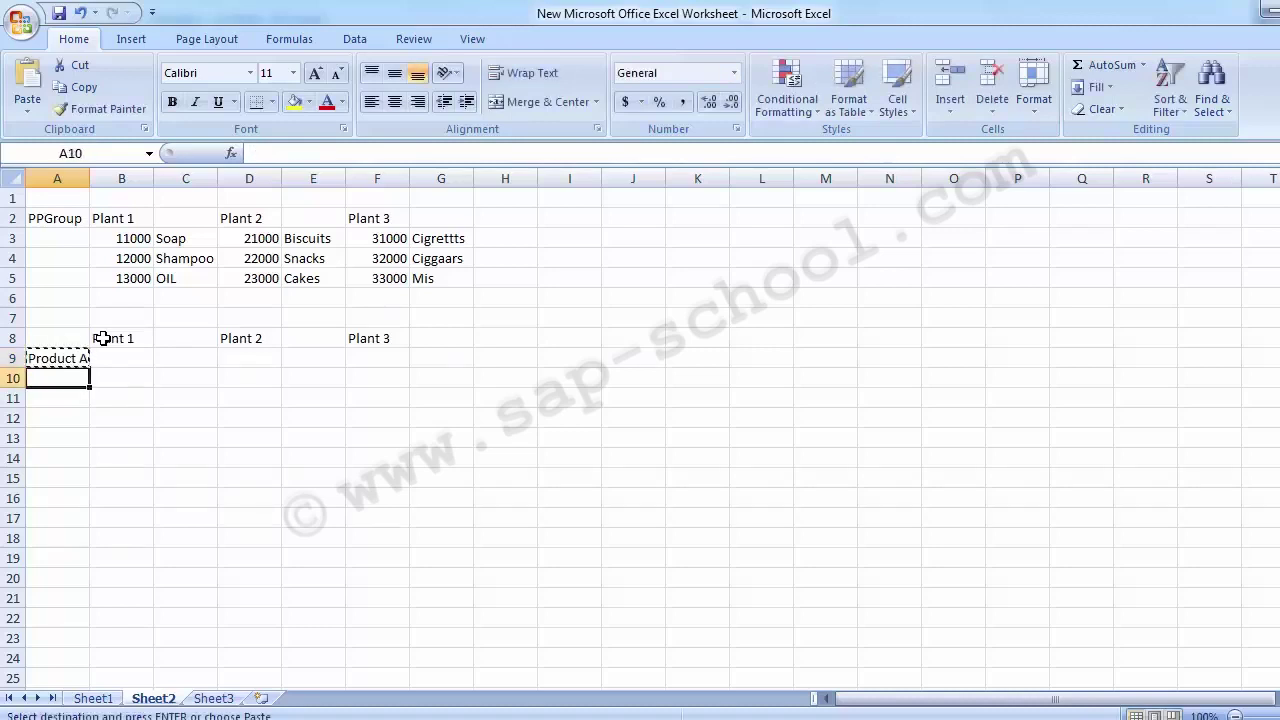
pyautogui.hotkey('shift', 'Down')
pyautogui.hotkey('shift', 'Down')
pyautogui.press('Return')
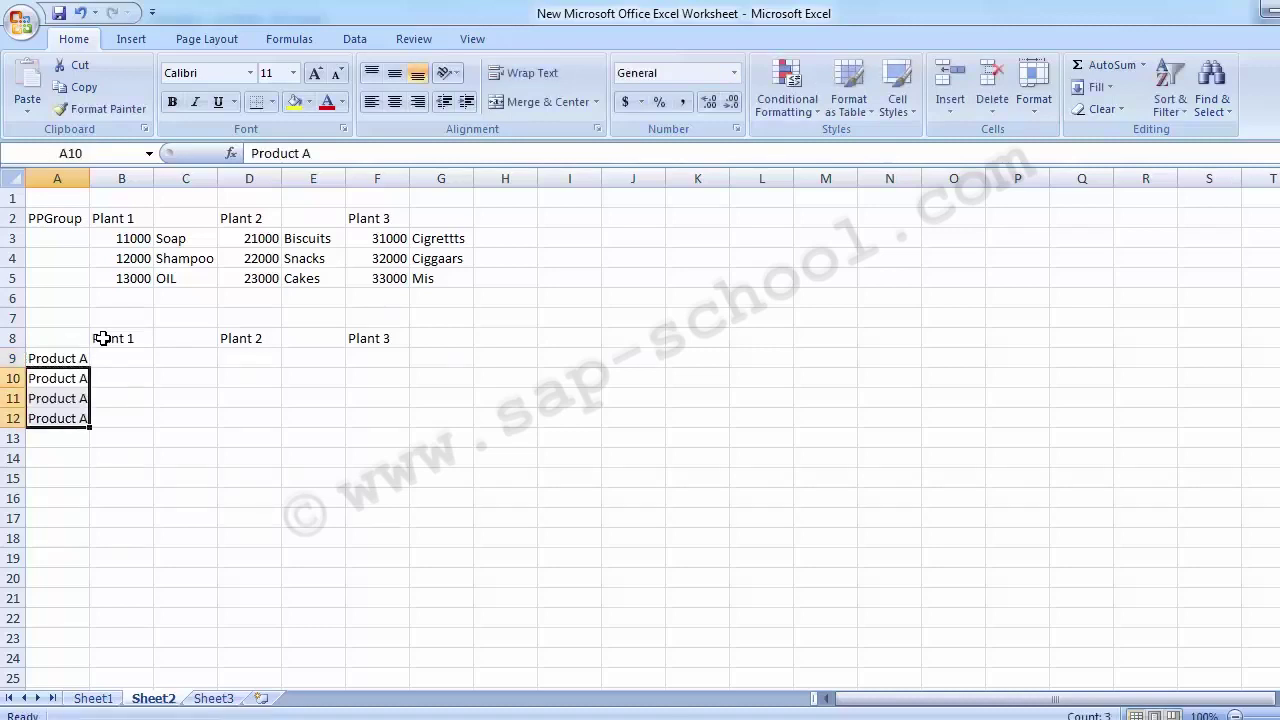
# Change the label in A10 to Product B and the label in A11 to Product C.
pyautogui.press('F2')
pyautogui.press('BackSpace')
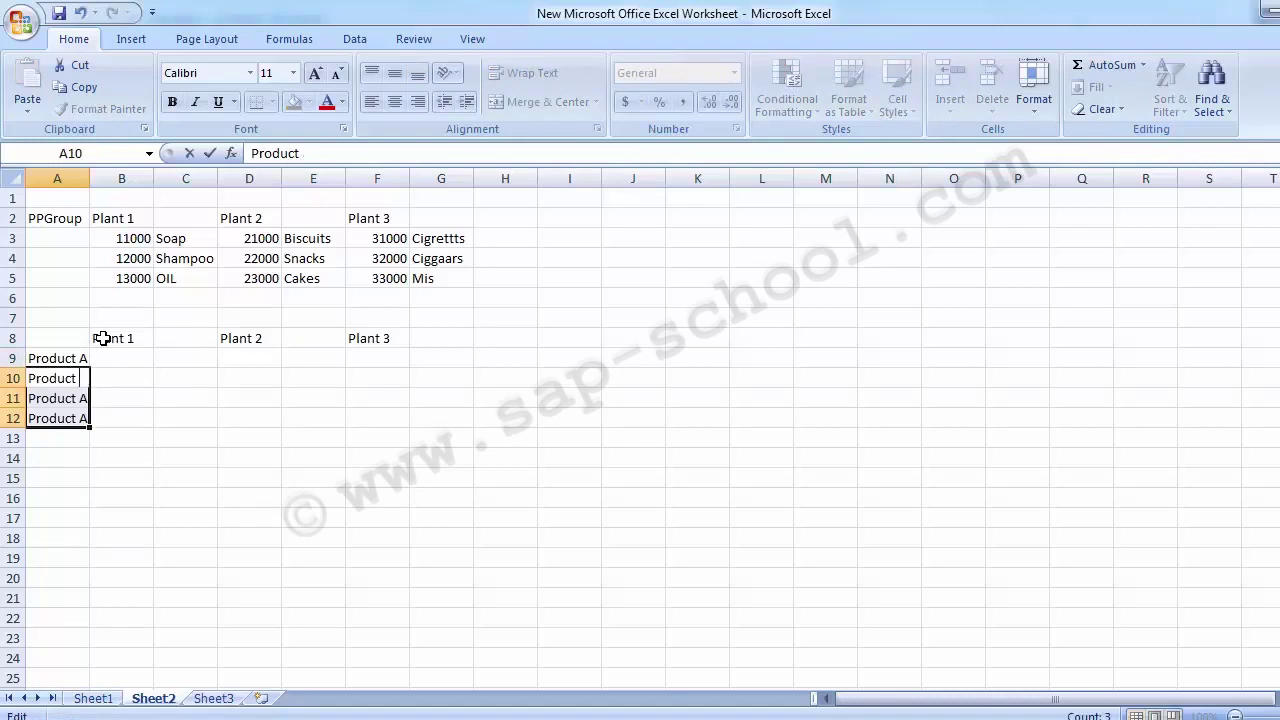
pyautogui.write('B')
pyautogui.press('Return')
pyautogui.press('F2')
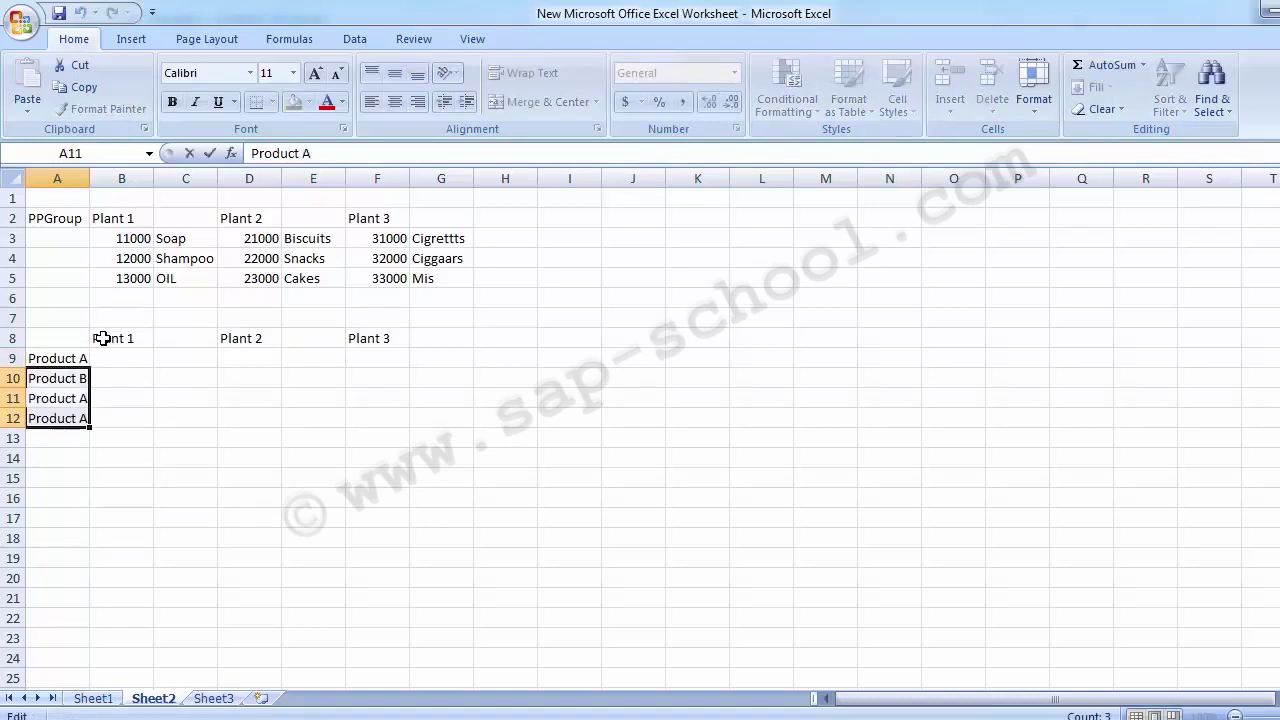
pyautogui.press('BackSpace')
pyautogui.write('C')
pyautogui.press('Return')
pyautogui.press('Down')
pyautogui.press('Up')
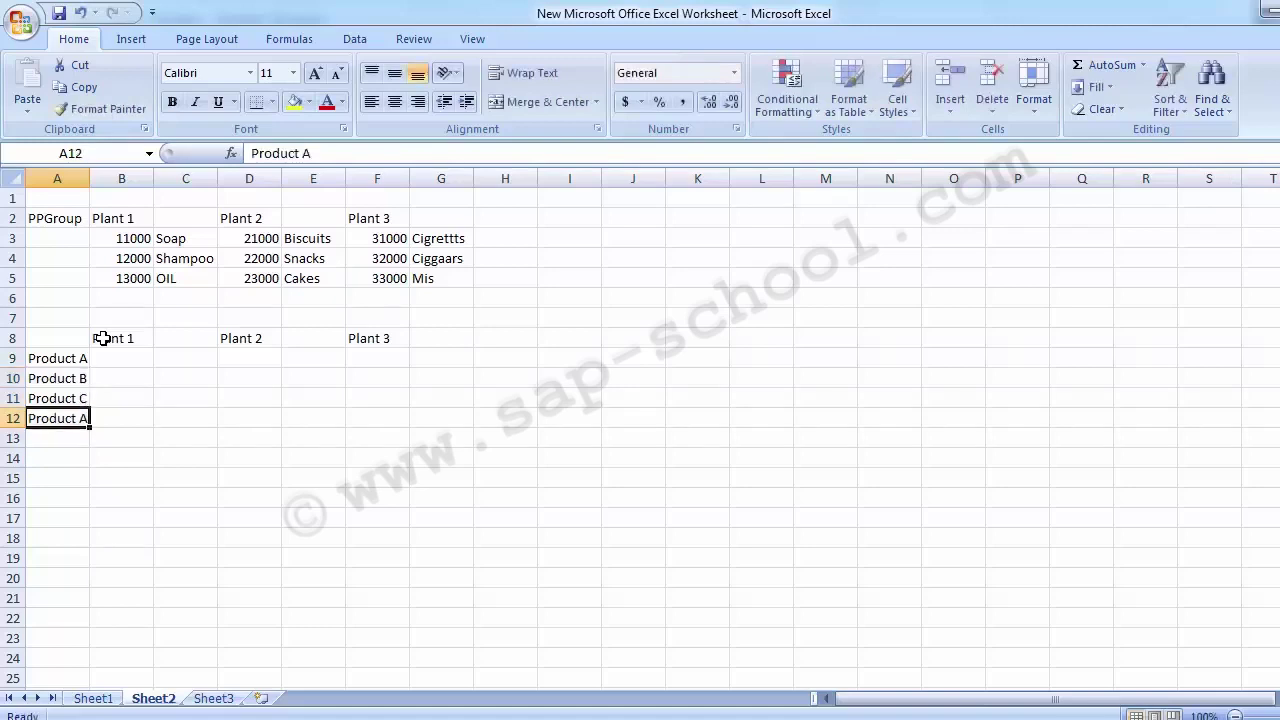
# Clear the surplus Product A label from cell A12.
pyautogui.press('Delete')
pyautogui.press('Right')
pyautogui.press('Up')
pyautogui.press('Up')
pyautogui.press('Up')
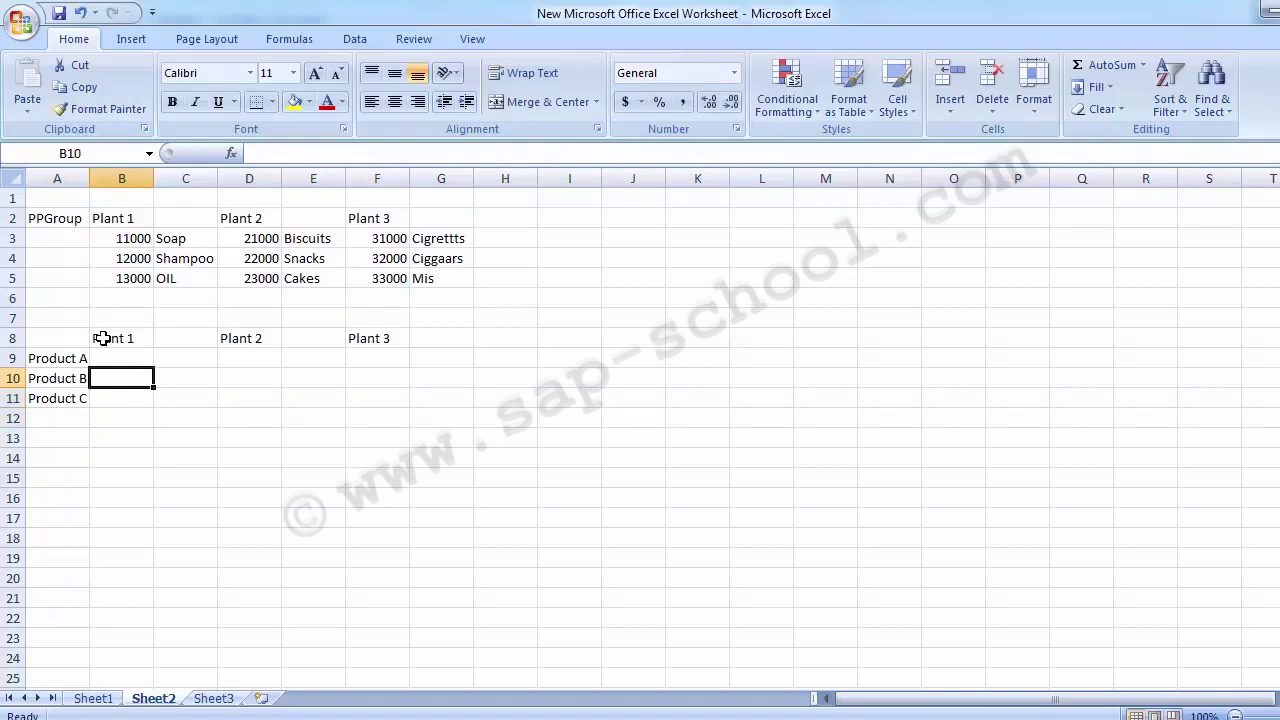
# Clear the Product A to Product C labels from cells A9 to A11.
pyautogui.click(58, 356)
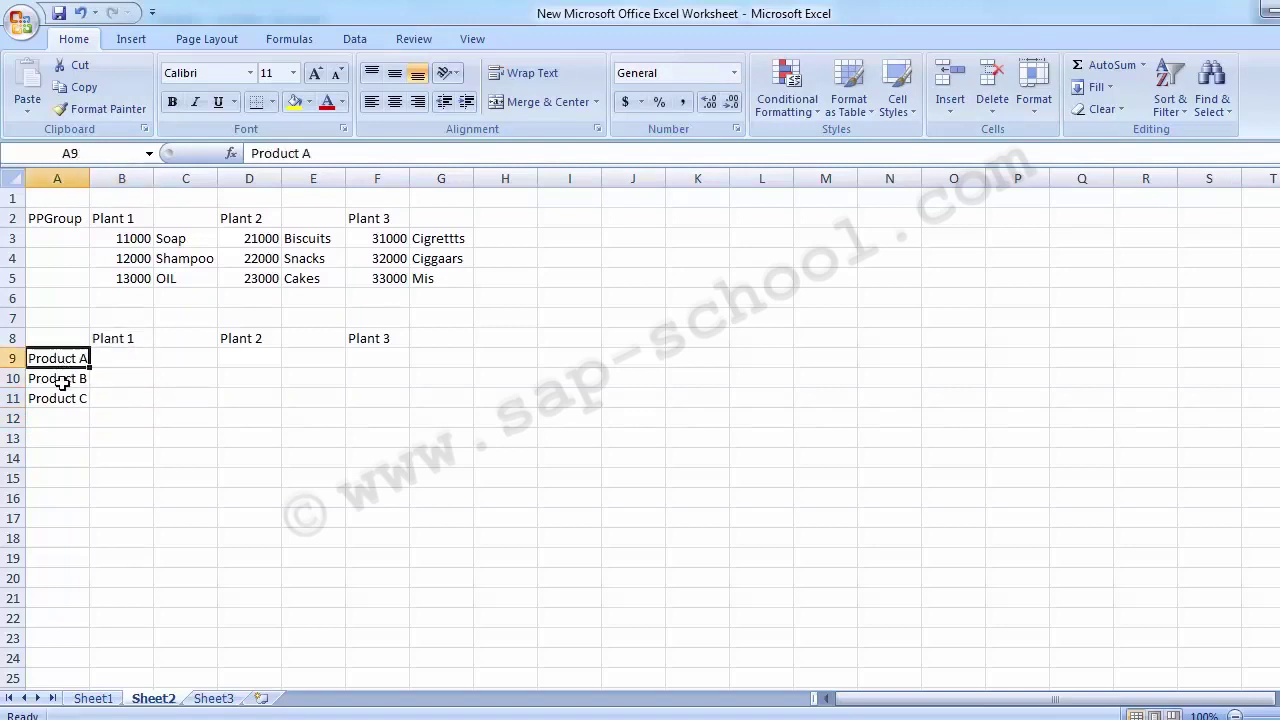
pyautogui.click(60, 400)
pyautogui.click(58, 380)
pyautogui.click(56, 360)
pyautogui.click(118, 345)
pyautogui.click(119, 357)
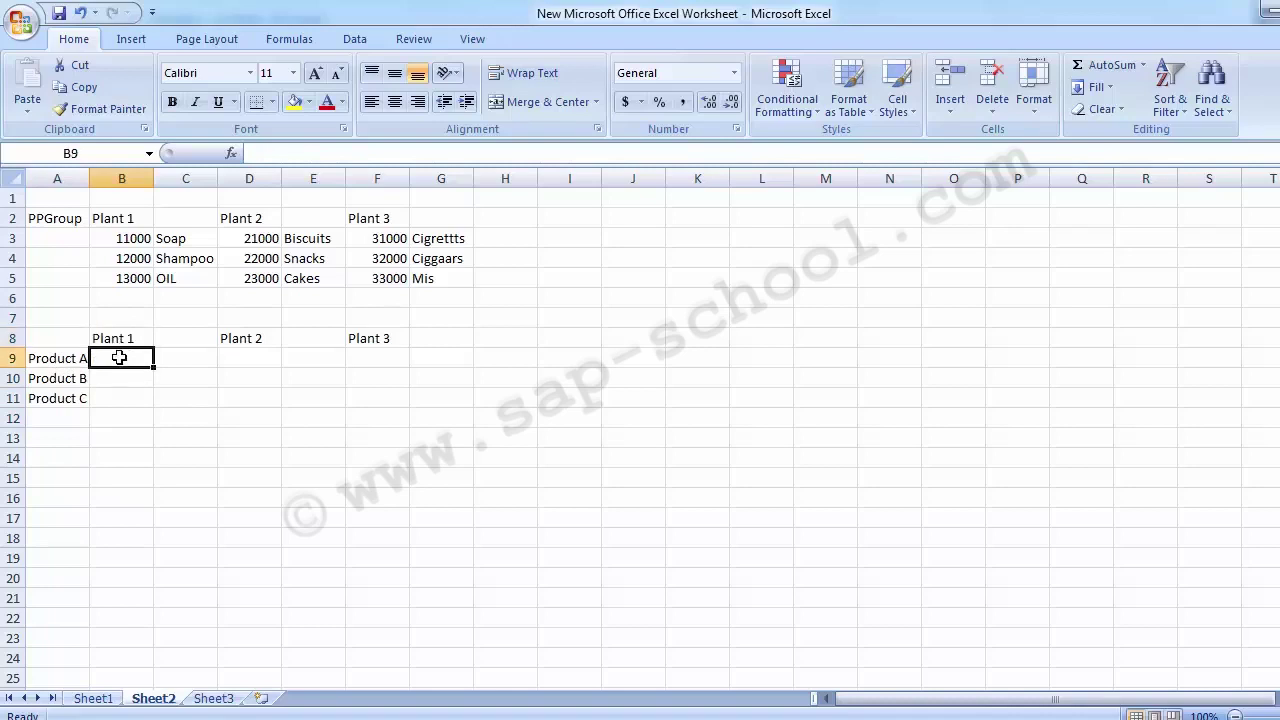
pyautogui.moveTo(73, 362); pyautogui.dragTo(66, 414)
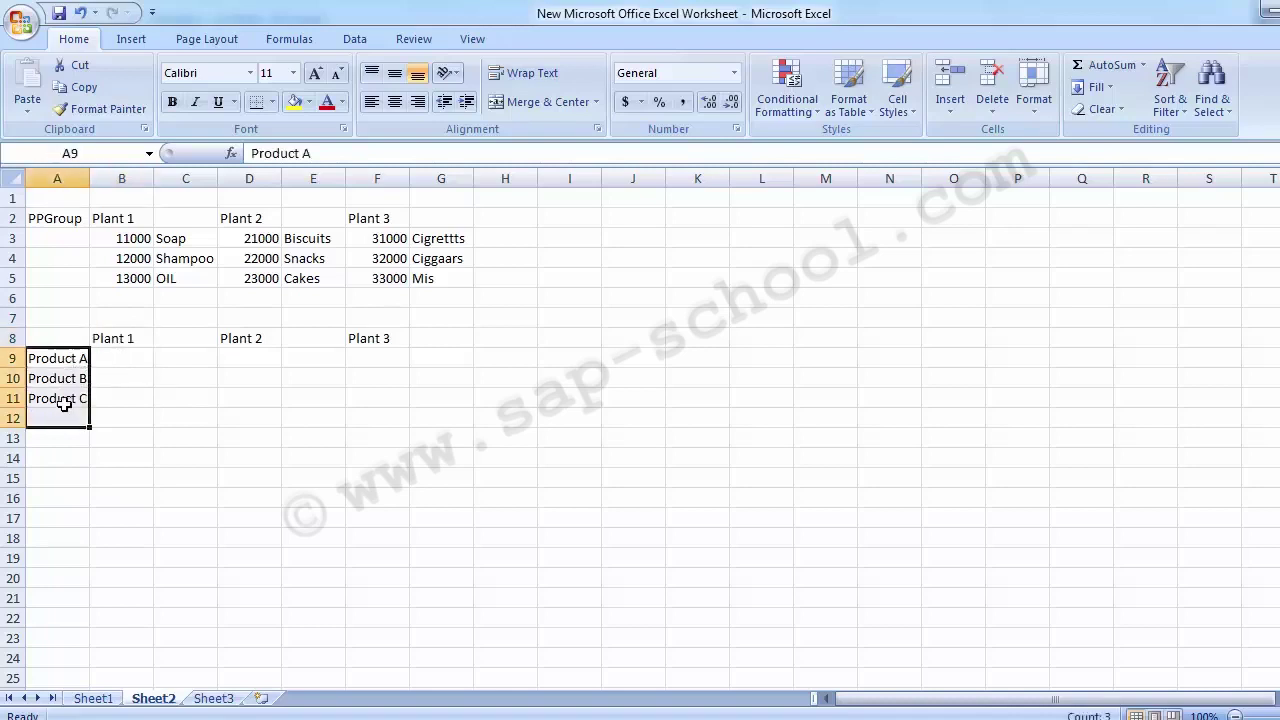
pyautogui.moveTo(66, 356); pyautogui.dragTo(61, 398)
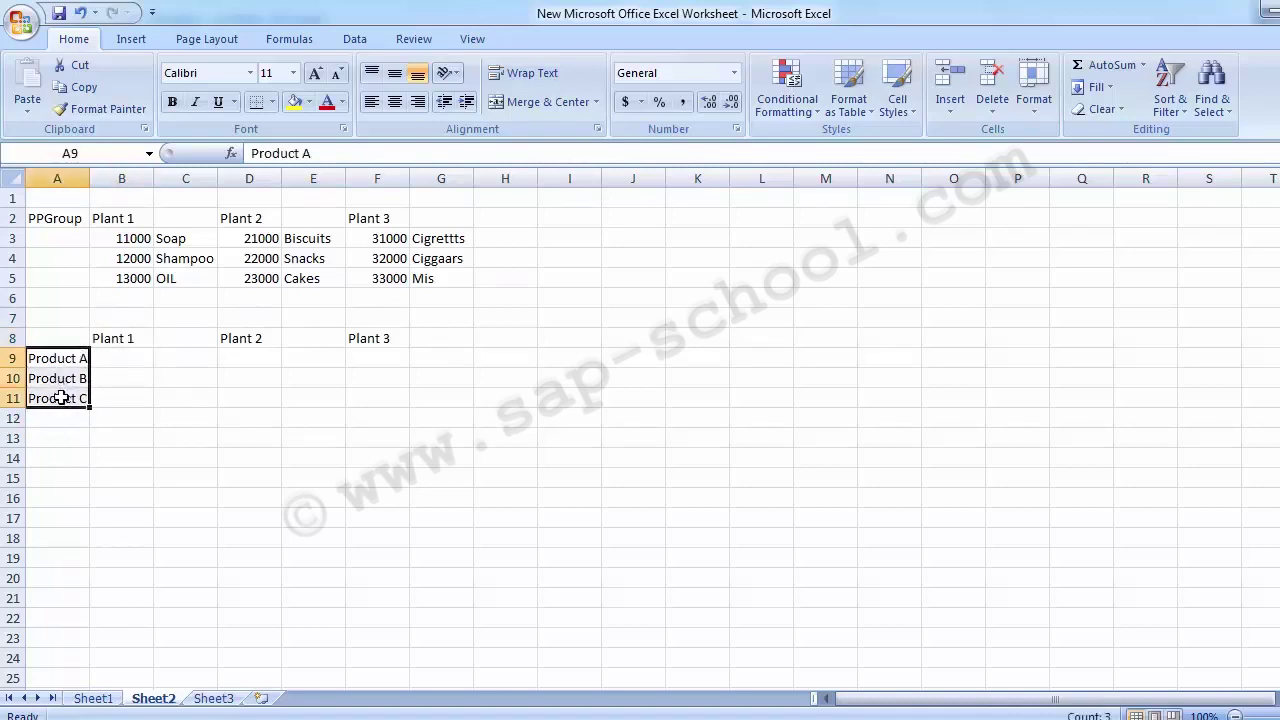
pyautogui.press('Delete')
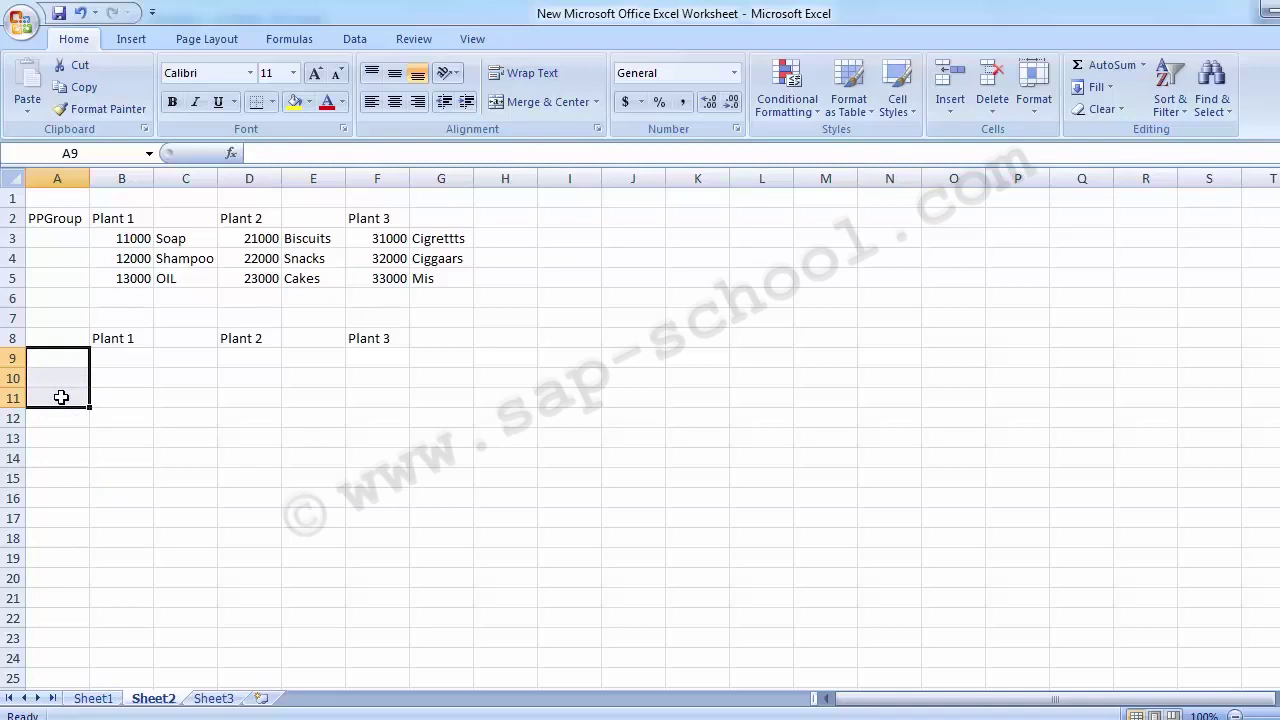
# Enter the department labels Prodction in cell A9 and HR in cell A10.
pyautogui.write('Pr')
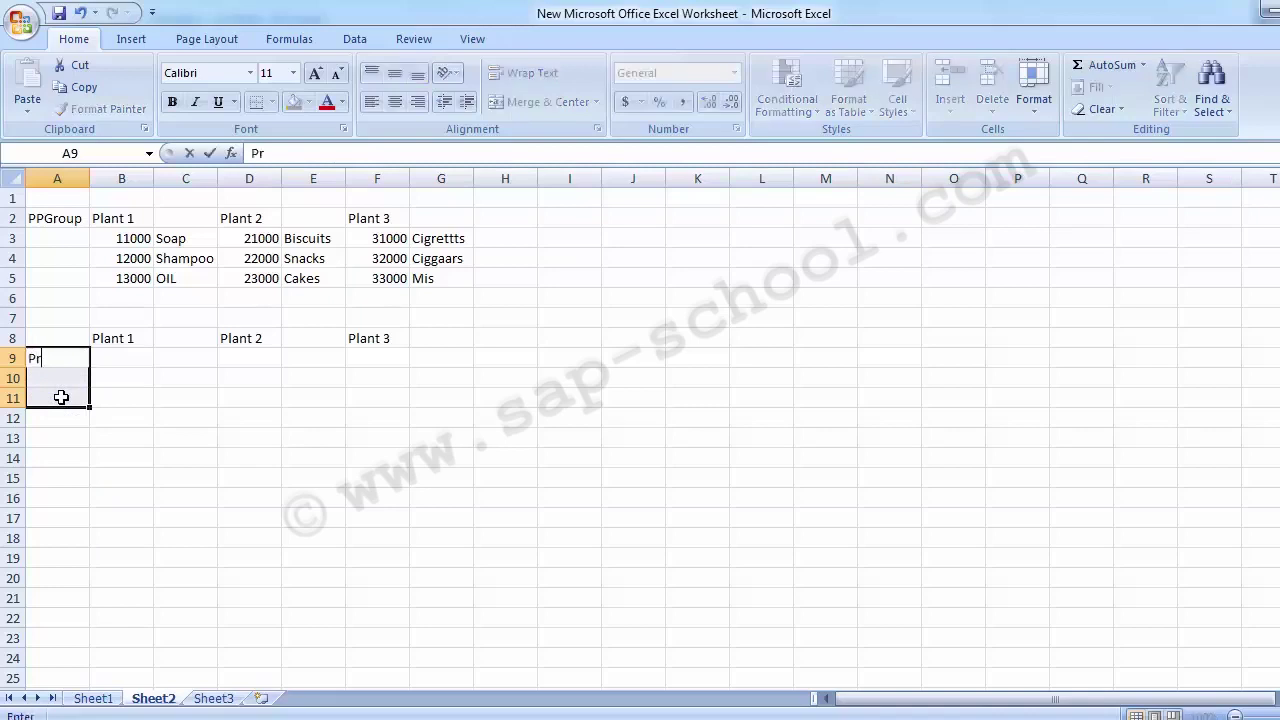
pyautogui.write('odction')
pyautogui.press('Return')
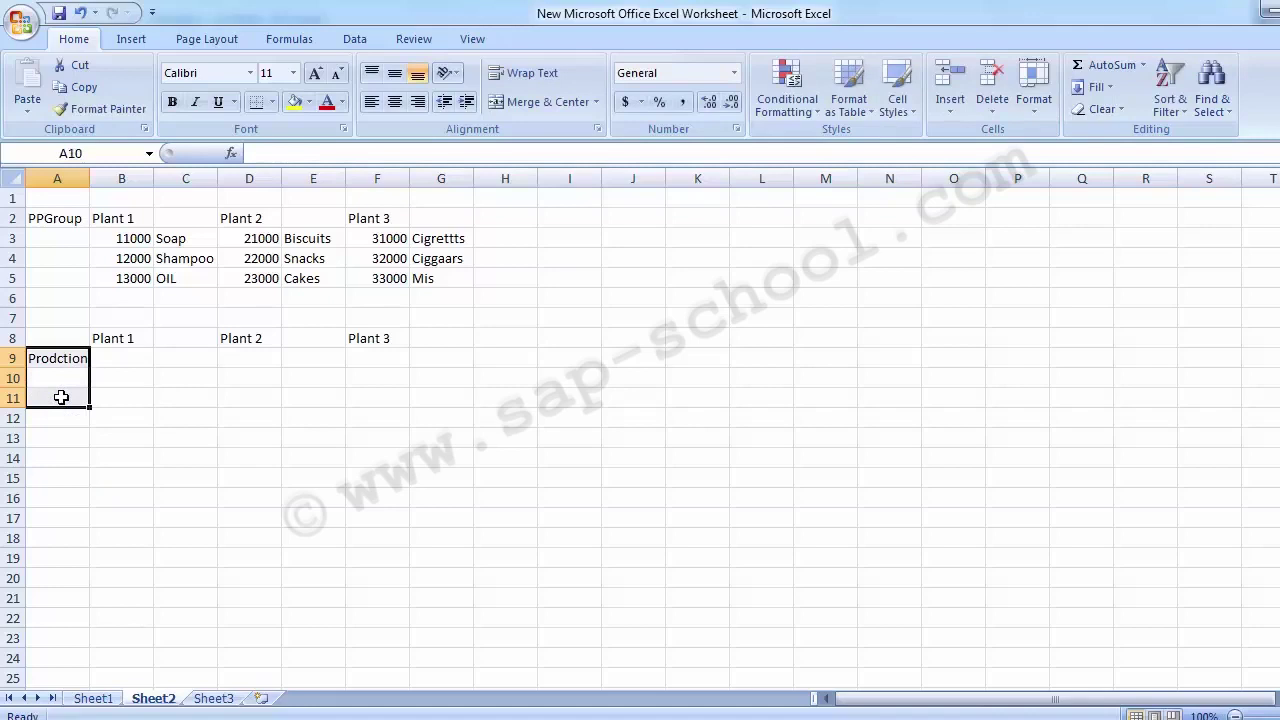
pyautogui.press('Down')
pyautogui.press('Right')
pyautogui.press('Left')
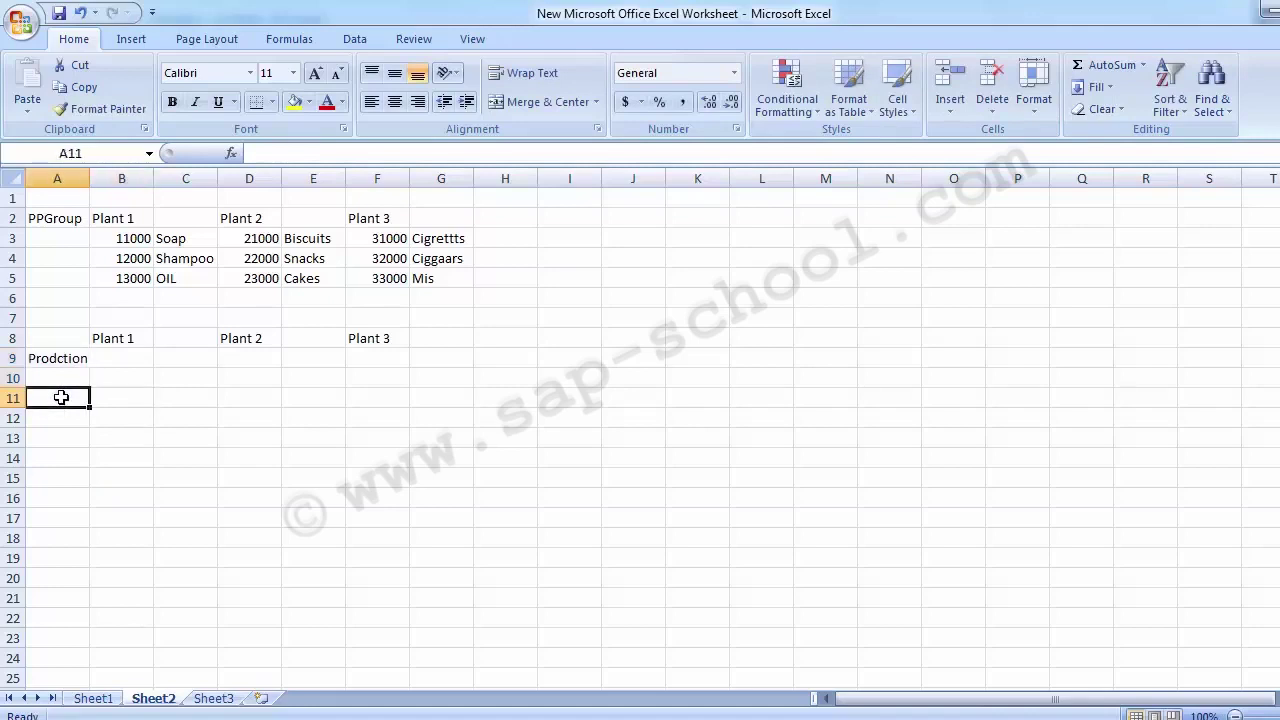
pyautogui.press('Up')
pyautogui.write('HR')
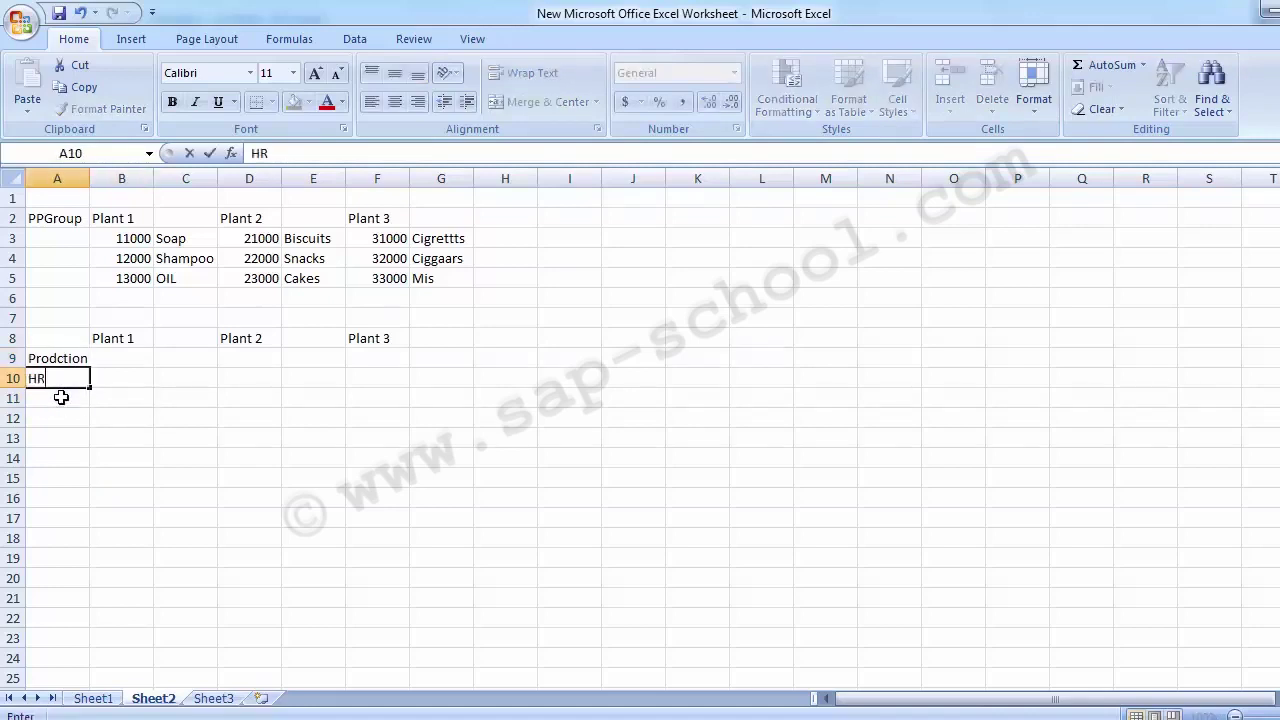
pyautogui.press('Return')
# Add the department labels Selling & Dist. in cell A11 and Admin. in cell A12.
pyautogui.write('Sel')
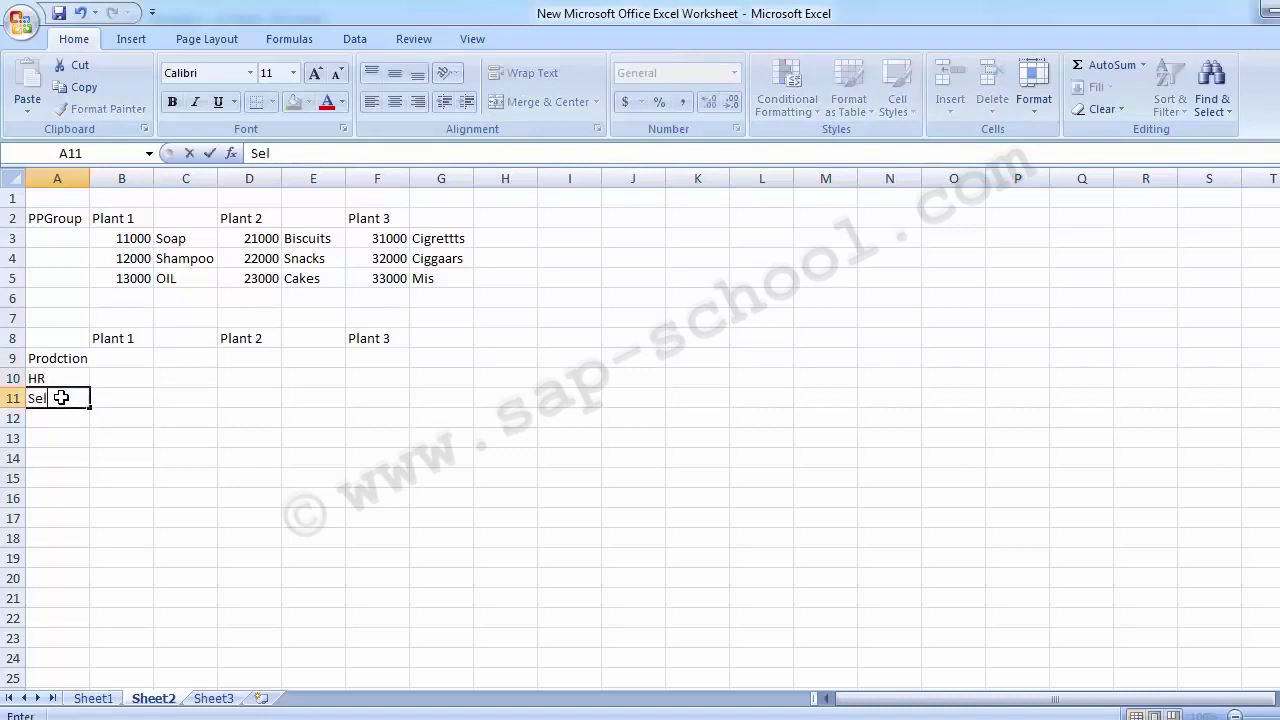
pyautogui.write('ling & Dist')
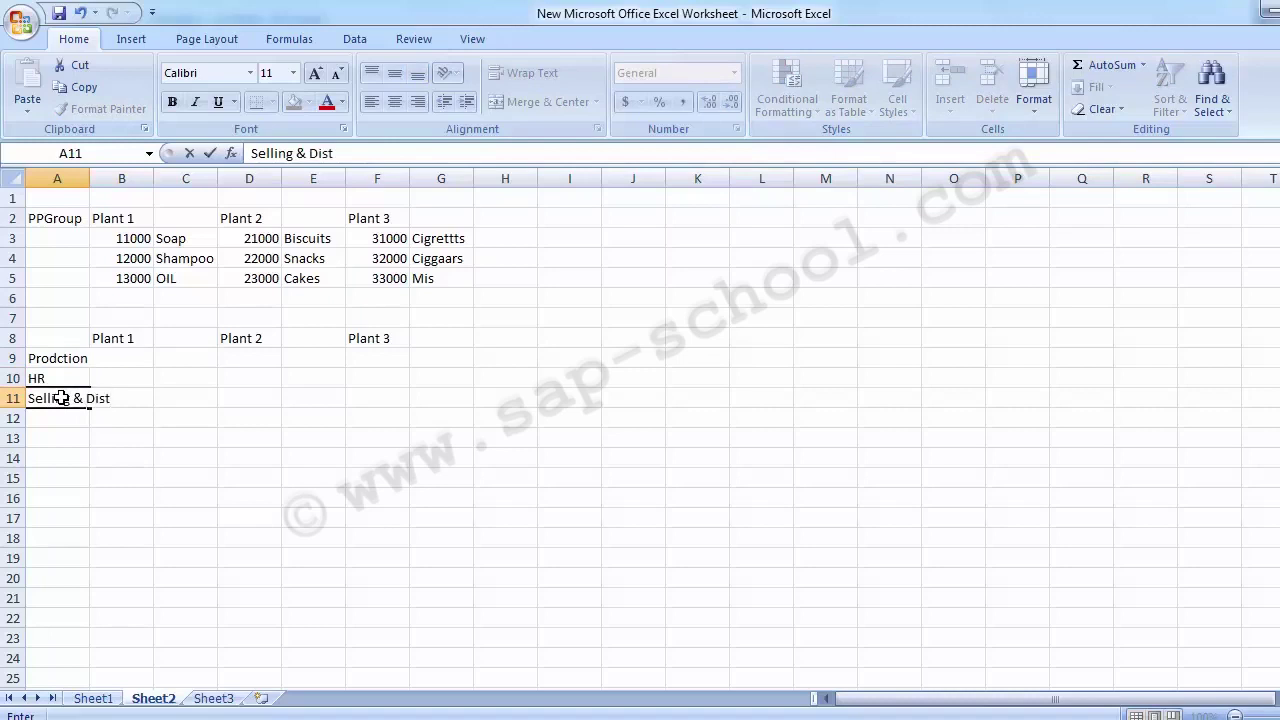
pyautogui.write('.')
pyautogui.press('Return')
pyautogui.write('Admin.')
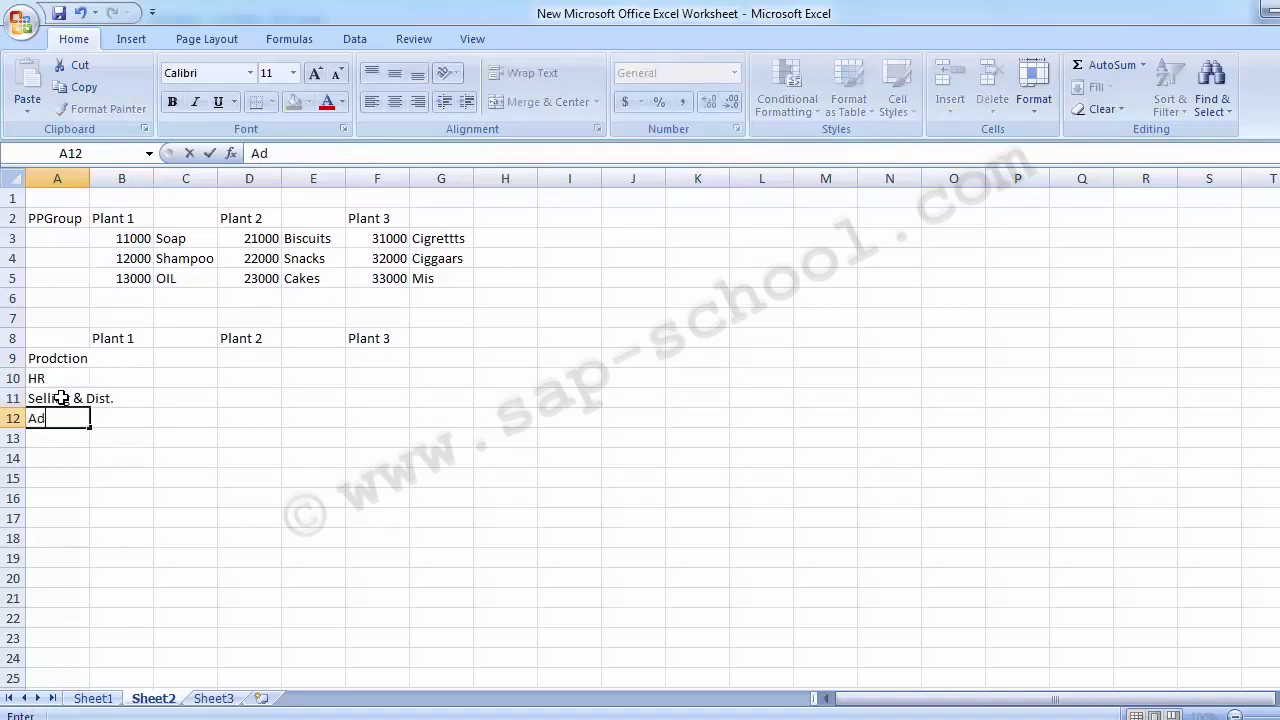
pyautogui.press('Return')
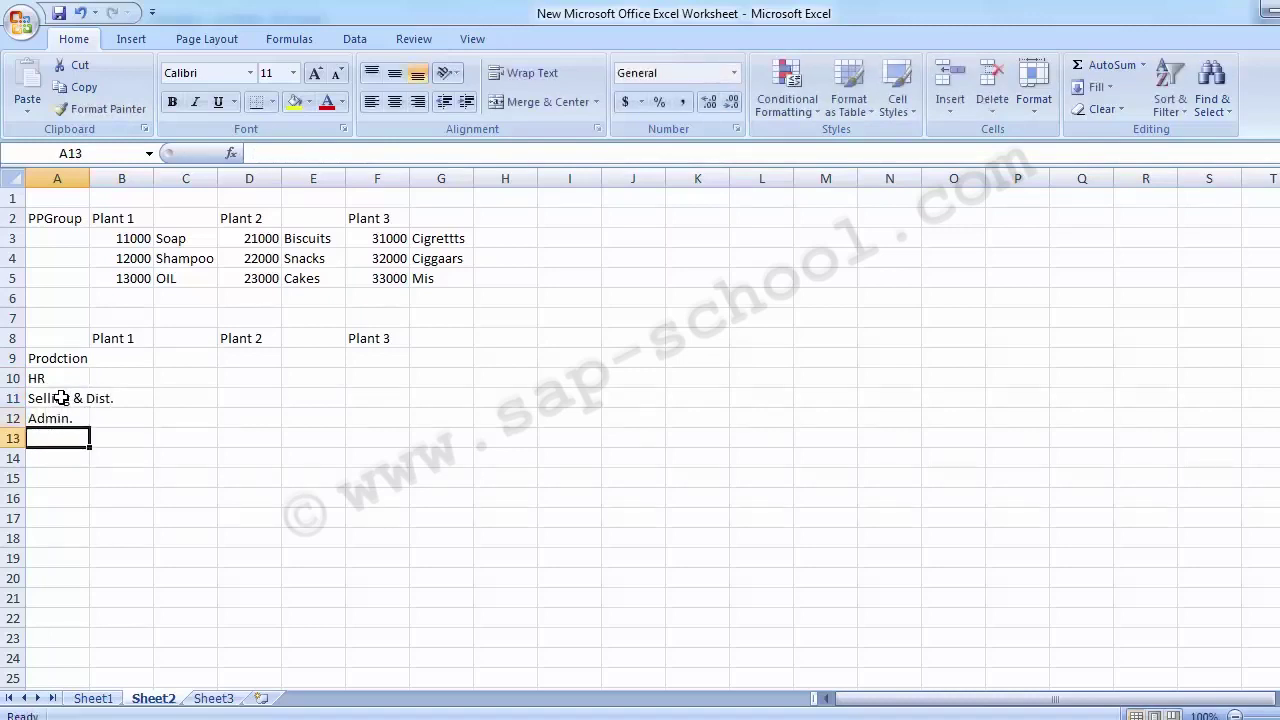
# Add the department labels Acconts in cell A13 and IT in cell A14.
pyautogui.write('Acconts')
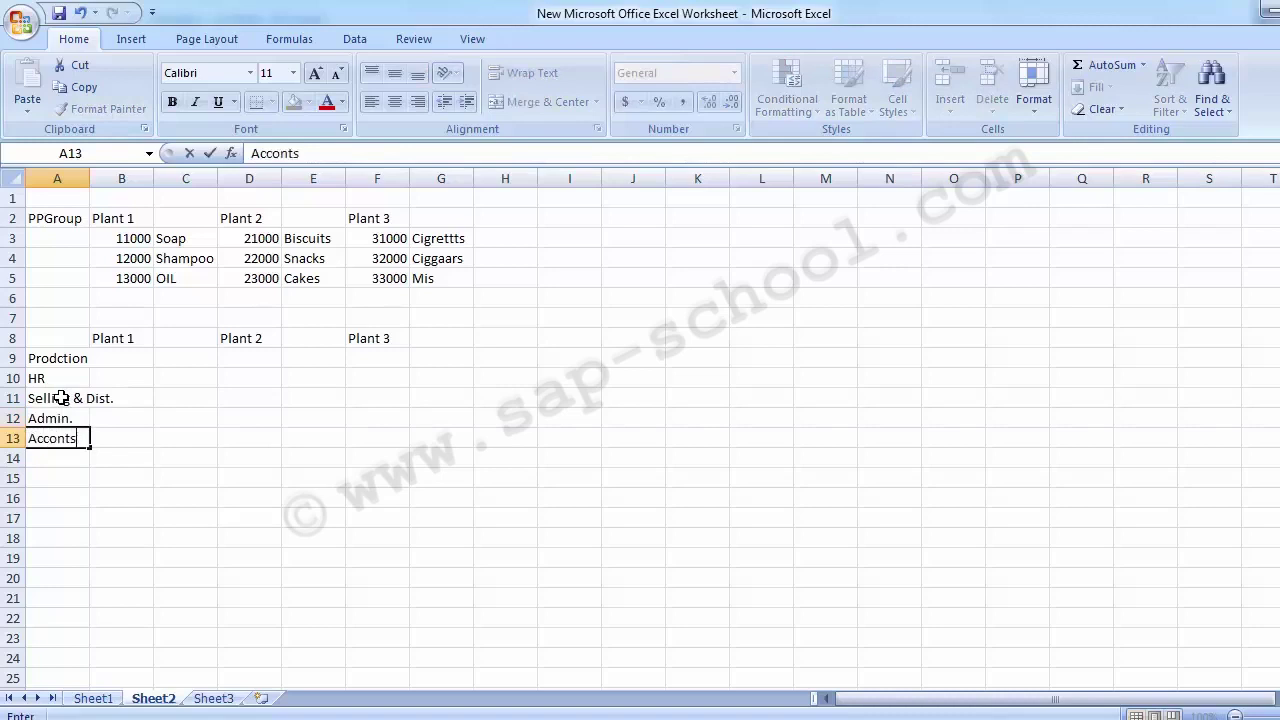
pyautogui.press('Return')
pyautogui.write('IT')
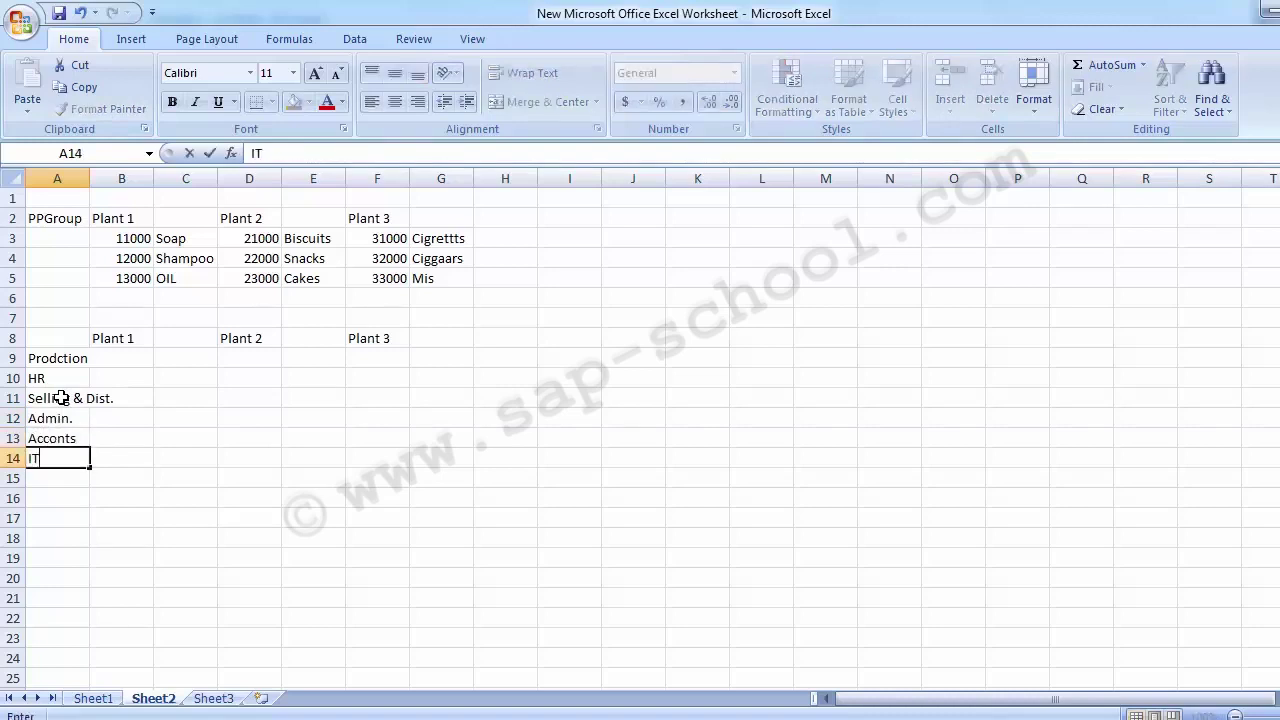
pyautogui.press('Up')
pyautogui.press('Right')
pyautogui.press('Up')
pyautogui.press('Up')
pyautogui.press('Up')
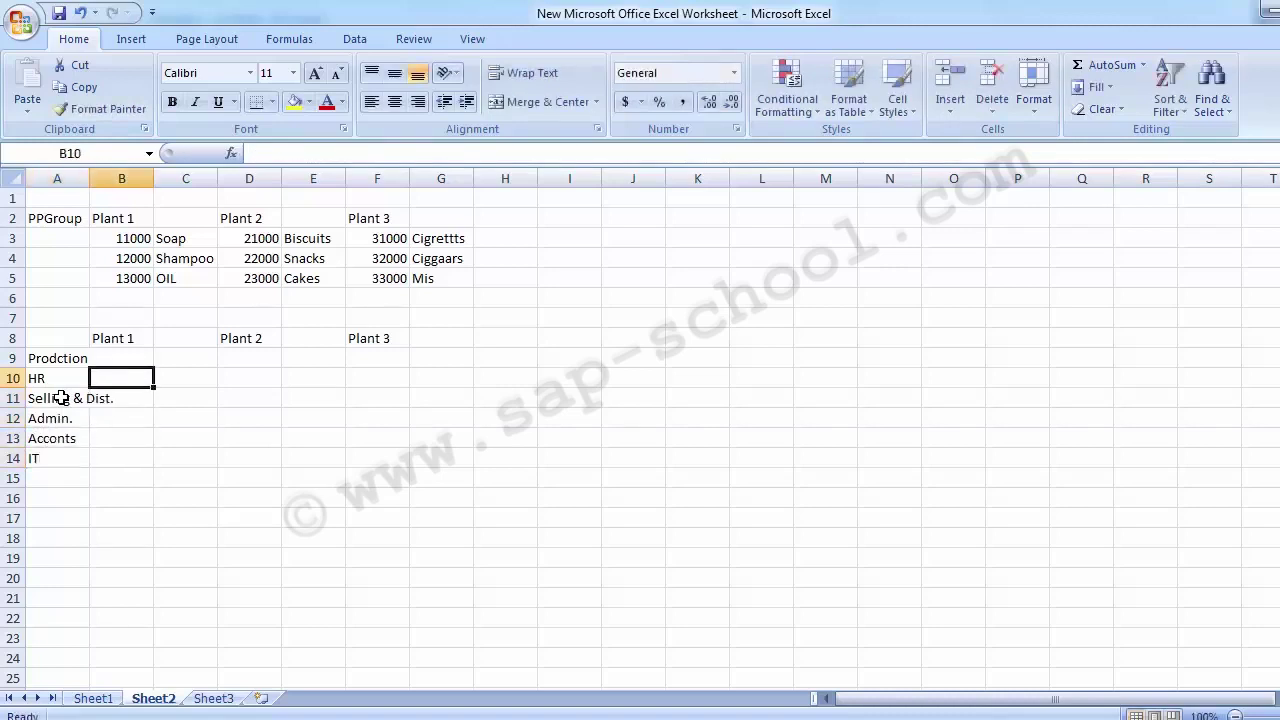
# Fit the width of column A to its longest label and select the department labels.
pyautogui.doubleClick(89, 176)
pyautogui.click(150, 355)
pyautogui.moveTo(90, 360); pyautogui.dragTo(68, 468)
# Enter 110000 in cell B9 as the Plant 1 cost center number for Prodction.
pyautogui.click(151, 361)
pyautogui.click(253, 357)
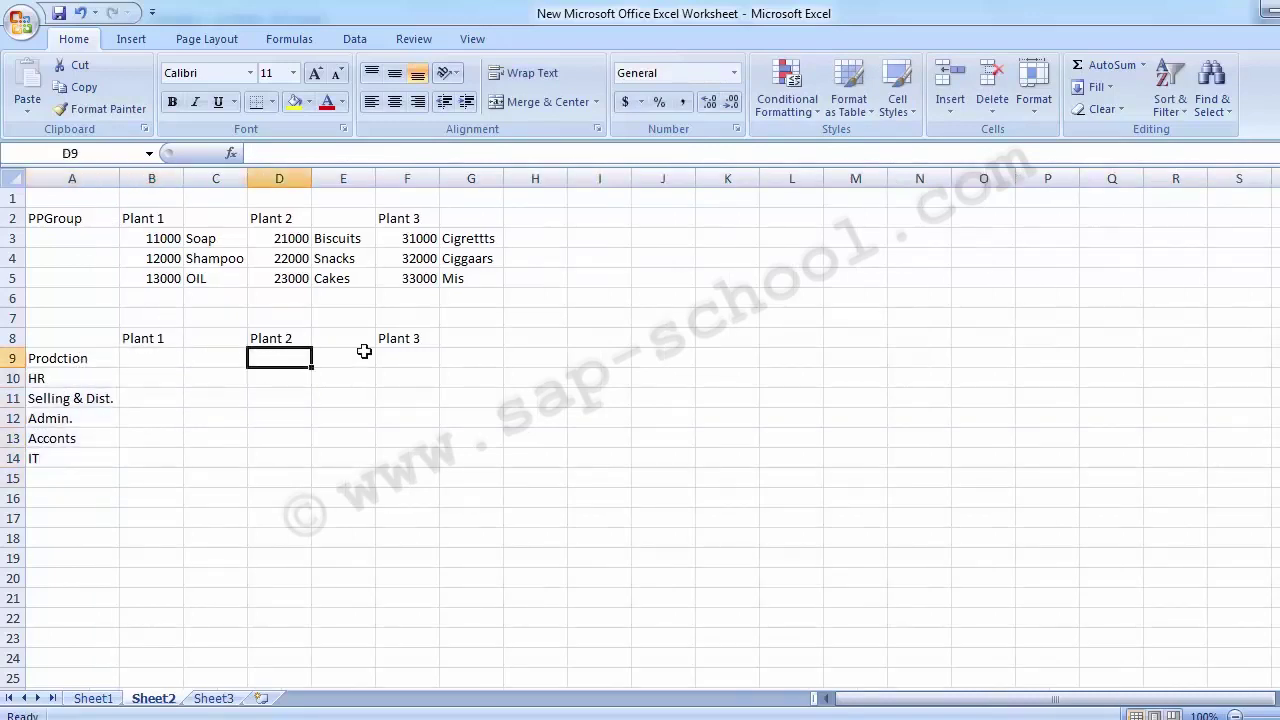
pyautogui.click(395, 357)
pyautogui.click(155, 360)
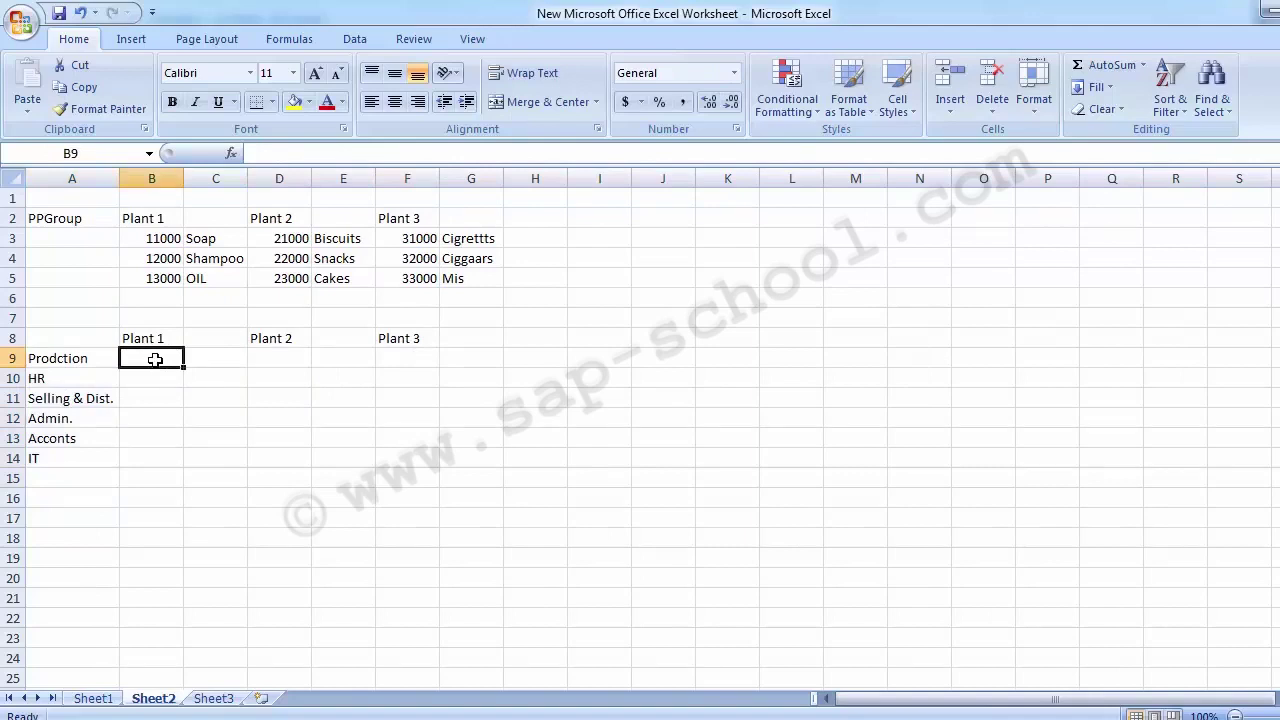
pyautogui.write('1')
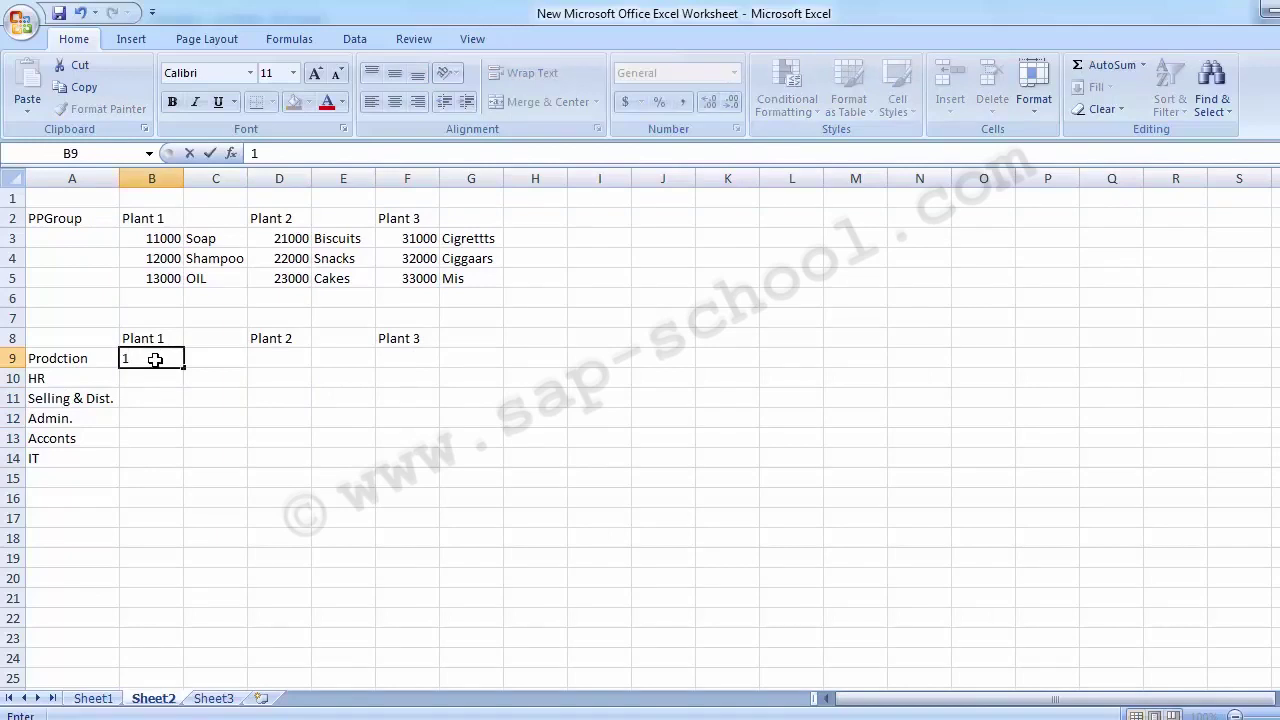
pyautogui.write('10000')
pyautogui.press('Return')
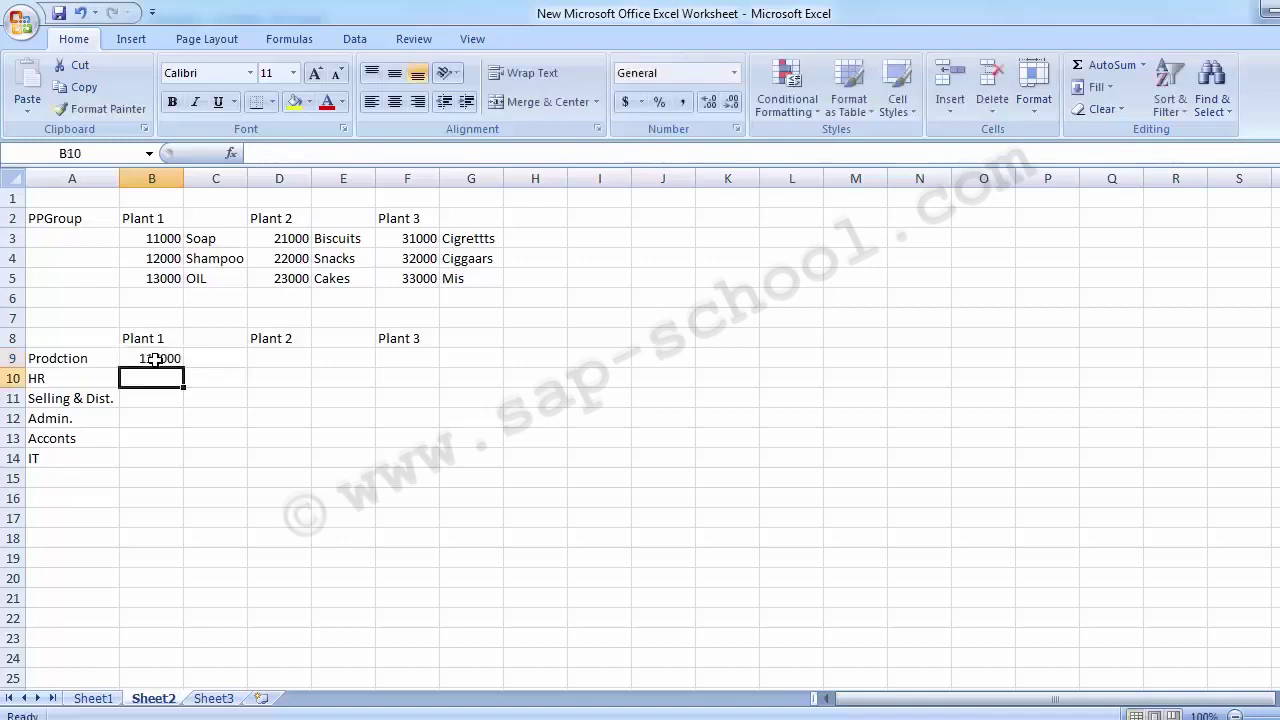
# Review the product numbering pattern under the upper Plant 1 heading in column B.
pyautogui.press('Up')
pyautogui.press('Up')
pyautogui.press('Up')
pyautogui.press('Up')
pyautogui.press('Up')
pyautogui.press('Up')
pyautogui.press('Down')
pyautogui.press('Down')
pyautogui.press('Down')
pyautogui.press('Down')
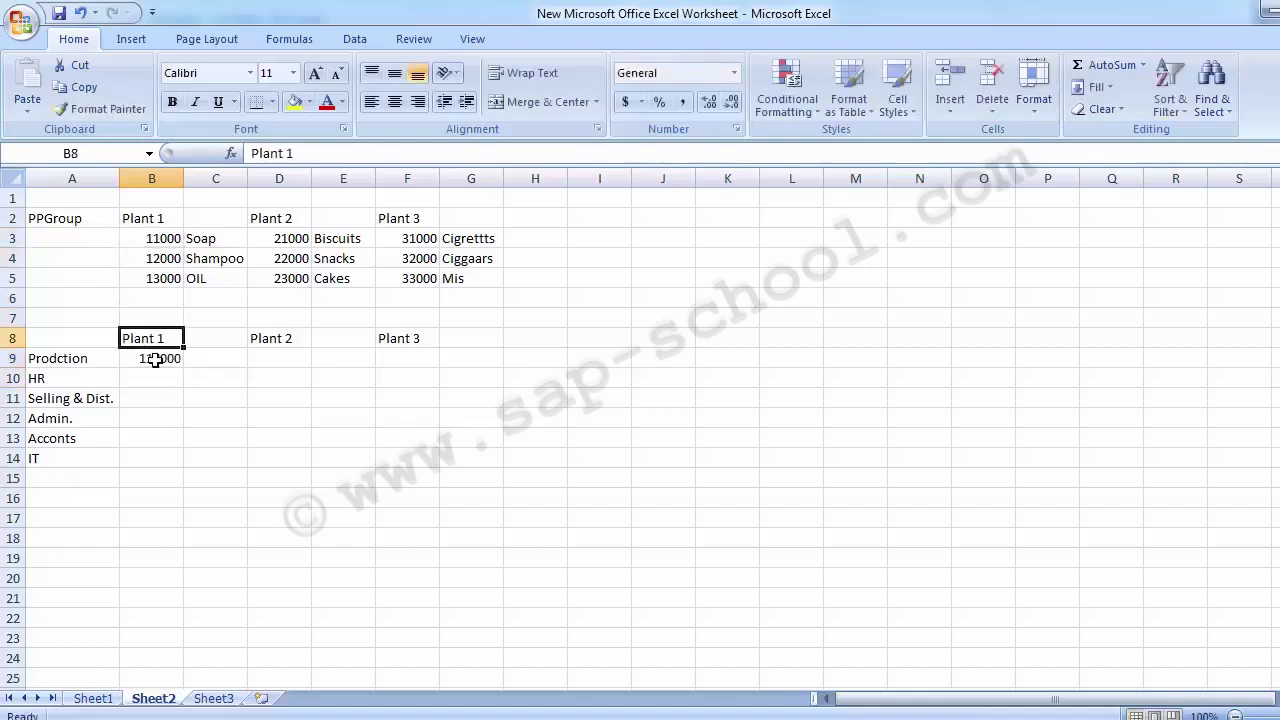
pyautogui.press('Down')
pyautogui.press('Down')
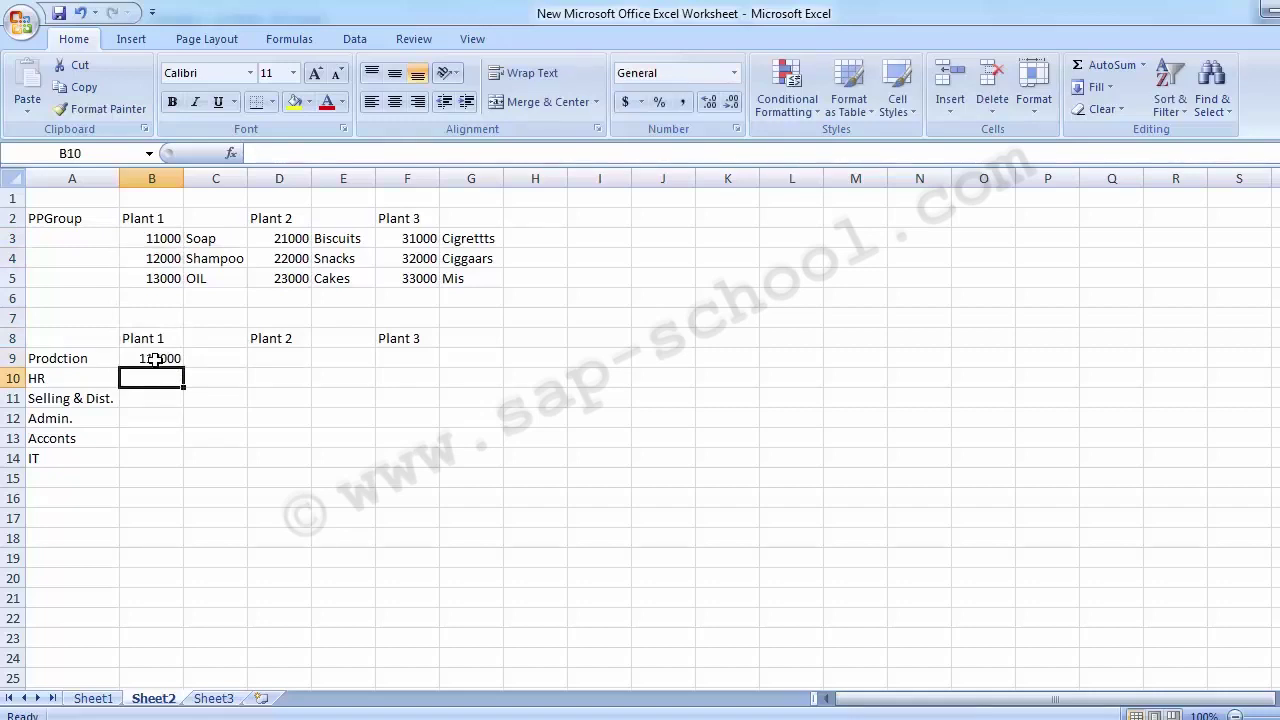
# Enter the Plant 1 numbers 120000 for HR in B10 and 130000 for Selling & Dist. in B11.
pyautogui.write('1200000')
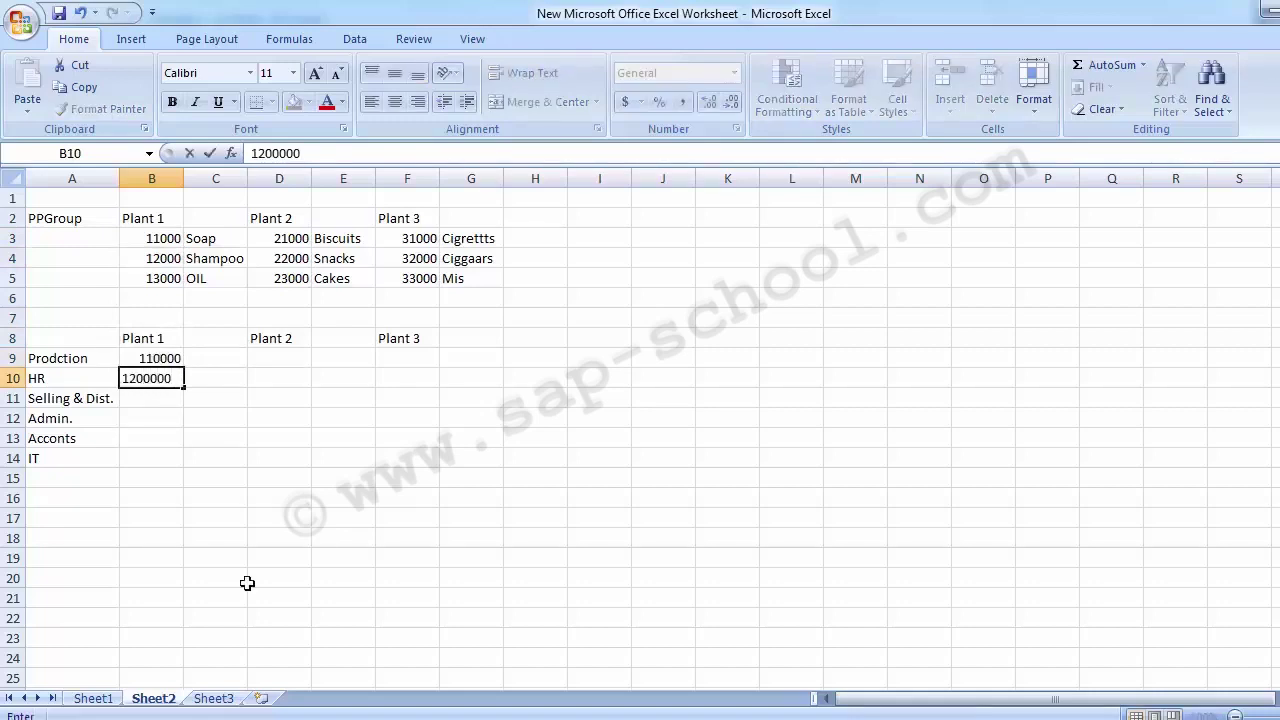
pyautogui.press('BackSpace')
pyautogui.press('Return')
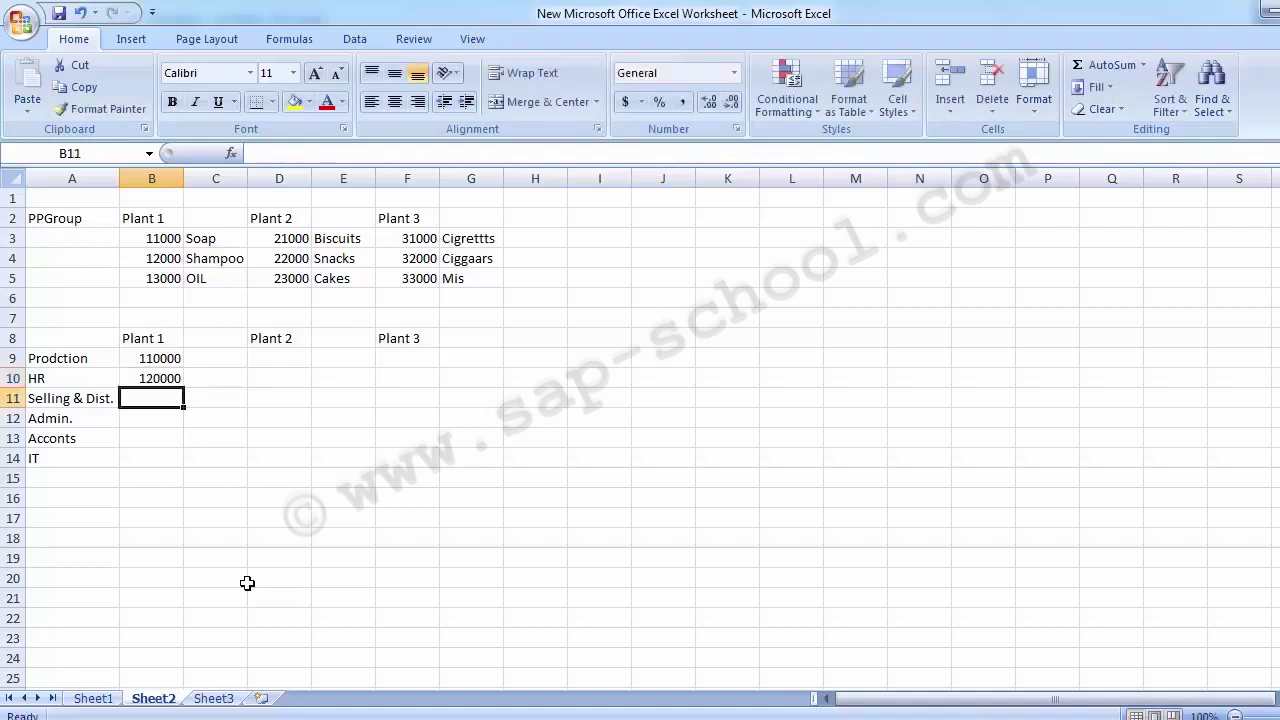
pyautogui.write('13000')
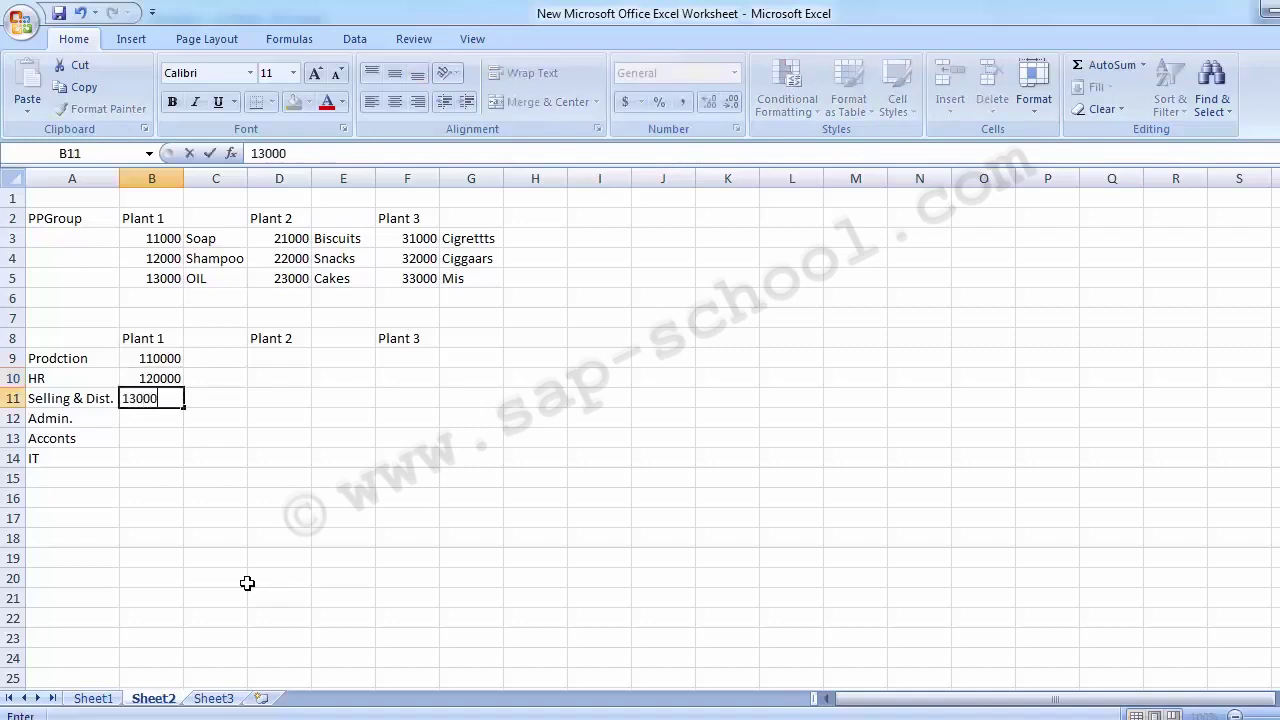
pyautogui.write('00')
pyautogui.press('BackSpace')
pyautogui.press('Return')
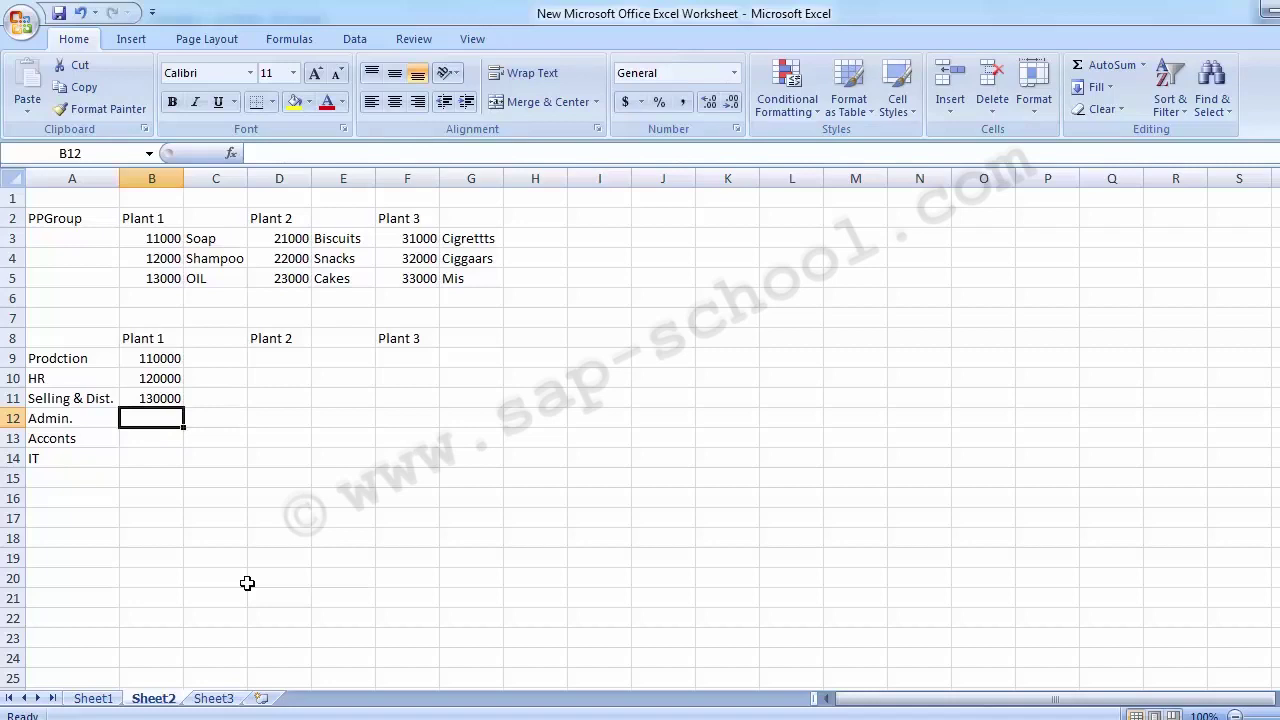
# Enter the Plant 1 numbers 140000 for Admin. in B12 and 150000 for Acconts in B13.
pyautogui.write('140000')
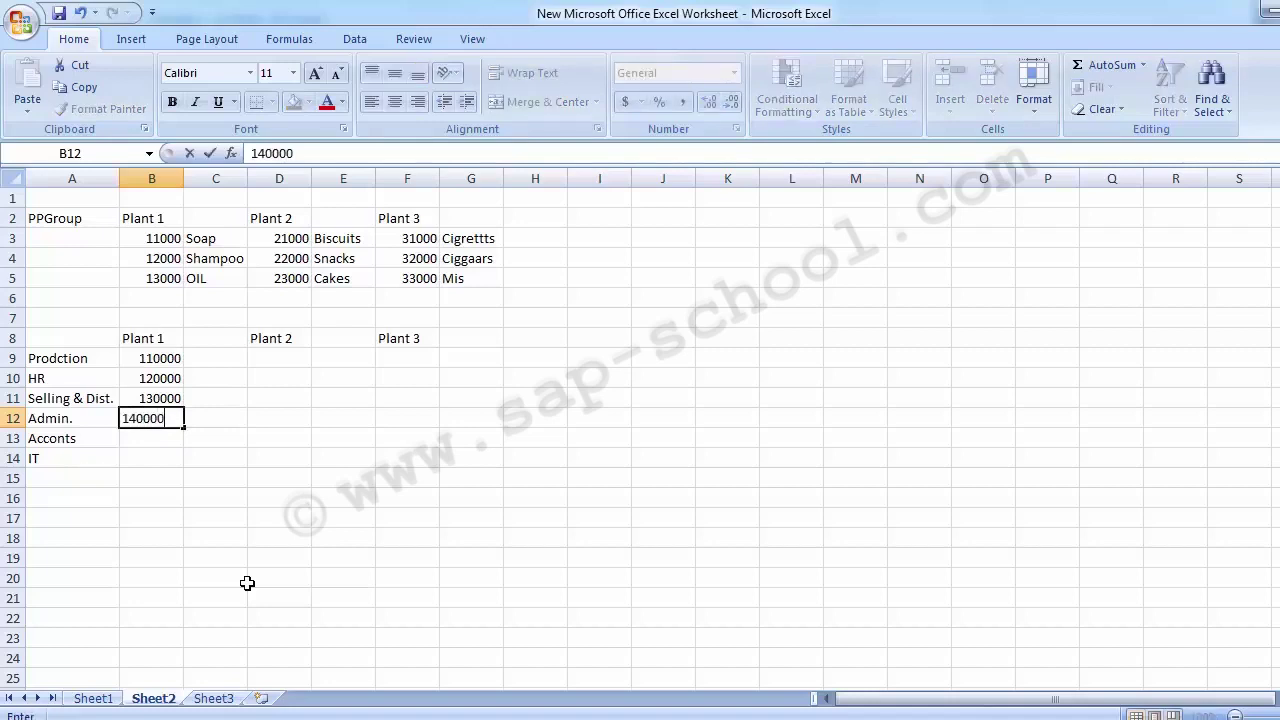
pyautogui.press('Return')
pyautogui.write('5000')
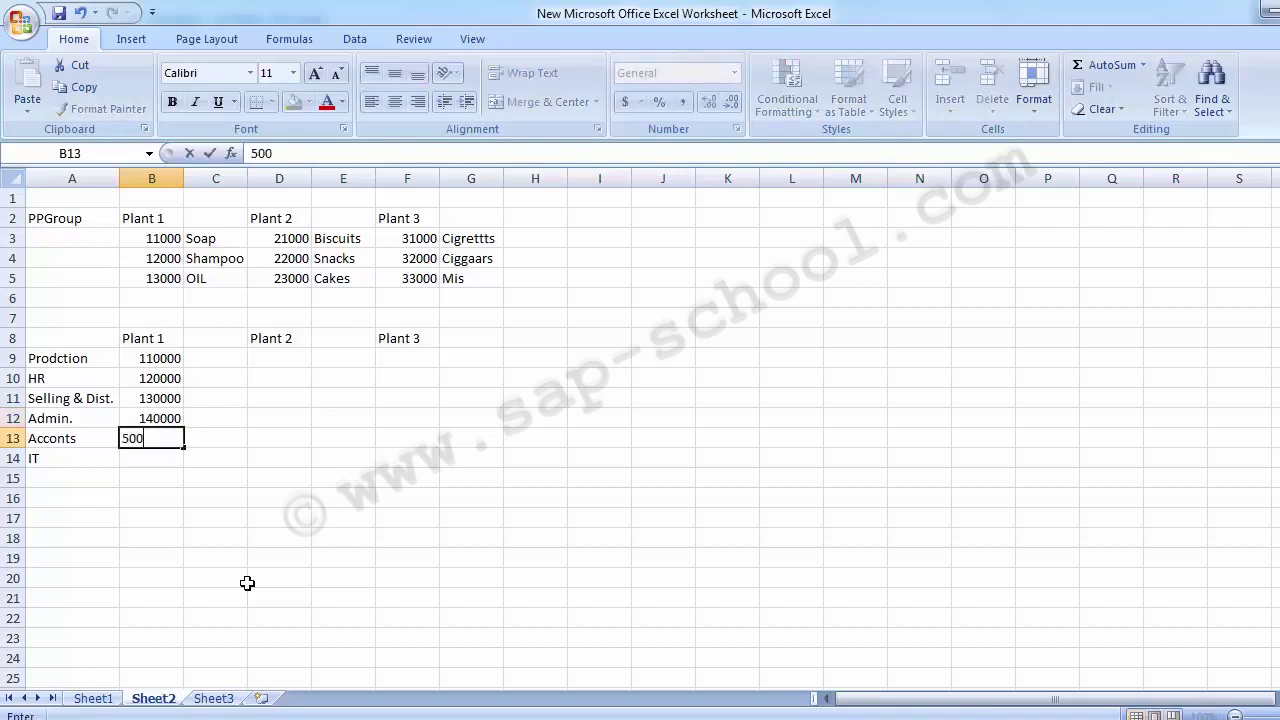
pyautogui.press('BackSpace')
pyautogui.press('BackSpace')
pyautogui.press('BackSpace')
pyautogui.press('BackSpace')
pyautogui.write('150000')
pyautogui.press('Return')
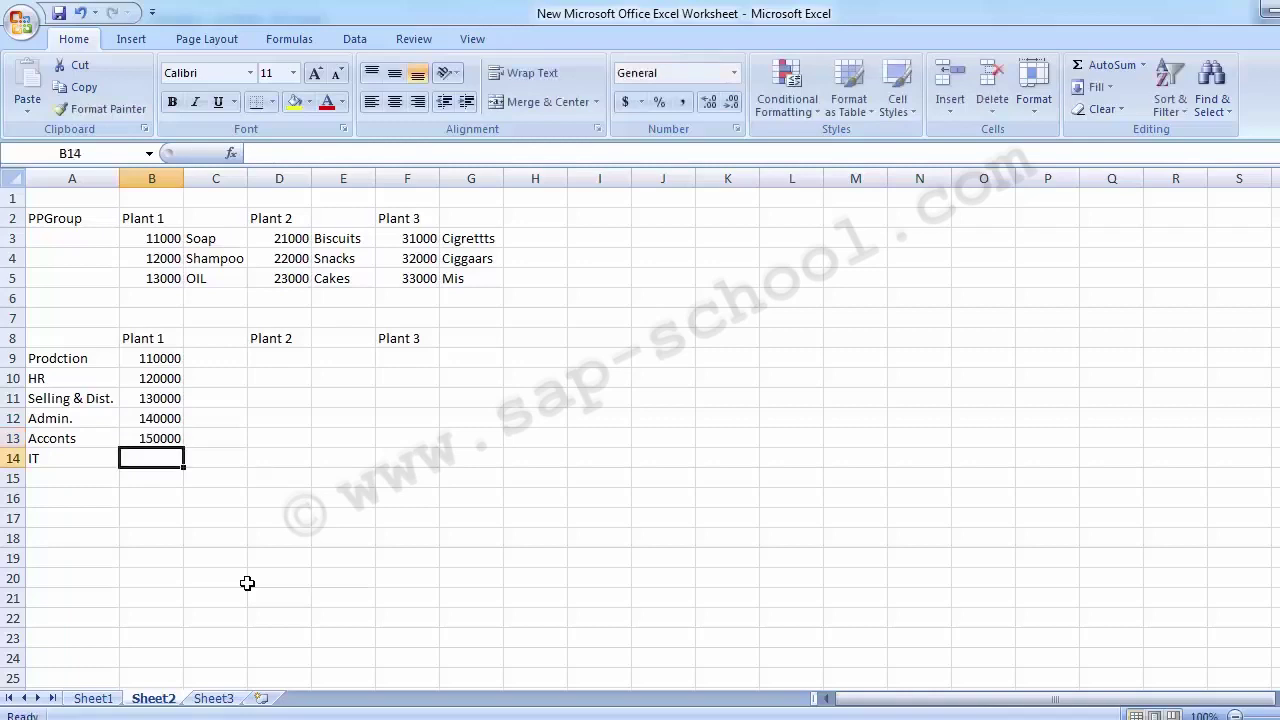
# Copy 110000 from cell B9, switch to SAP and paste it as the Cost Center number on the Create Cost Center initial screen.
pyautogui.press('Up')
pyautogui.press('Up')
pyautogui.press('Up')
pyautogui.press('Up')
pyautogui.press('Up')
pyautogui.press('Down')
pyautogui.press('Down')
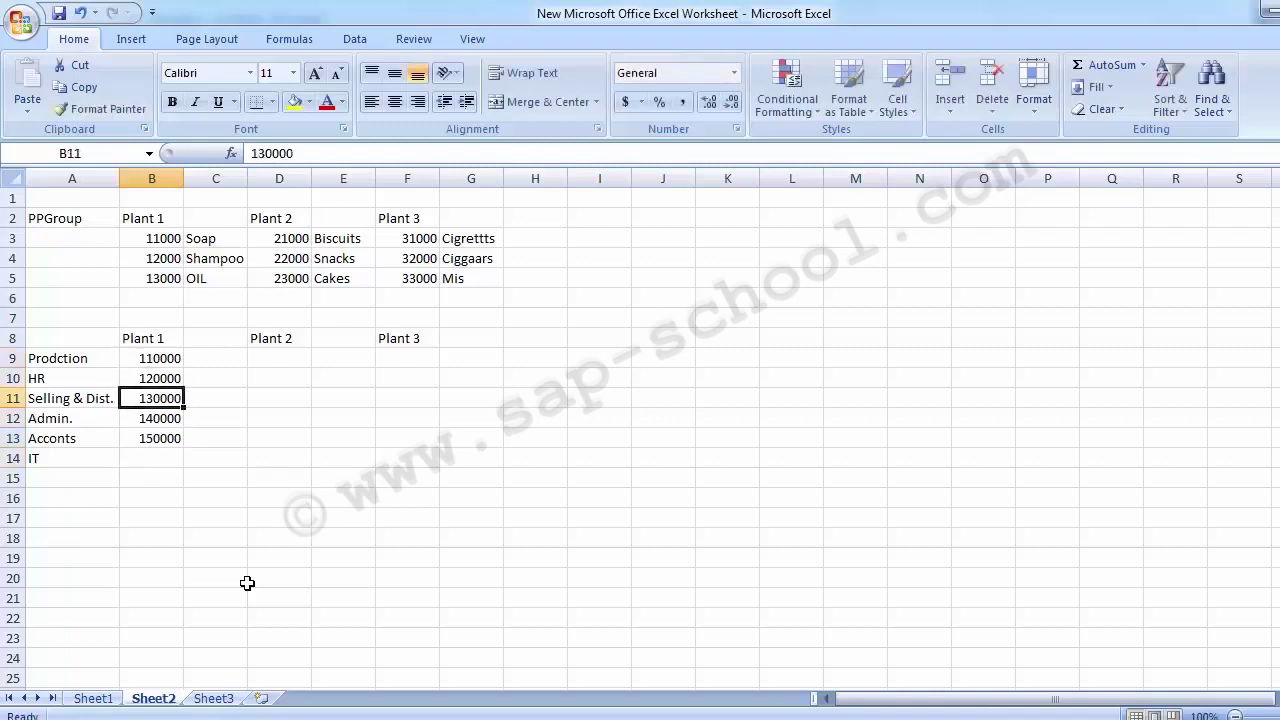
pyautogui.press('Up')
pyautogui.press('Up')
pyautogui.hotkey('ctrl', 'c')
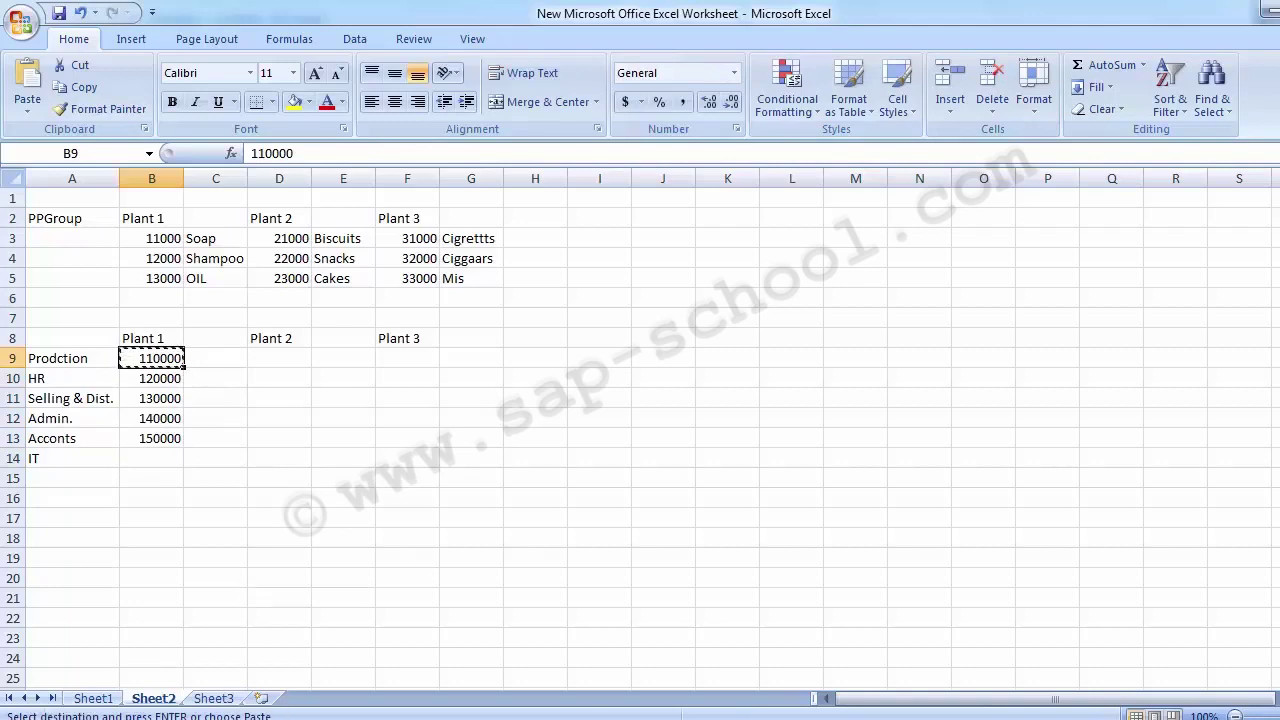
pyautogui.moveTo(594, 716)
pyautogui.click(594, 654)
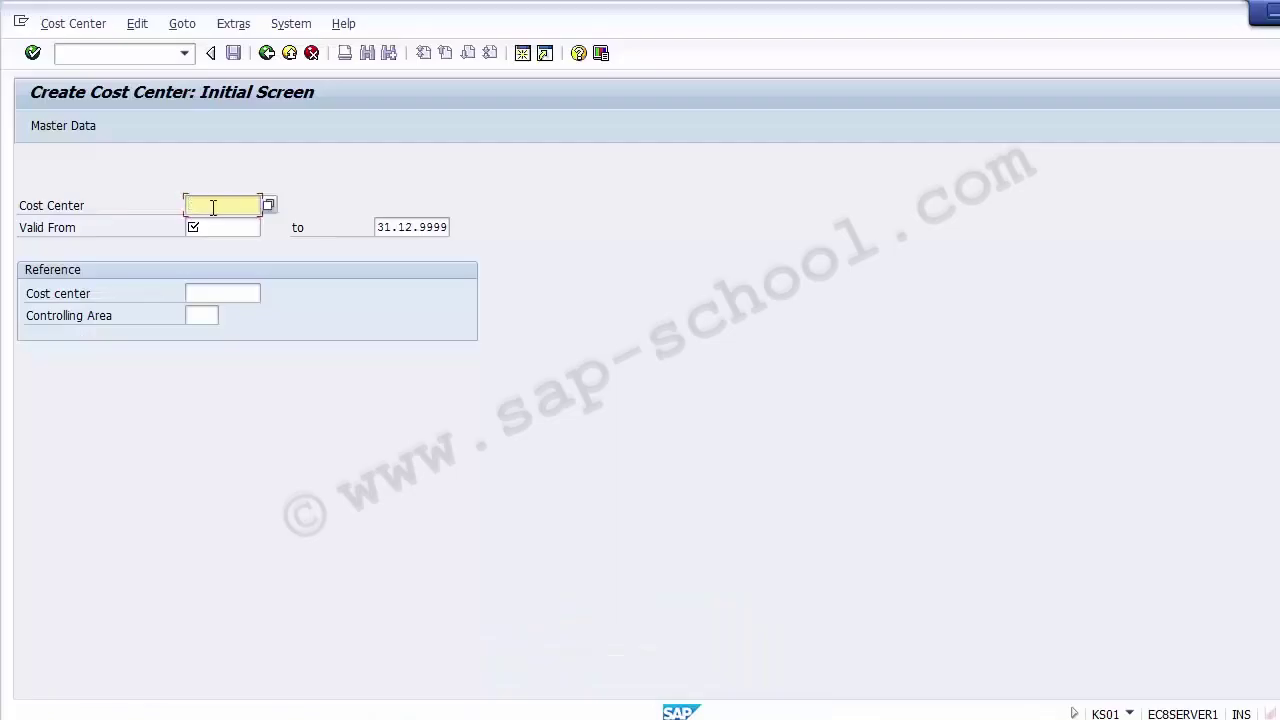
pyautogui.hotkey('ctrl', 'v')
pyautogui.click(224, 228)
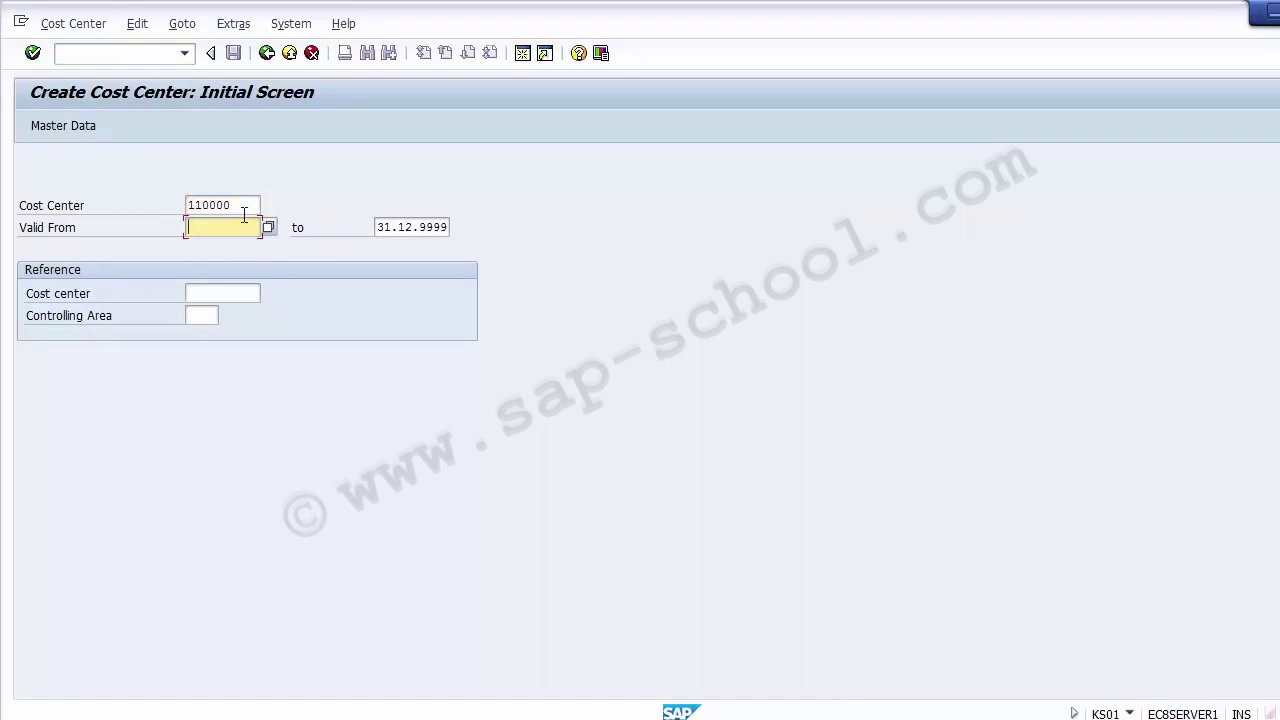
pyautogui.click(247, 208)
pyautogui.moveTo(245, 209); pyautogui.dragTo(170, 210)
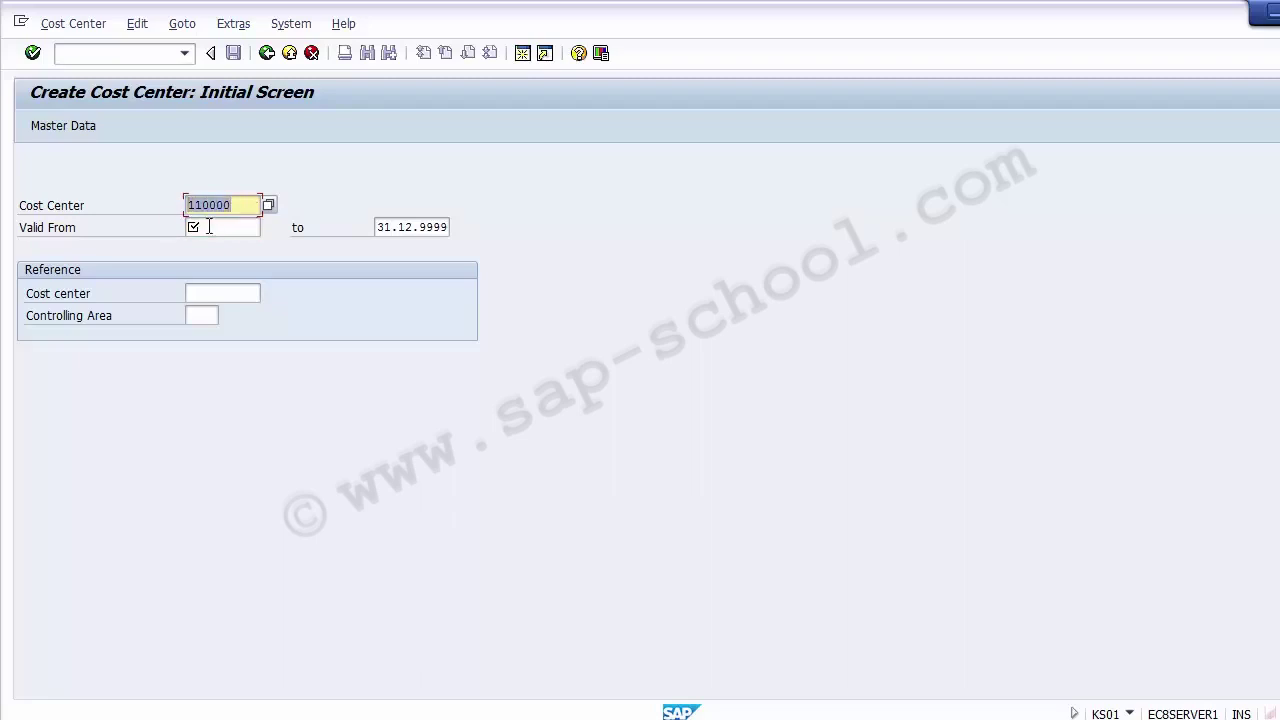
# Enter 01.04.2014 as the Valid From date for cost center 110000.
pyautogui.click(209, 227)
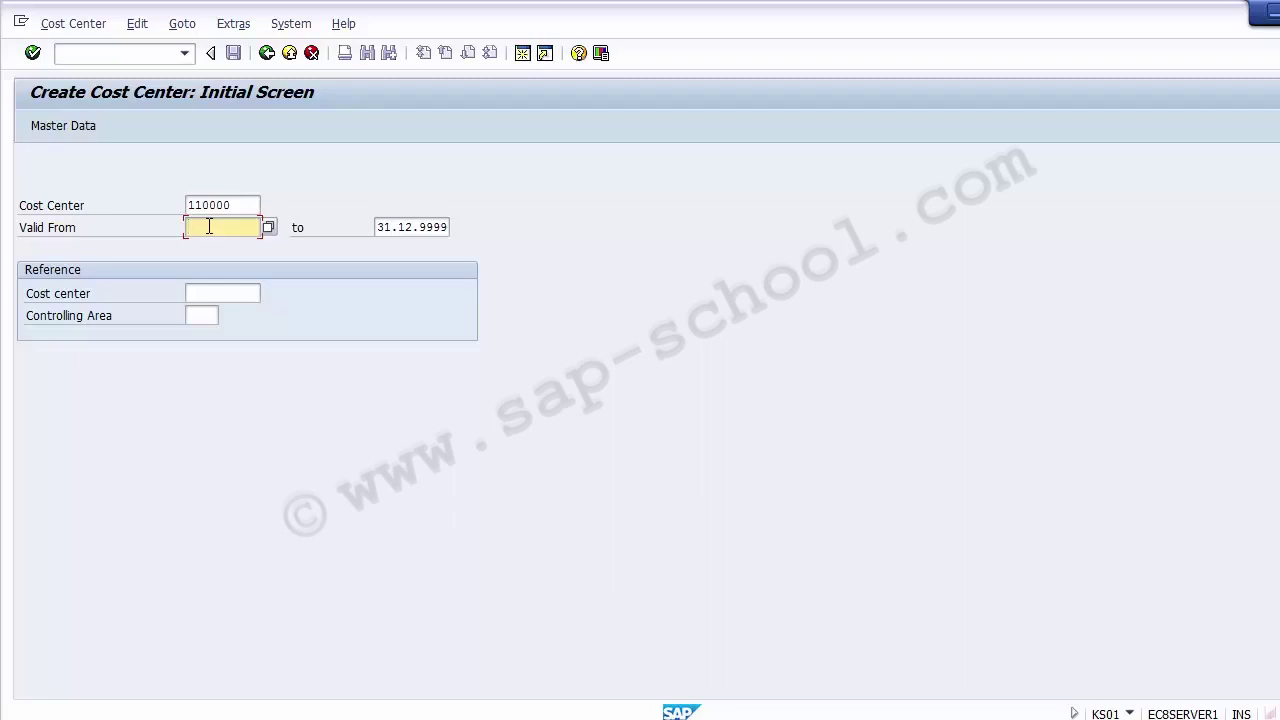
pyautogui.write('01.04.2014')
# Set the end of the cost center's validity period to 31.12.2014.
pyautogui.click(430, 227)
pyautogui.moveTo(420, 227); pyautogui.dragTo(456, 220)
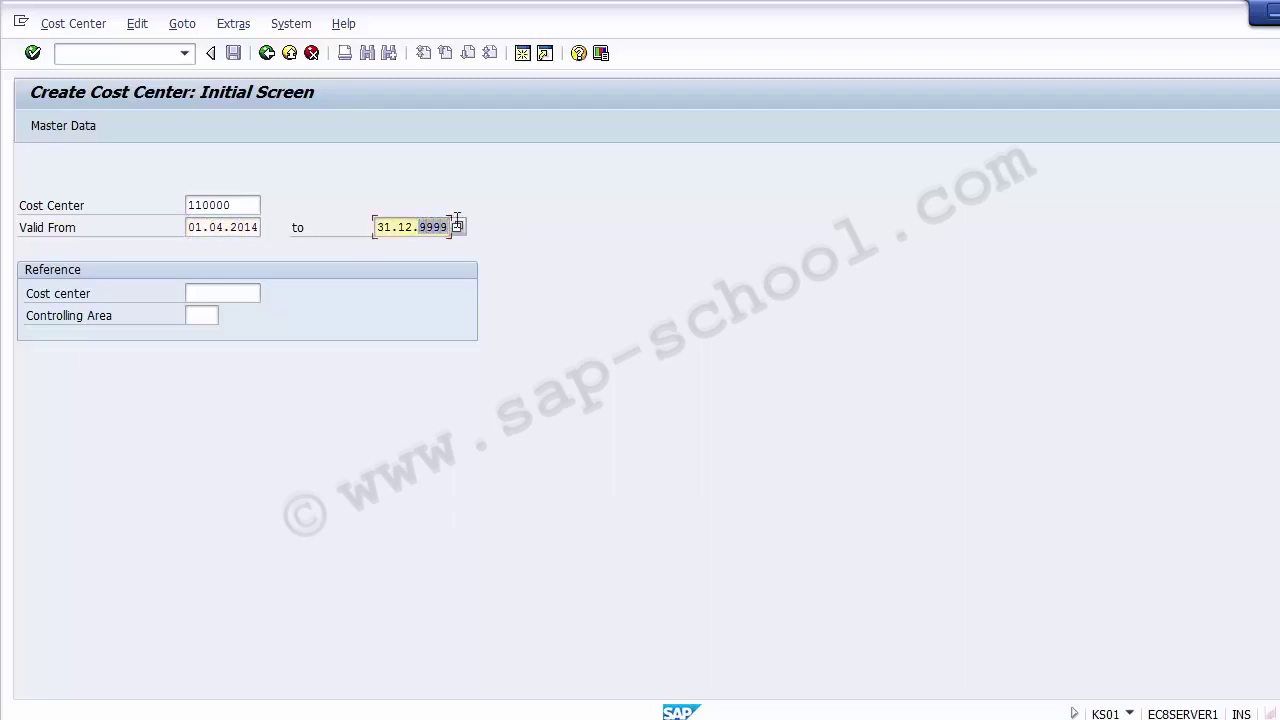
pyautogui.click(421, 226)
pyautogui.press('Delete')
pyautogui.press('Delete')
pyautogui.press('Delete')
pyautogui.press('Delete')
pyautogui.write('2014')
pyautogui.doubleClick(240, 205)
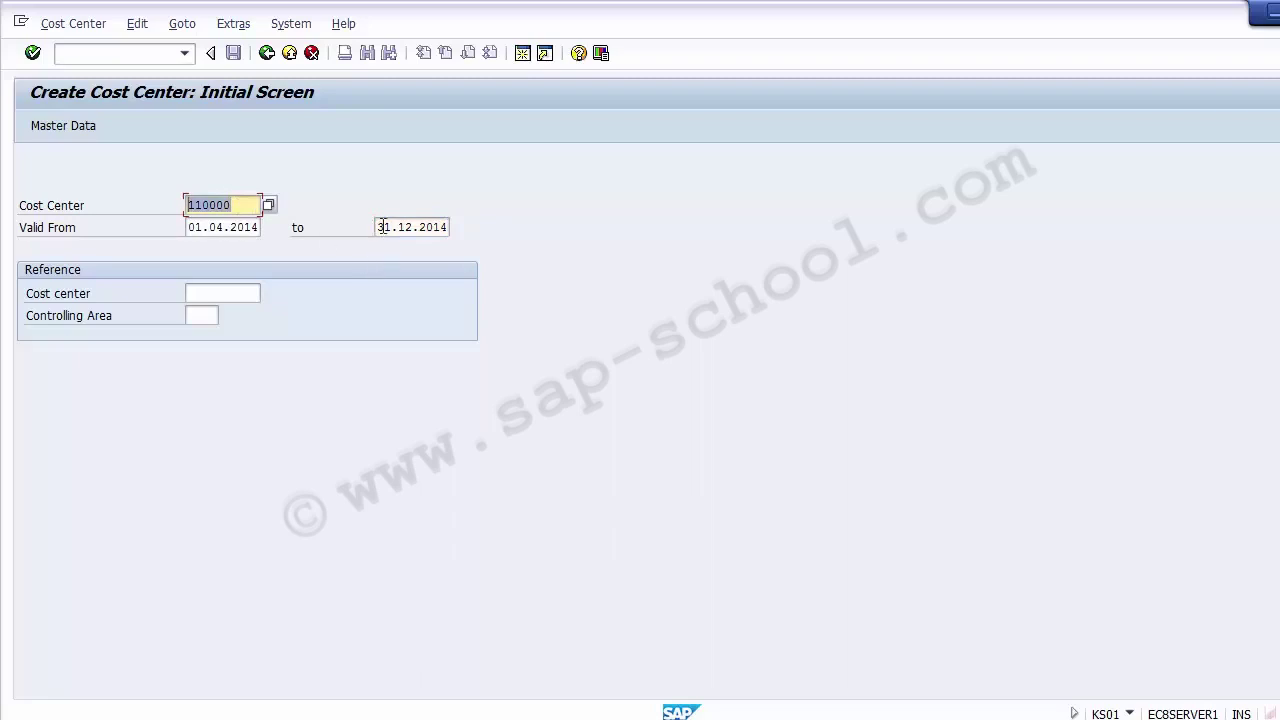
pyautogui.moveTo(378, 227); pyautogui.dragTo(471, 223)
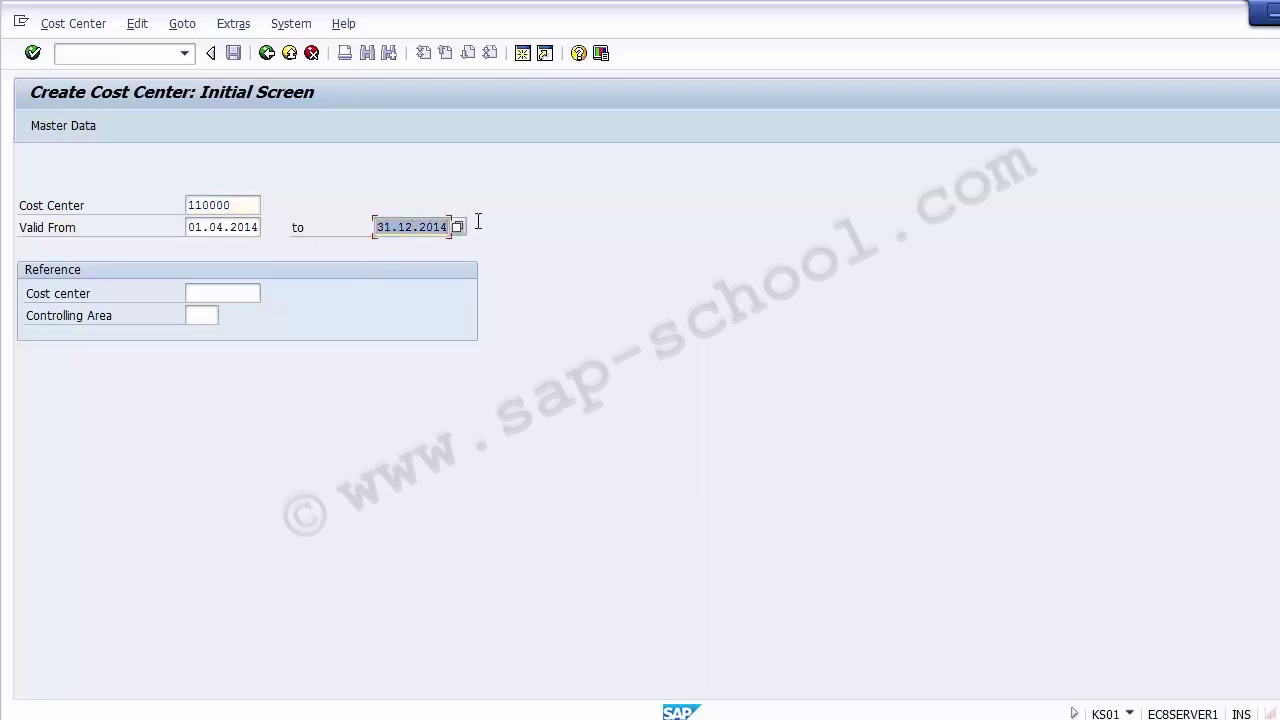
pyautogui.click(445, 227)
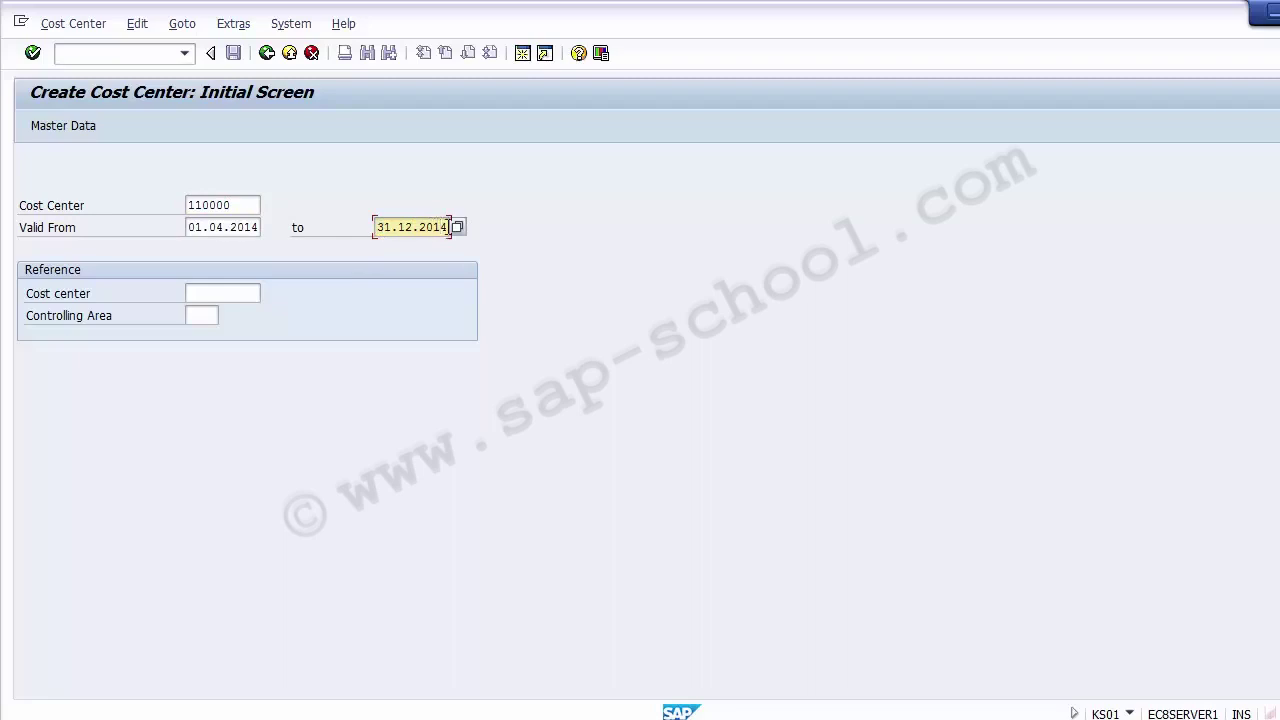
# Set the validity end date back to 31.12.9999 and continue to the Basic Screen of the cost center.
pyautogui.press('BackSpace')
pyautogui.write('8')
pyautogui.press('BackSpace')
pyautogui.press('BackSpace')
pyautogui.press('BackSpace')
pyautogui.press('BackSpace')
pyautogui.write('9999')
pyautogui.click(235, 206)
pyautogui.click(238, 227)
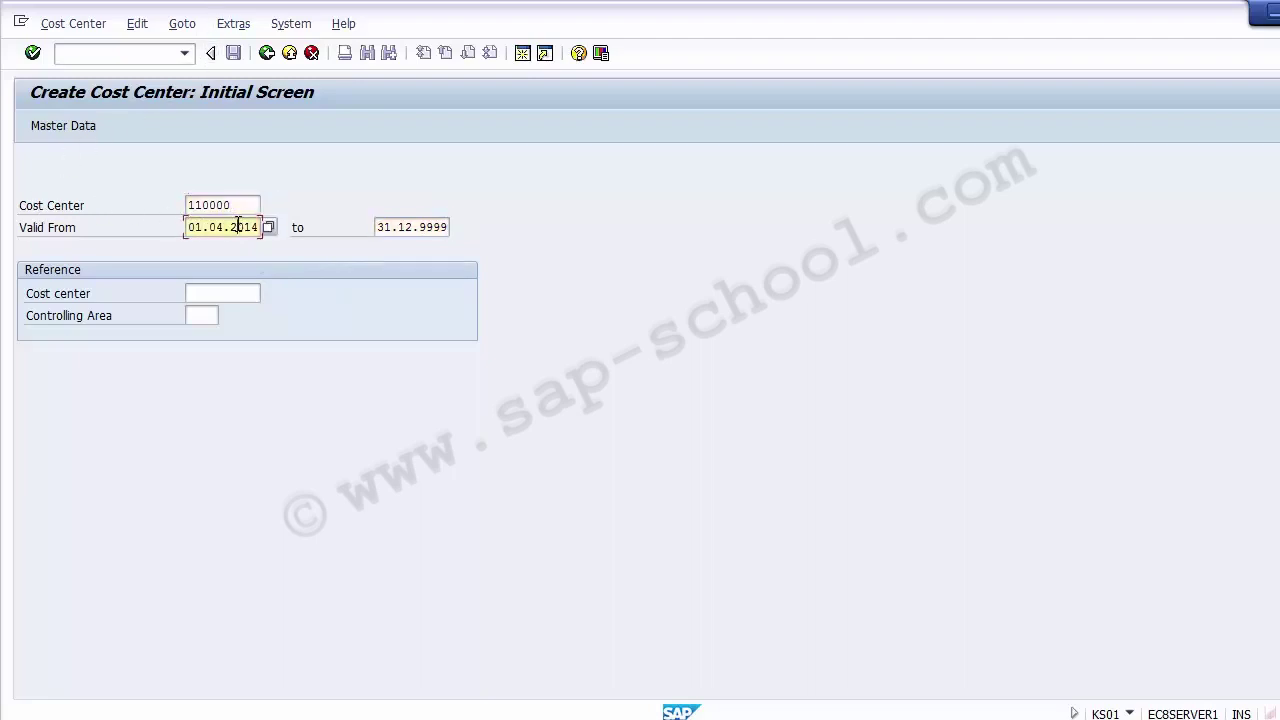
pyautogui.press('Return')
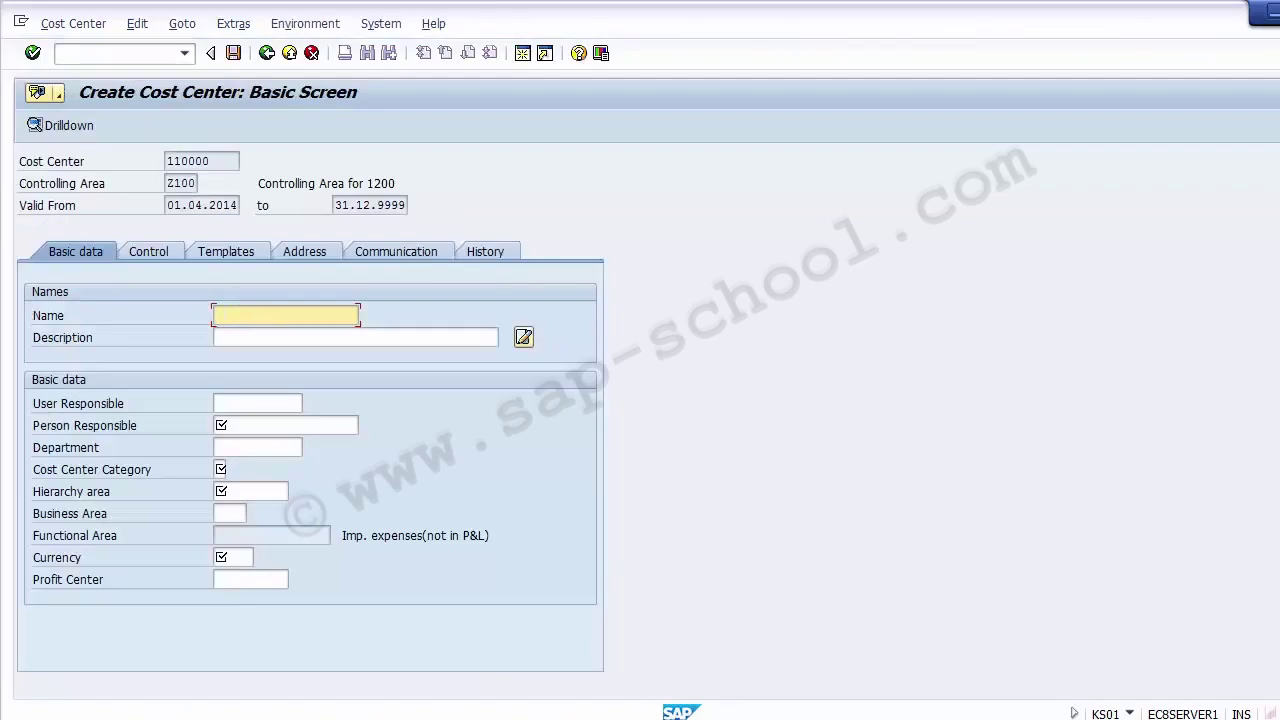
# Copy Prodction from cell A9 in the Excel sheet, switch back to SAP and paste it as the cost center's Name and Description.
pyautogui.hotkey('alt', 'Tab')
pyautogui.click(81, 358)
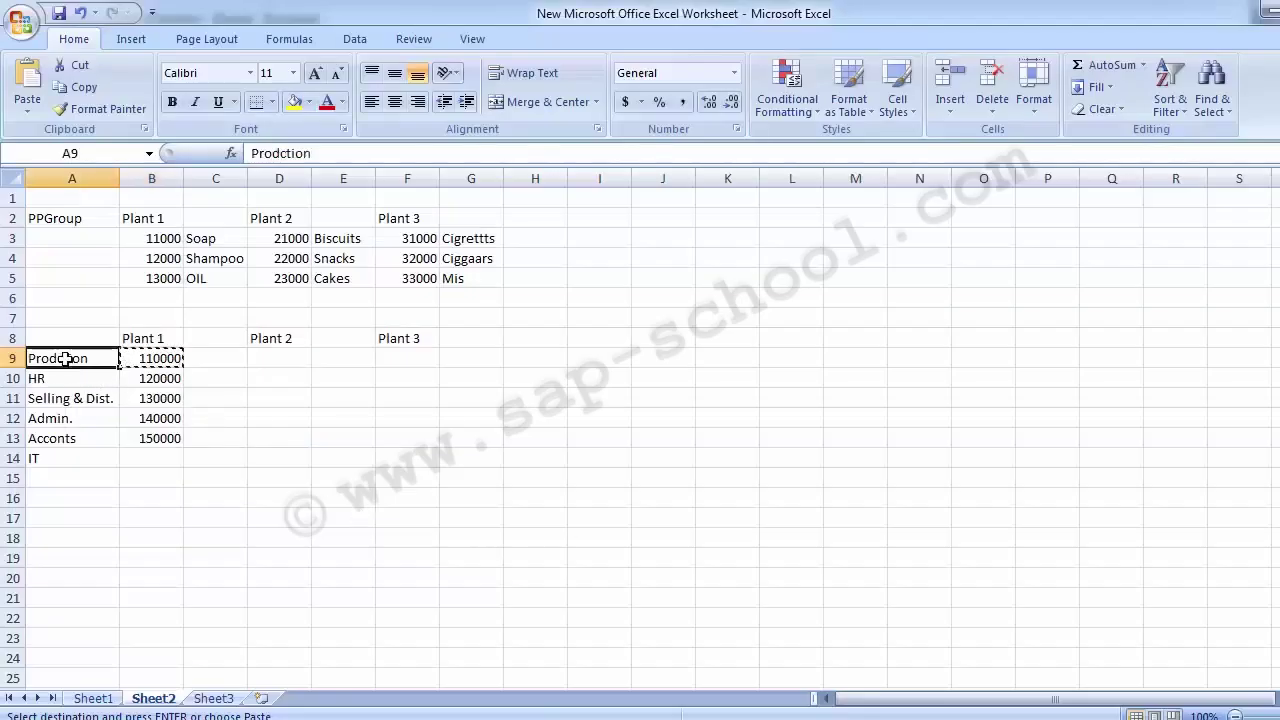
pyautogui.hotkey('ctrl', 'c')
pyautogui.hotkey('alt', 'Tab')
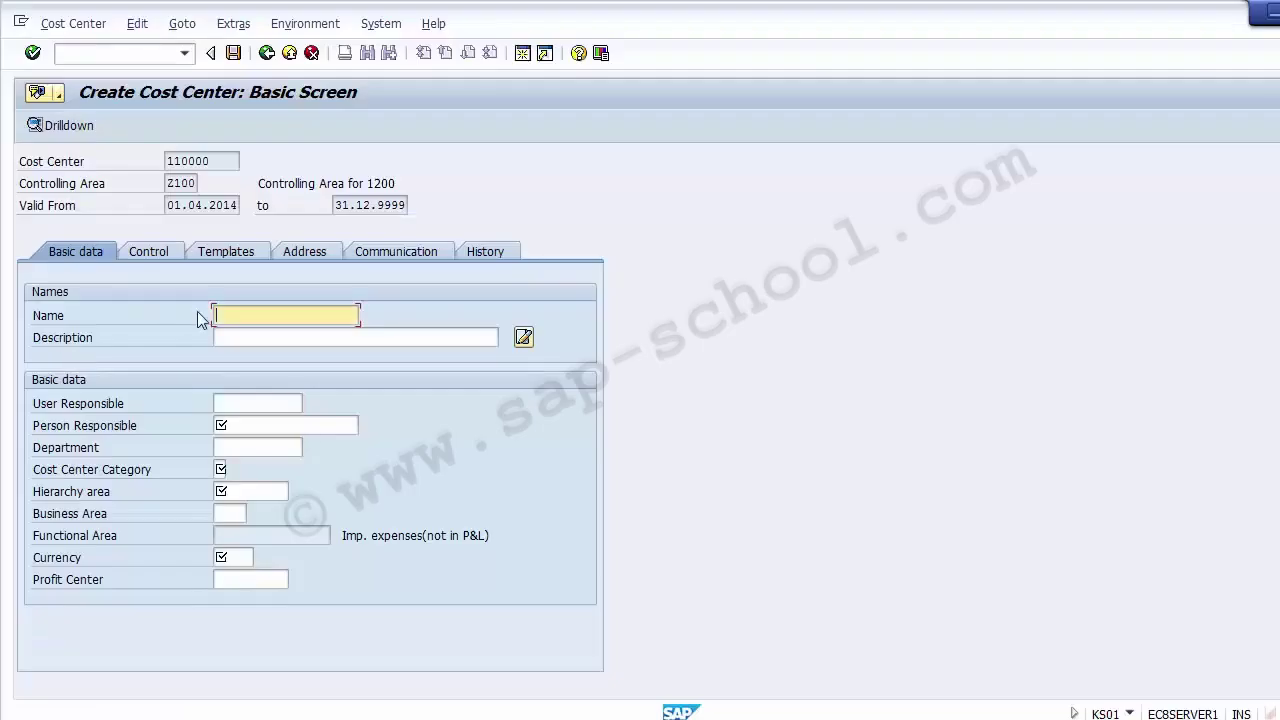
pyautogui.hotkey('ctrl', 'v')
pyautogui.press('Tab')
pyautogui.hotkey('ctrl', 'v')
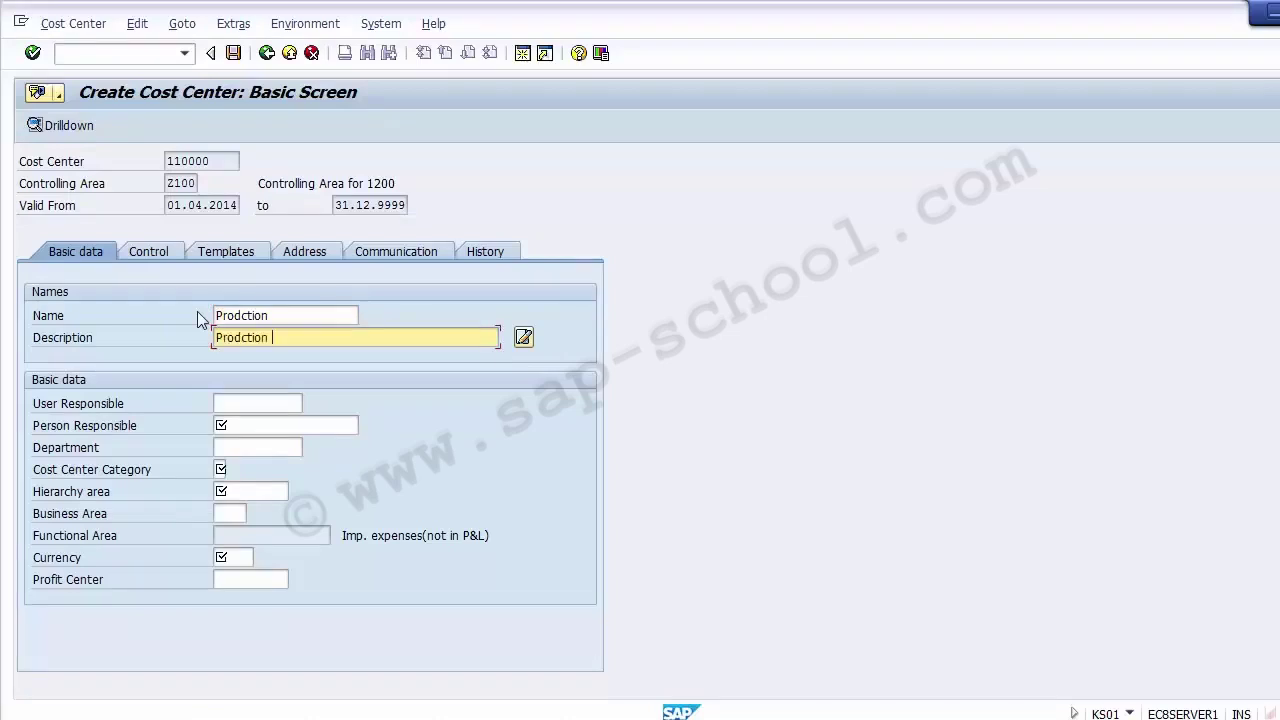
# Enter the responsible person's name and paste Prodction as the Department.
pyautogui.press('Tab')
pyautogui.press('Tab')
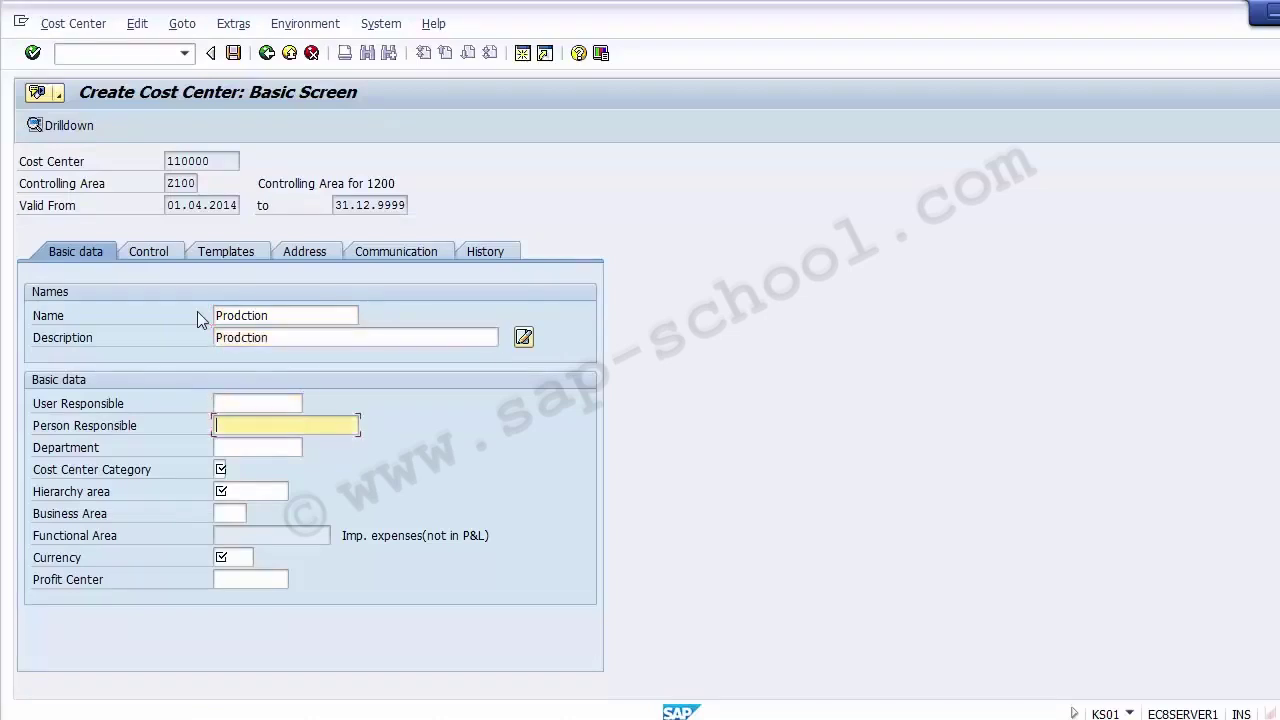
pyautogui.write('JOE')
pyautogui.press('Tab')
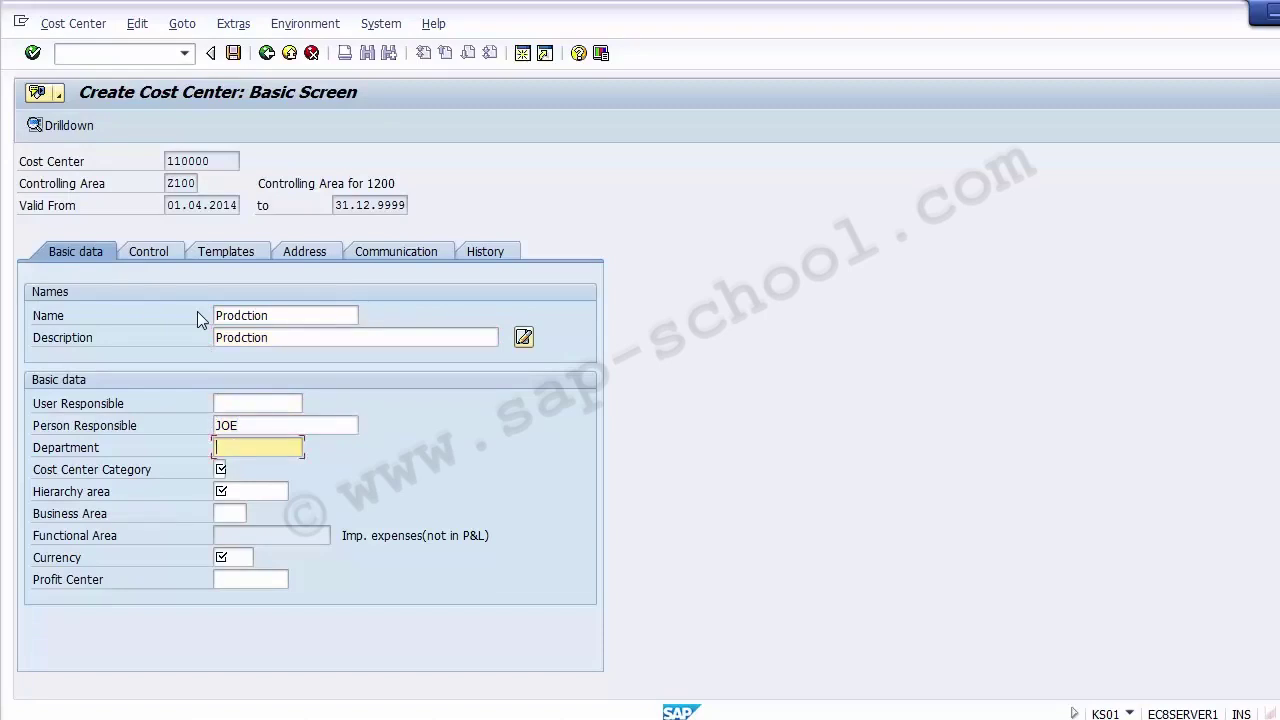
pyautogui.hotkey('ctrl', 'v')
pyautogui.press('Tab')
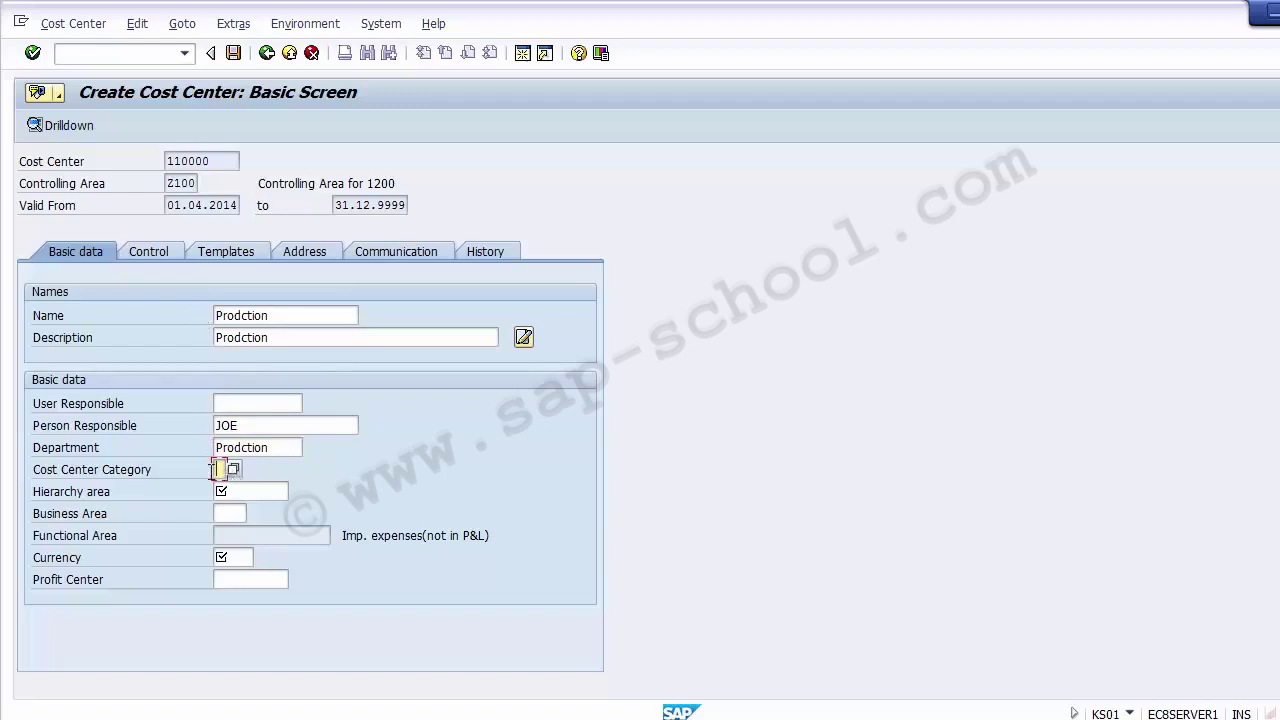
# Choose Cost Center Category 1, Production, from the list of possible categories.
pyautogui.click(120, 478)
pyautogui.click(223, 470)
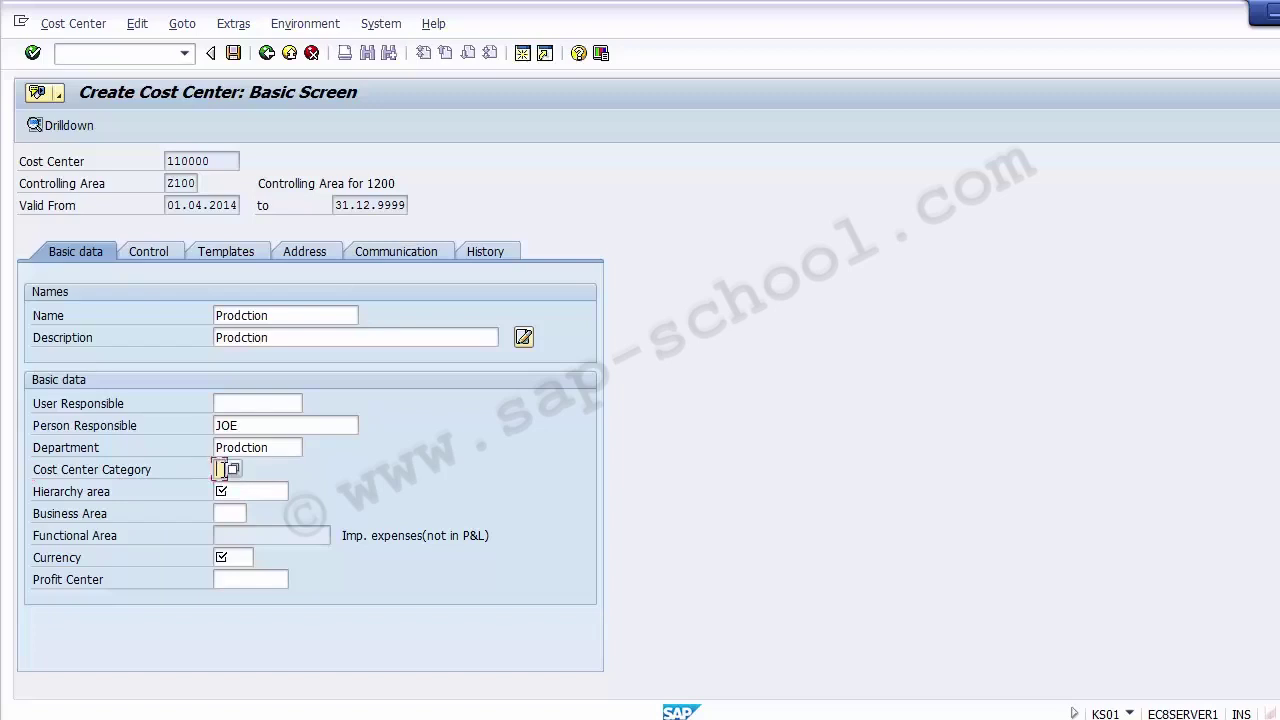
pyautogui.click(236, 471)
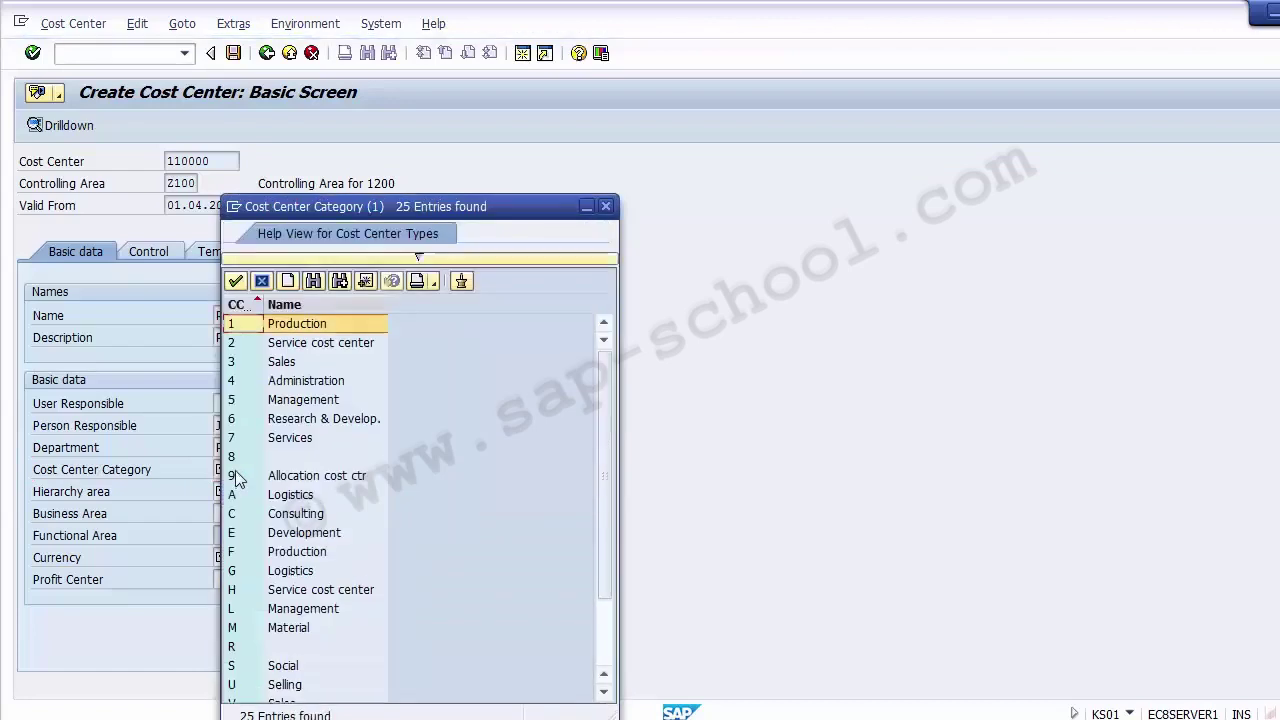
pyautogui.press('Down')
pyautogui.press('Down')
pyautogui.press('Down')
pyautogui.press('Down')
pyautogui.press('Down')
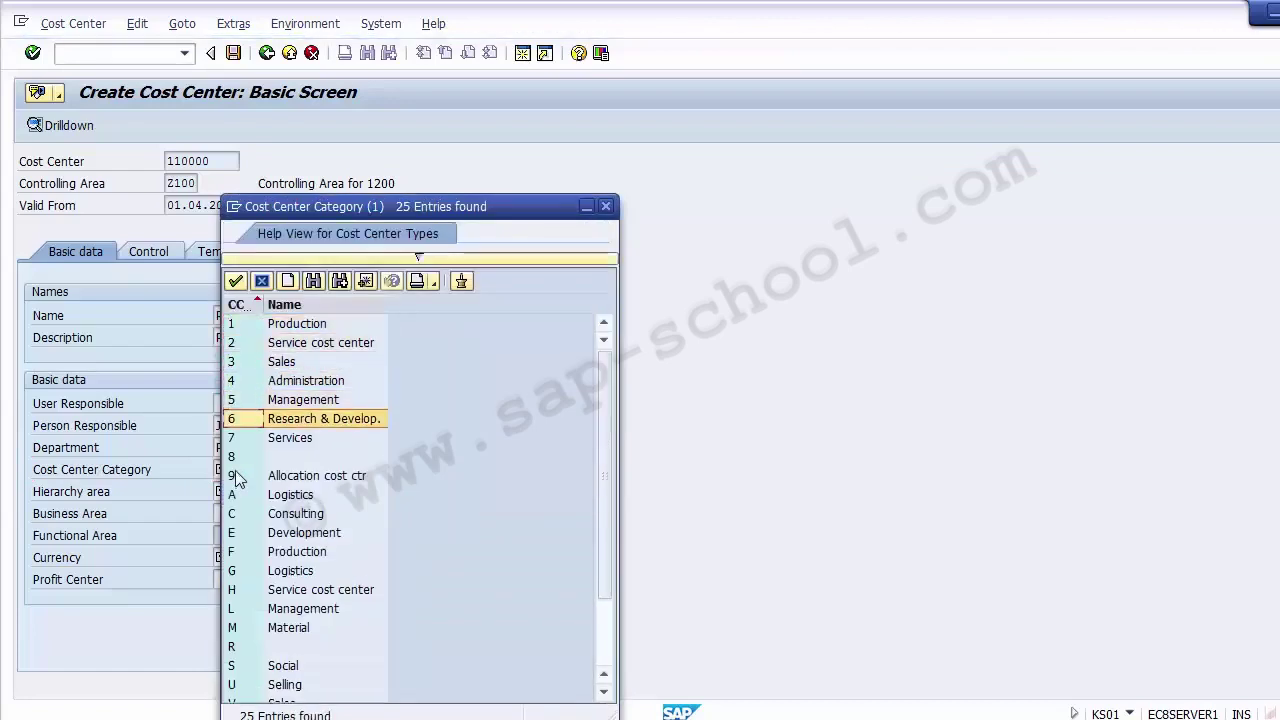
pyautogui.press('Up')
pyautogui.press('Up')
pyautogui.press('Up')
pyautogui.press('Up')
pyautogui.press('Up')
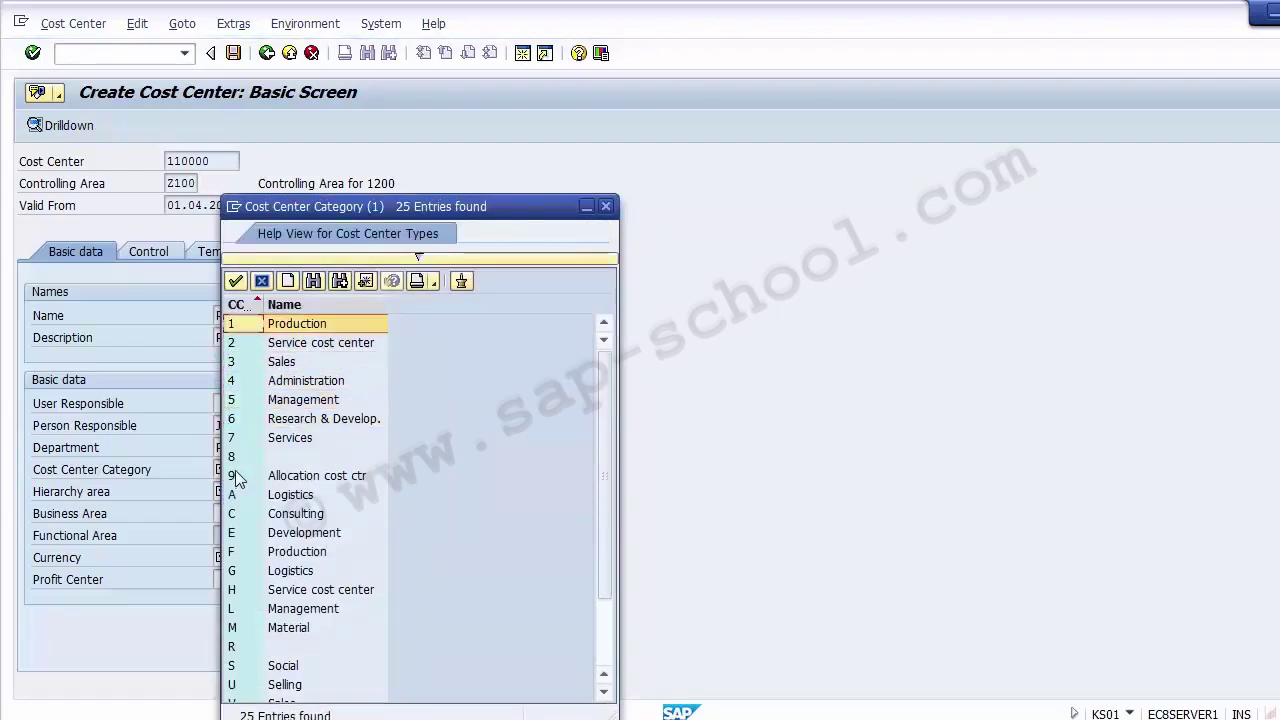
pyautogui.doubleClick(247, 323)
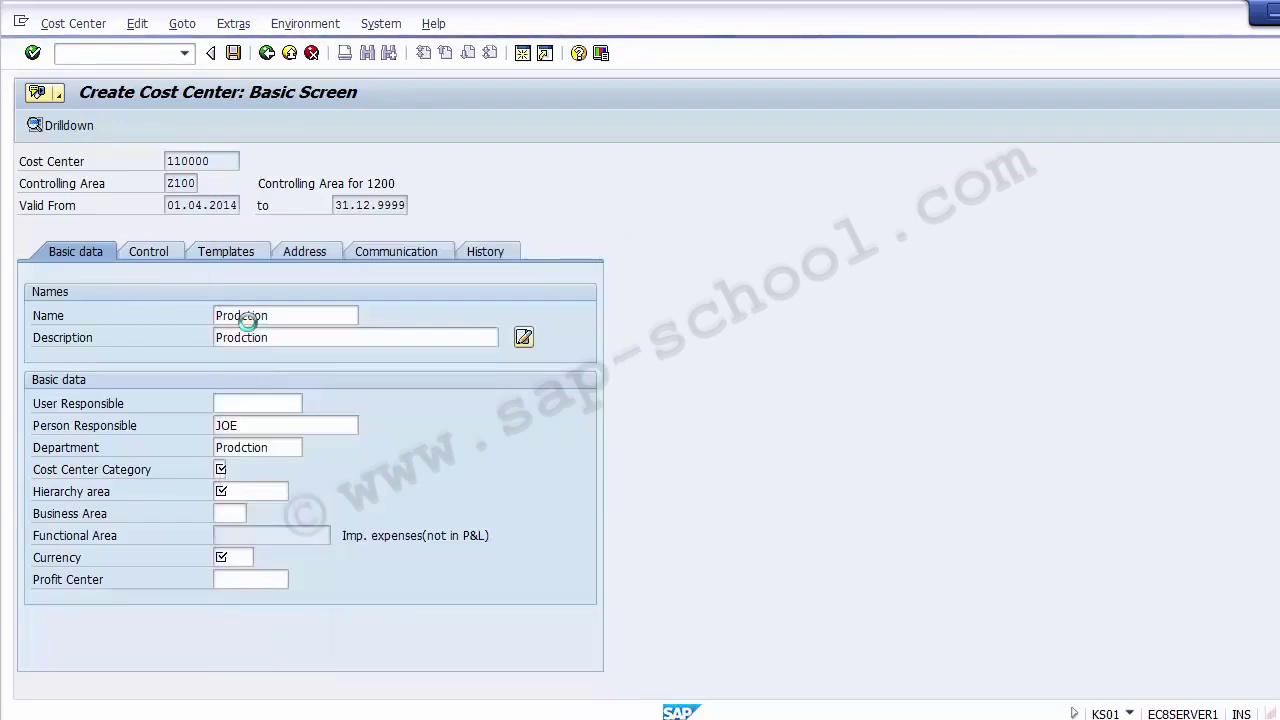
# Look up the possible hierarchy areas and assign A1000 to the cost center.
pyautogui.click(250, 488)
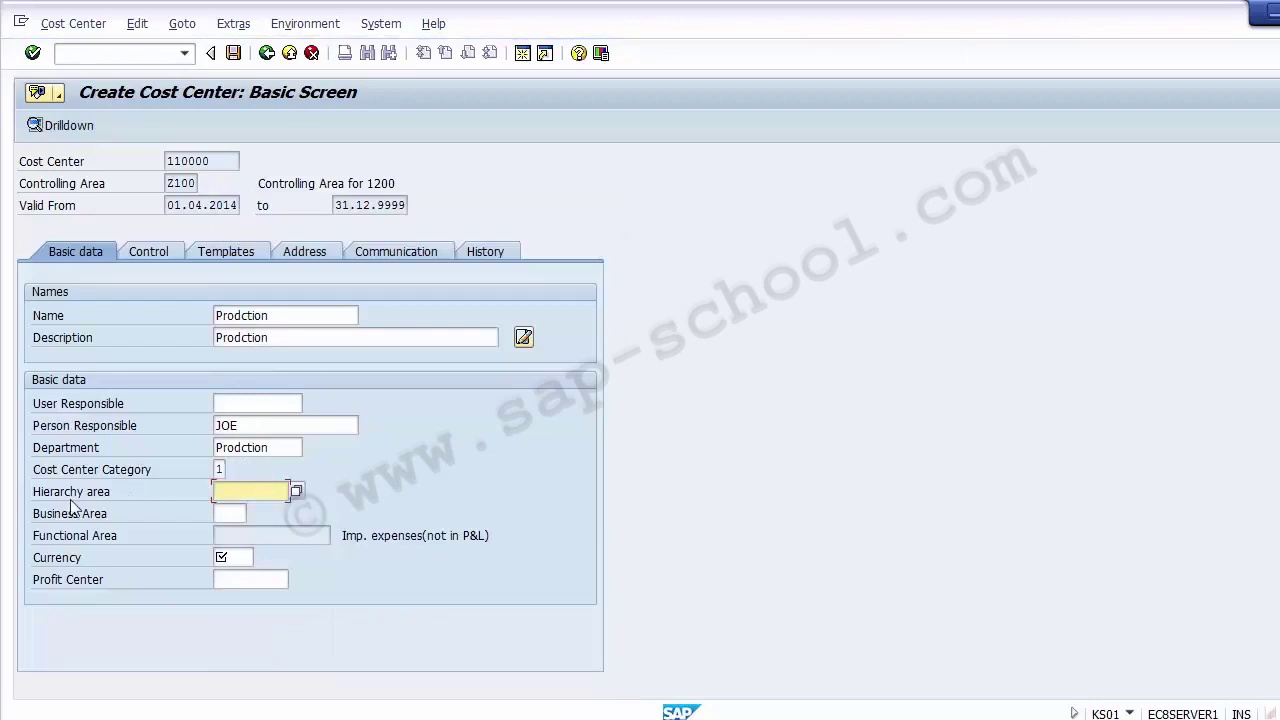
pyautogui.click(70, 499)
pyautogui.click(247, 494)
pyautogui.press('F4')
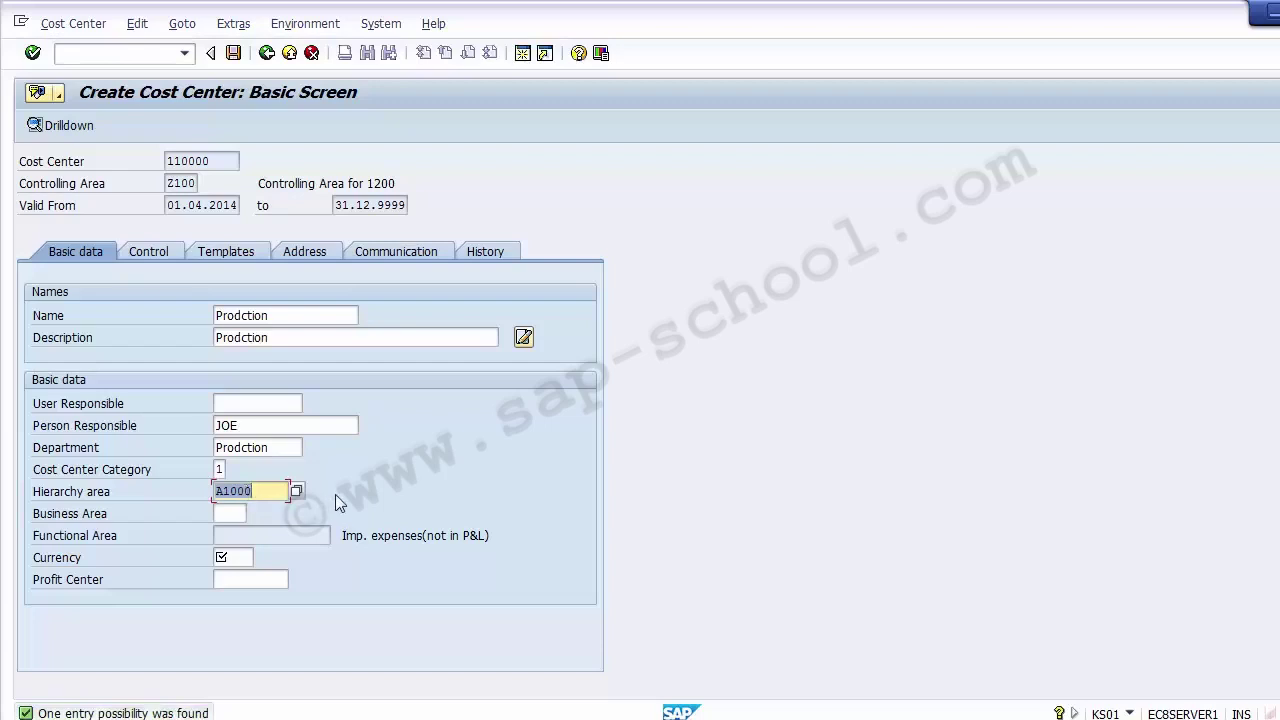
# Pick Business Area 1210, Product 1, from the list of business areas.
pyautogui.click(235, 513)
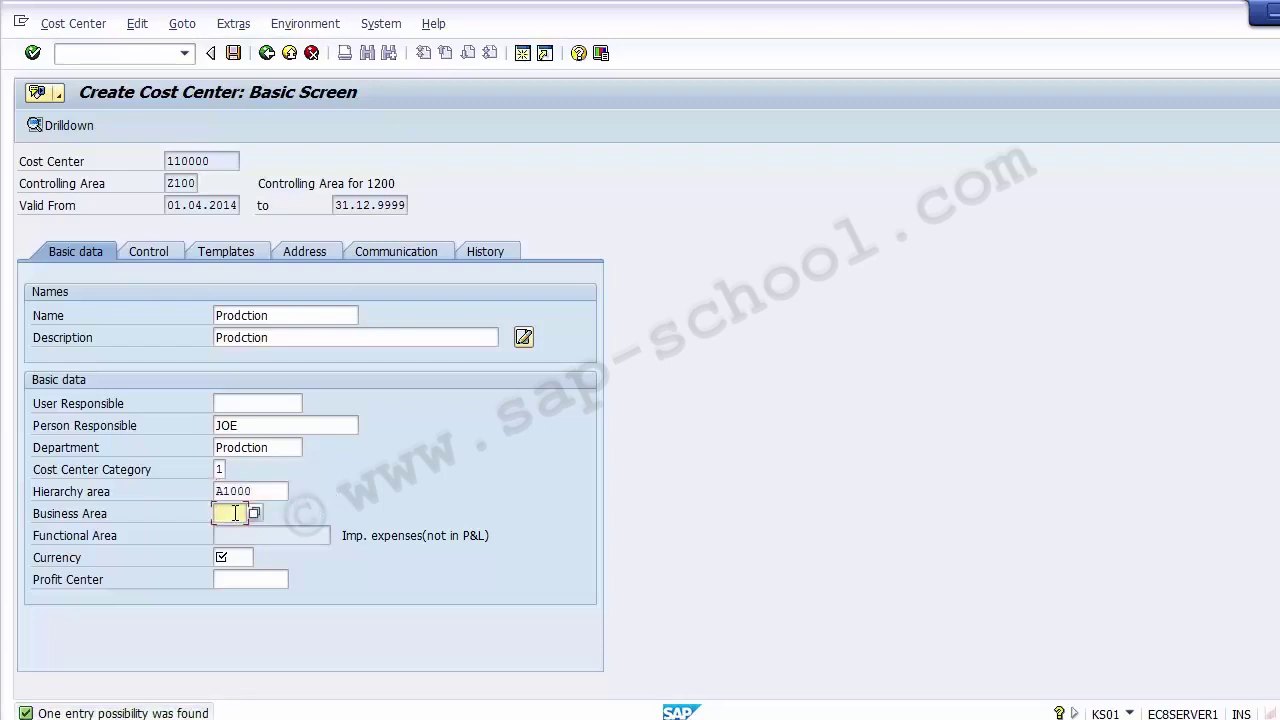
pyautogui.click(253, 513)
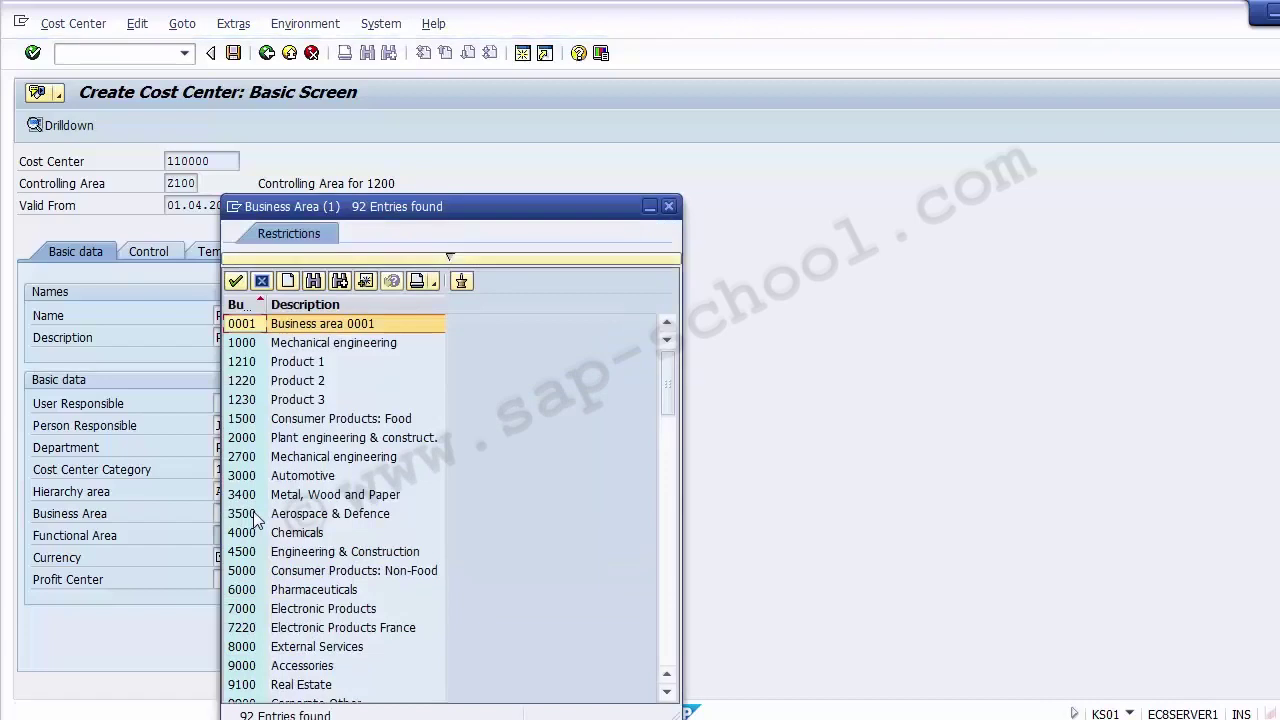
pyautogui.press('Down')
pyautogui.press('Down')
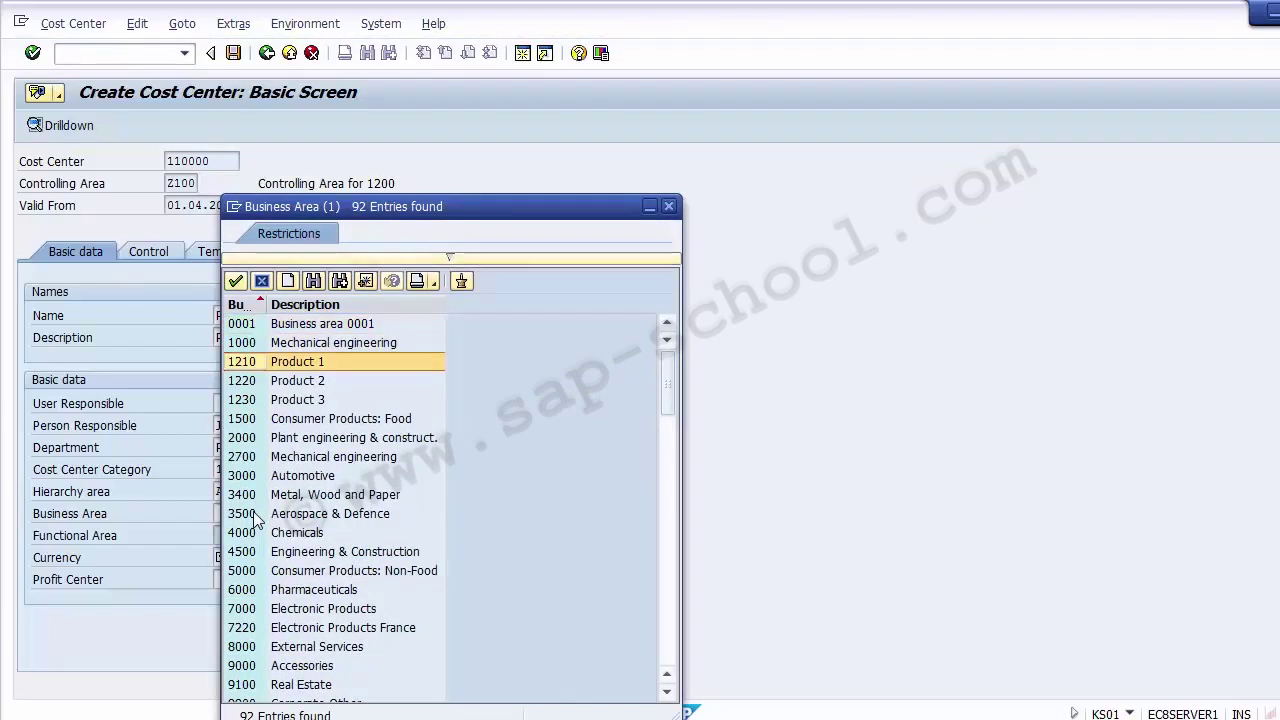
pyautogui.press('Escape')
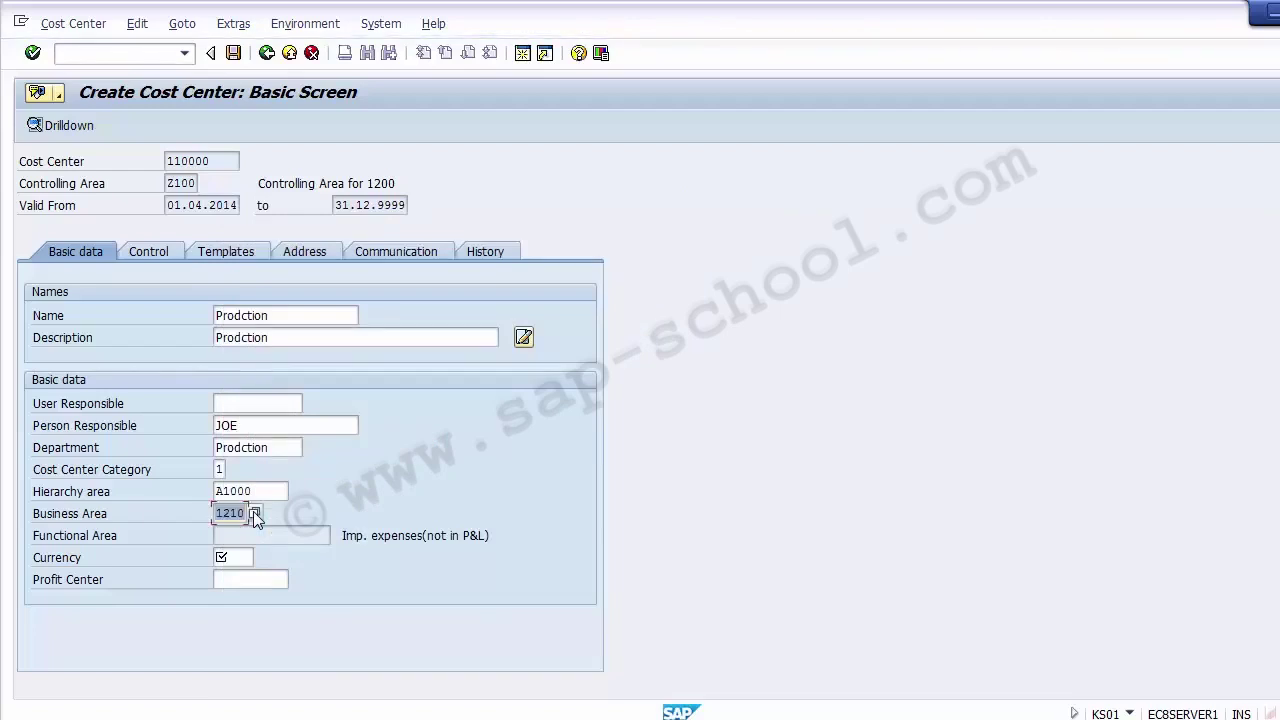
# Set the currency to USD and assign profit center 11000 (SOAPS) from the profit center search.
pyautogui.click(234, 552)
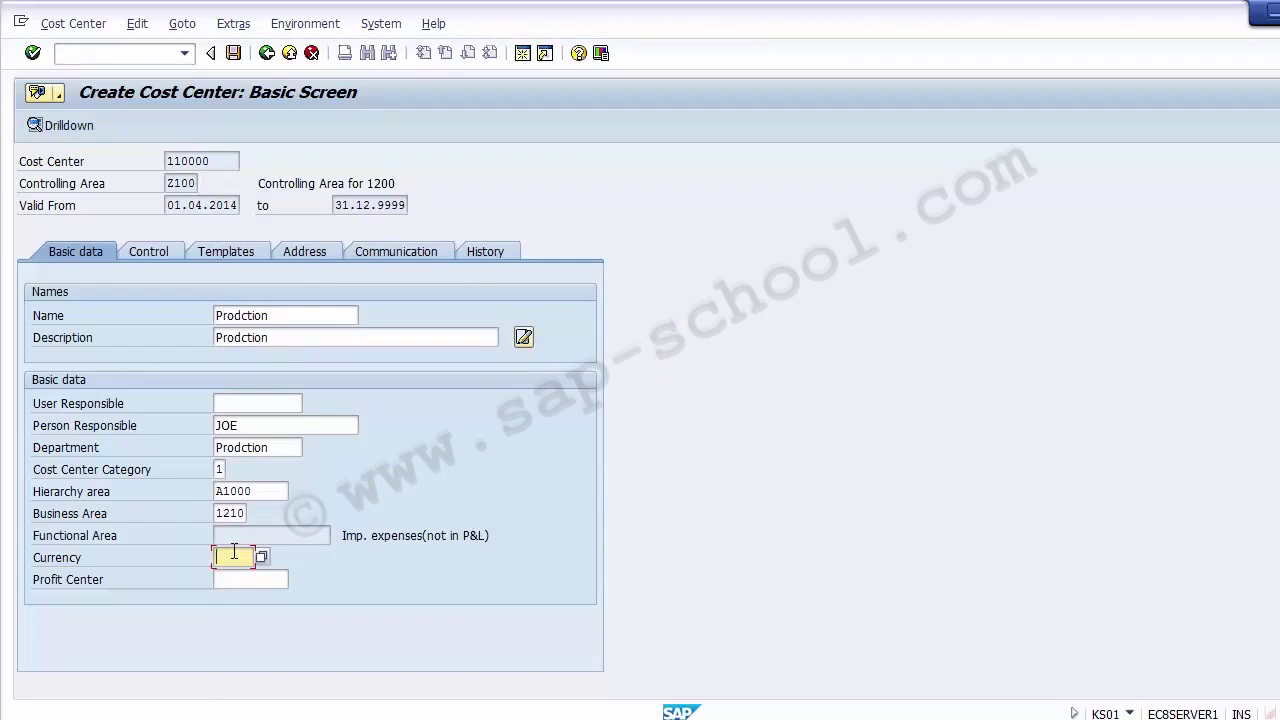
pyautogui.write('USD')
pyautogui.press('Tab')
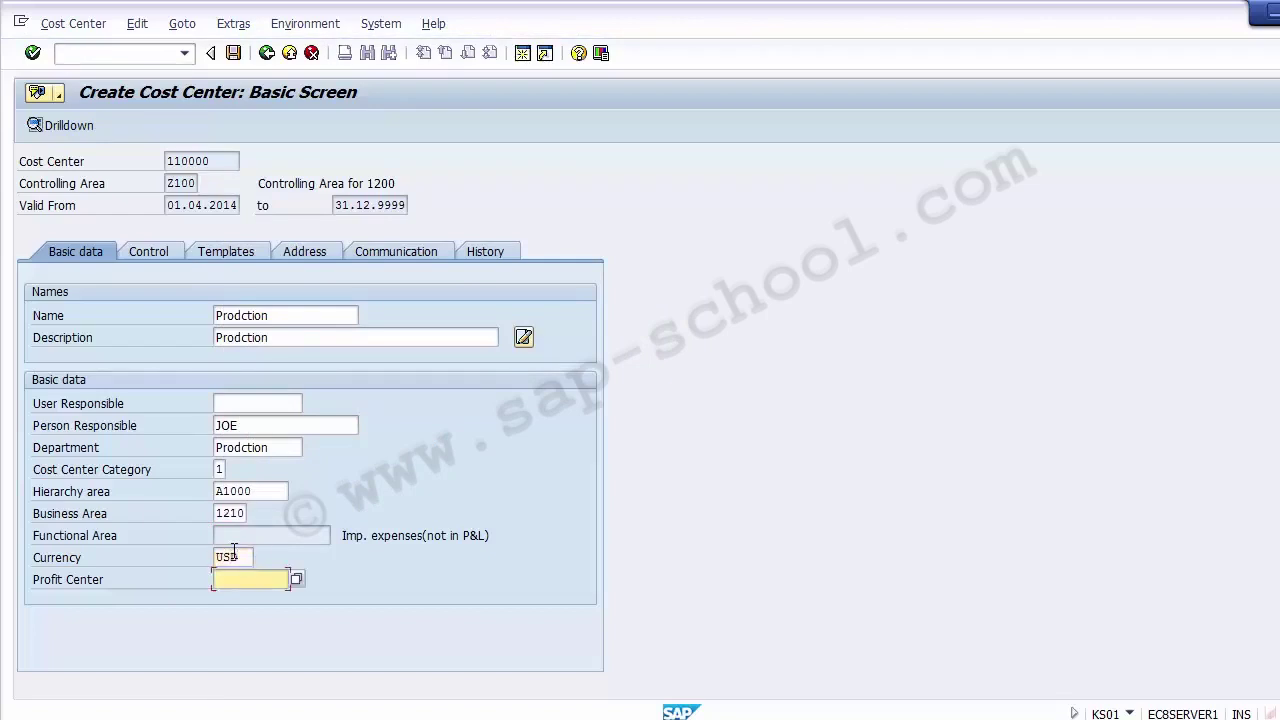
pyautogui.press('Return')
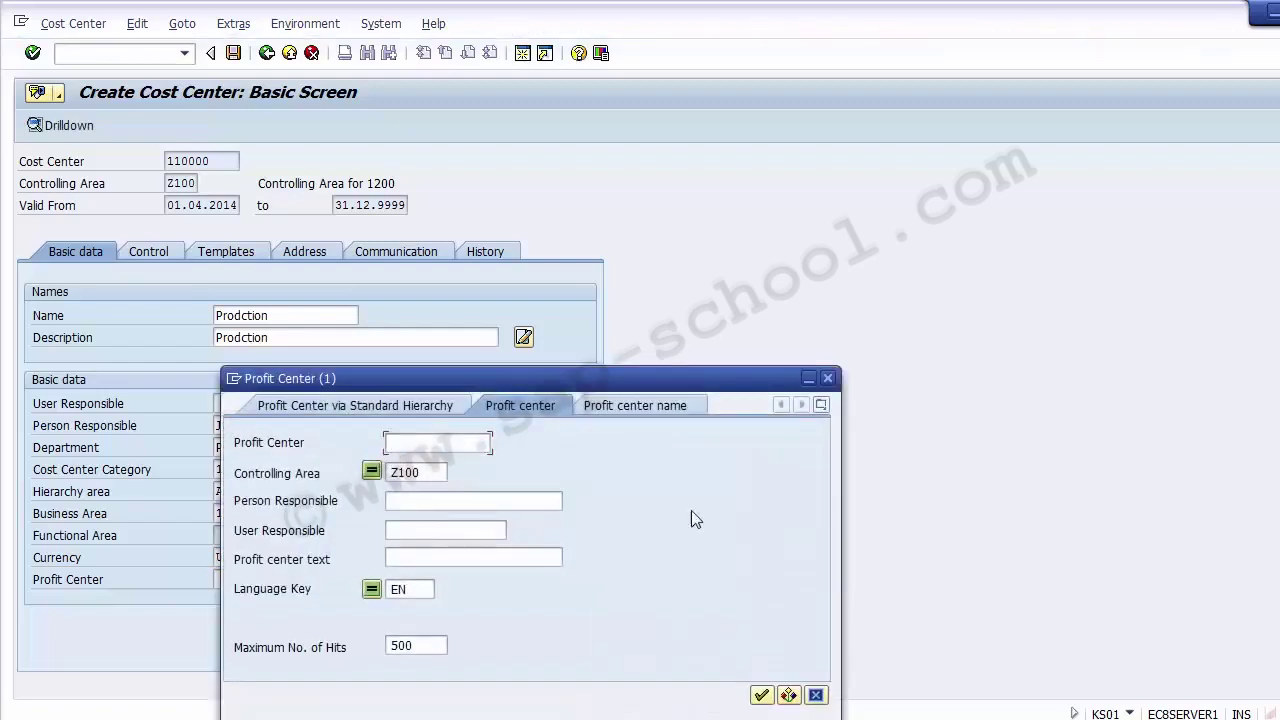
pyautogui.click(762, 696)
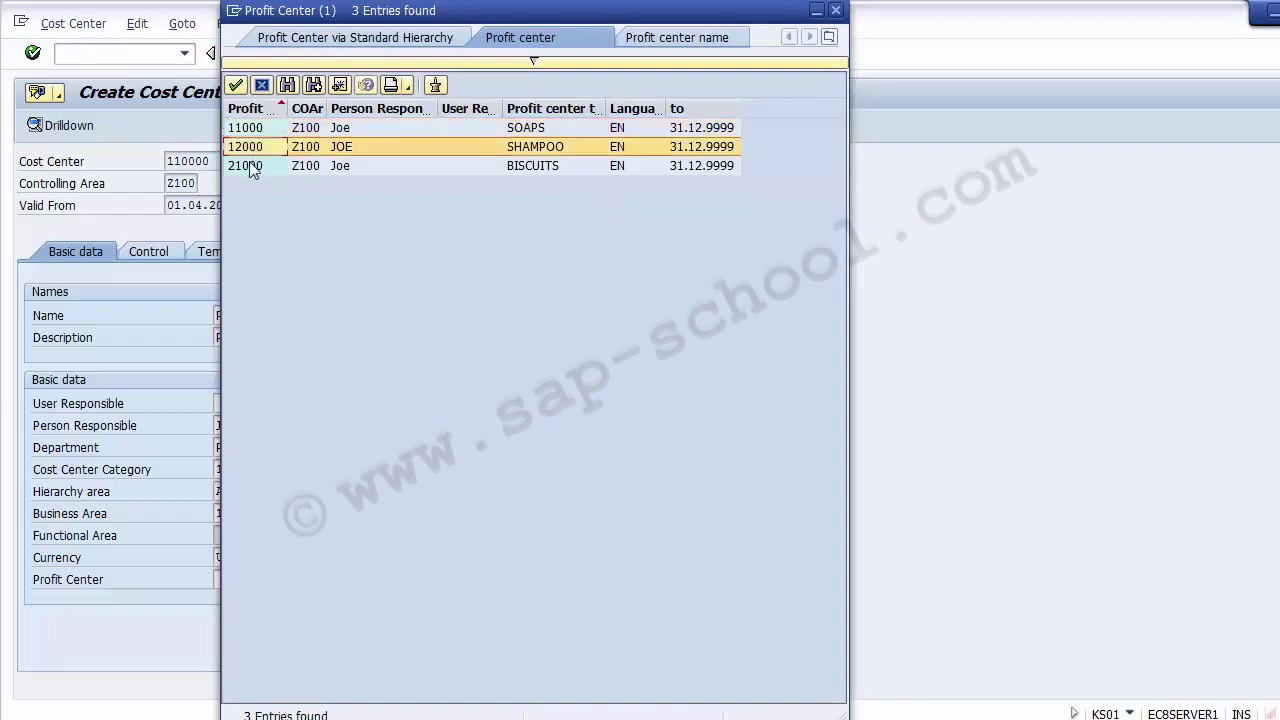
pyautogui.press('Up')
pyautogui.press('Down')
pyautogui.press('Down')
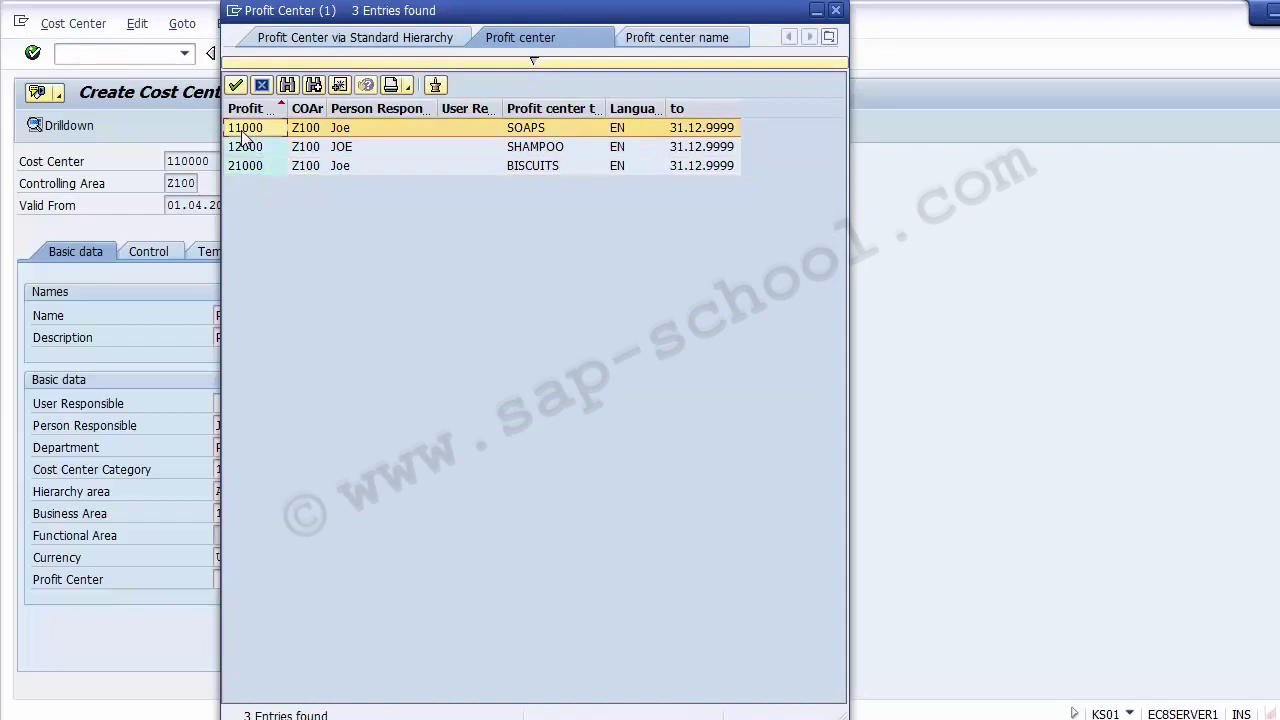
pyautogui.doubleClick(243, 130)
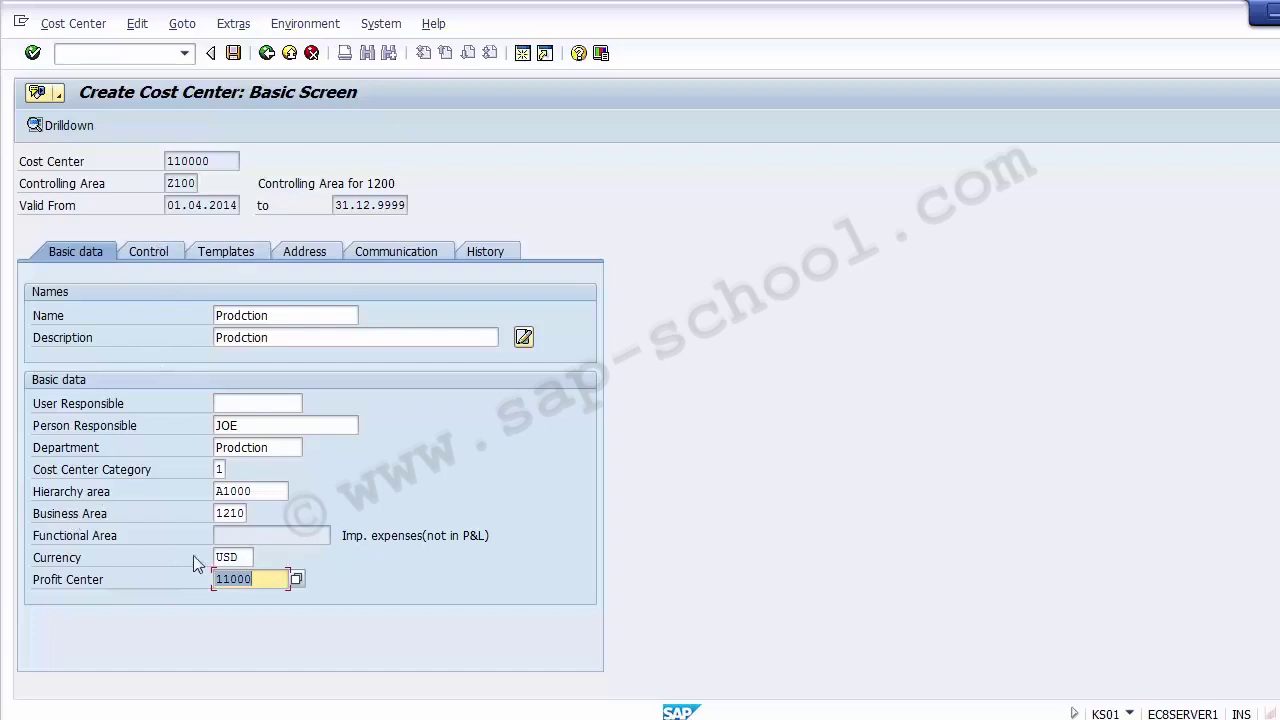
# Review the assigned profit center and hierarchy area, the control indicators and locks, the address data and the template settings.
pyautogui.click(262, 578)
pyautogui.click(283, 491)
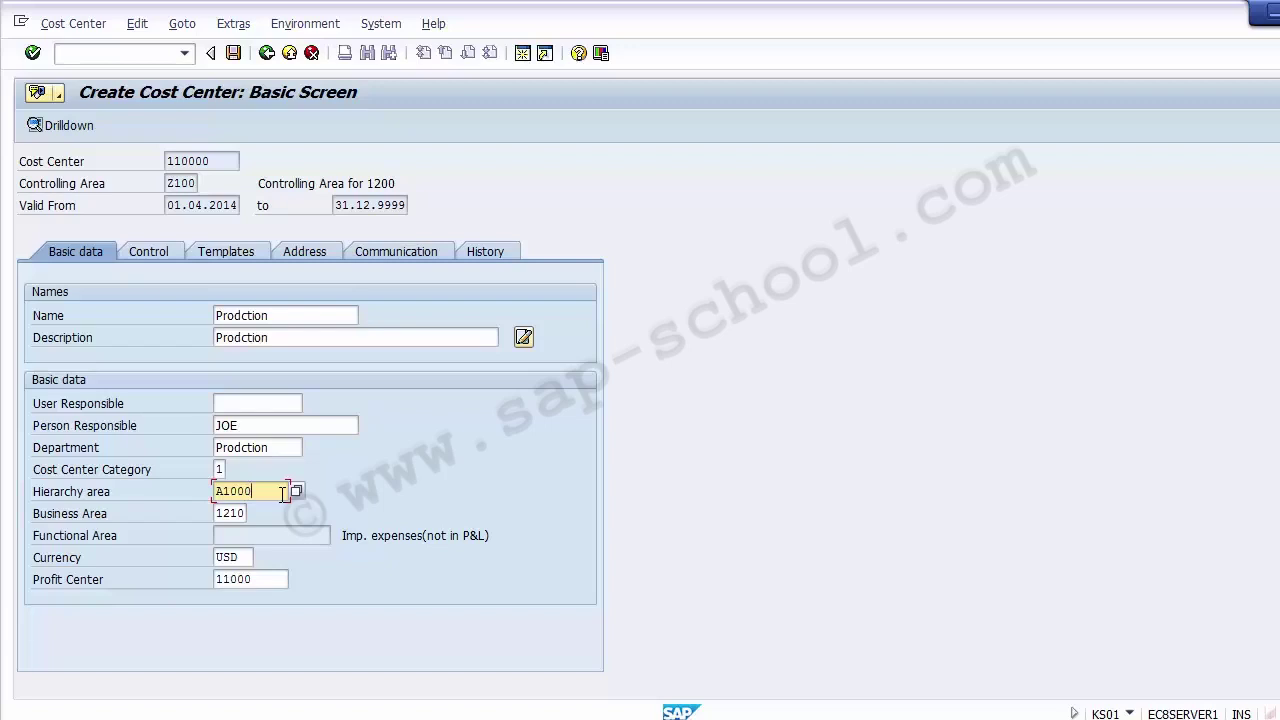
pyautogui.click(164, 254)
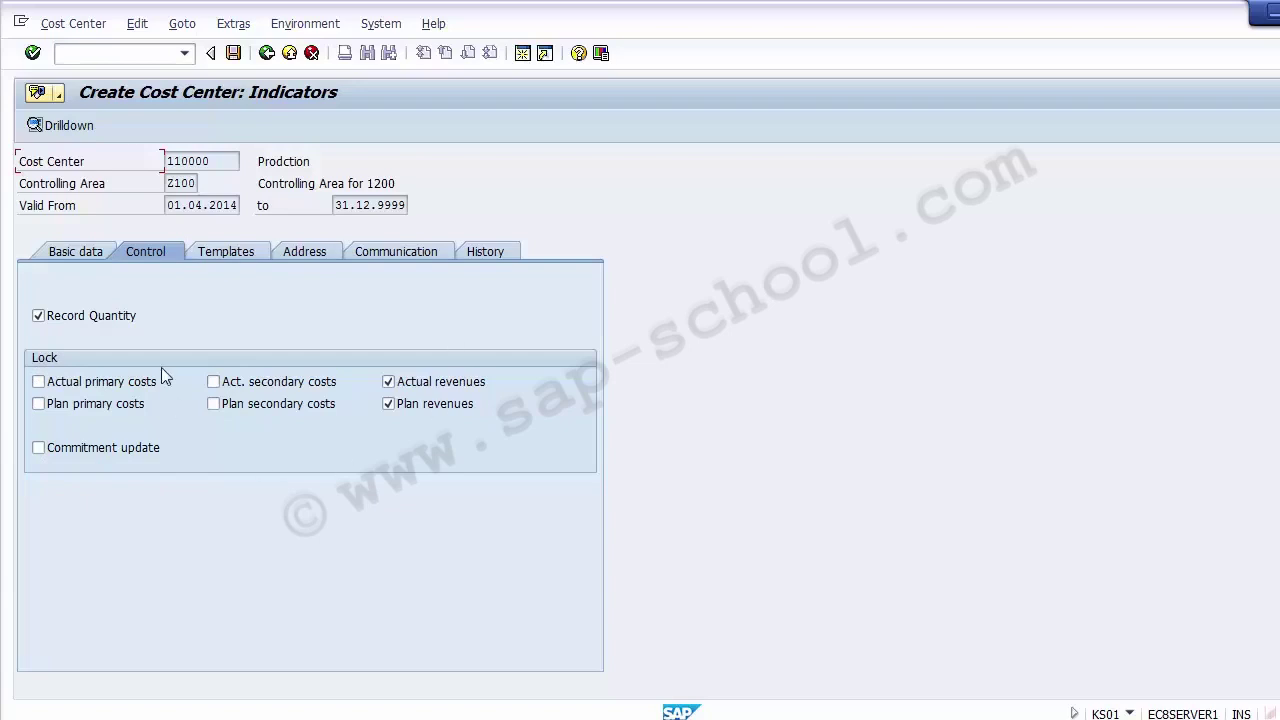
pyautogui.click(81, 456)
pyautogui.click(304, 253)
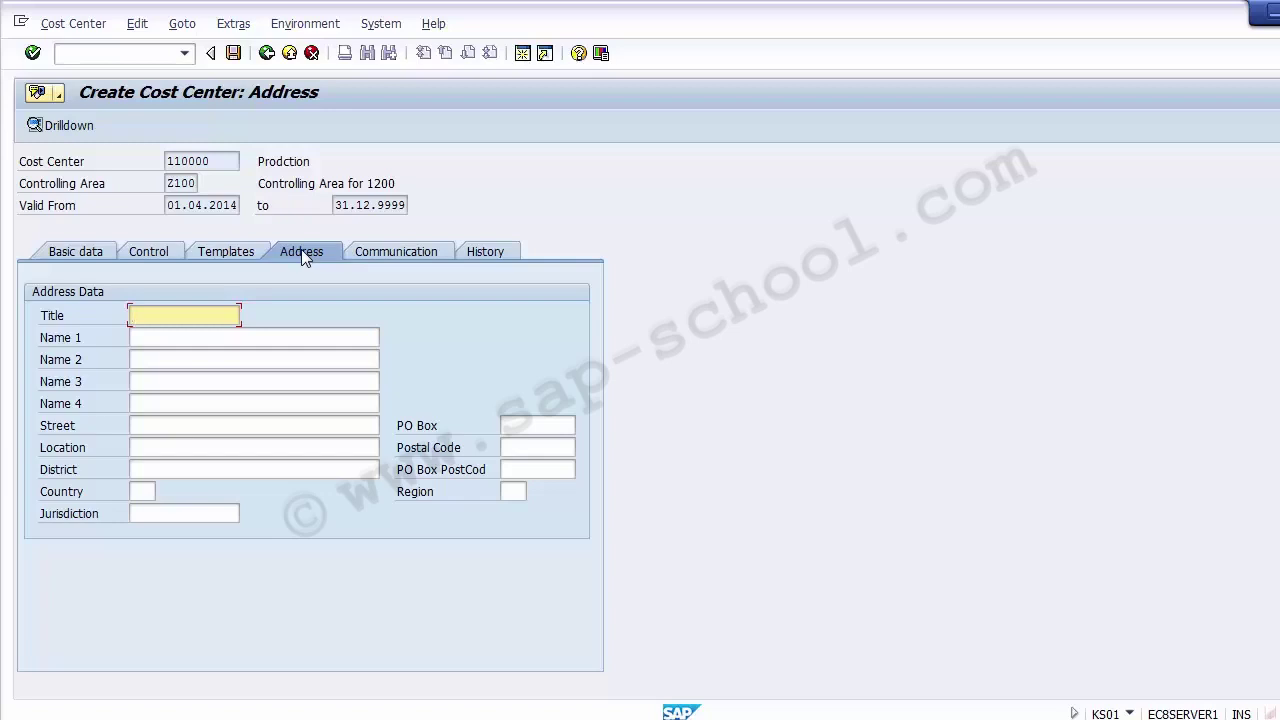
pyautogui.click(240, 255)
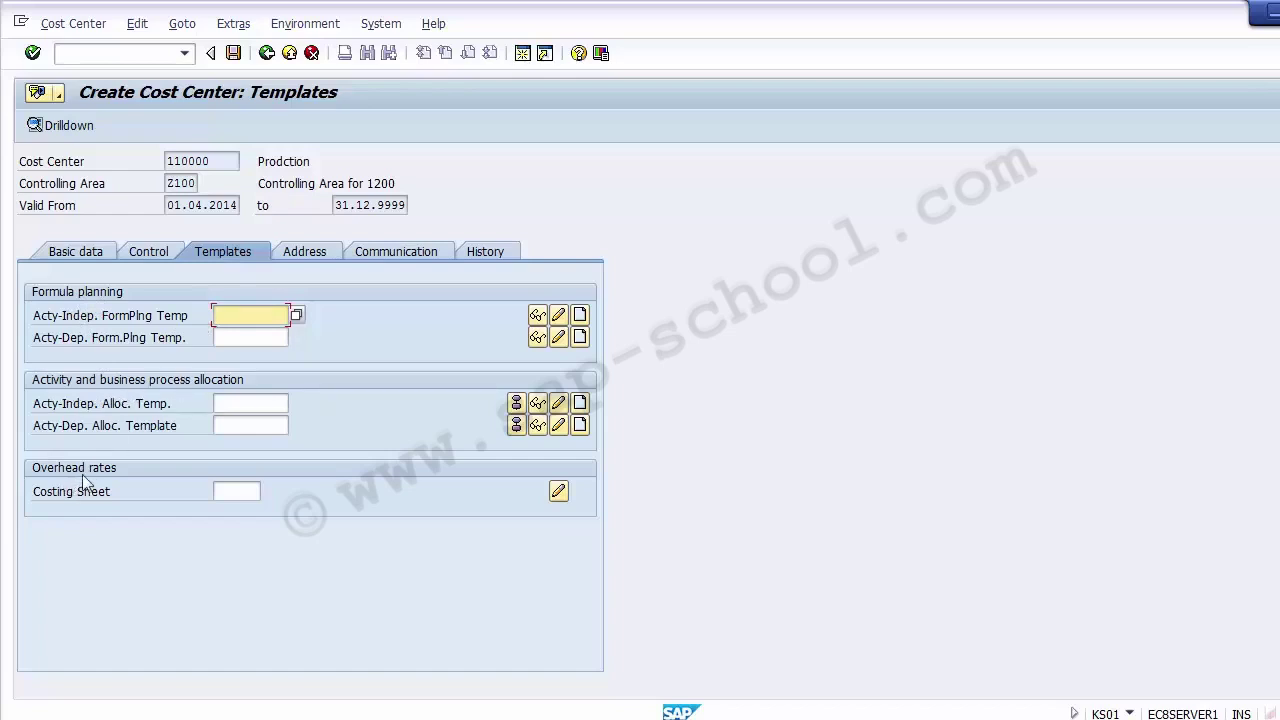
pyautogui.click(383, 346)
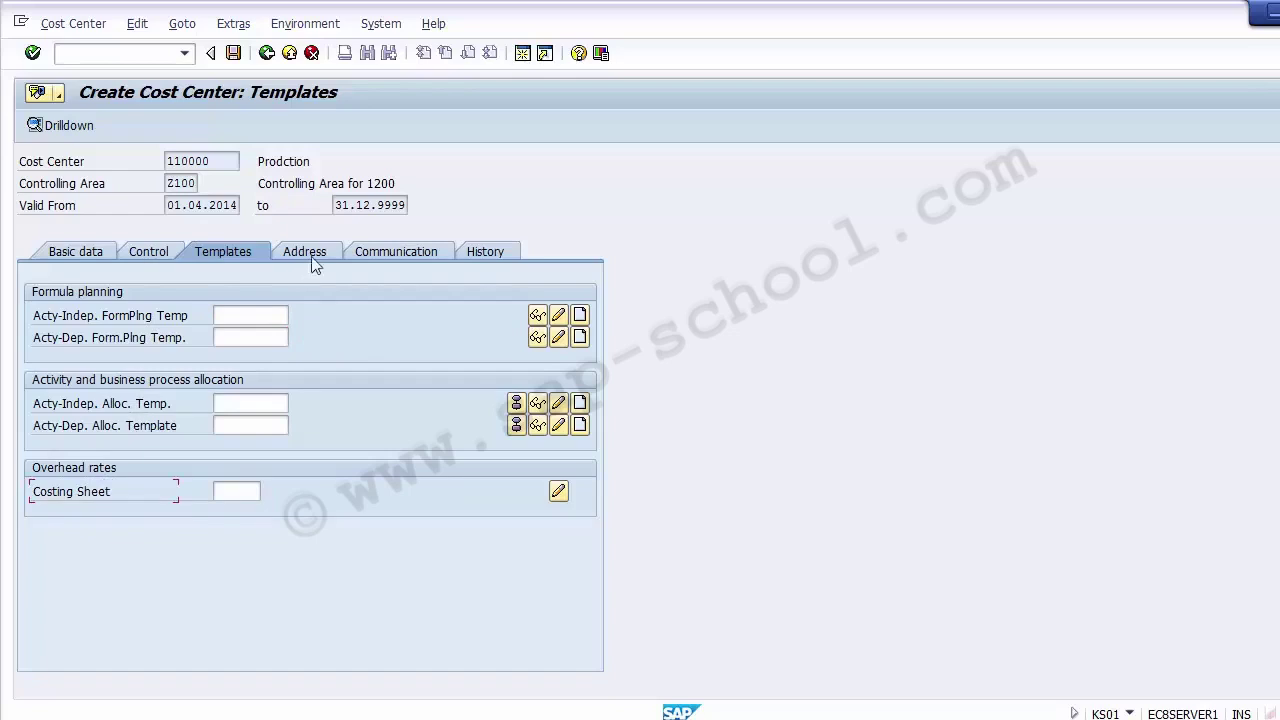
# Review the communication fields and the history data of the new cost center, and save cost center 110000.
pyautogui.click(395, 251)
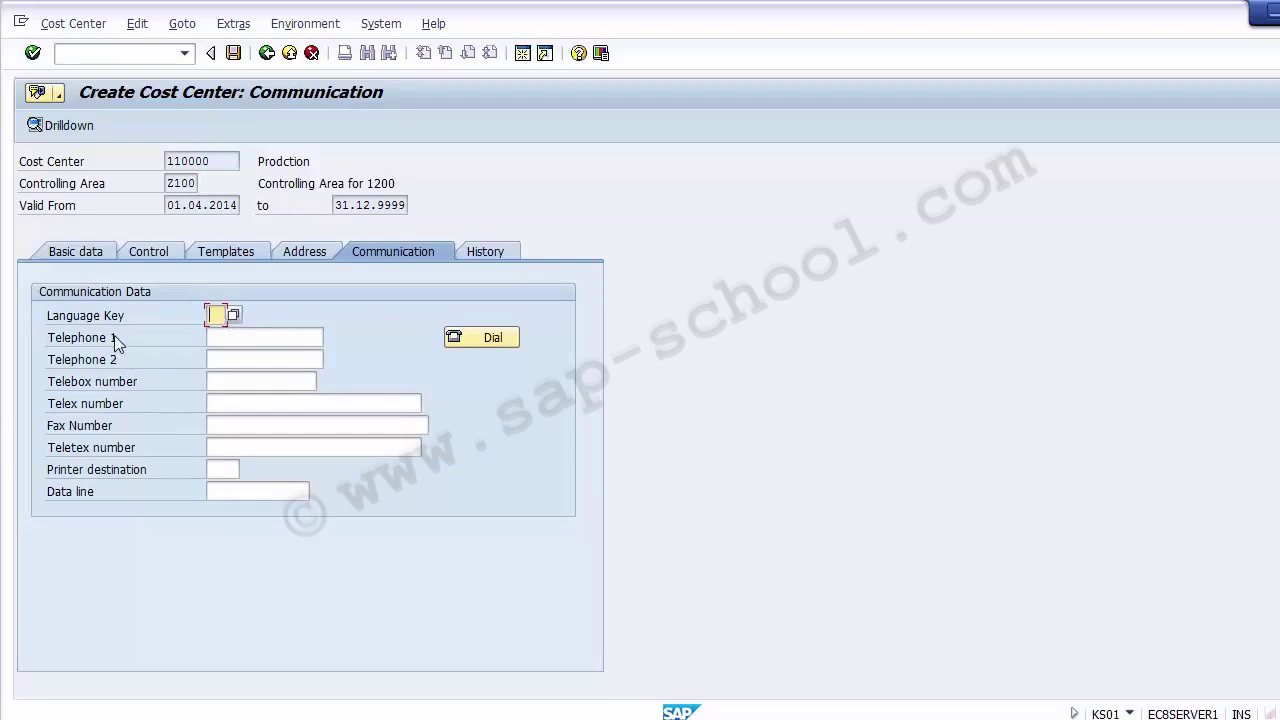
pyautogui.click(213, 337)
pyautogui.click(212, 359)
pyautogui.click(227, 378)
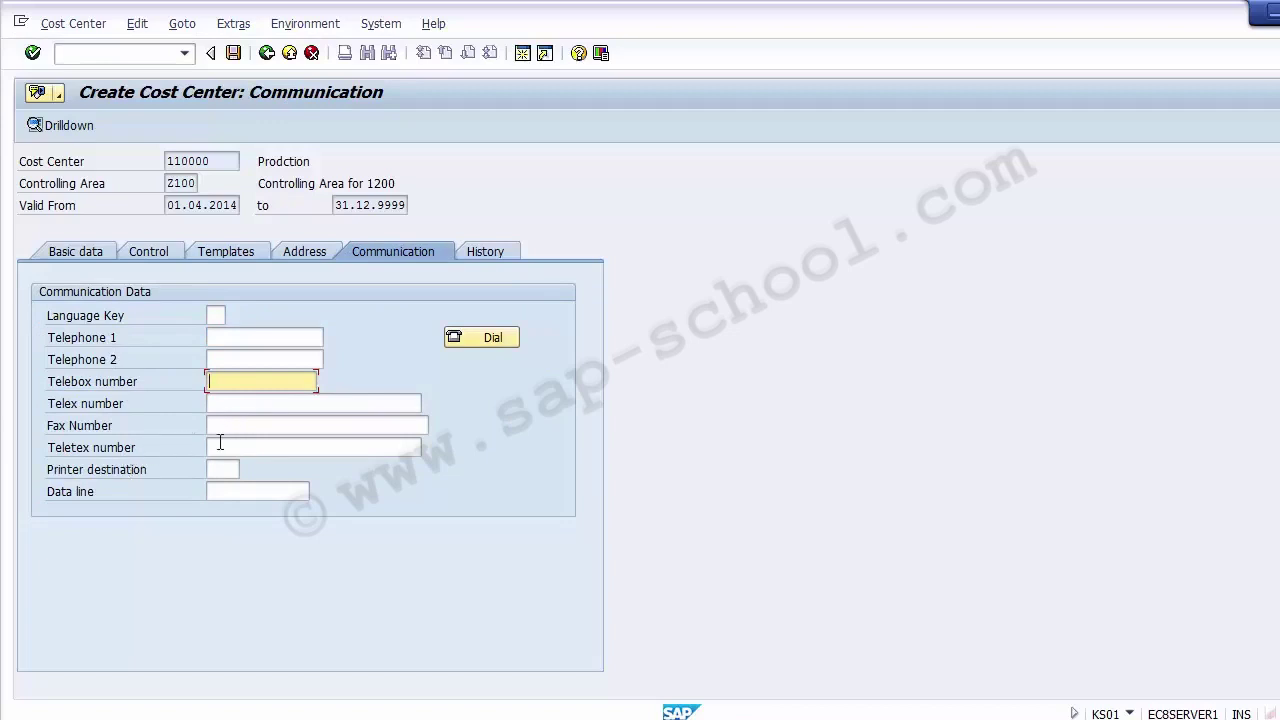
pyautogui.click(465, 254)
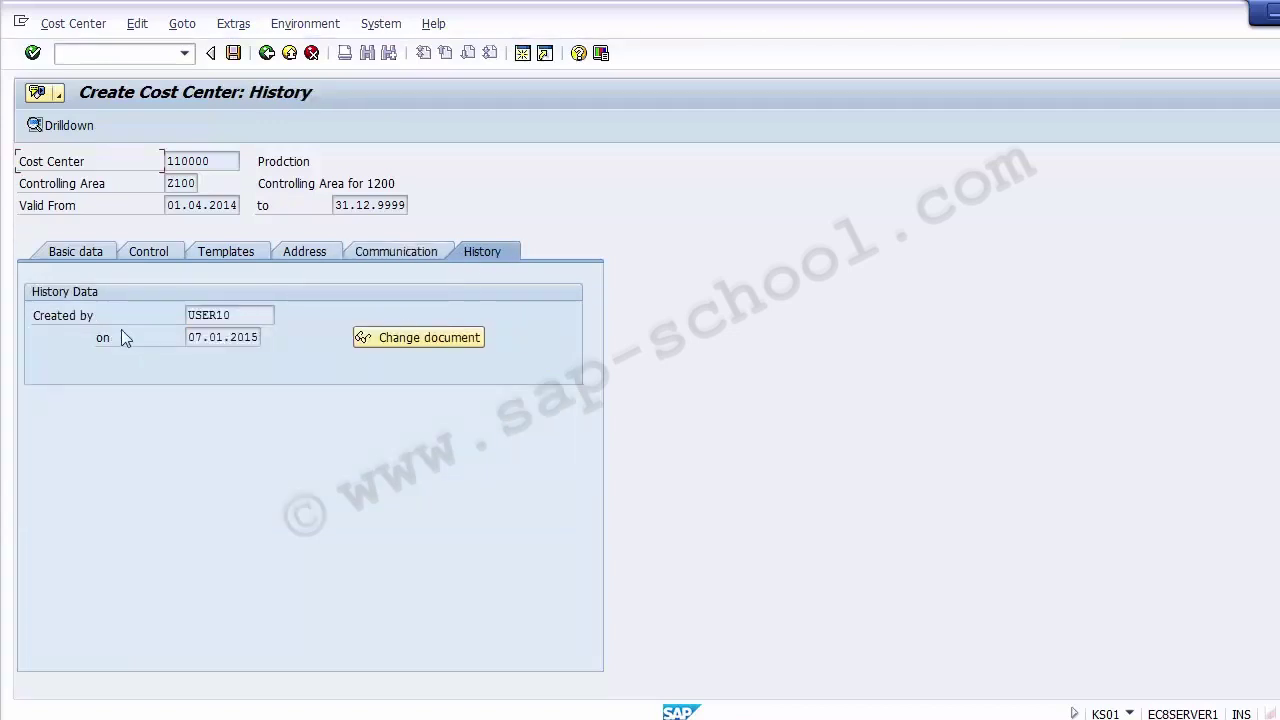
pyautogui.moveTo(264, 316); pyautogui.dragTo(175, 311)
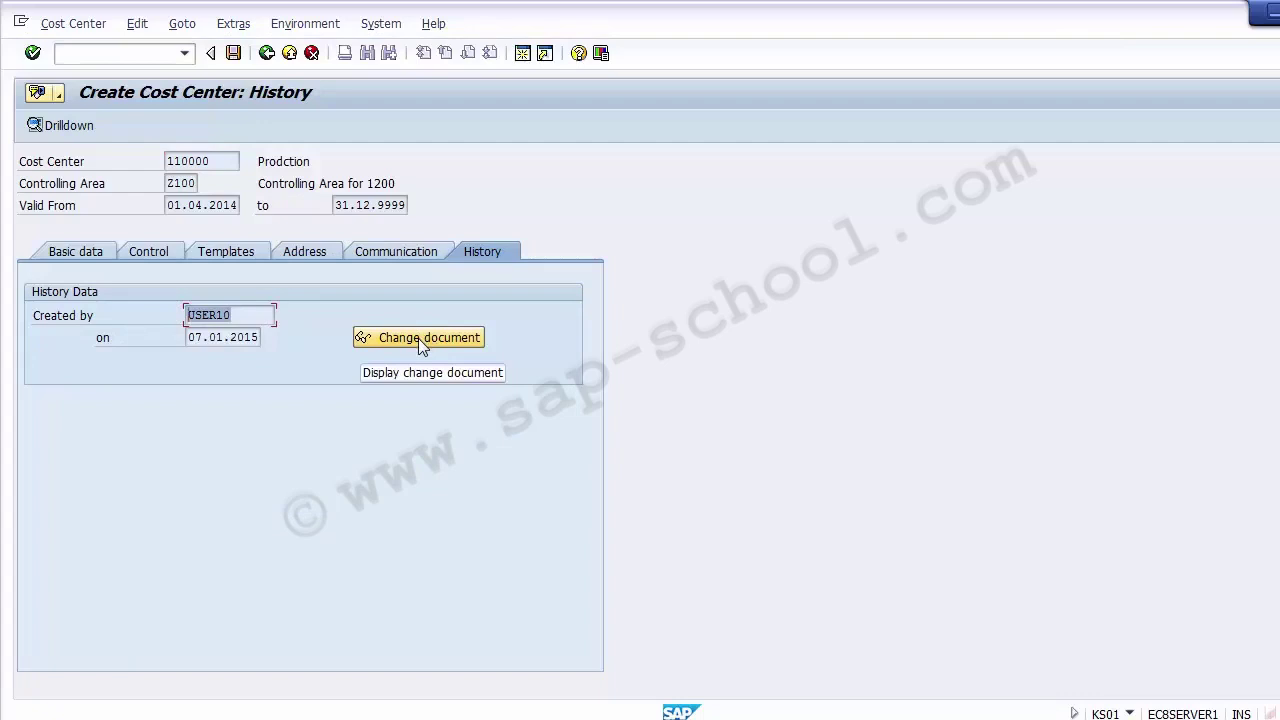
pyautogui.click(66, 256)
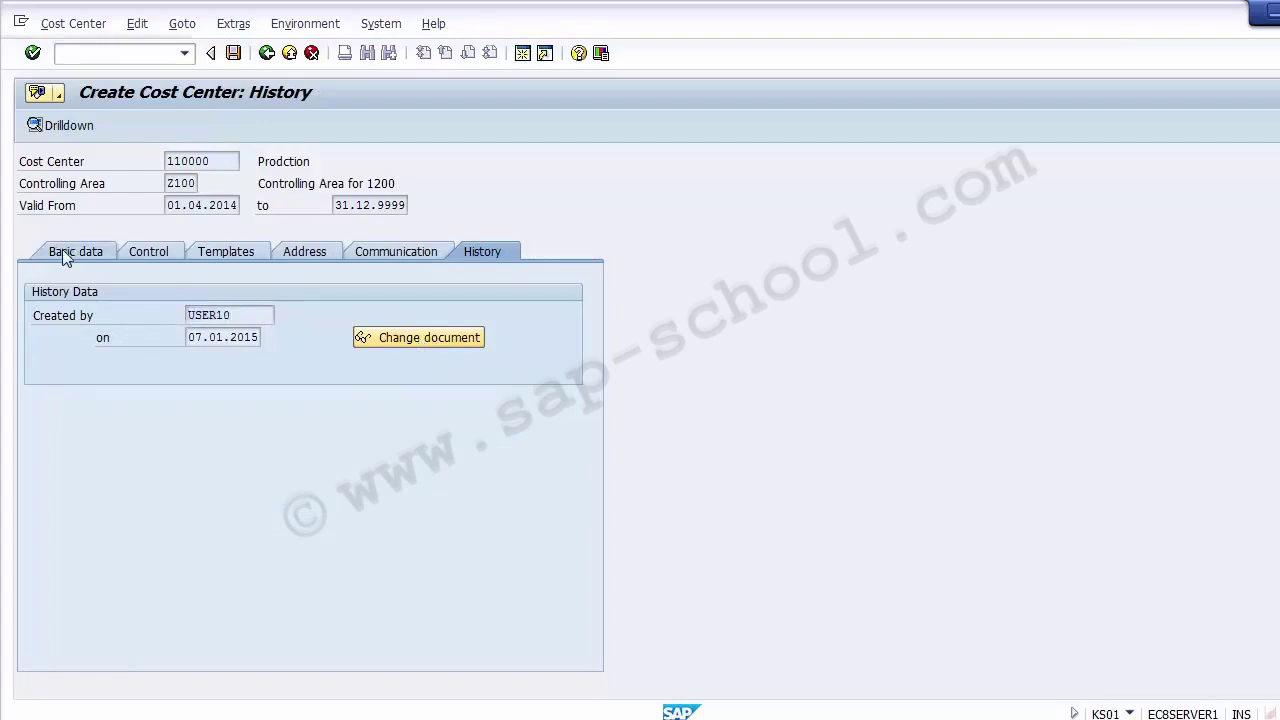
pyautogui.click(231, 56)
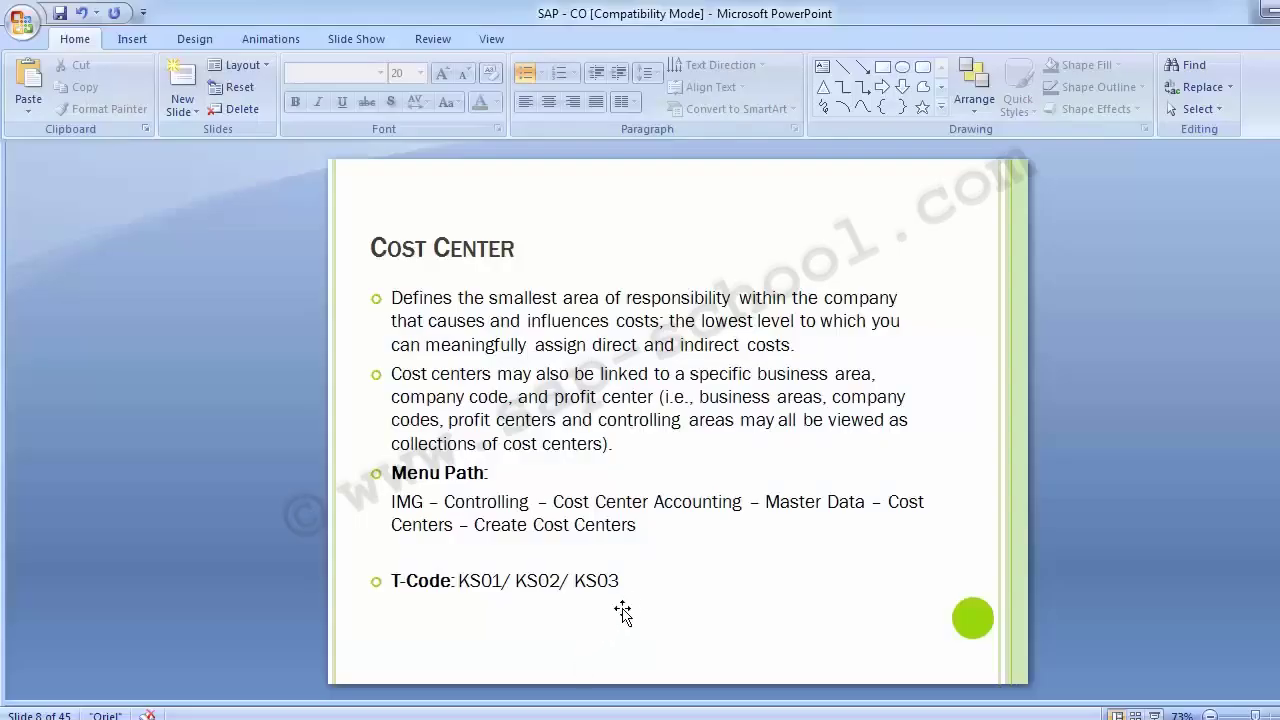
# In the PowerPoint slide on cost centers, look up the transaction codes KS02 and KS03.
pyautogui.click(513, 581)
pyautogui.doubleClick(529, 585)
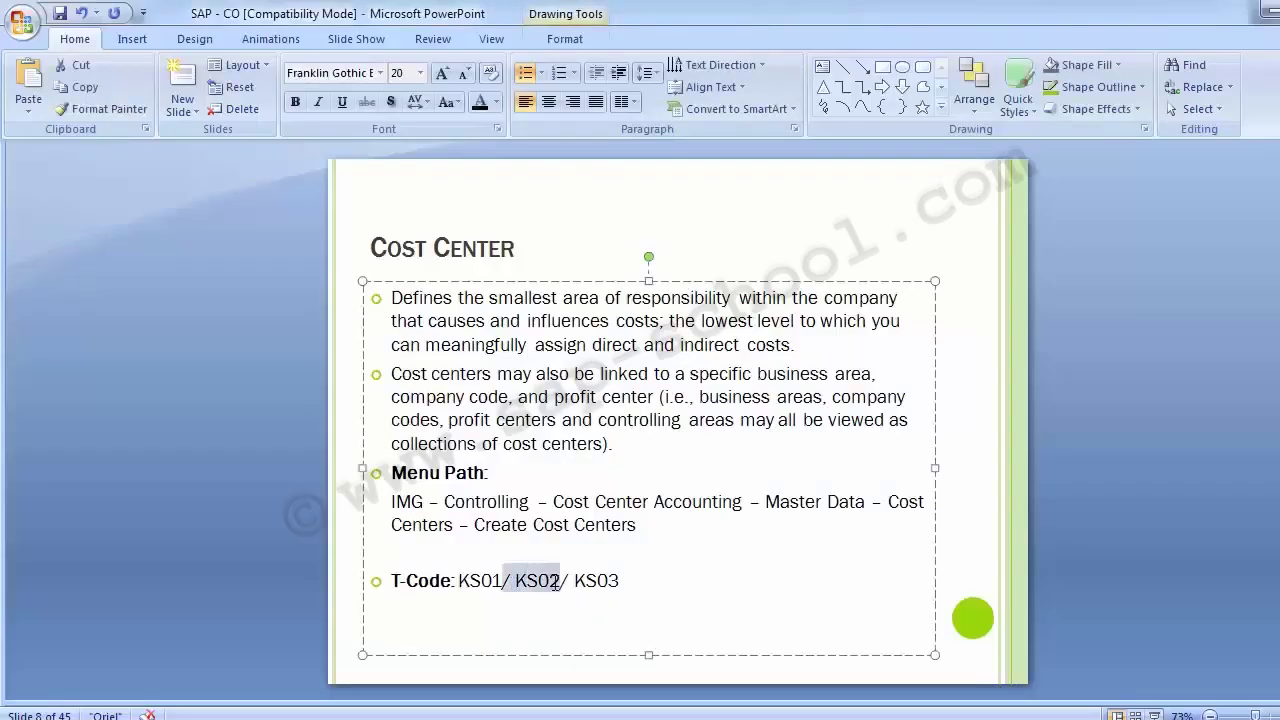
pyautogui.click(577, 585)
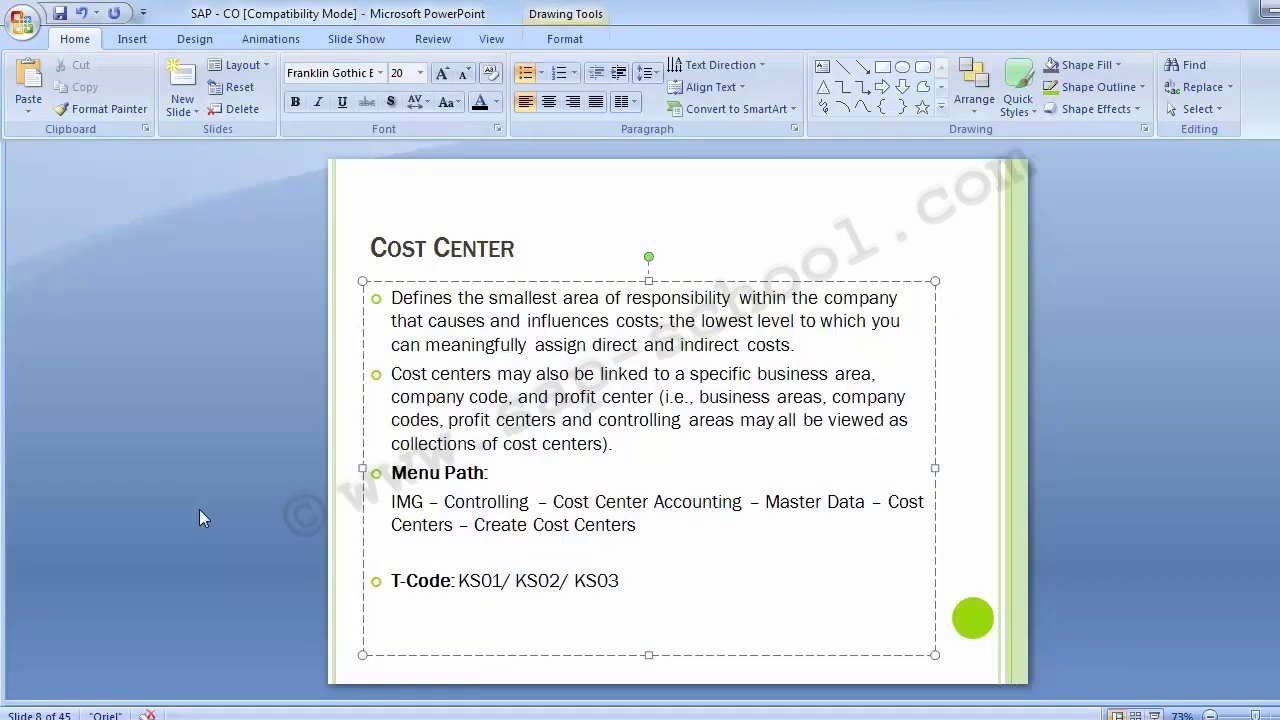
# Switch back to SAP and open cost center 110000 in change mode through the Change Cost Center activity.
pyautogui.hotkey('alt', 'Tab')
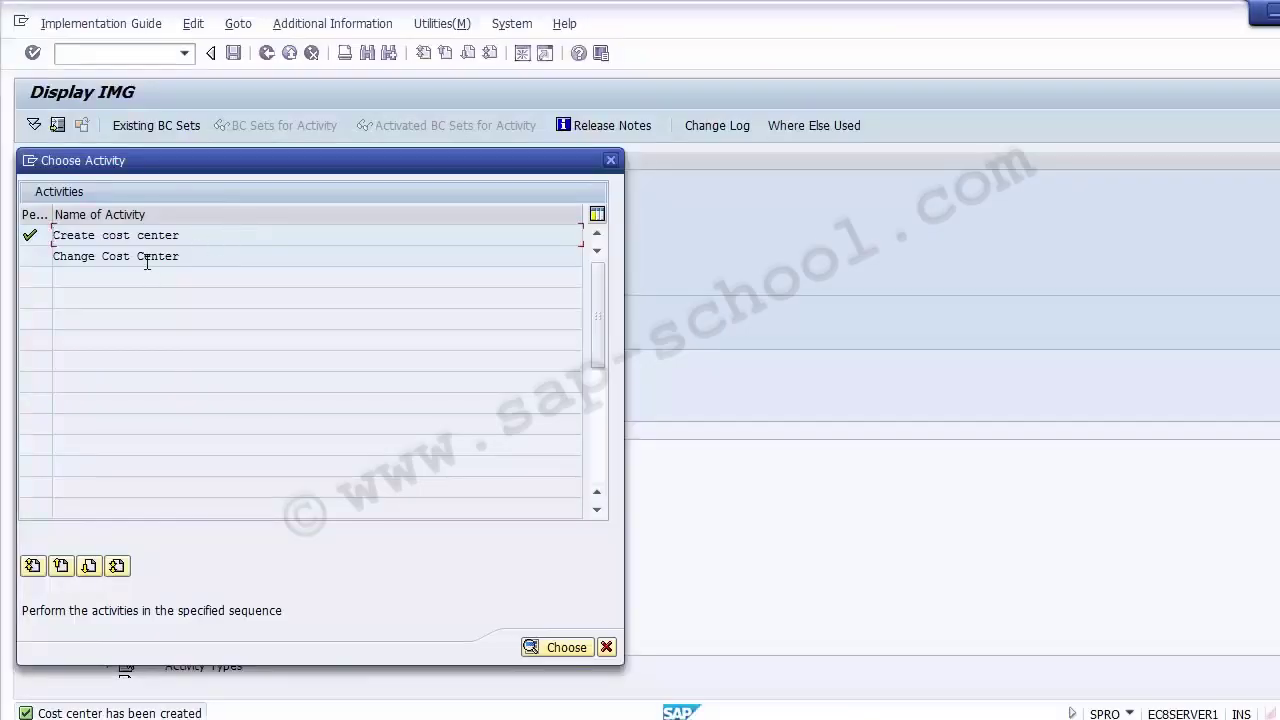
pyautogui.click(143, 259)
pyautogui.moveTo(306, 177); pyautogui.dragTo(538, 108)
pyautogui.click(537, 188)
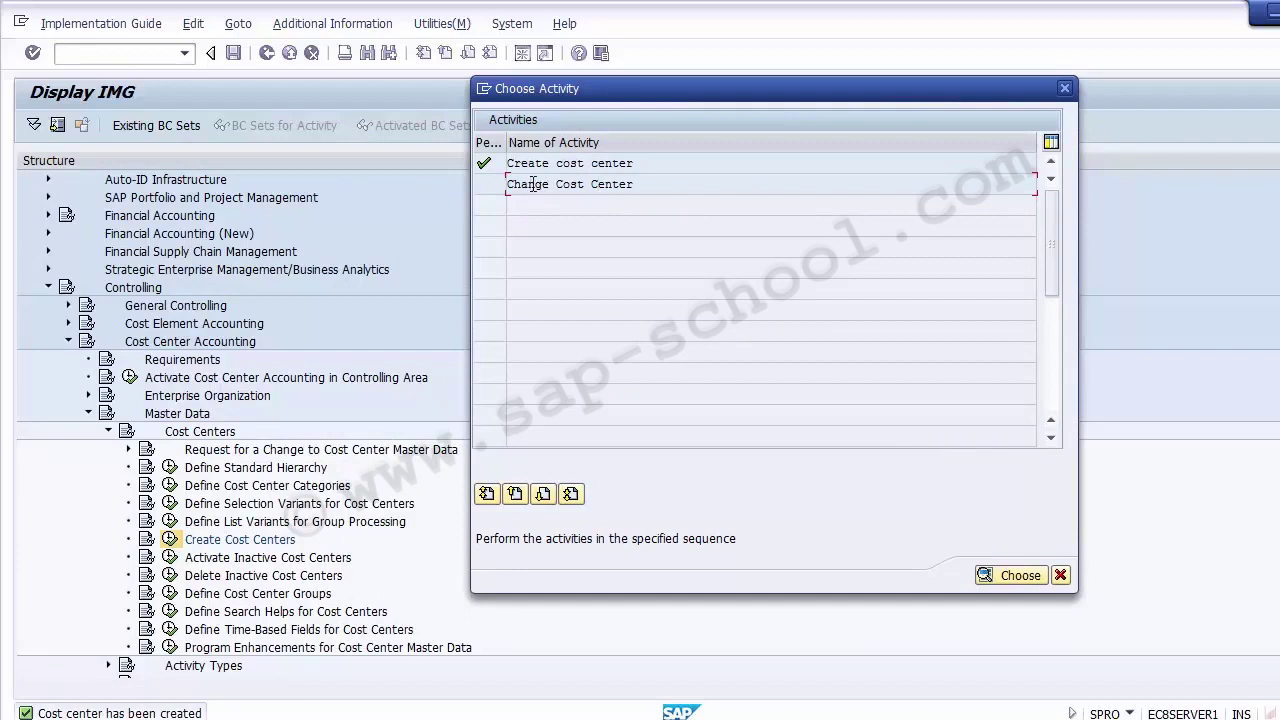
pyautogui.doubleClick(531, 183)
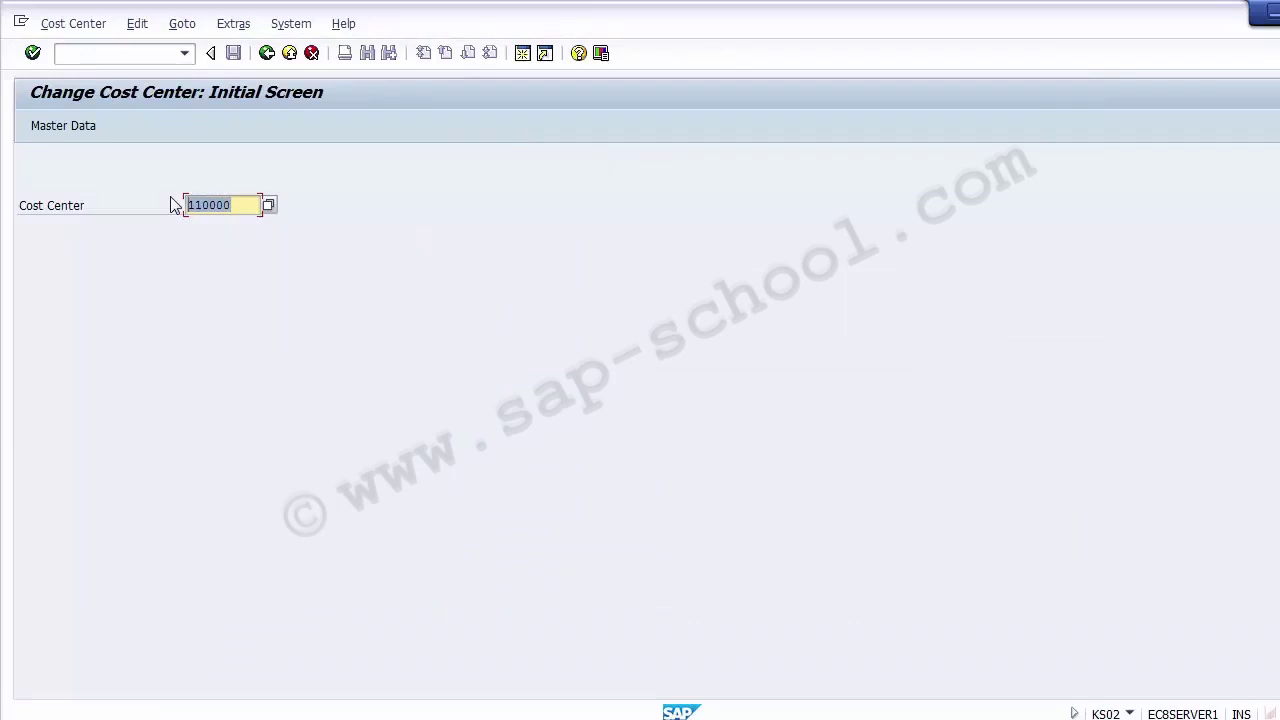
pyautogui.press('Return')
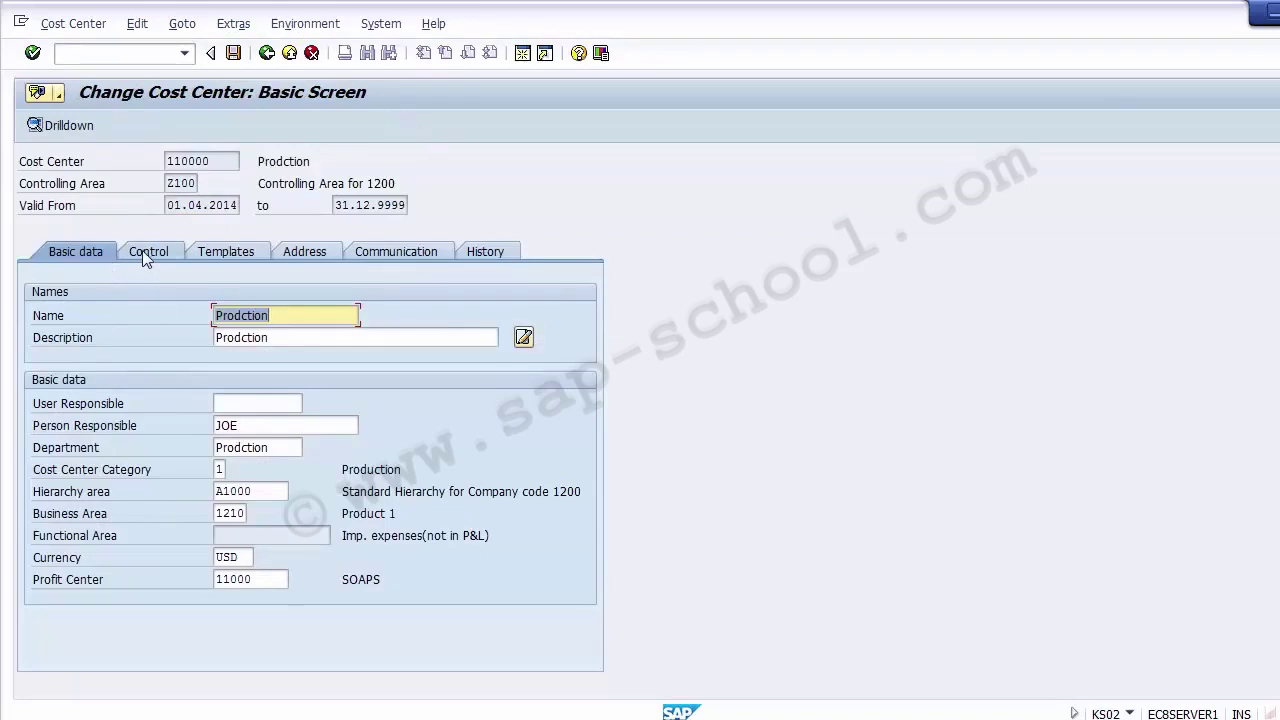
# Examine which basic data, control, template and address fields of the cost center can be changed.
pyautogui.click(254, 425)
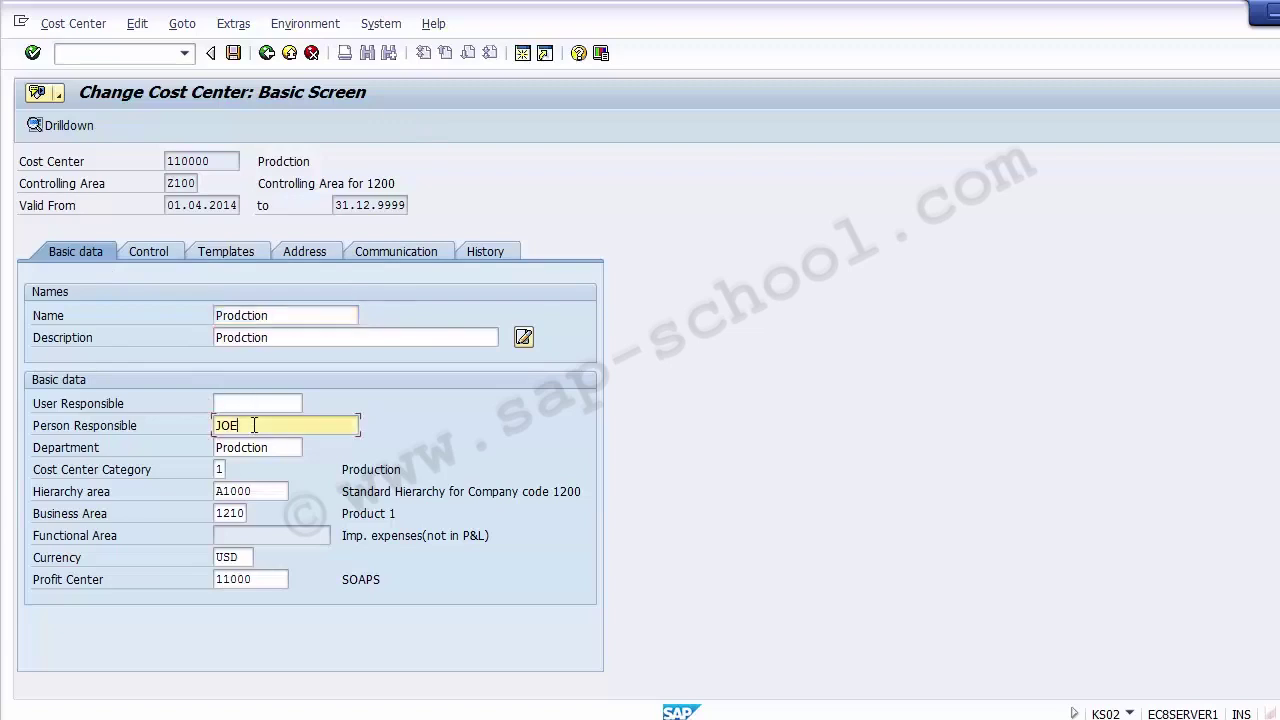
pyautogui.click(262, 490)
pyautogui.click(243, 513)
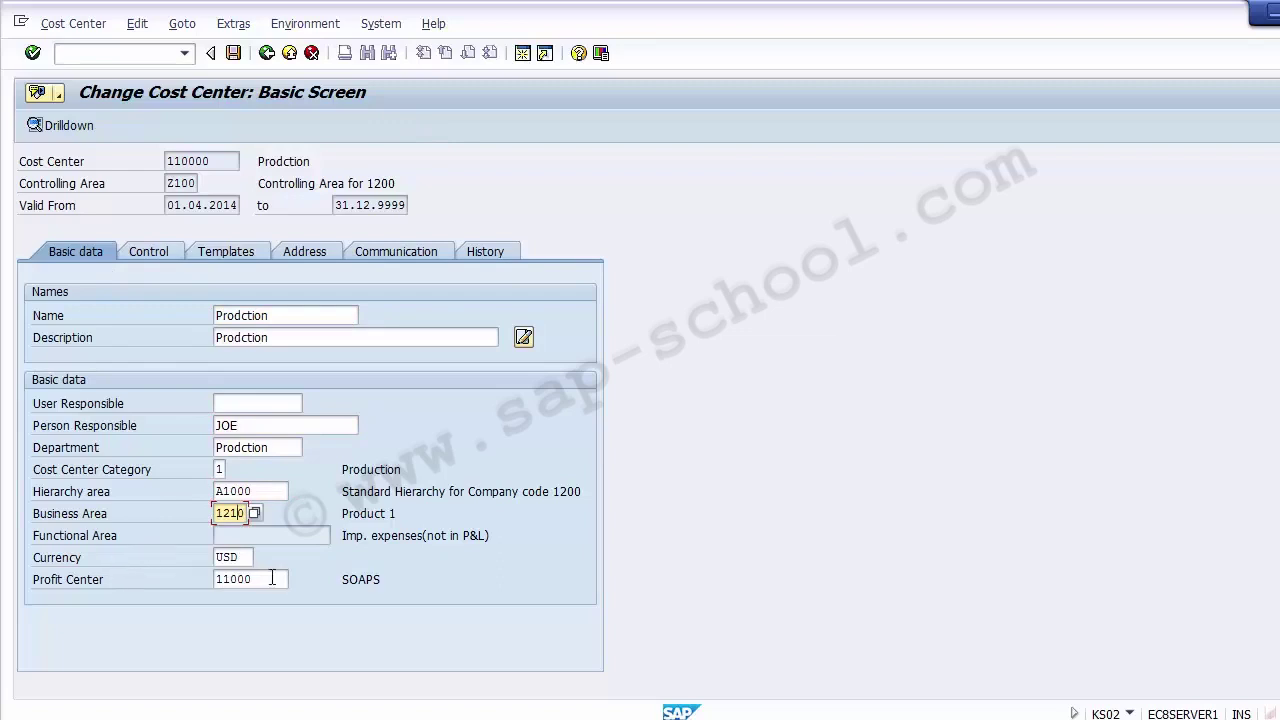
pyautogui.click(271, 578)
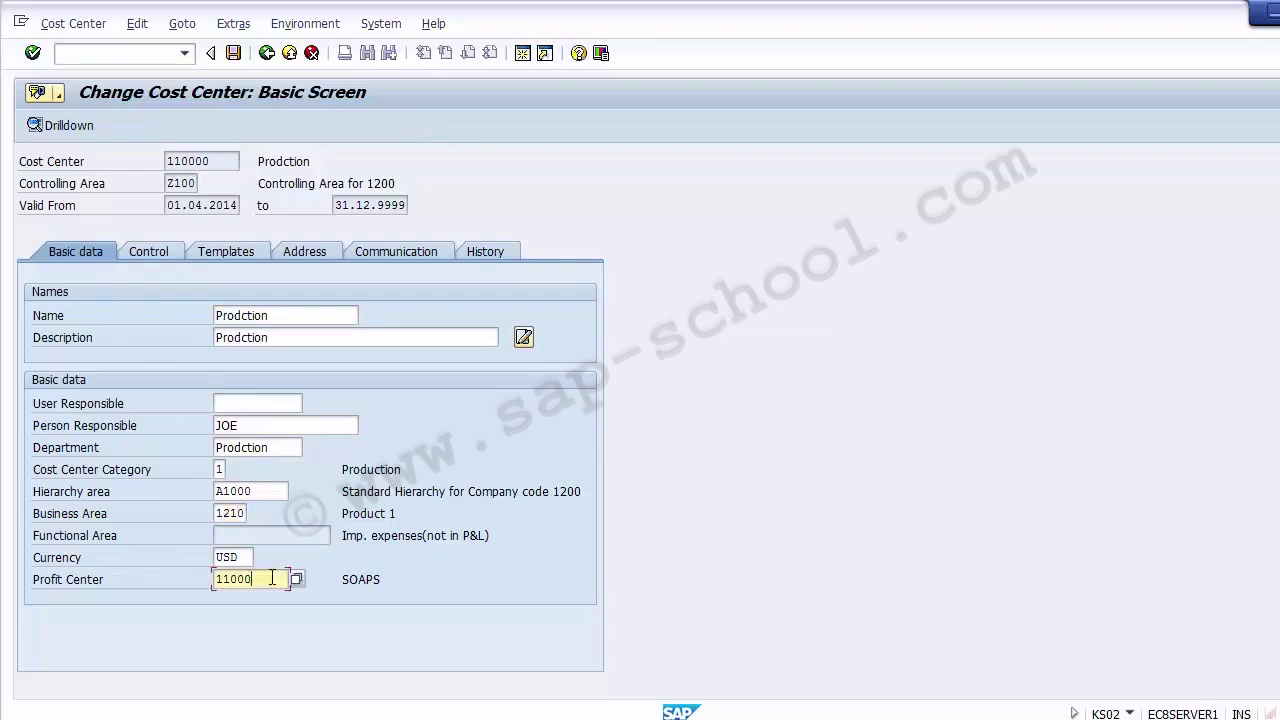
pyautogui.click(156, 251)
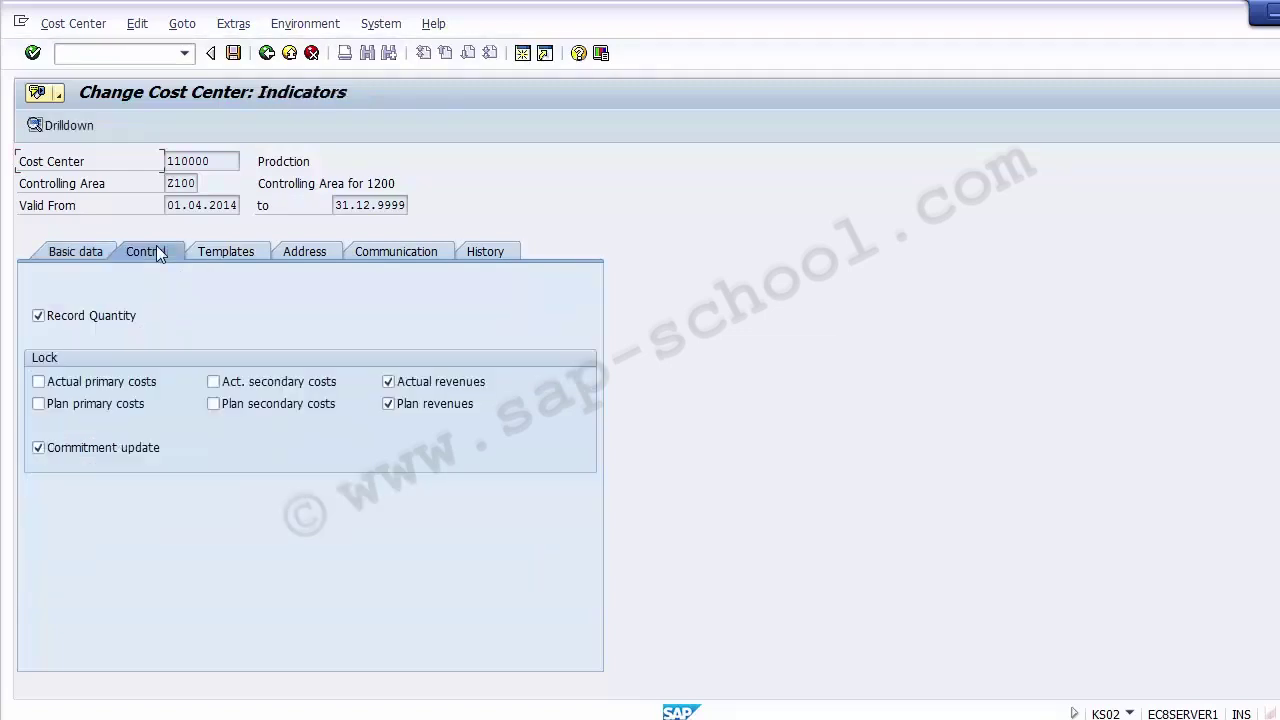
pyautogui.click(228, 253)
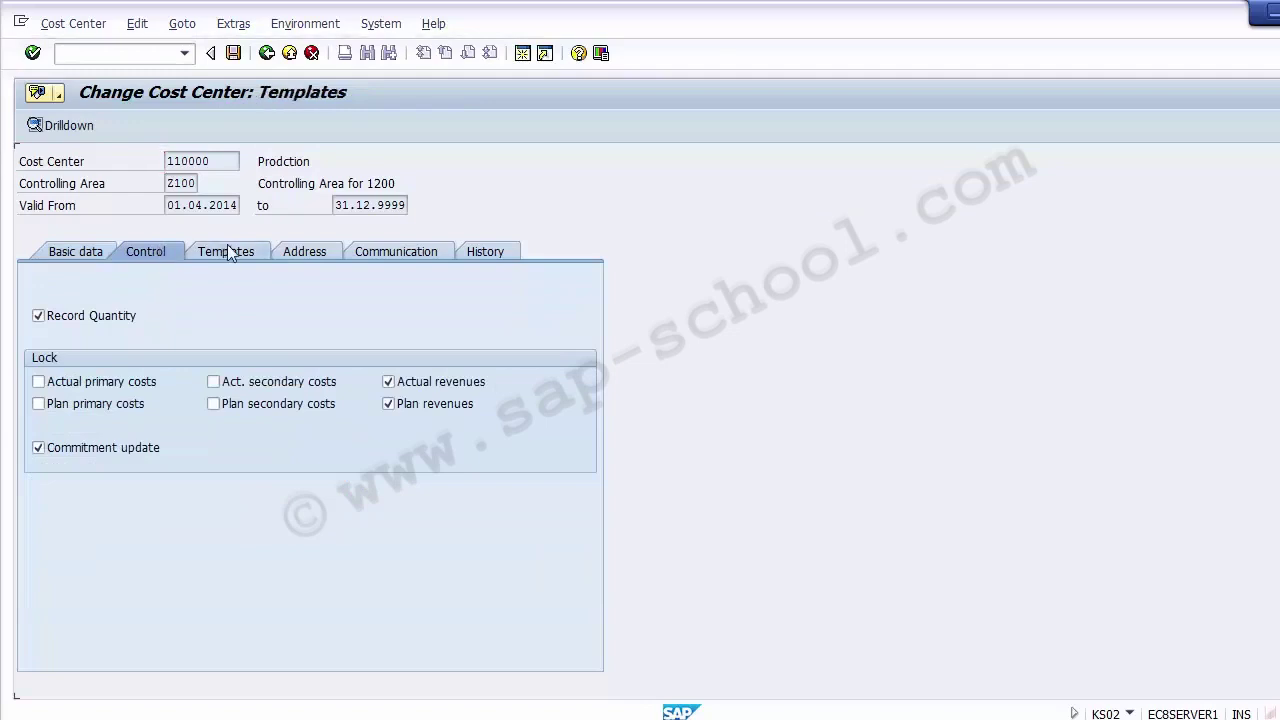
pyautogui.click(306, 251)
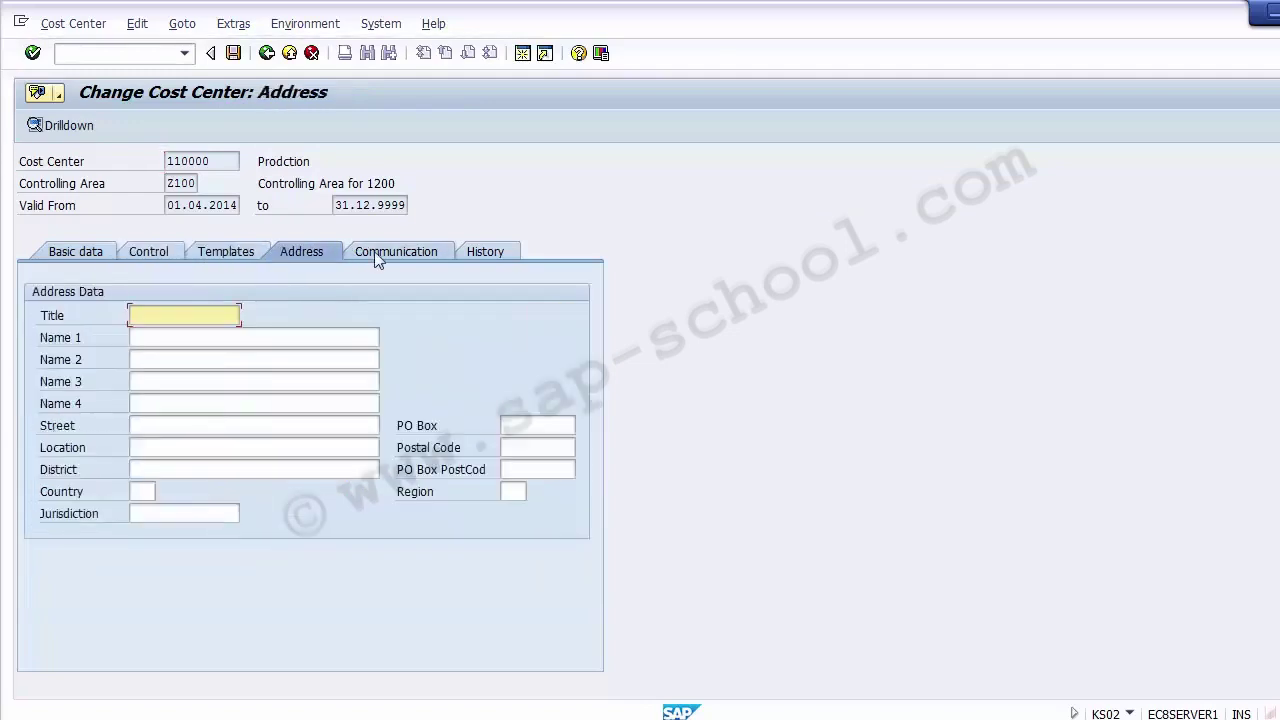
pyautogui.click(188, 342)
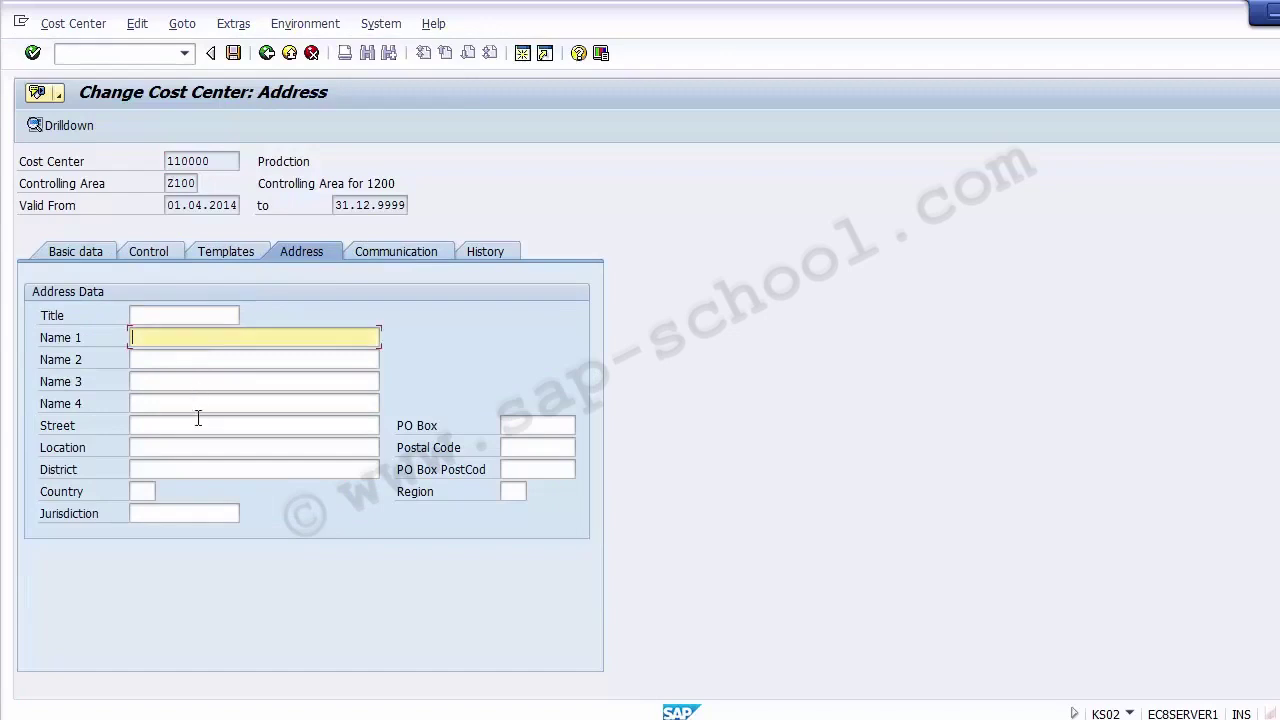
pyautogui.click(78, 252)
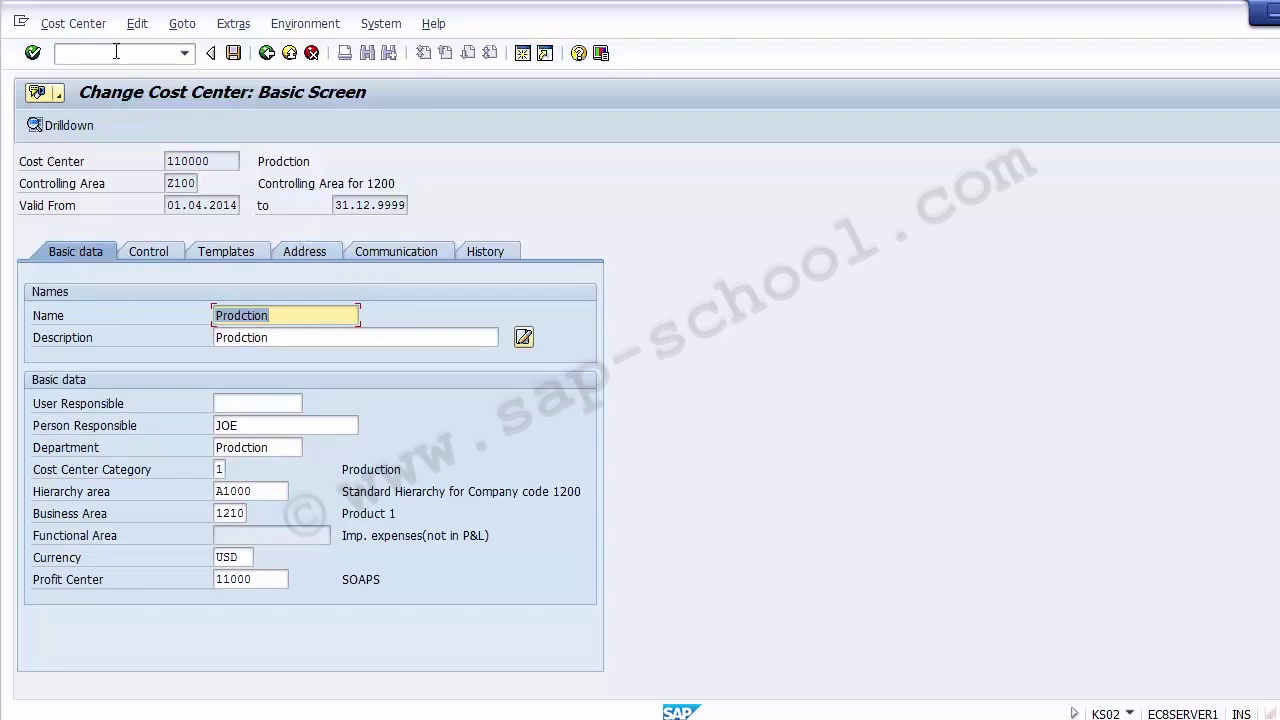
# Leave the change screen, close the activity list and open a new SAP session.
pyautogui.click(266, 52)
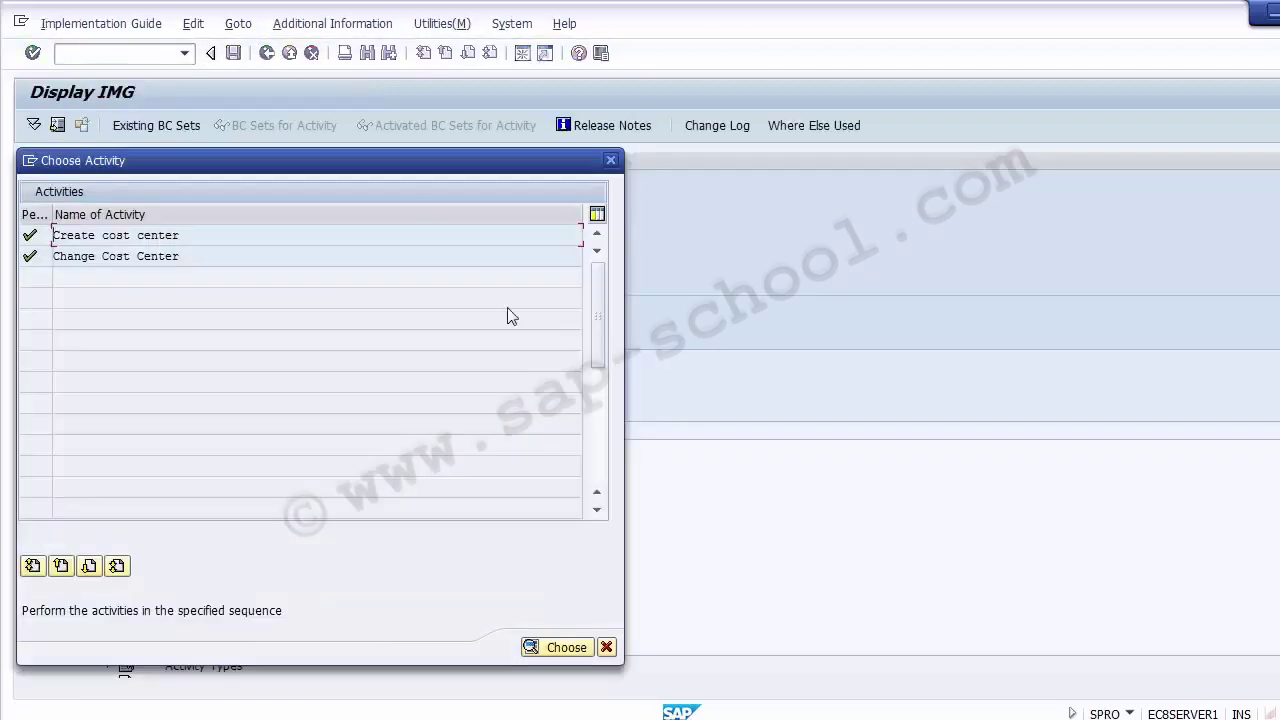
pyautogui.click(611, 162)
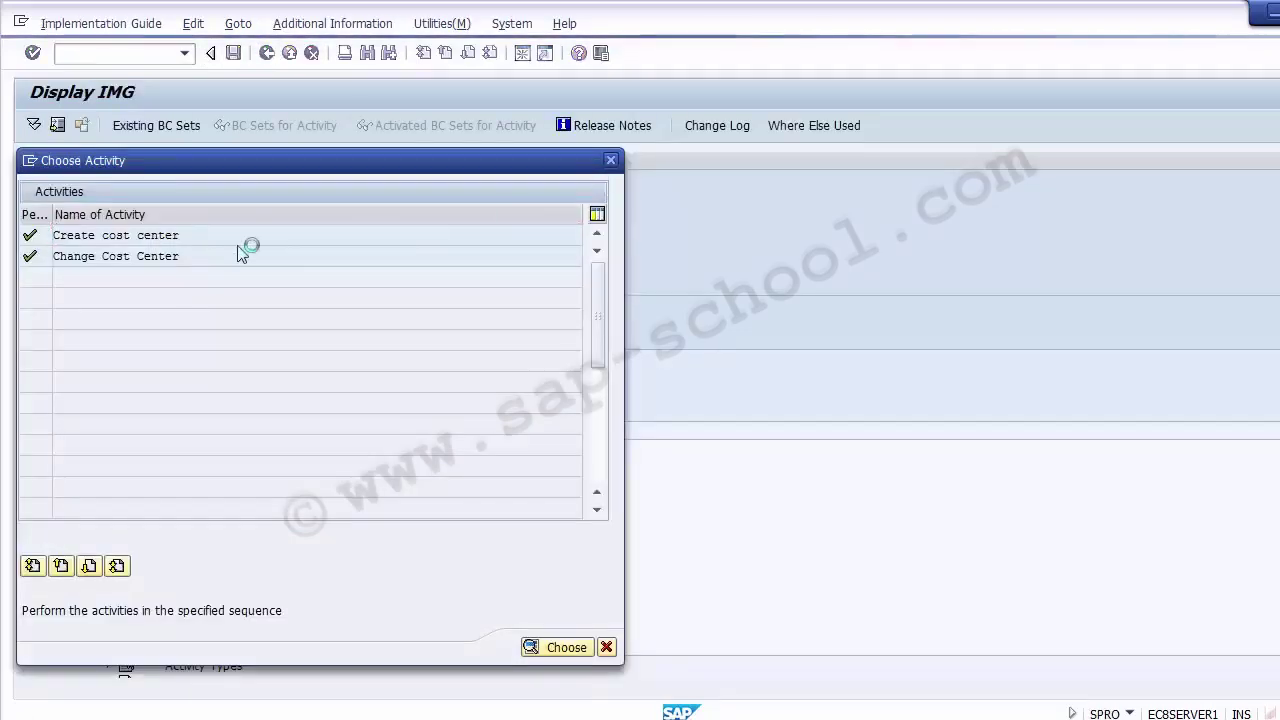
pyautogui.click(523, 56)
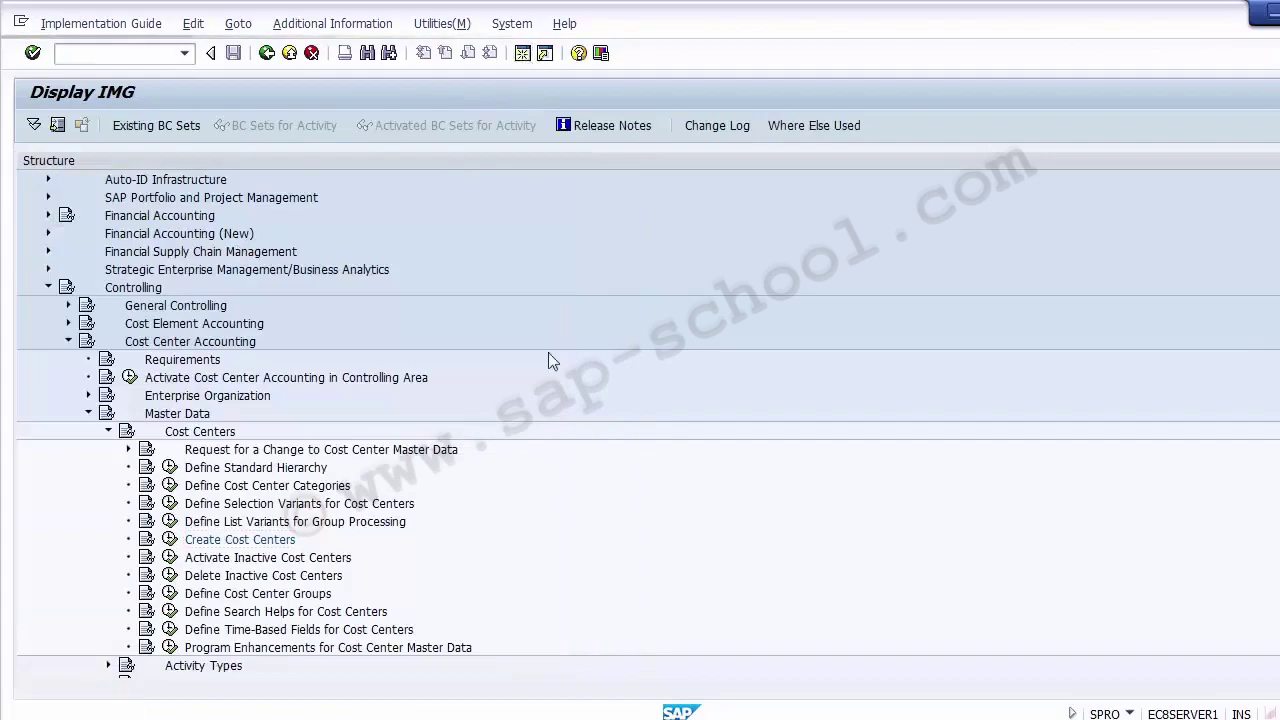
pyautogui.click(560, 718)
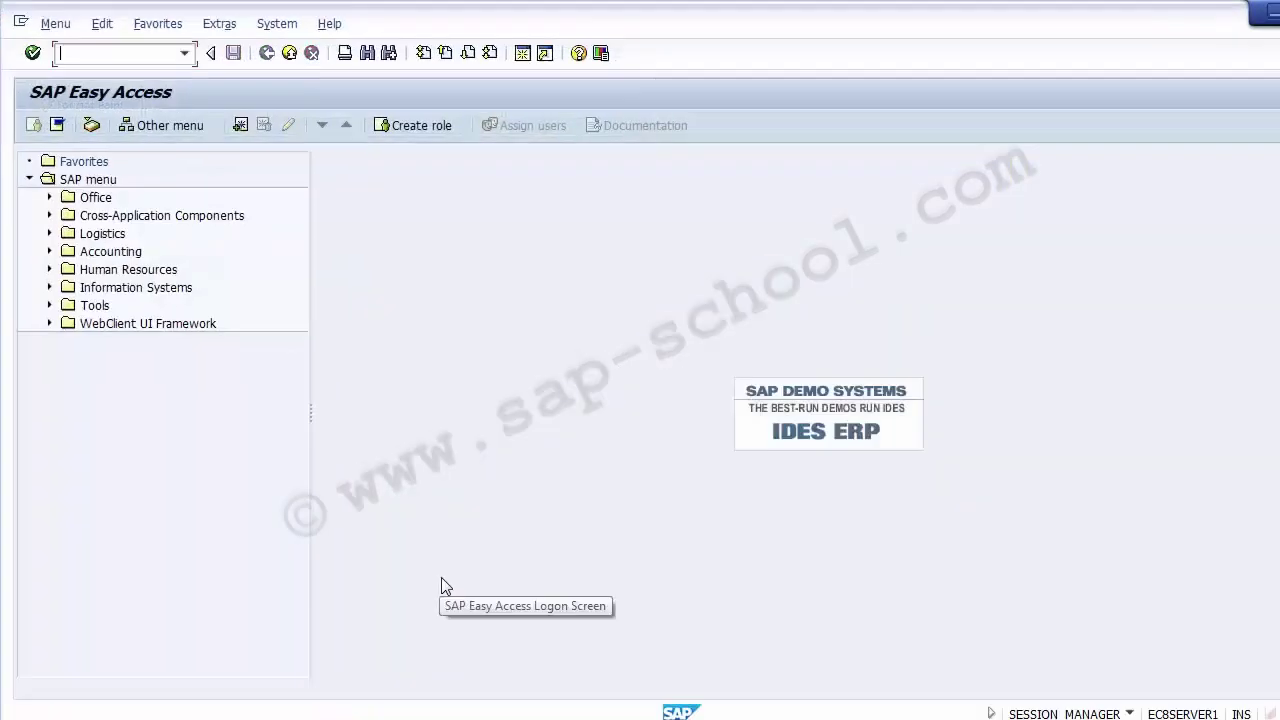
# Check the display transaction code in the PowerPoint slide and display cost center 110000 in SAP with KS03.
pyautogui.click(550, 718)
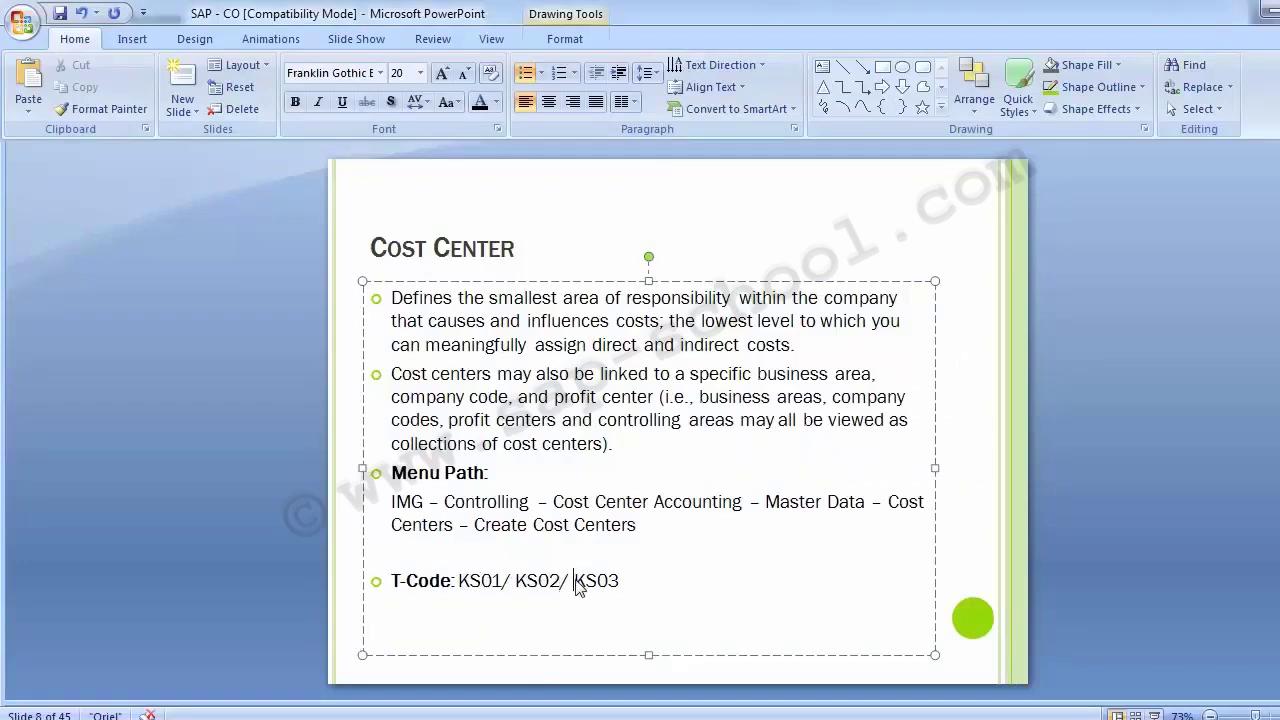
pyautogui.click(277, 459)
pyautogui.hotkey('alt', 'Tab')
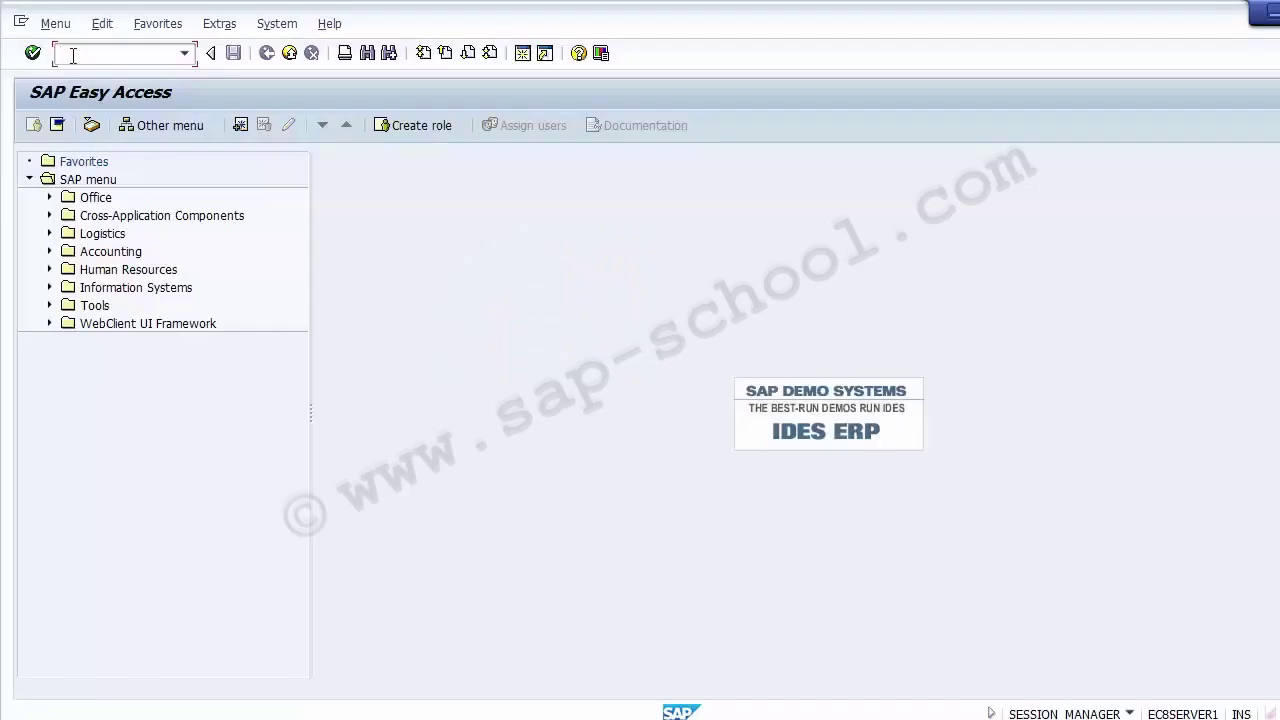
pyautogui.write('KS03')
pyautogui.press('Return')
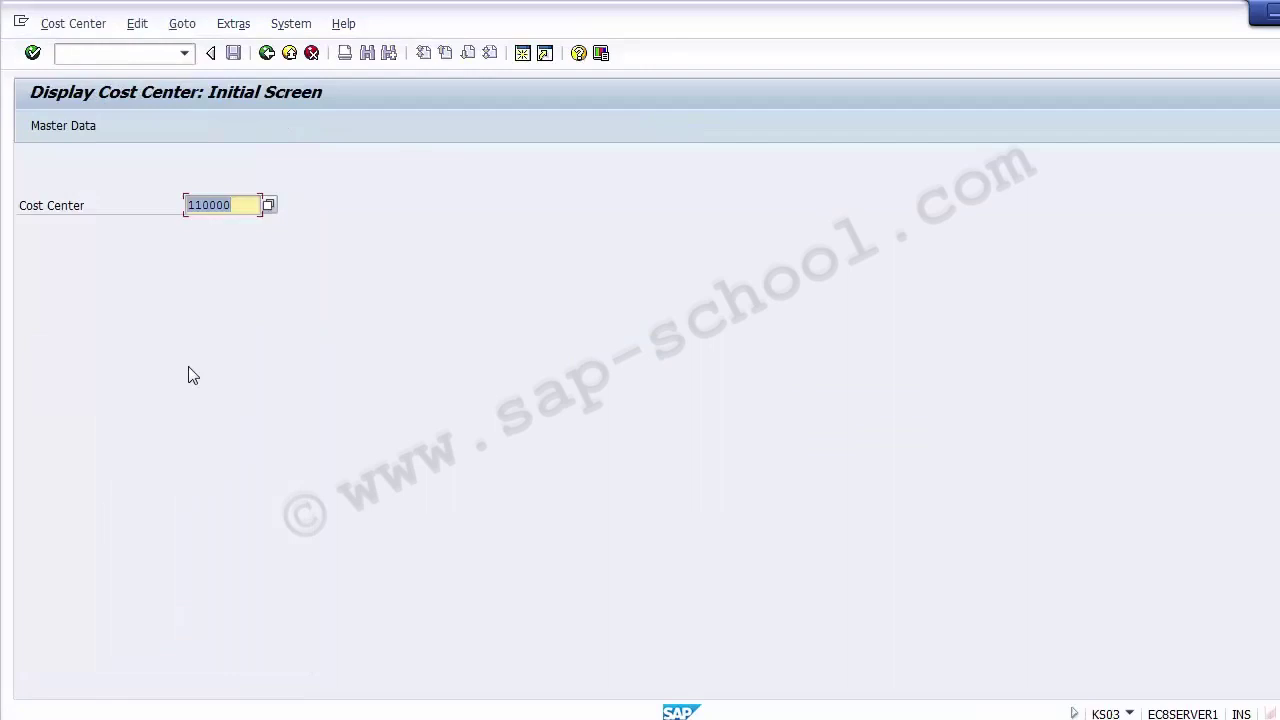
pyautogui.press('Return')
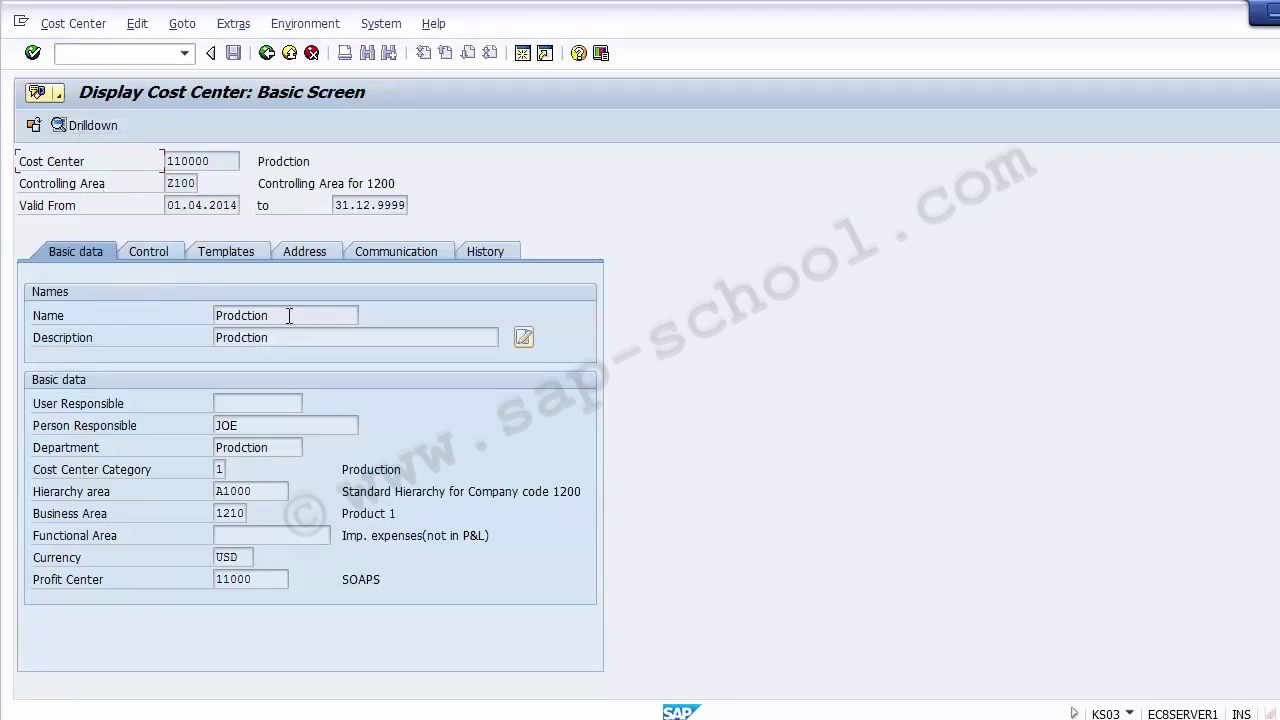
# Examine the displayed basic data: person responsible, department, hierarchy area, business area, functional area, currency and profit center.
pyautogui.click(264, 425)
pyautogui.click(261, 450)
pyautogui.click(234, 491)
pyautogui.click(240, 514)
pyautogui.click(218, 534)
pyautogui.click(236, 557)
pyautogui.click(247, 579)
# Look through the control, template and address data of the displayed cost center and return to its basic data.
pyautogui.click(147, 251)
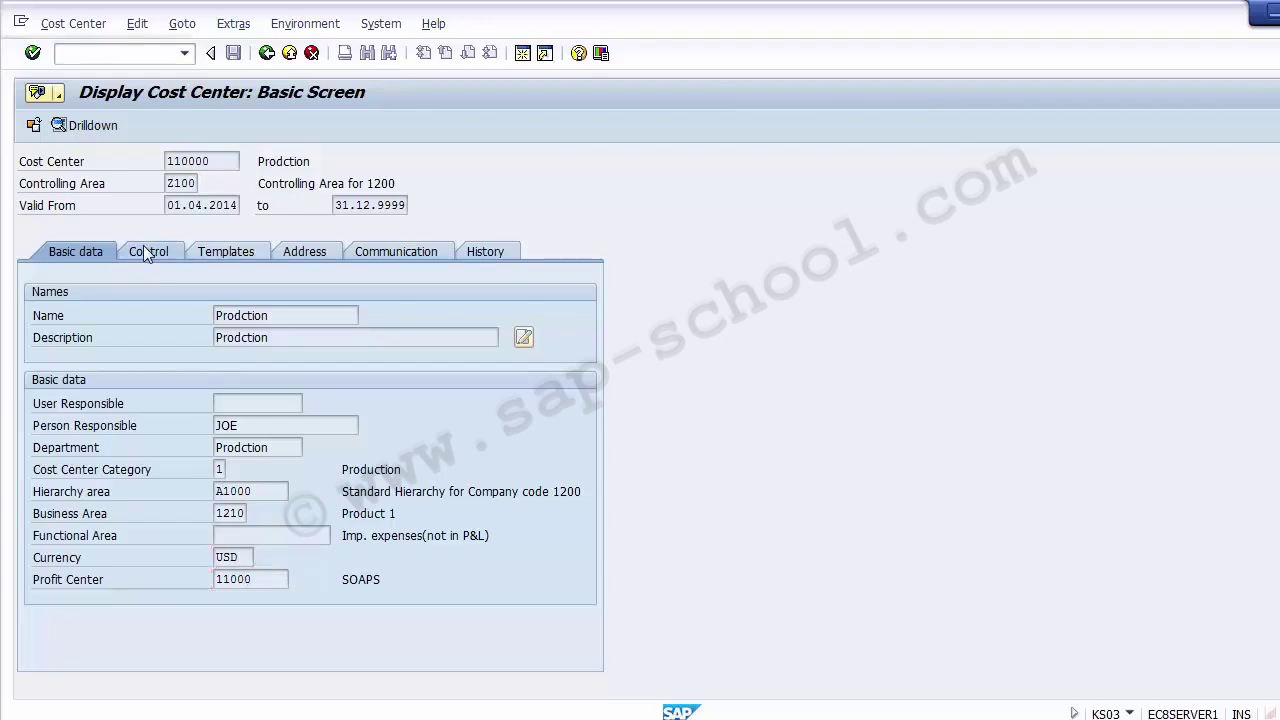
pyautogui.click(223, 253)
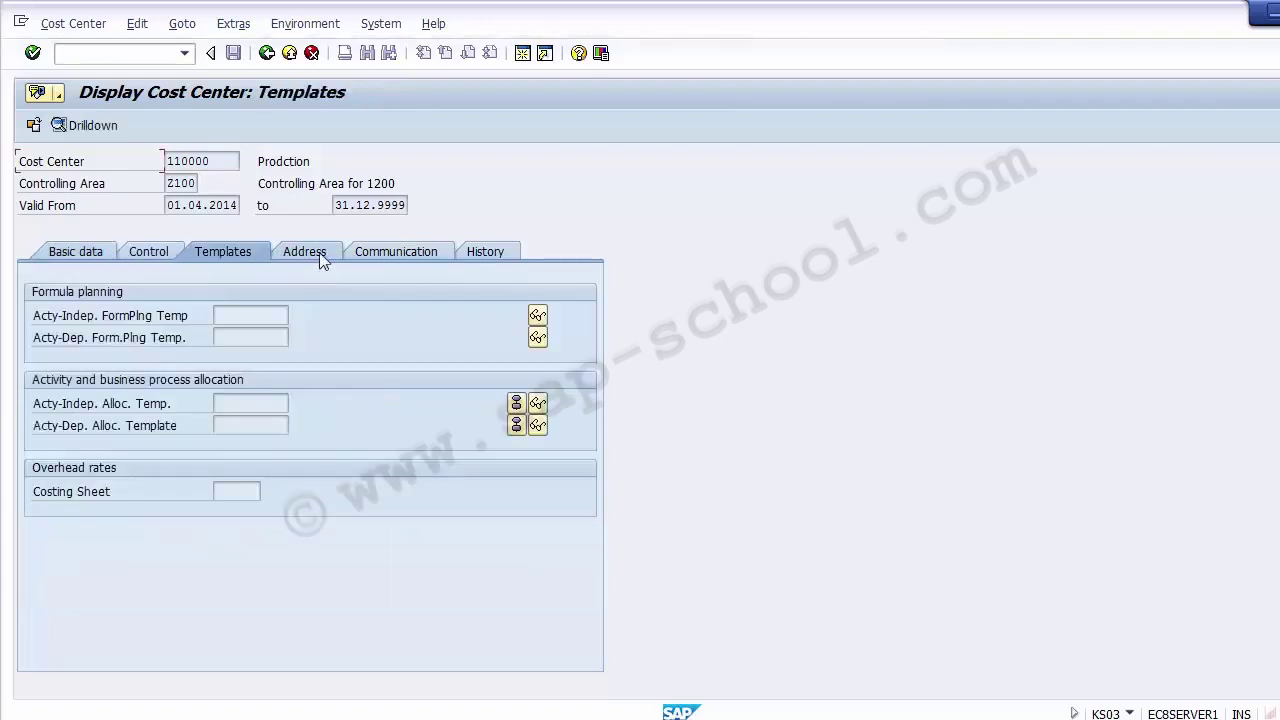
pyautogui.click(303, 253)
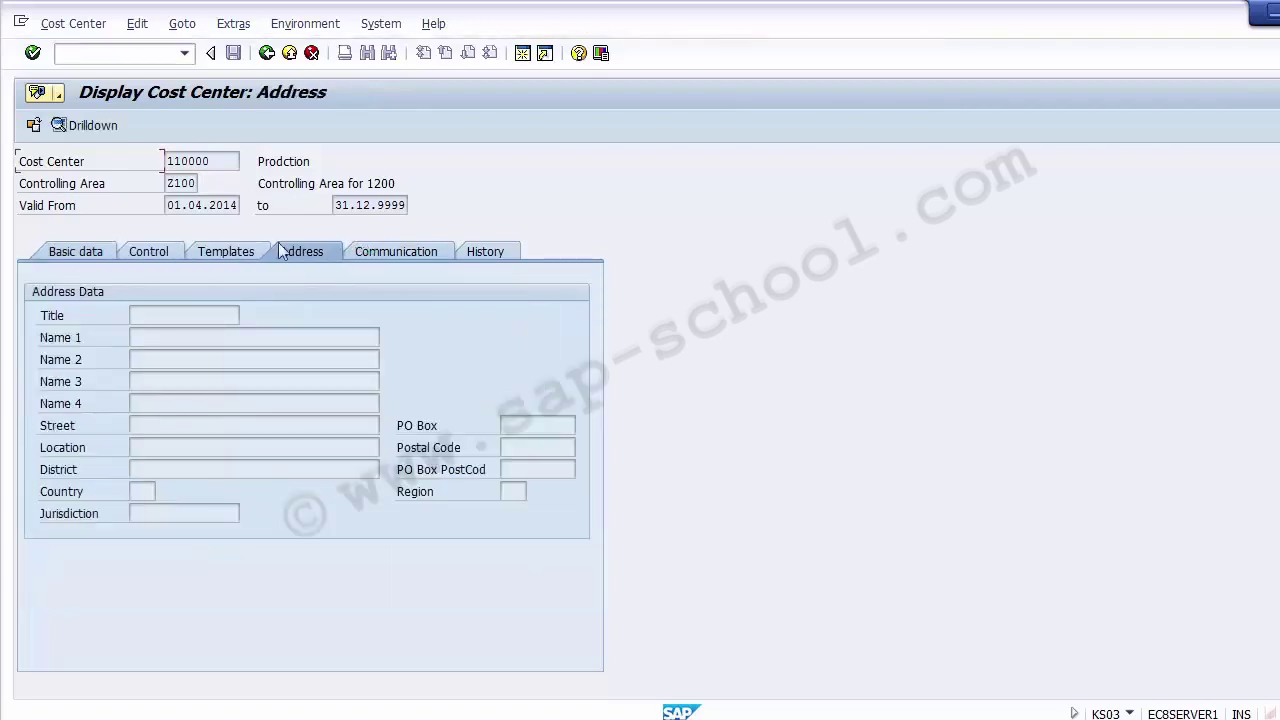
pyautogui.click(200, 253)
pyautogui.click(52, 250)
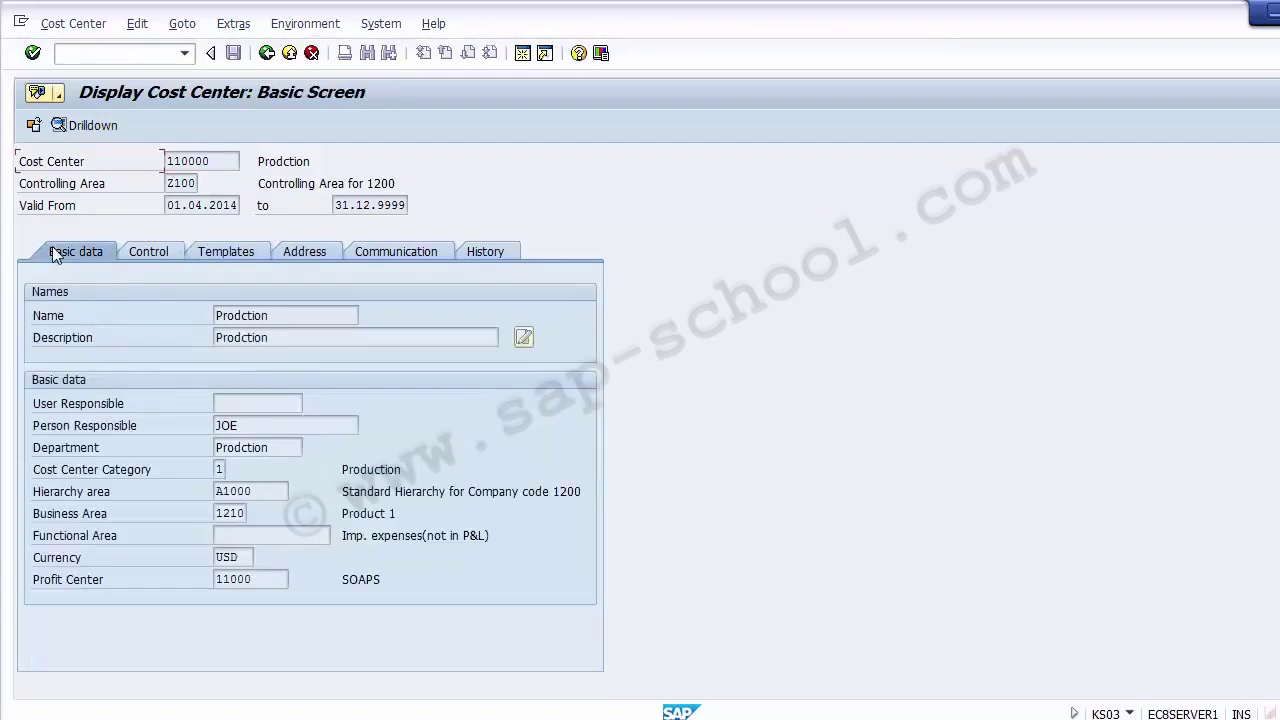
# Leave the cost center display and advance the PowerPoint presentation to the Cost Center Groups slide.
pyautogui.click(267, 53)
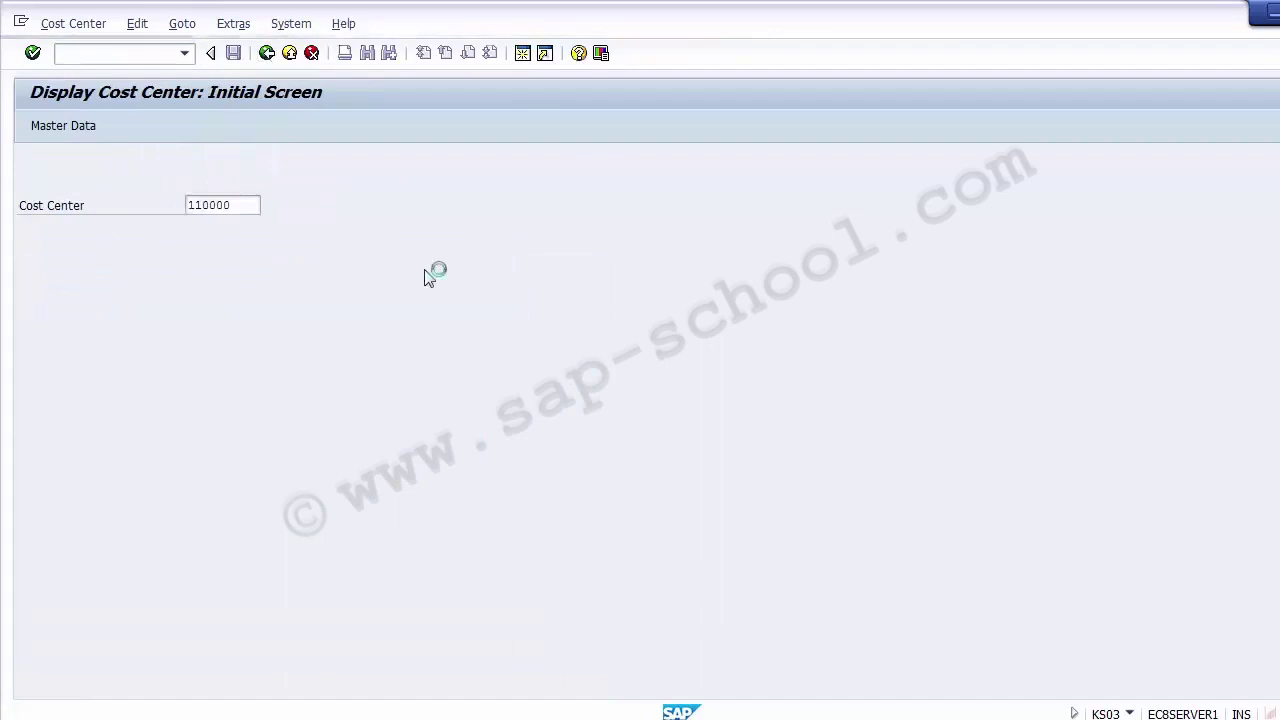
pyautogui.press('F3')
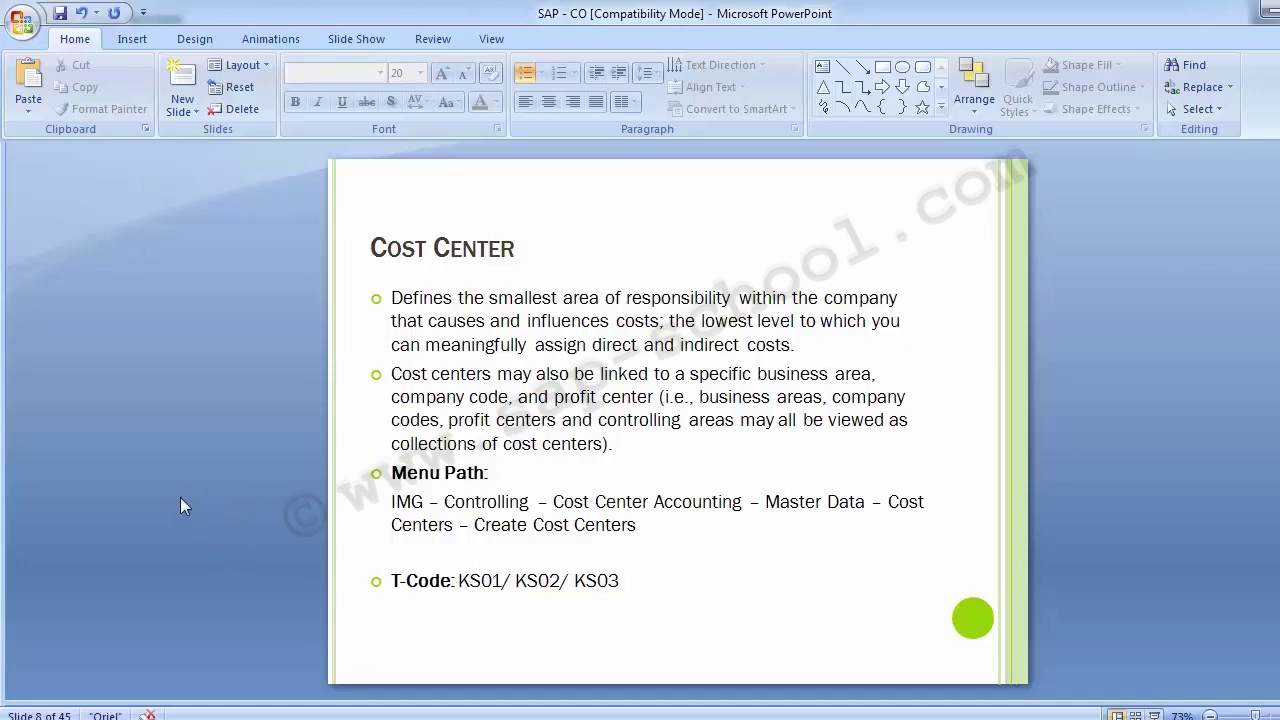
pyautogui.press('pagedown')
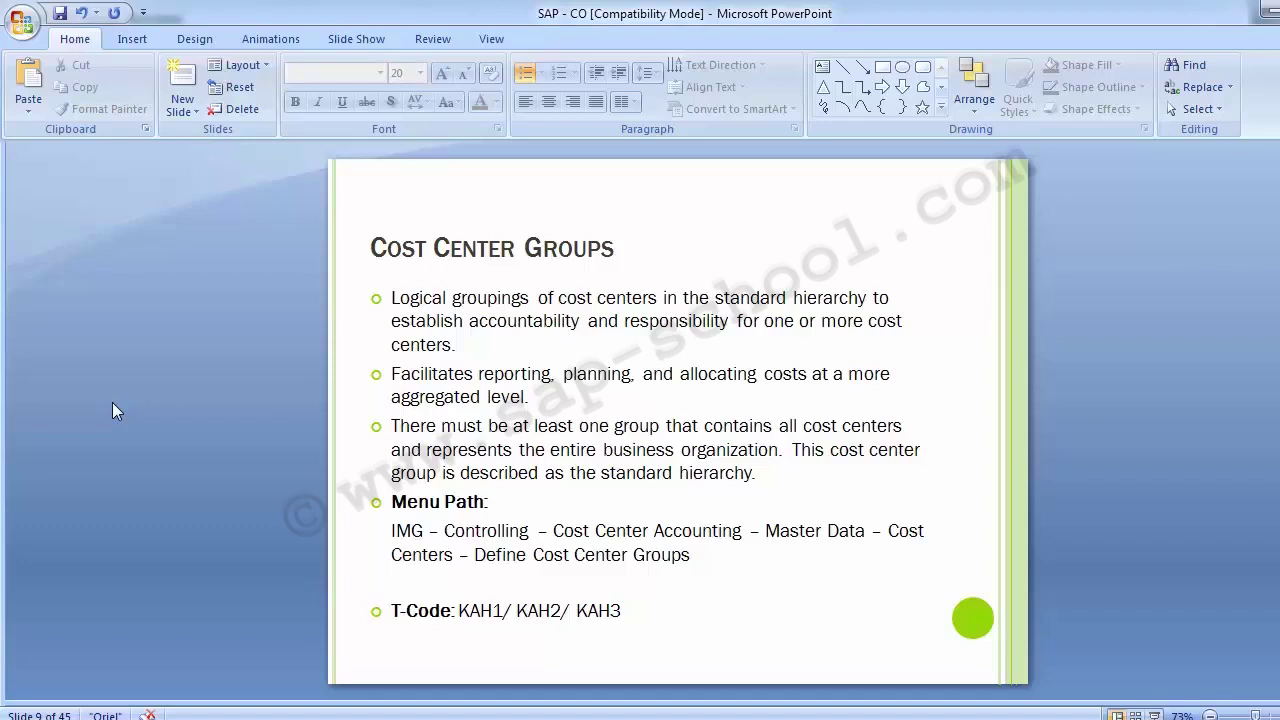
# Switch to the Excel worksheet and examine the plant headings and the department cost centers listed under the second Plant 1 heading.
pyautogui.hotkey('alt', 'Tab')
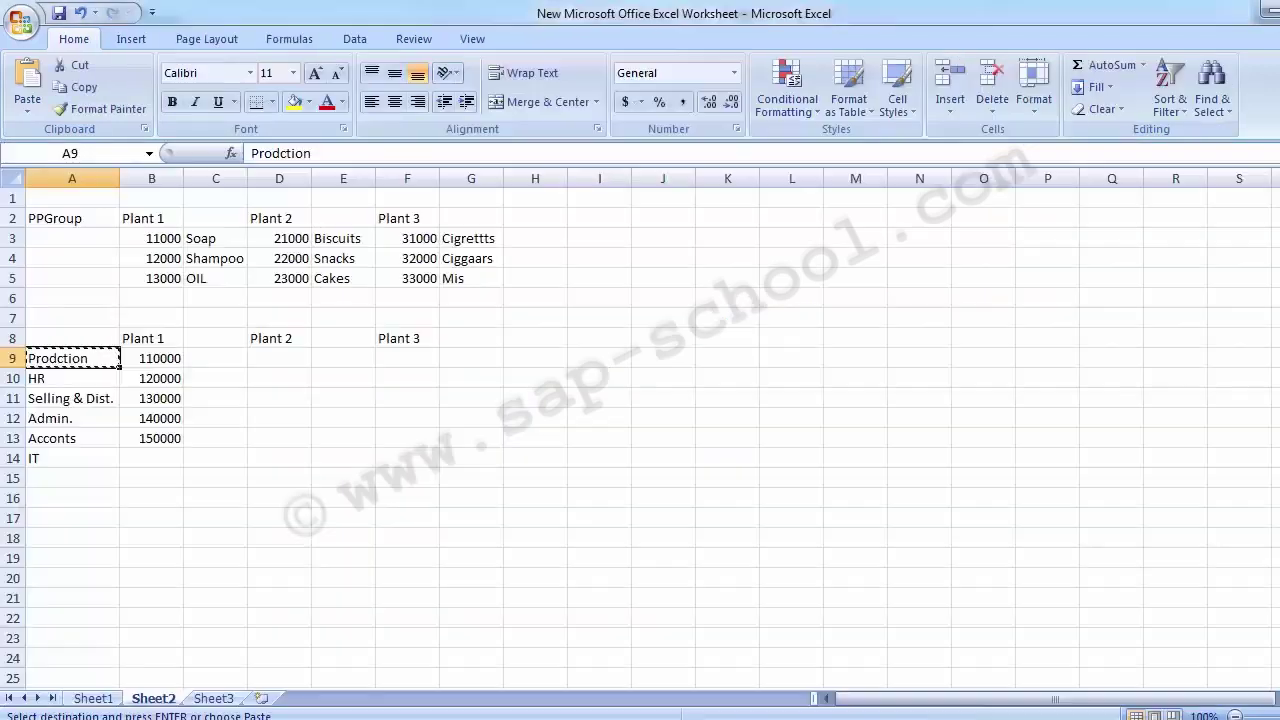
pyautogui.click(88, 320)
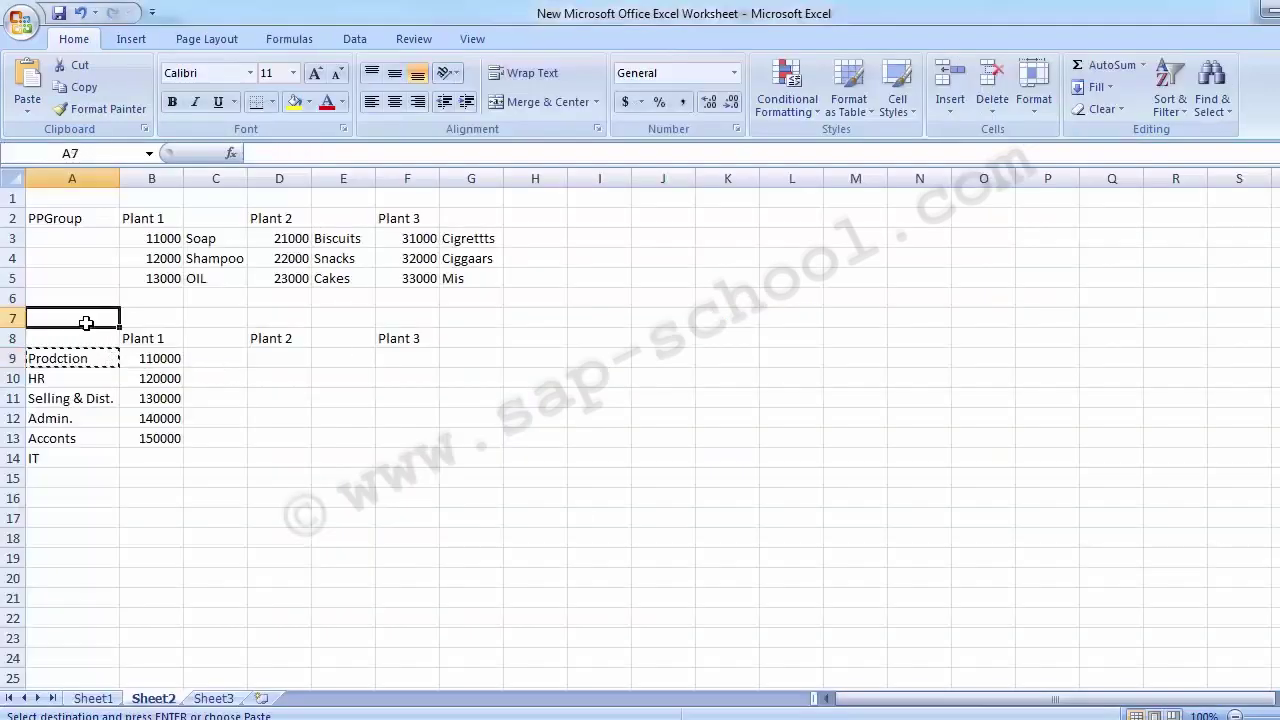
pyautogui.press('Escape')
pyautogui.click(142, 338)
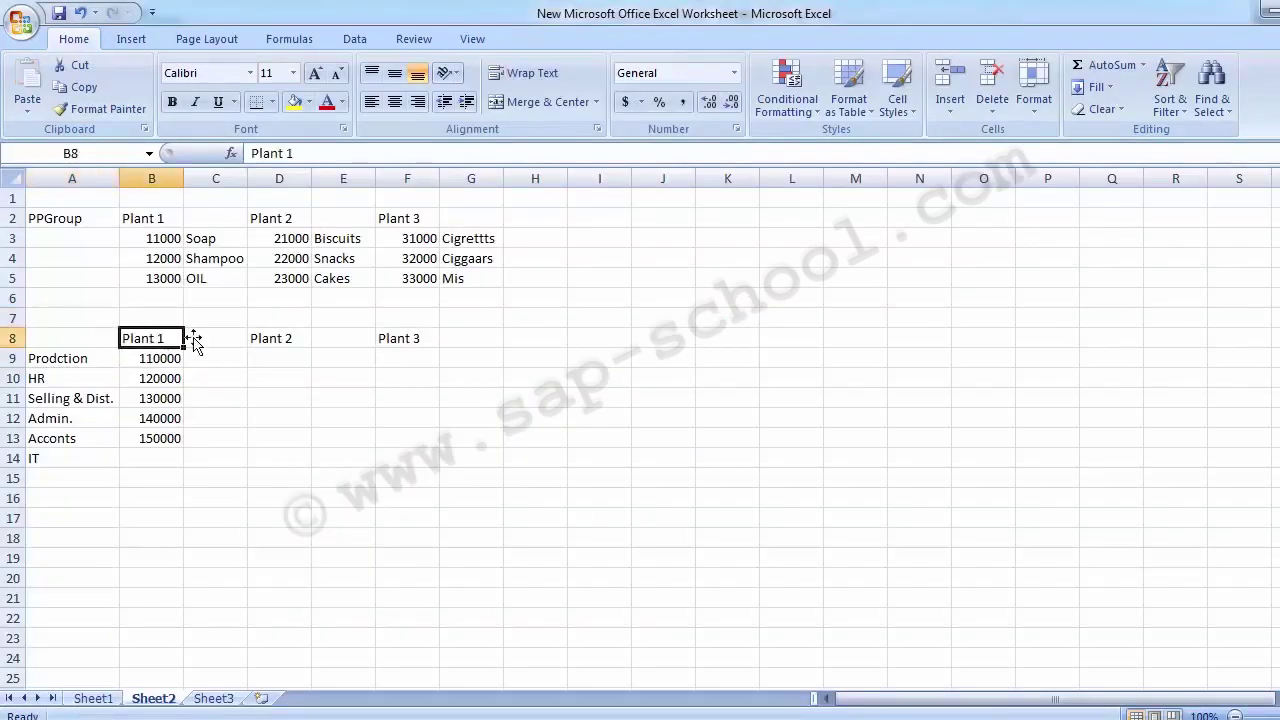
pyautogui.click(62, 358)
pyautogui.press('Down')
pyautogui.press('Down')
pyautogui.press('Down')
pyautogui.press('Down')
pyautogui.press('Down')
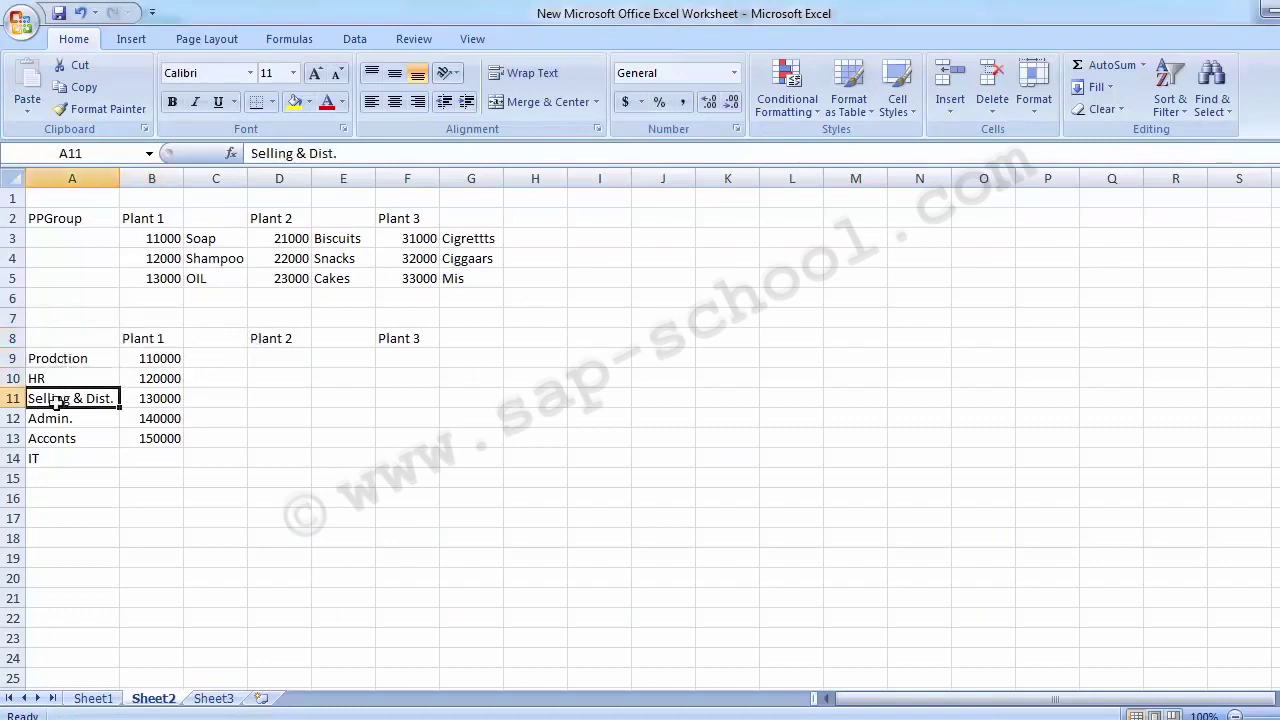
pyautogui.click(136, 336)
pyautogui.click(45, 342)
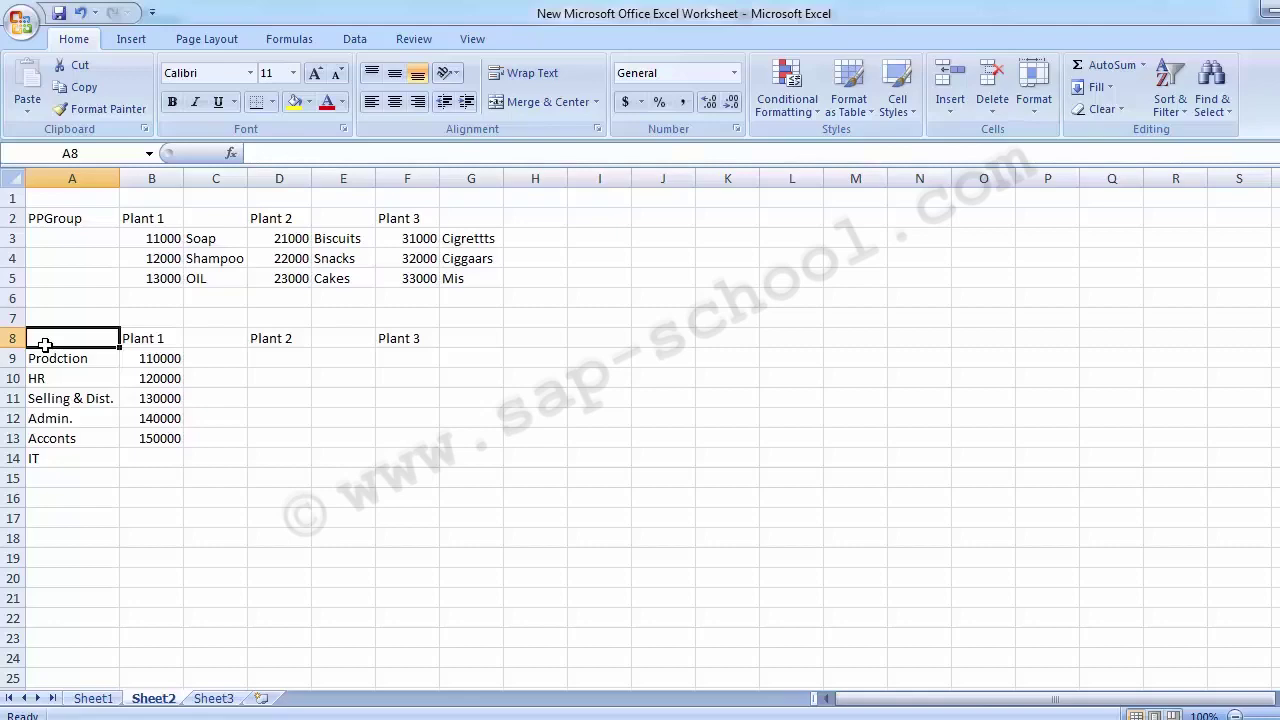
pyautogui.click(260, 456)
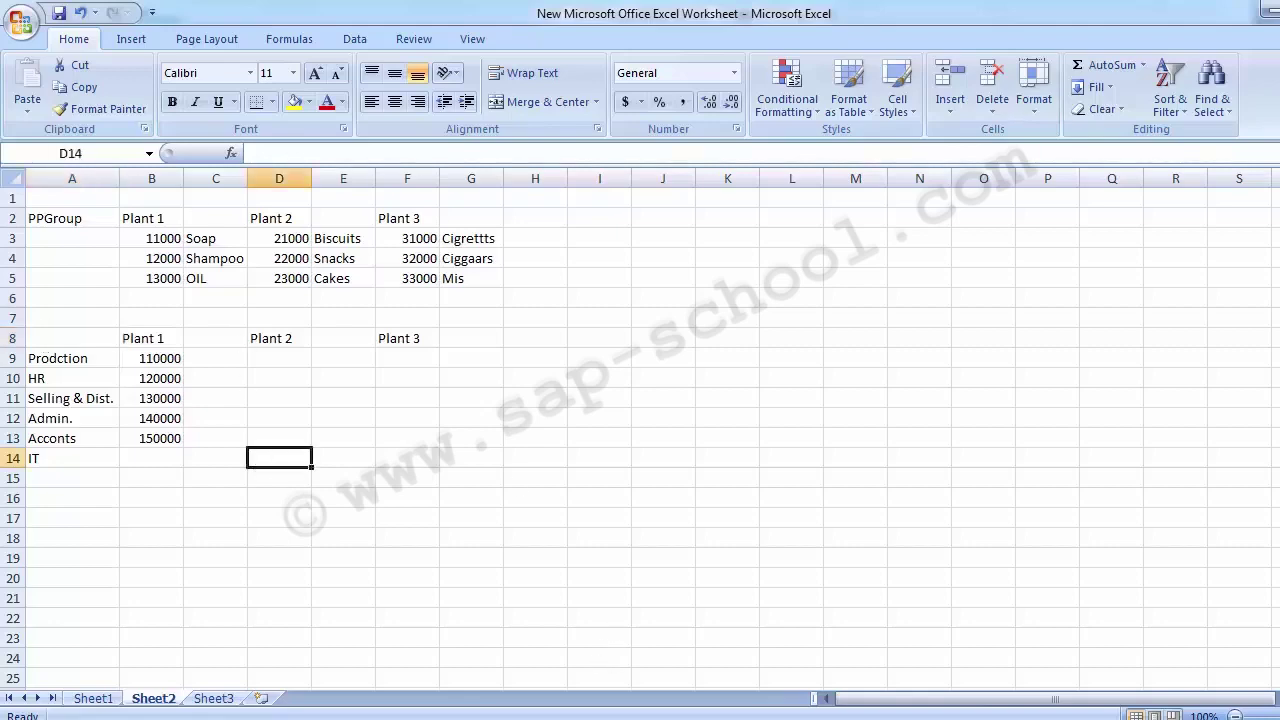
# Check the menu path on the PowerPoint slide, and in SAP open Create Cost Center Group from the Define Cost Center Groups activity.
pyautogui.hotkey('alt', 'Tab')
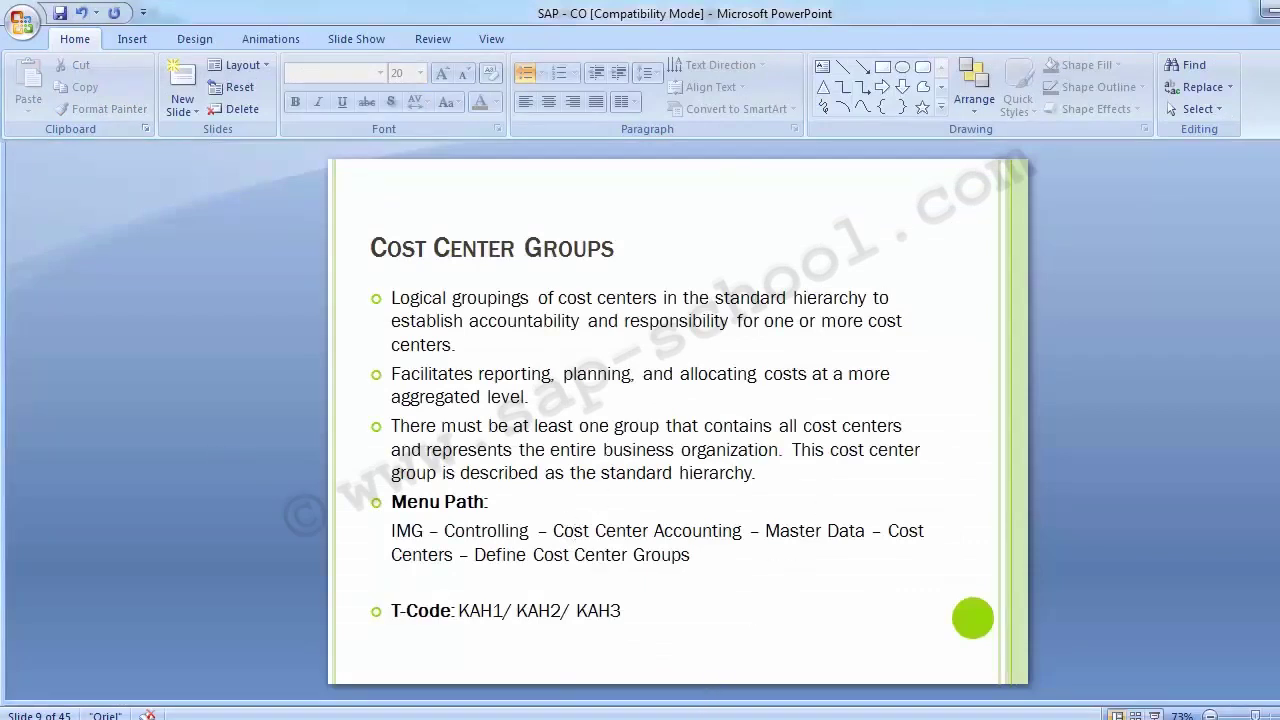
pyautogui.moveTo(600, 677)
pyautogui.click(544, 627)
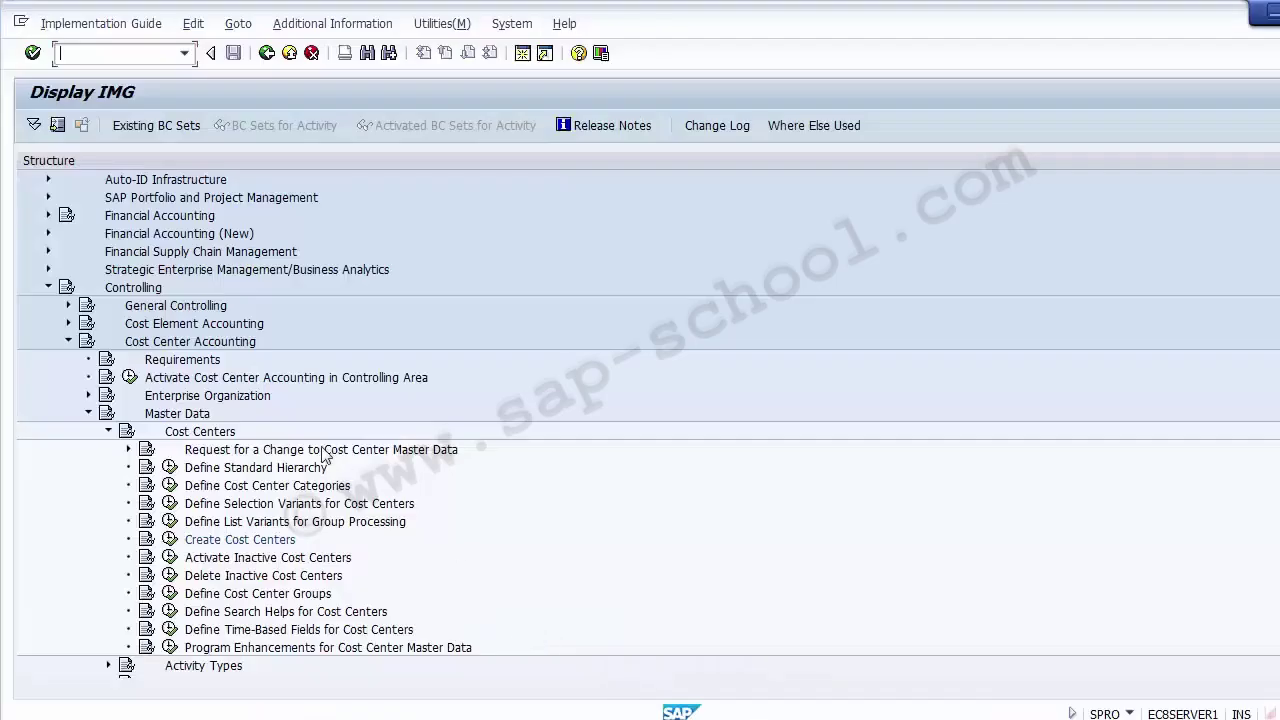
pyautogui.click(271, 594)
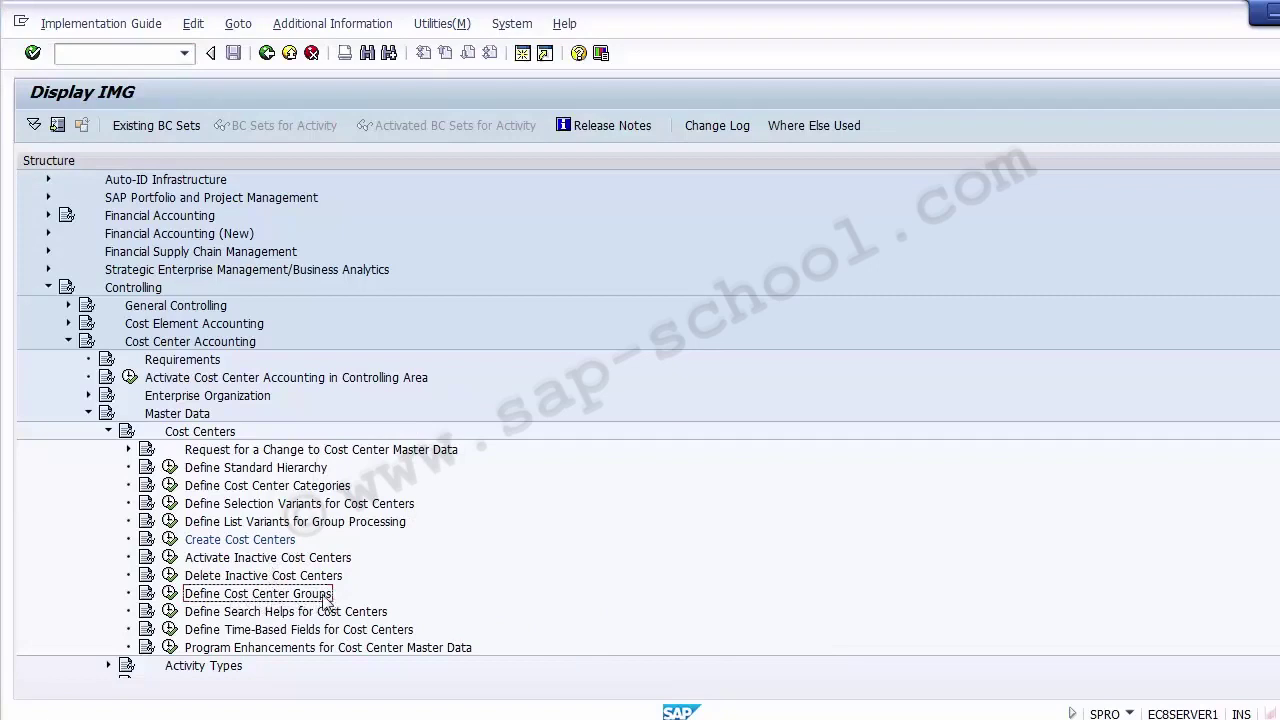
pyautogui.click(170, 597)
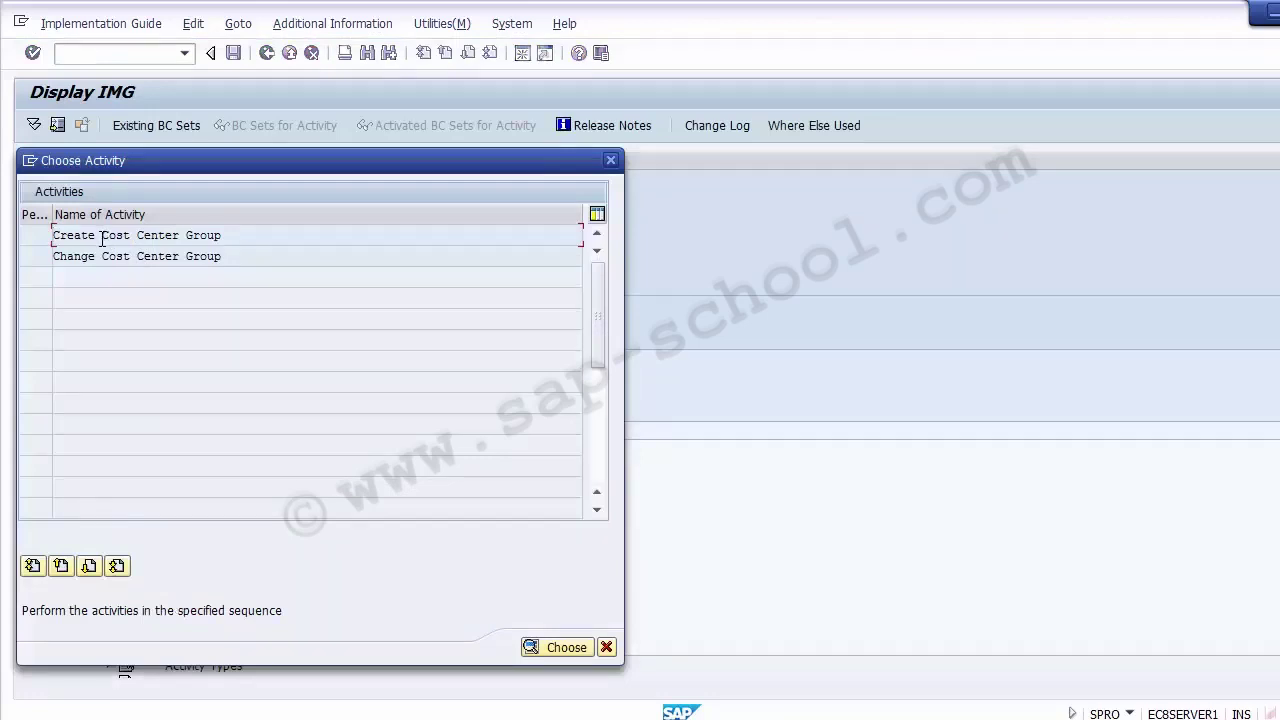
pyautogui.doubleClick(102, 236)
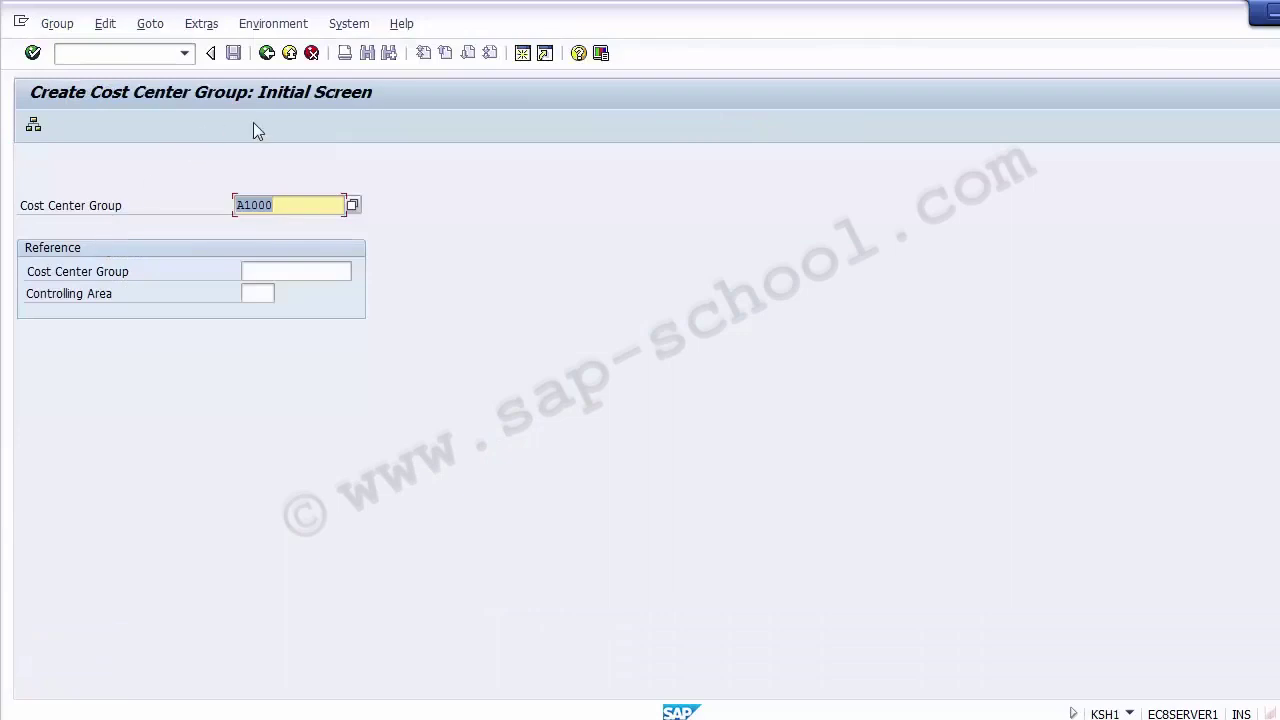
# Look up existing cost center groups in controlling area Z100, try to create group A1000, and decline changing the existing object.
pyautogui.click(352, 206)
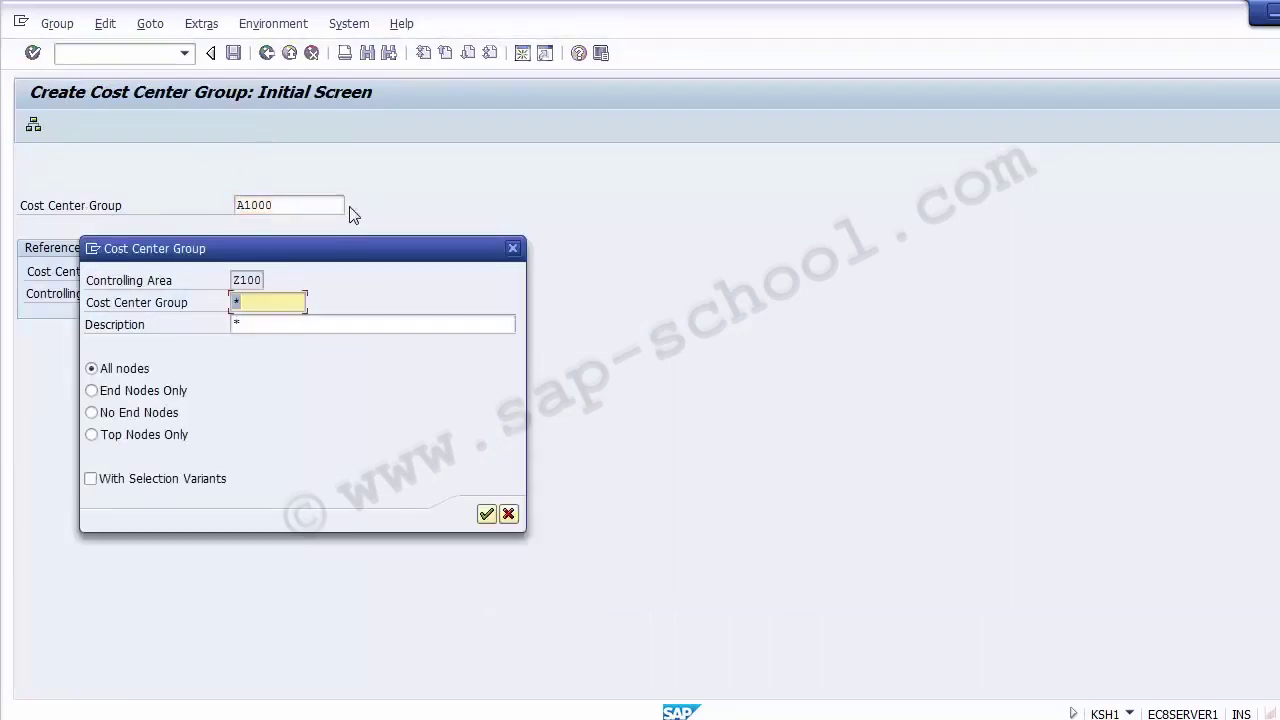
pyautogui.click(486, 514)
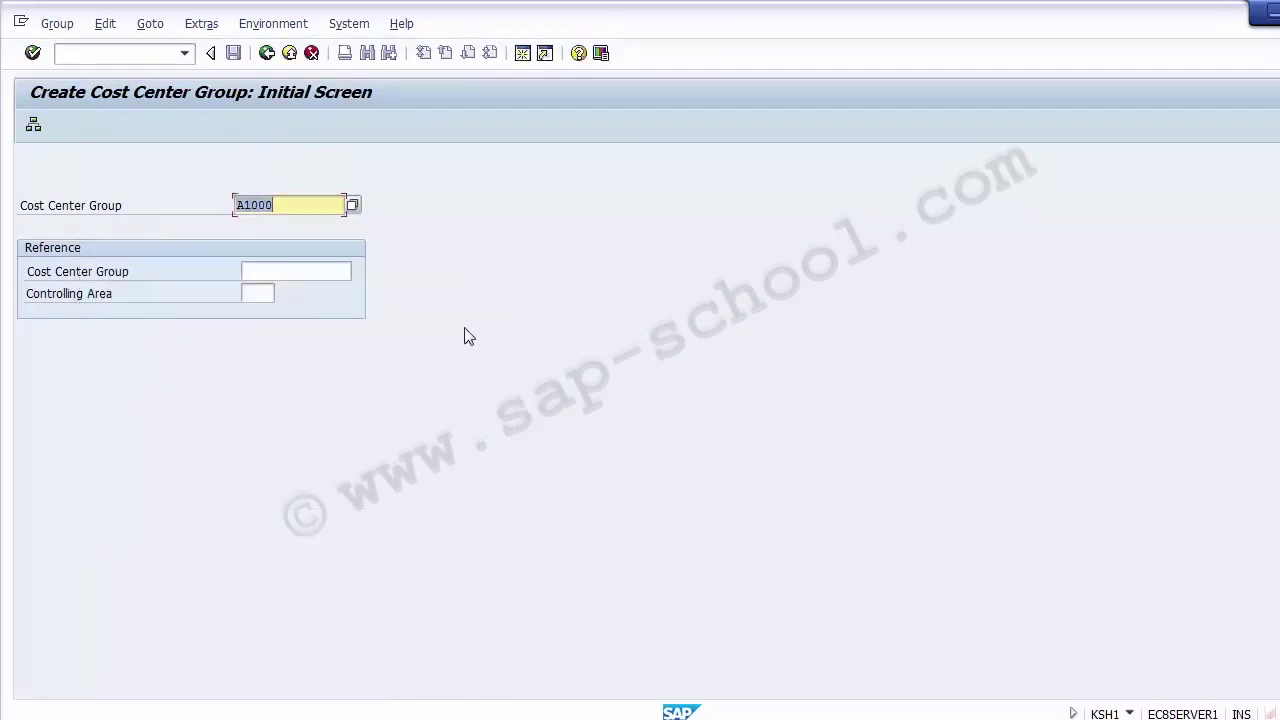
pyautogui.press('Return')
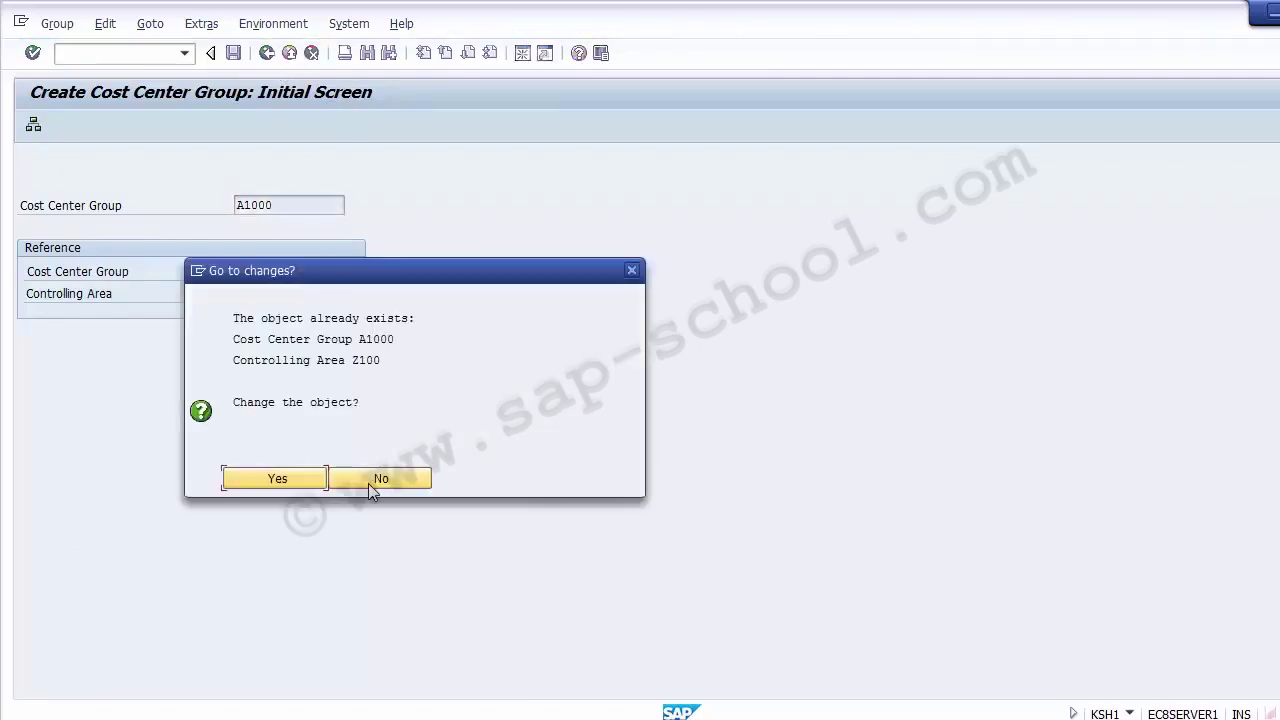
pyautogui.click(375, 479)
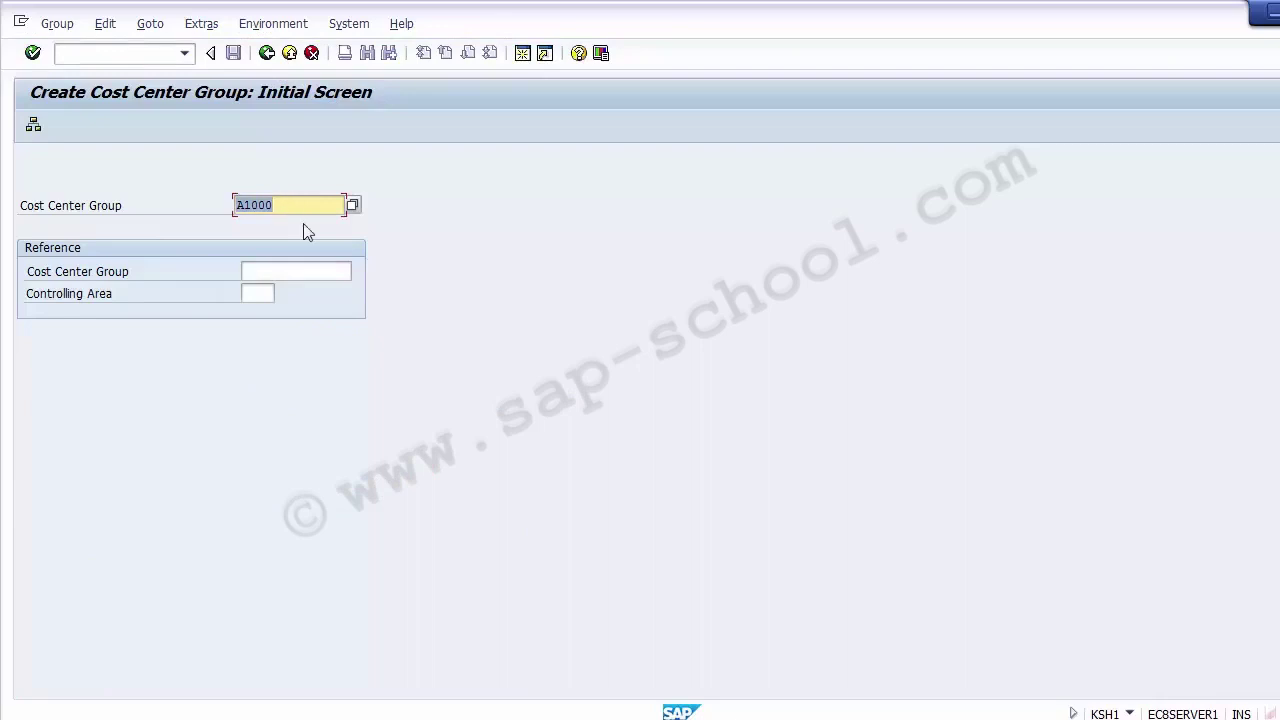
# Clear the cost center group field in SAP, and in Excel enter P1000 in cell A8 beside the Plant 1 heading.
pyautogui.press('Delete')
pyautogui.hotkey('alt', 'Tab')
pyautogui.hotkey('alt', 'Tab')
pyautogui.hotkey('alt', 'Tab')
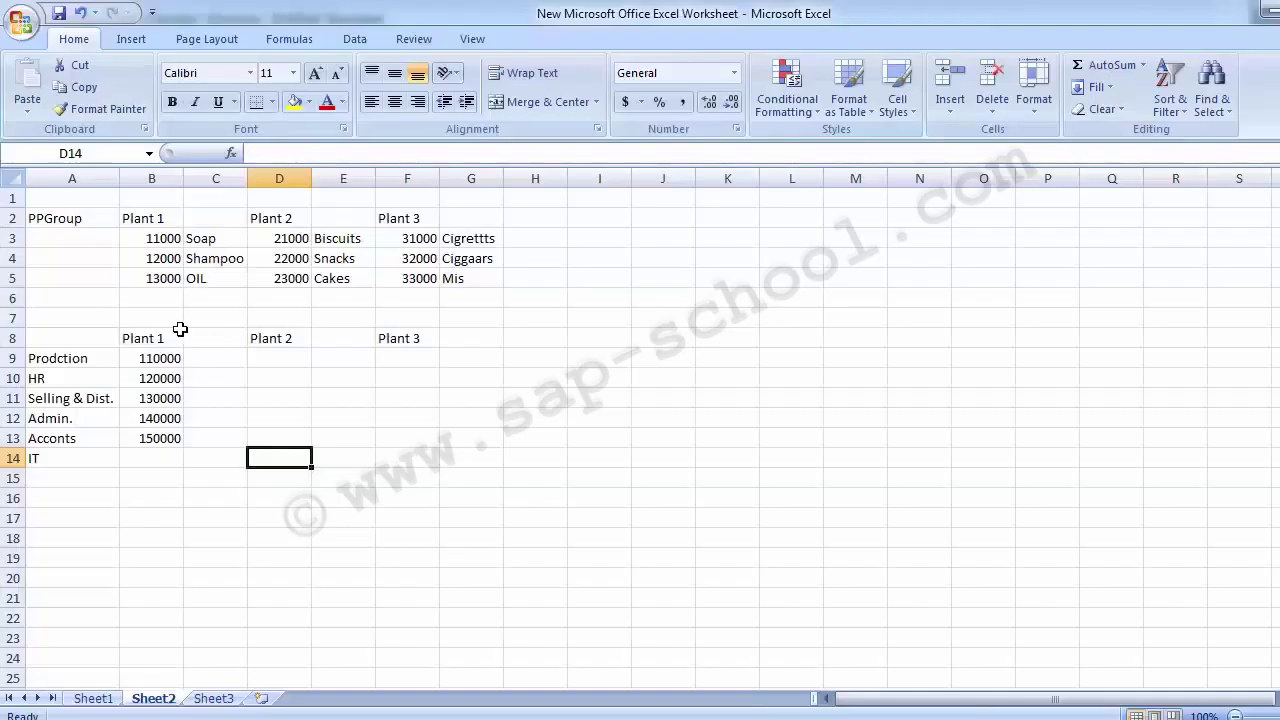
pyautogui.click(152, 338)
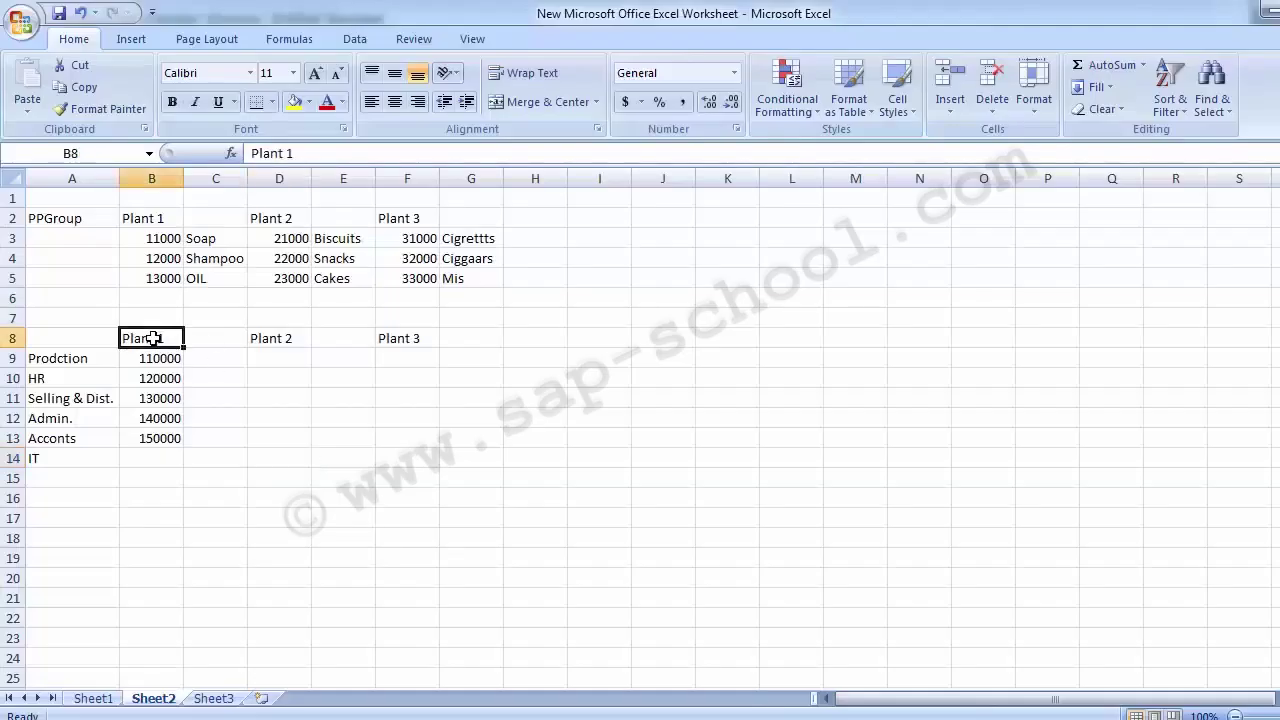
pyautogui.click(68, 340)
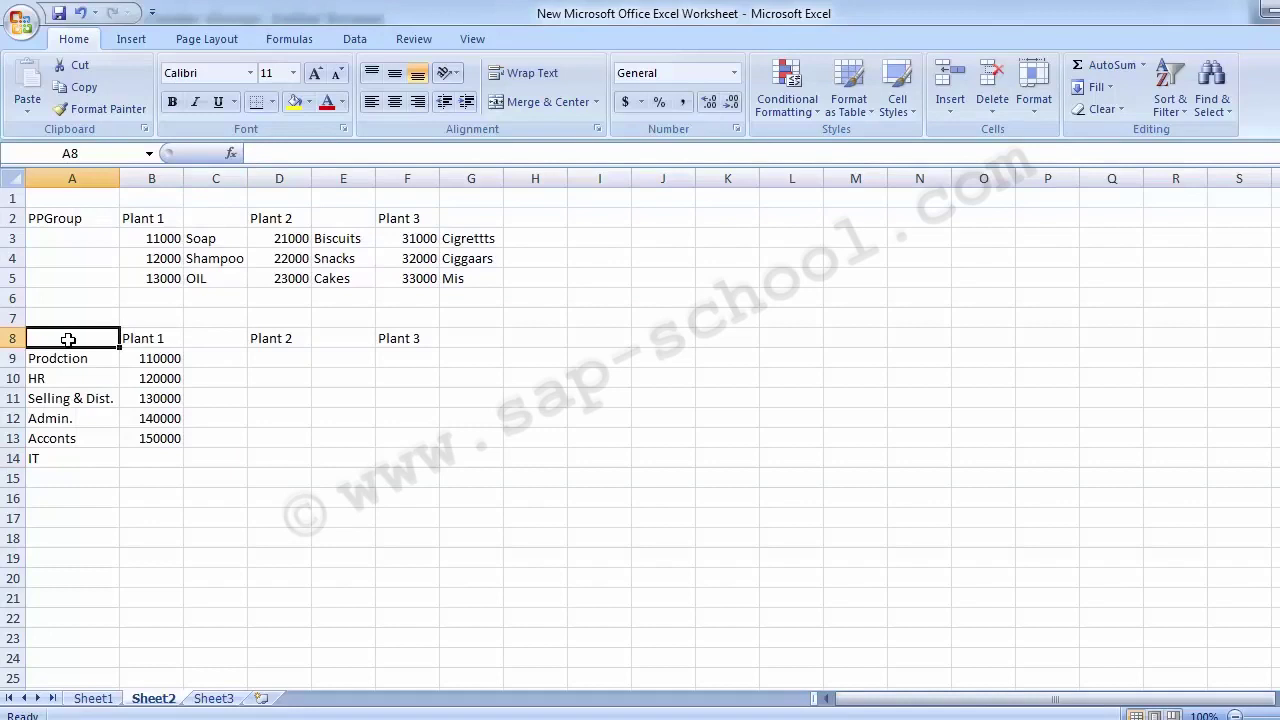
pyautogui.write('P1')
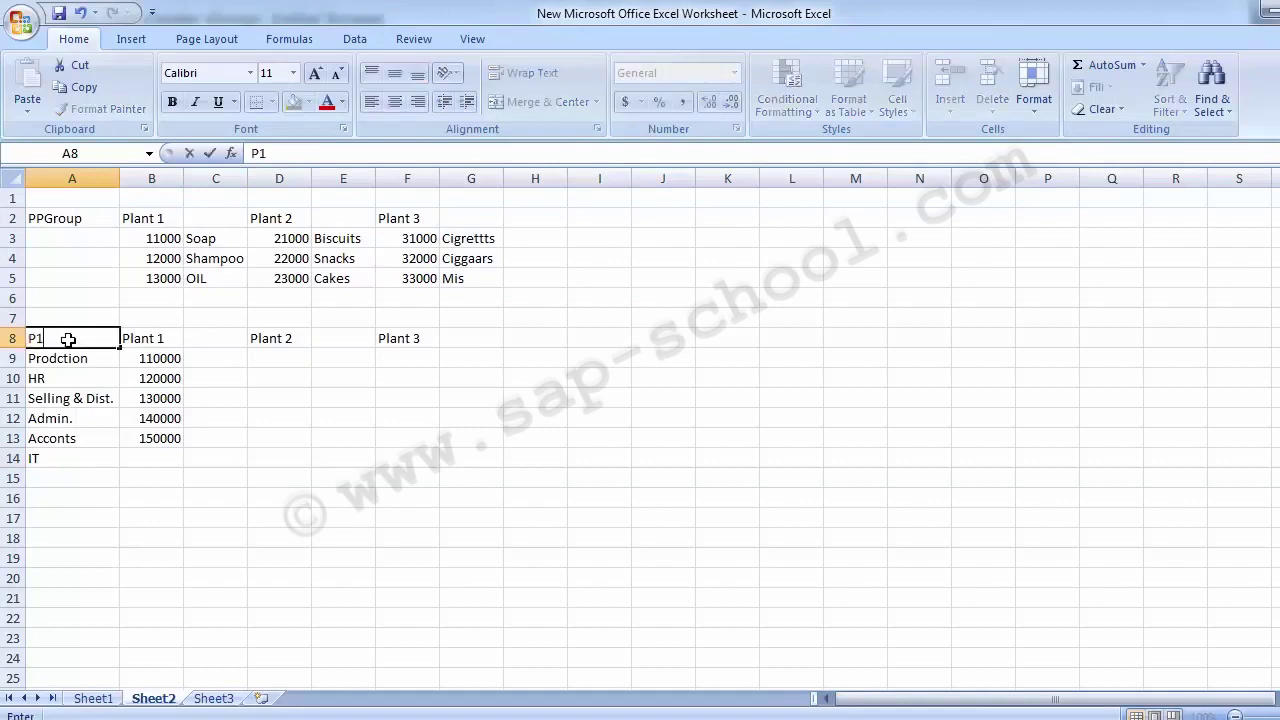
pyautogui.write('000')
# In SAP, start cost center group P0001 and describe it as "Cost Center Group Plant 1".
pyautogui.hotkey('alt', 'Tab')
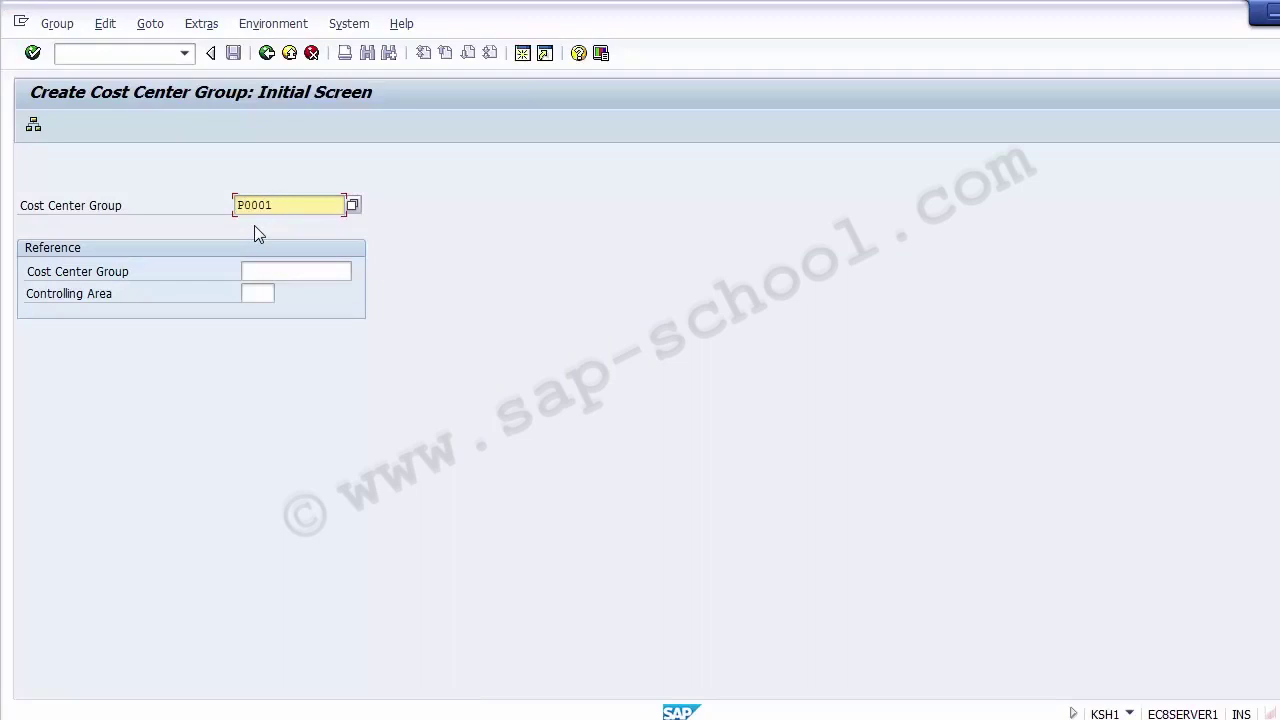
pyautogui.press('Return')
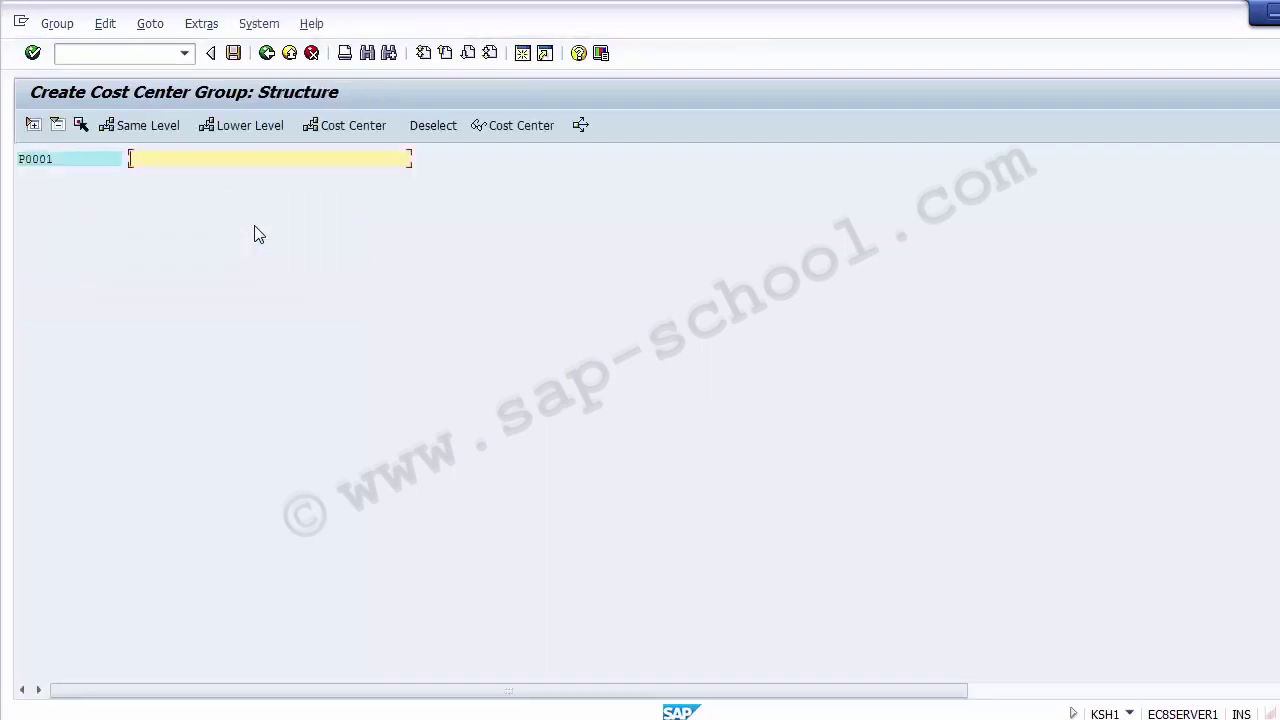
pyautogui.click(65, 160)
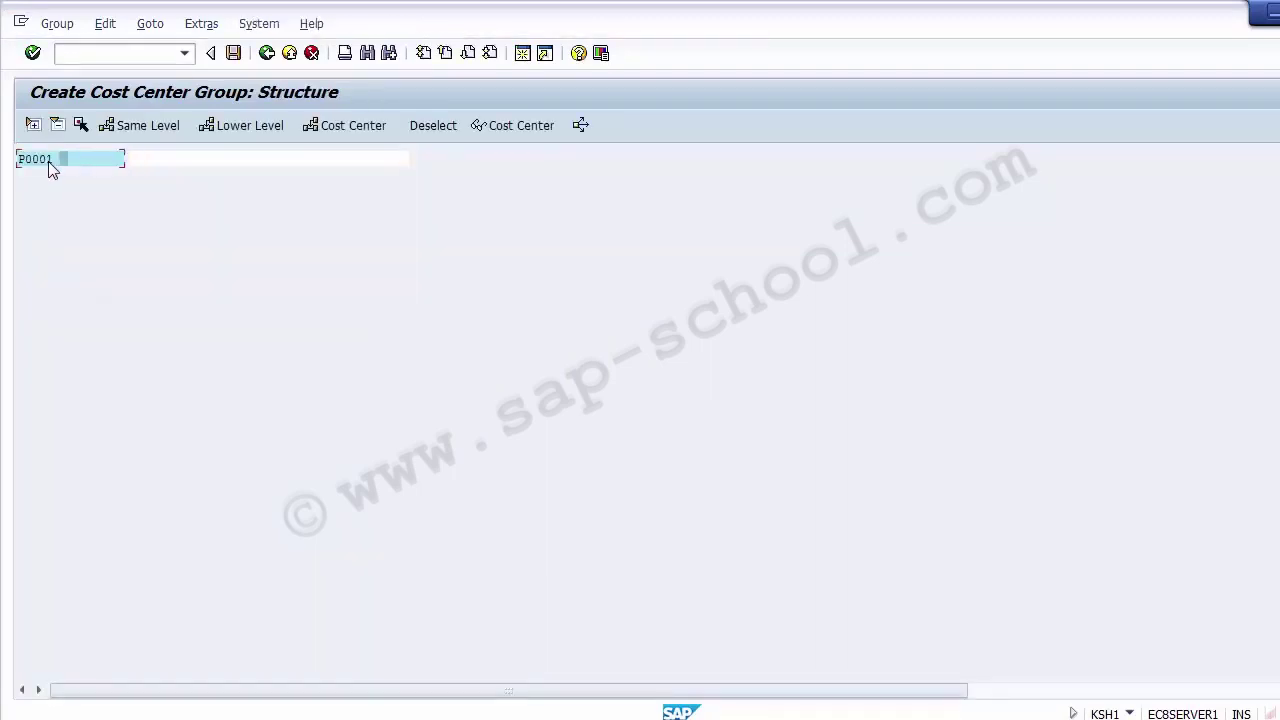
pyautogui.click(154, 158)
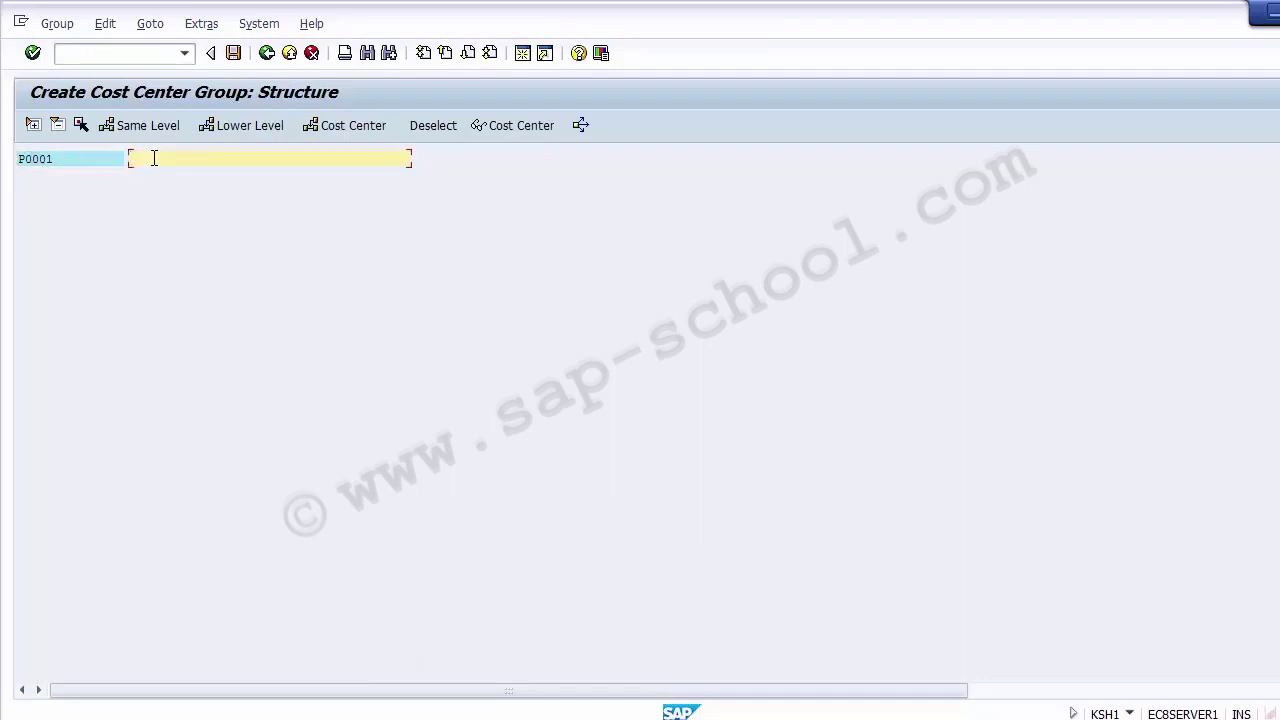
pyautogui.write('Cost Center Group Plant 1')
pyautogui.click(84, 162)
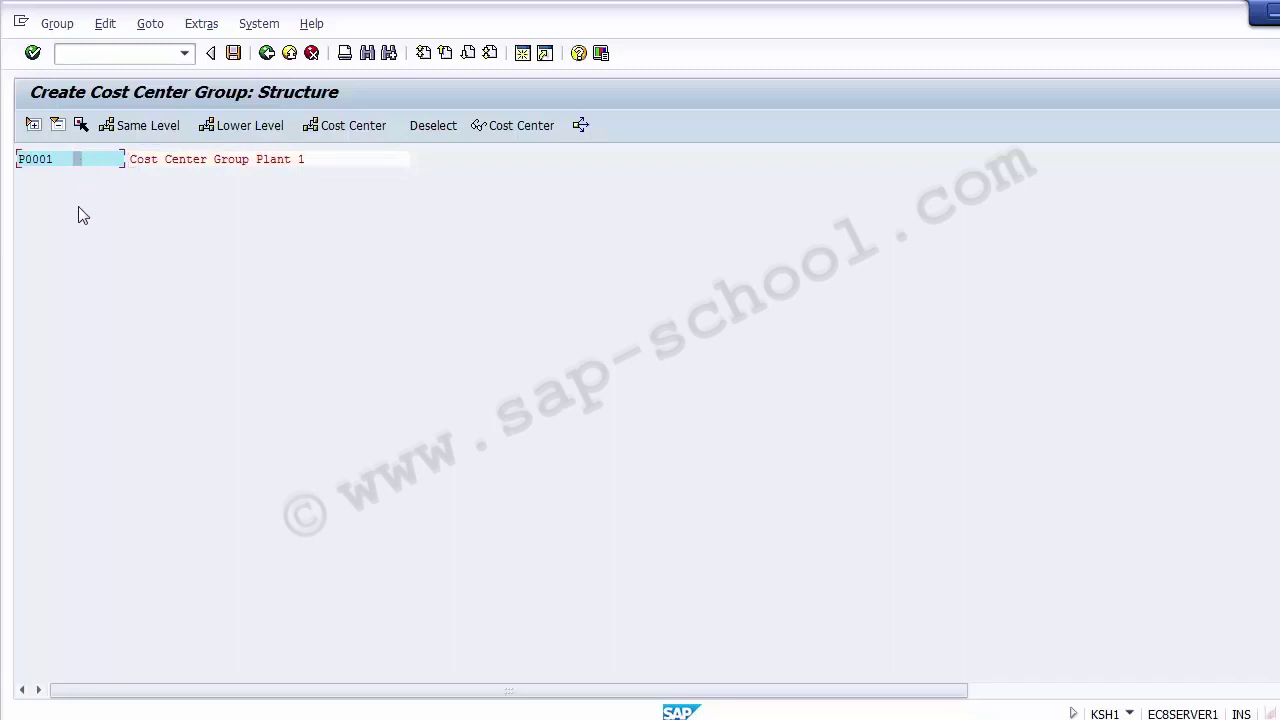
pyautogui.click(196, 160)
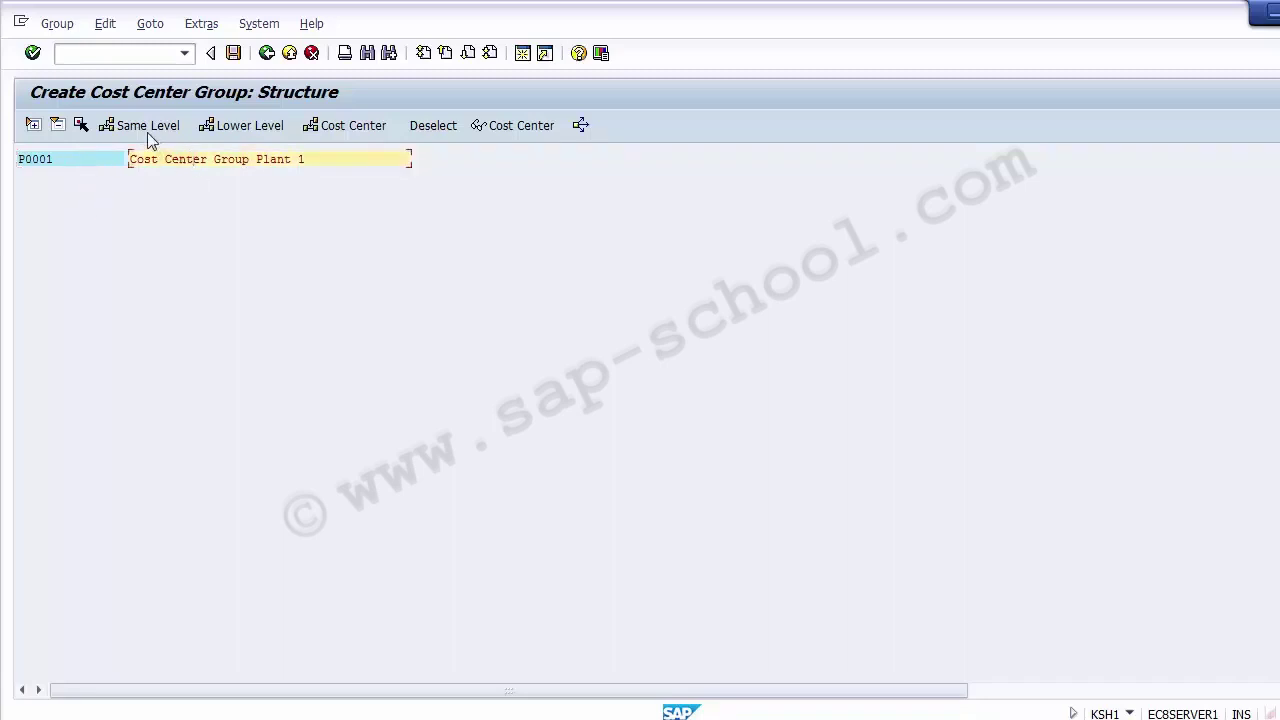
# Save cost center group P0001, try to add another group at the same level, and return to the initial screen.
pyautogui.click(150, 140)
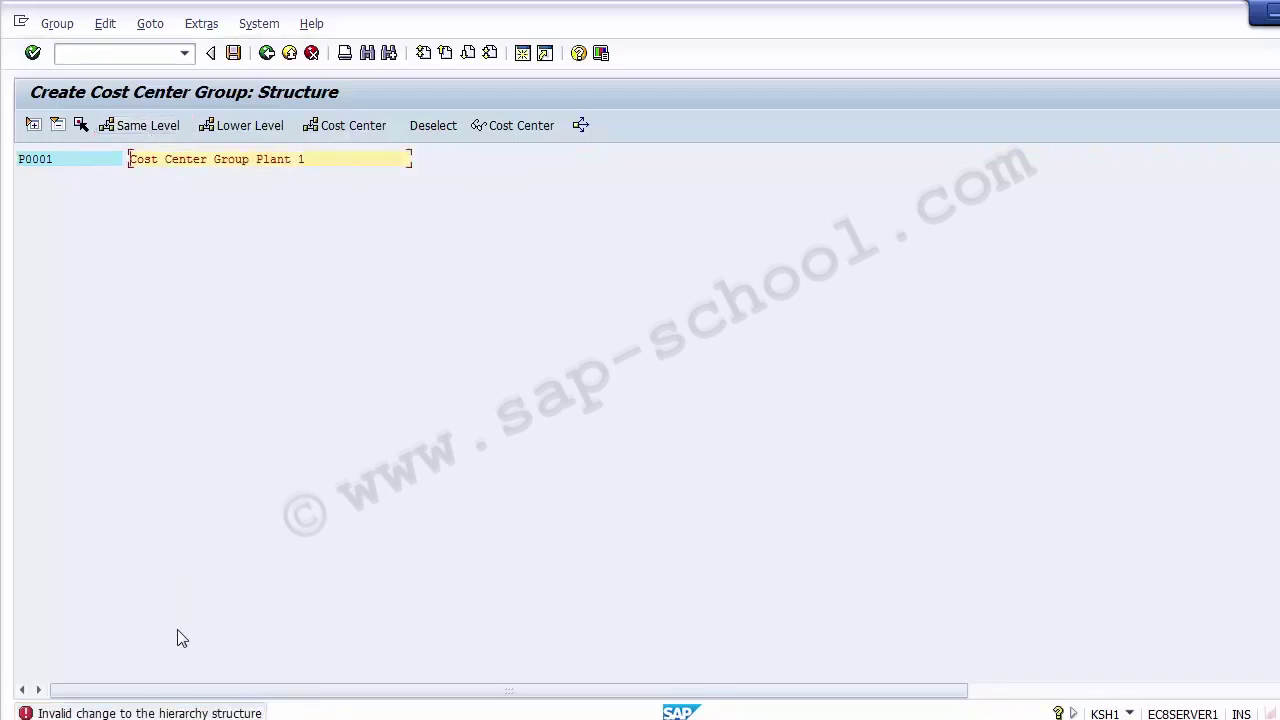
pyautogui.click(231, 55)
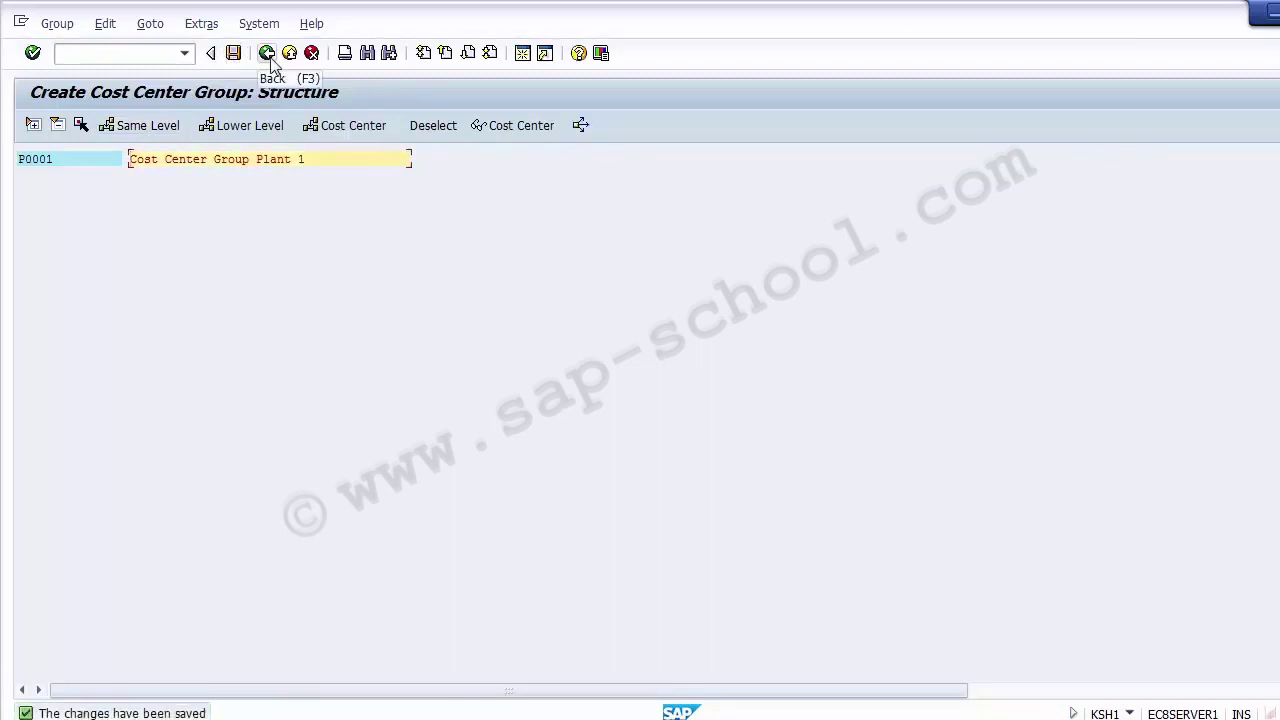
pyautogui.click(165, 135)
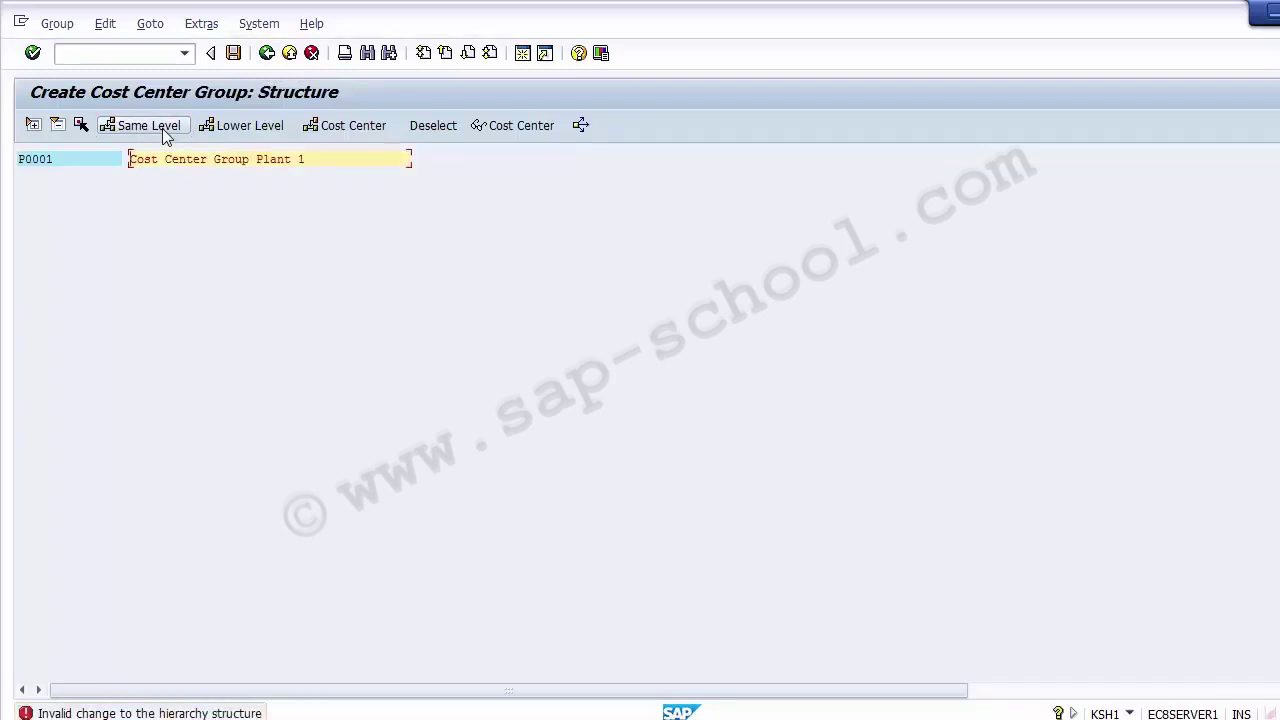
pyautogui.click(266, 55)
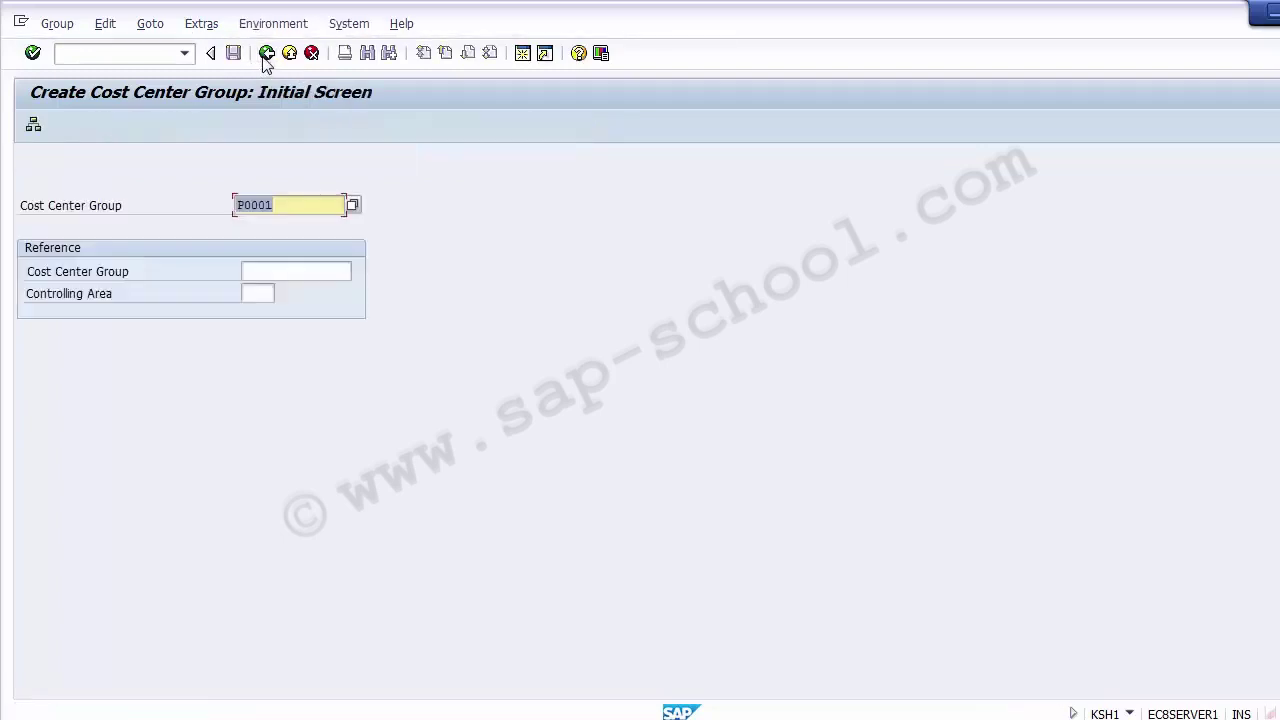
# Enter P0002 as the new cost center group and open its structure.
pyautogui.click(290, 207)
pyautogui.press('BackSpace')
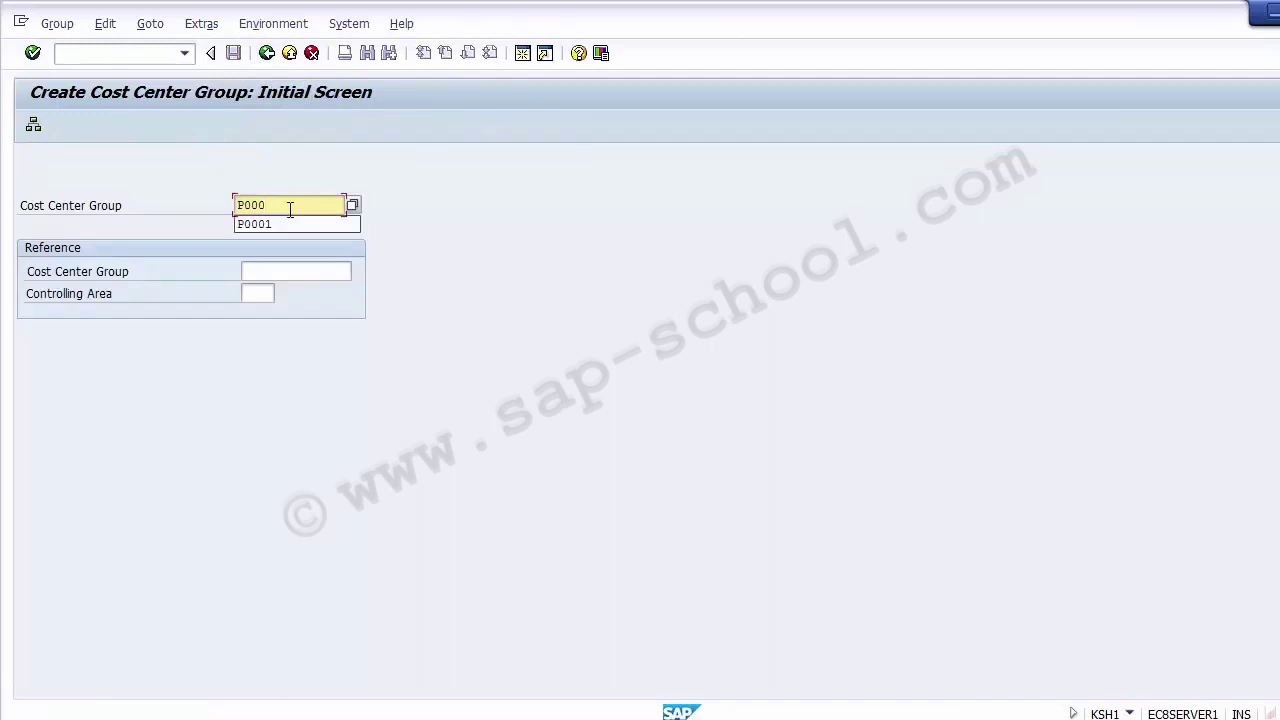
pyautogui.write('2')
pyautogui.press('Return')
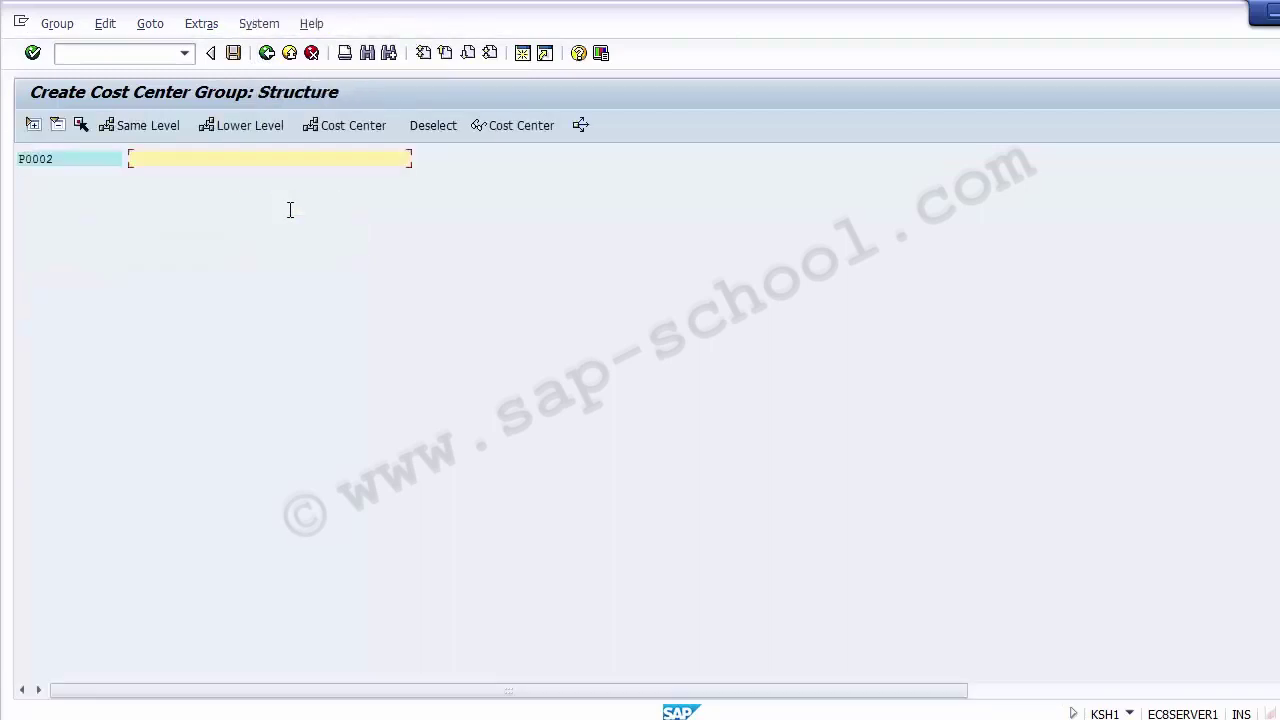
# Describe group P0002 as "Cost Center Group Plant 2" and leave its structure, saving the data.
pyautogui.click(87, 163)
pyautogui.click(145, 162)
pyautogui.write('Cost Center Group Pna')
pyautogui.press('BackSpace')
pyautogui.press('BackSpace')
pyautogui.press('BackSpace')
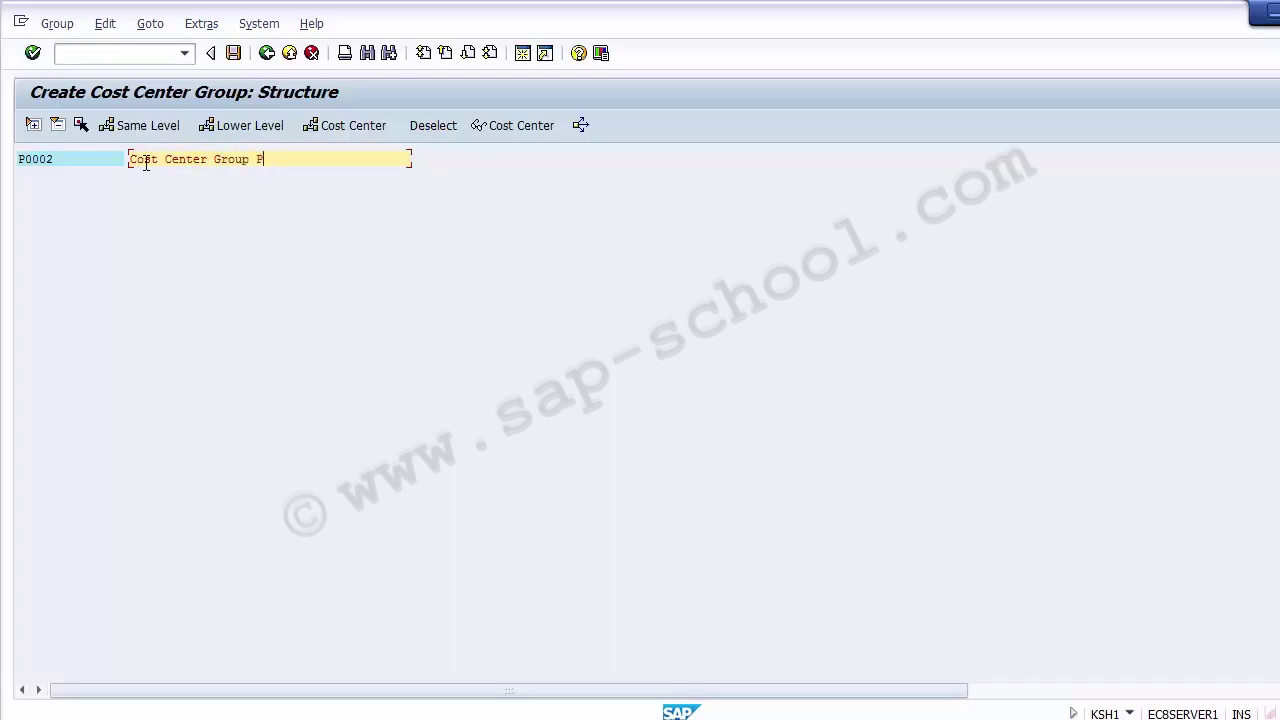
pyautogui.write('lant 2')
pyautogui.press('Return')
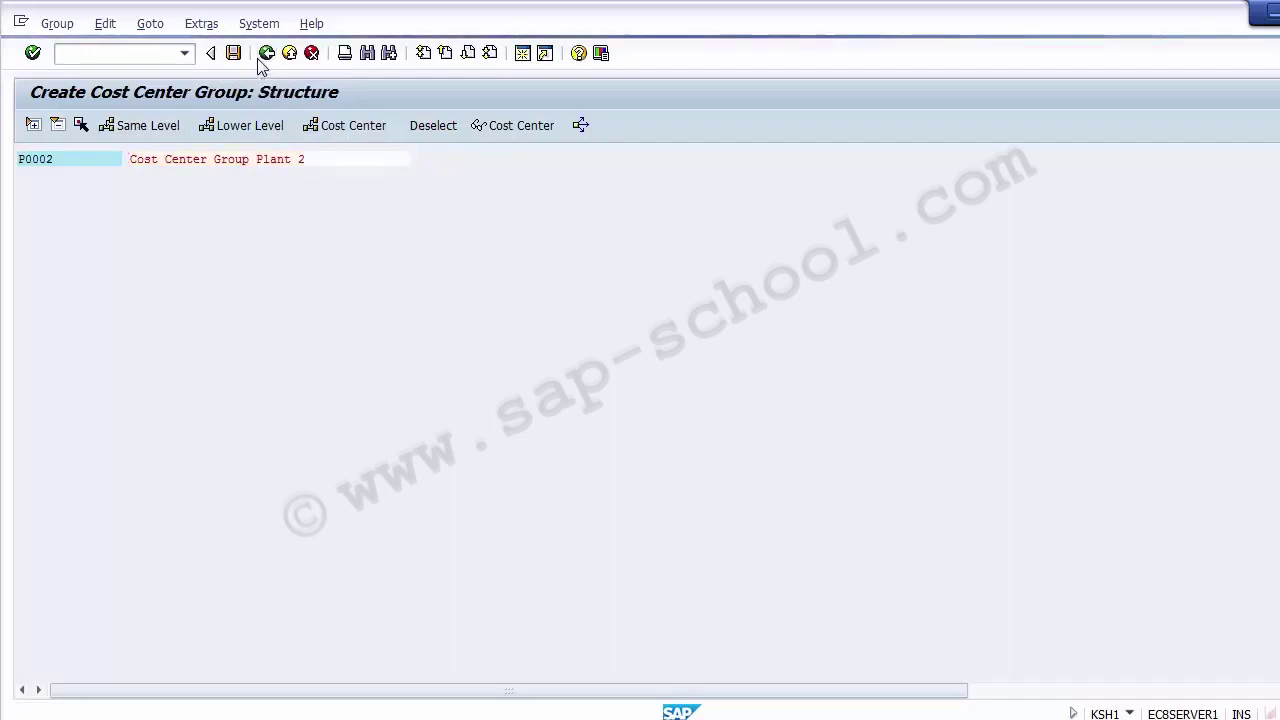
pyautogui.click(265, 54)
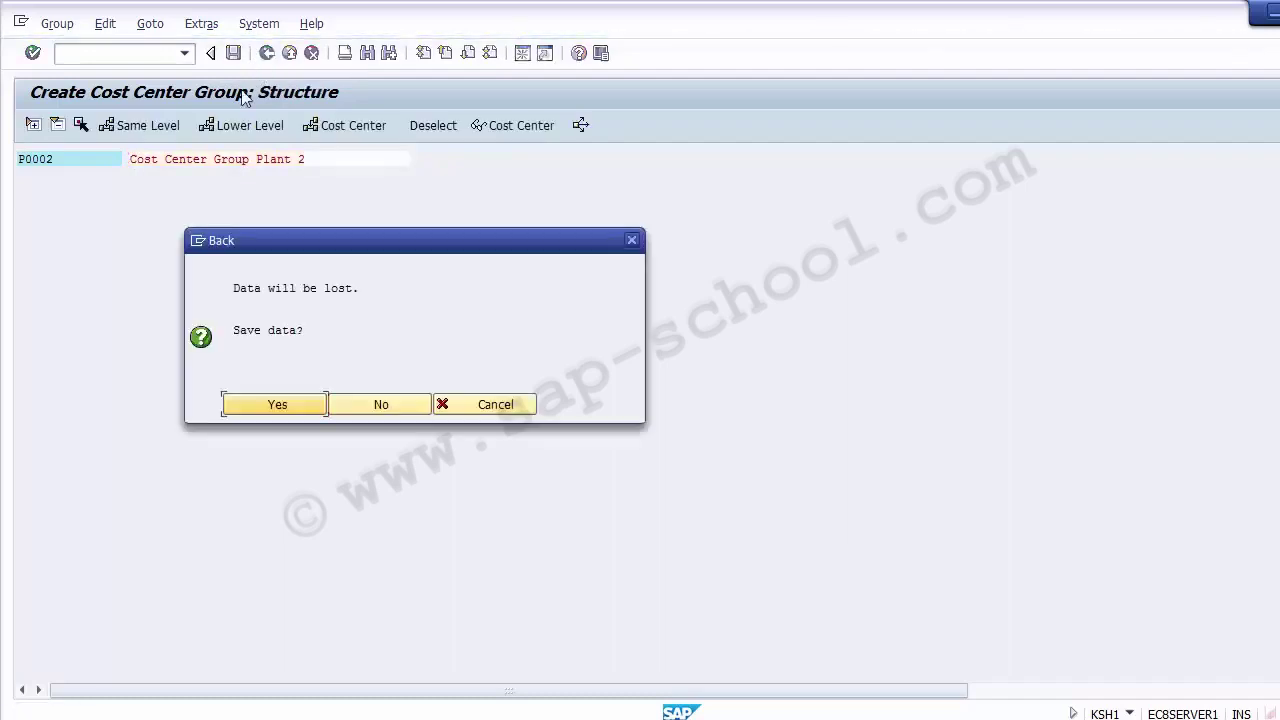
pyautogui.click(276, 405)
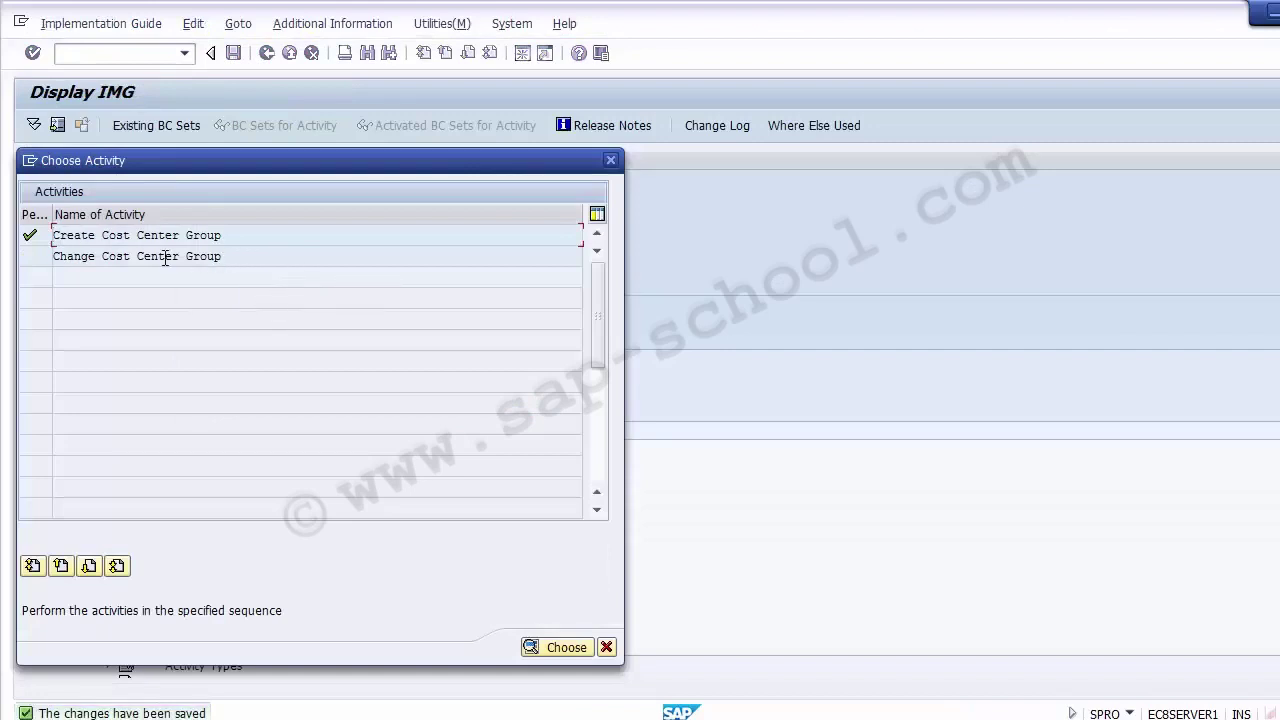
# Start the Change Cost Center Group activity and open the structure of group P0001.
pyautogui.doubleClick(97, 257)
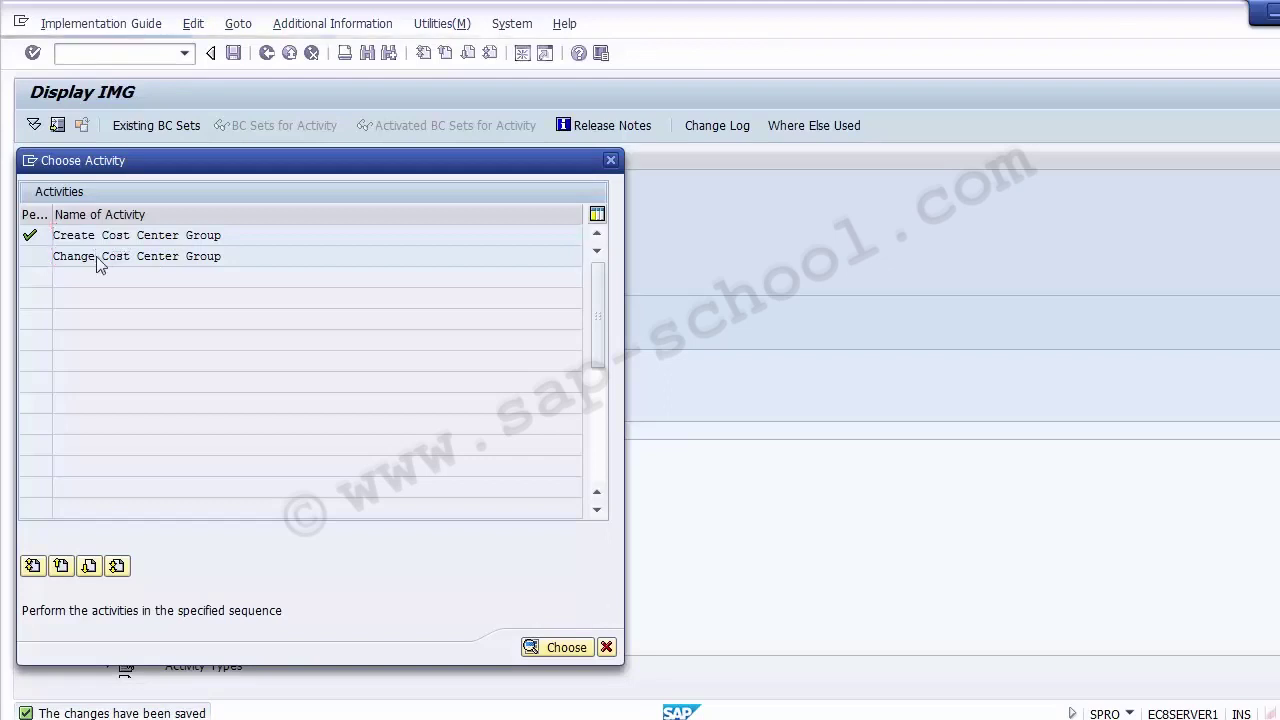
pyautogui.press('BackSpace')
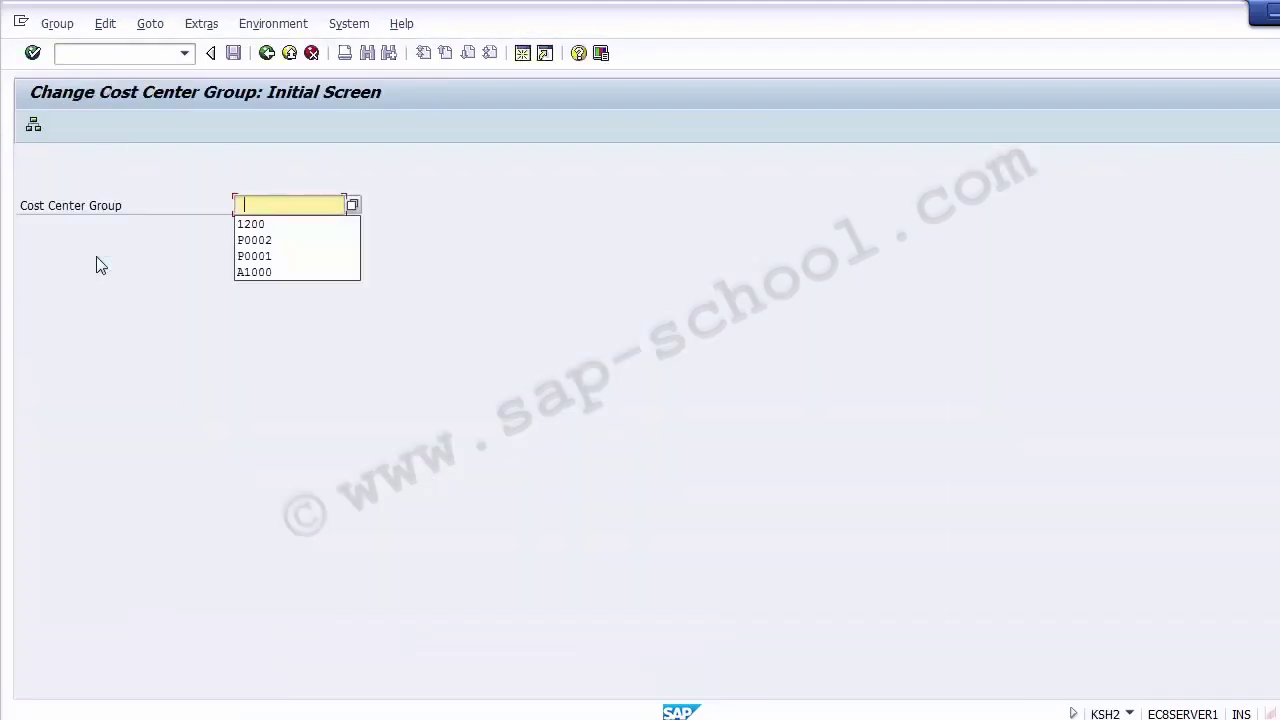
pyautogui.click(282, 254)
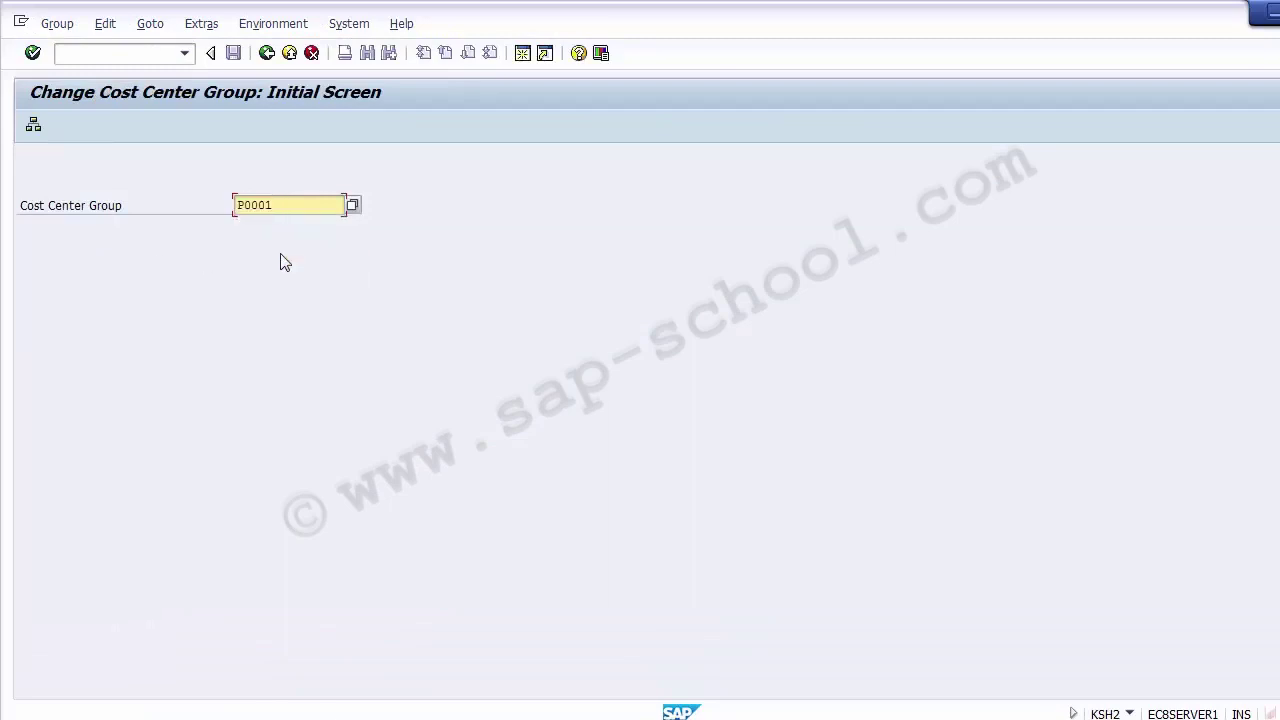
pyautogui.press('Return')
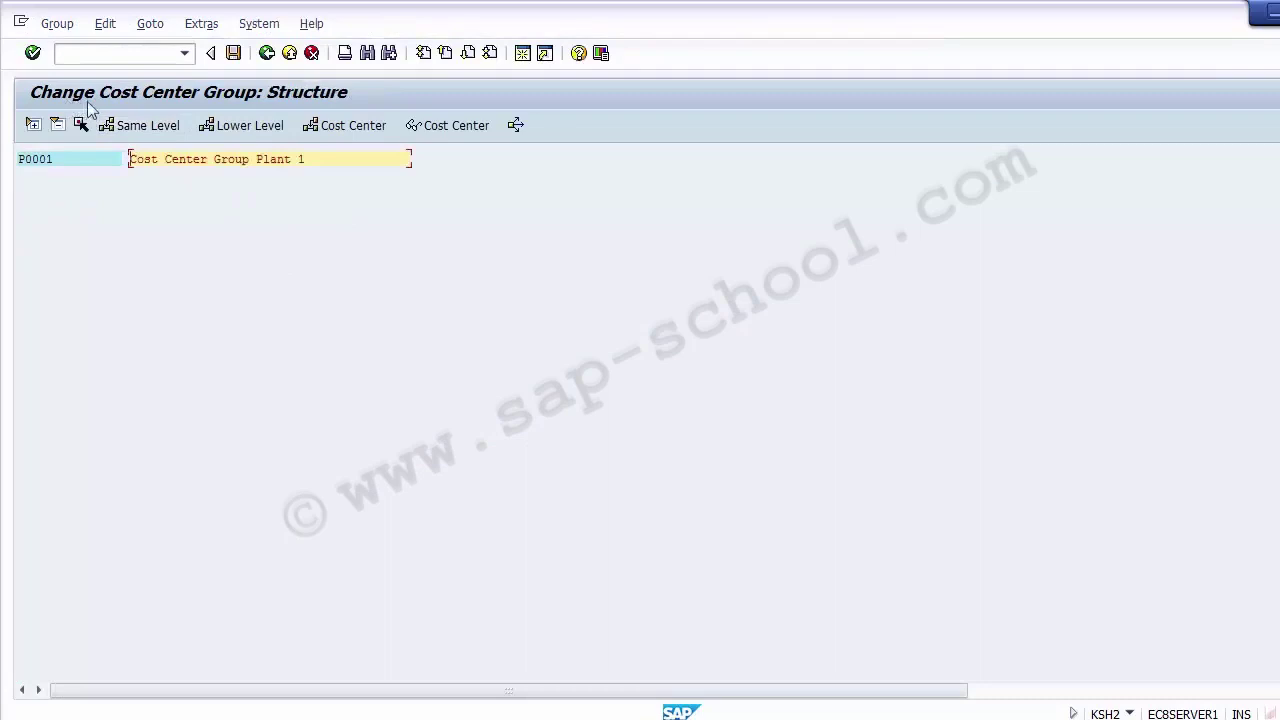
# Change the description of group P0001 to "Cost Center Group Plant - 1" and save it.
pyautogui.click(72, 159)
pyautogui.click(314, 161)
pyautogui.write('-')
pyautogui.click(233, 55)
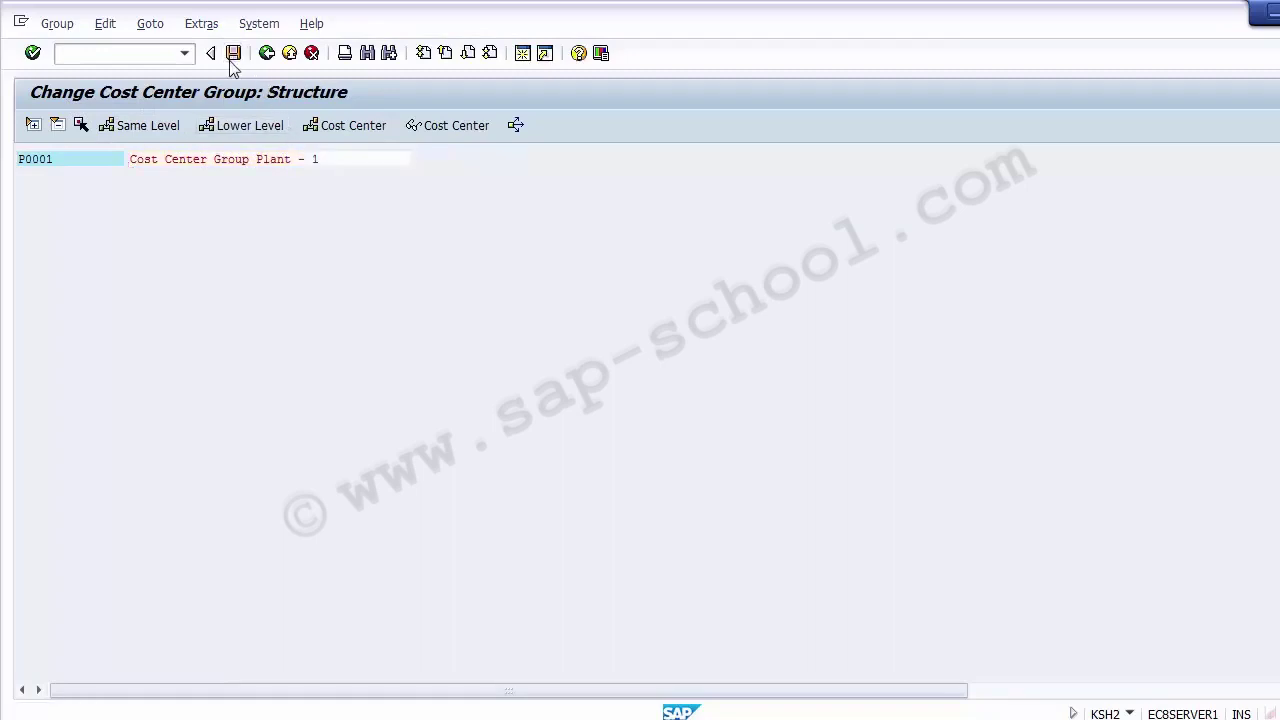
pyautogui.click(84, 164)
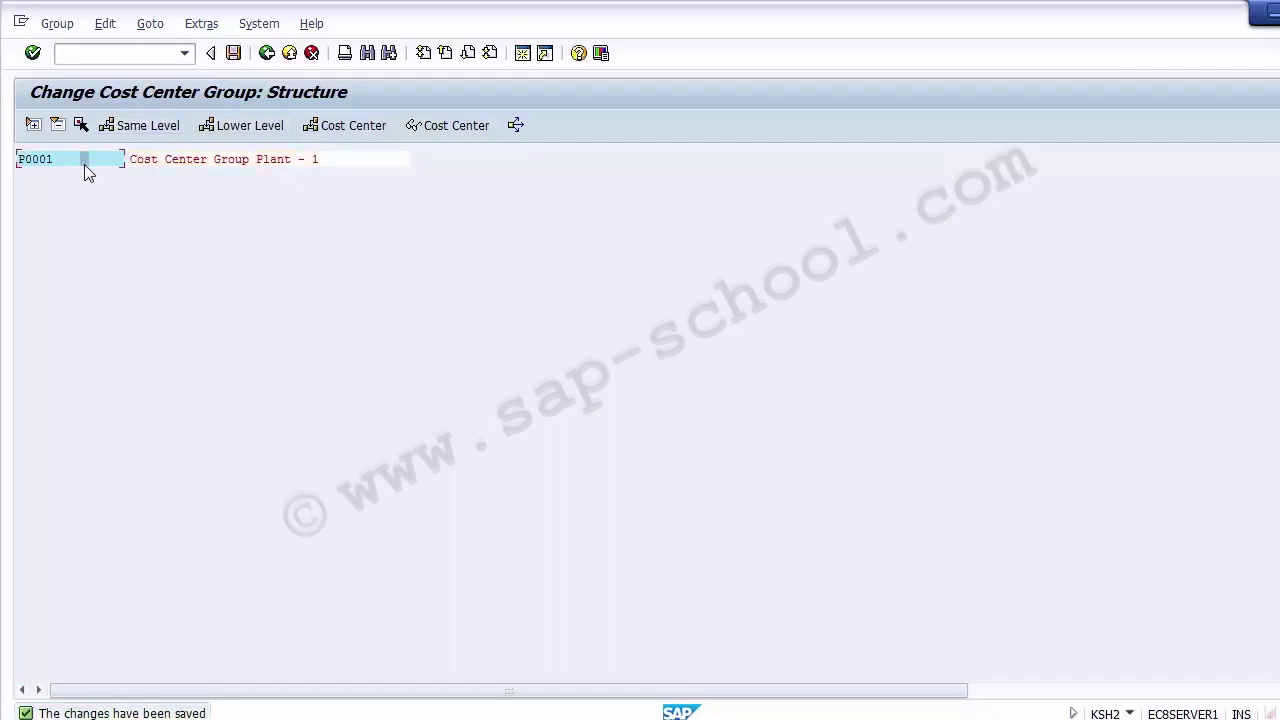
# Switch to the Excel worksheet, enter P1000 in cell A8 and fill cell B9 with light green.
pyautogui.click(692, 718)
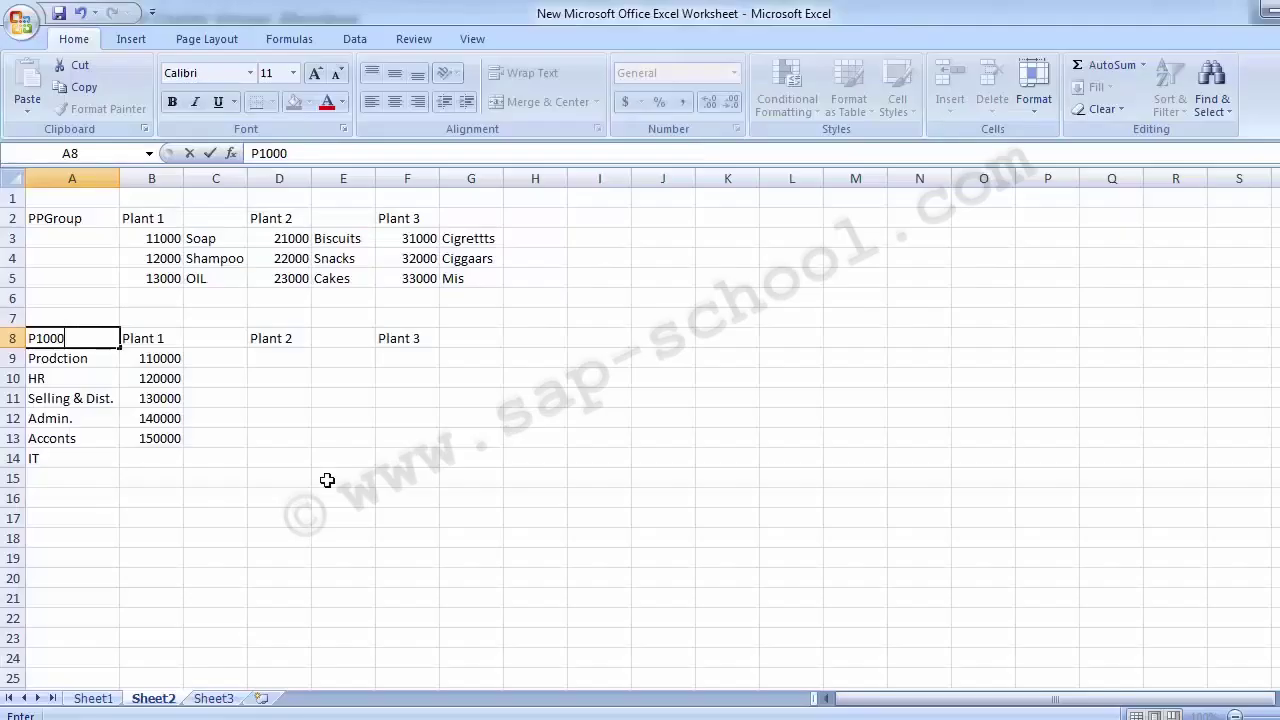
pyautogui.write('P1000')
pyautogui.click(146, 366)
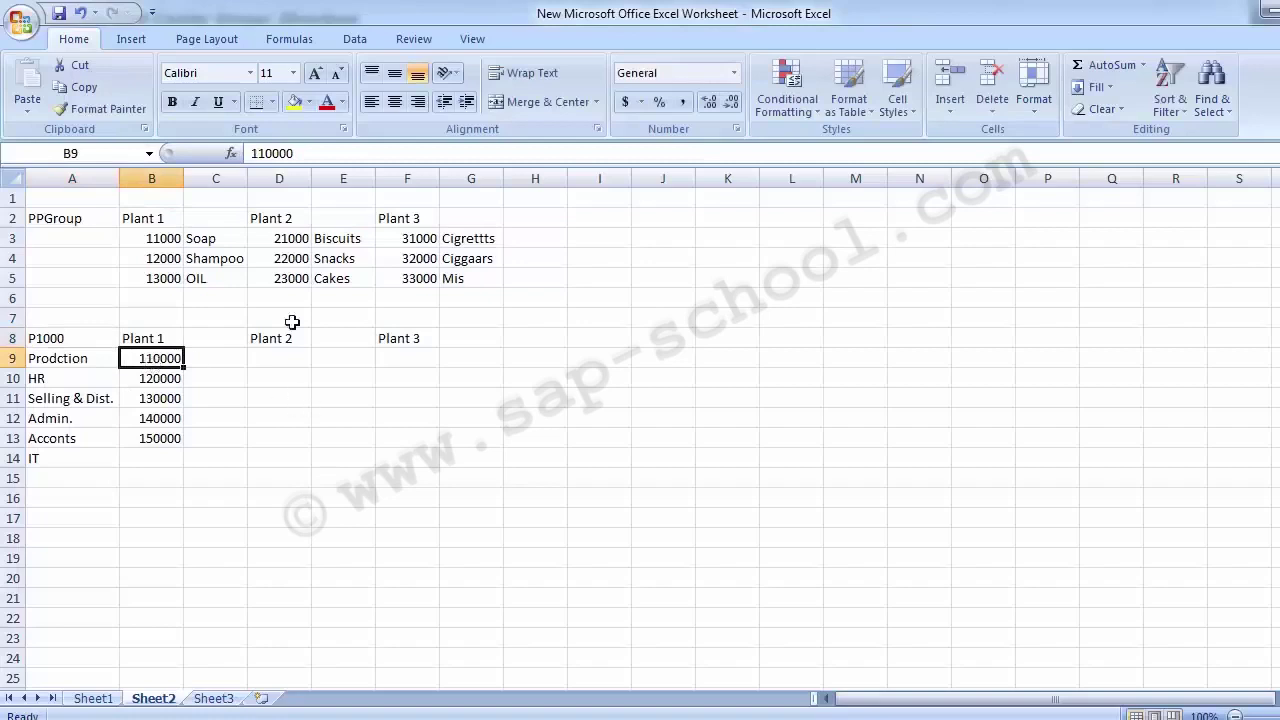
pyautogui.click(309, 102)
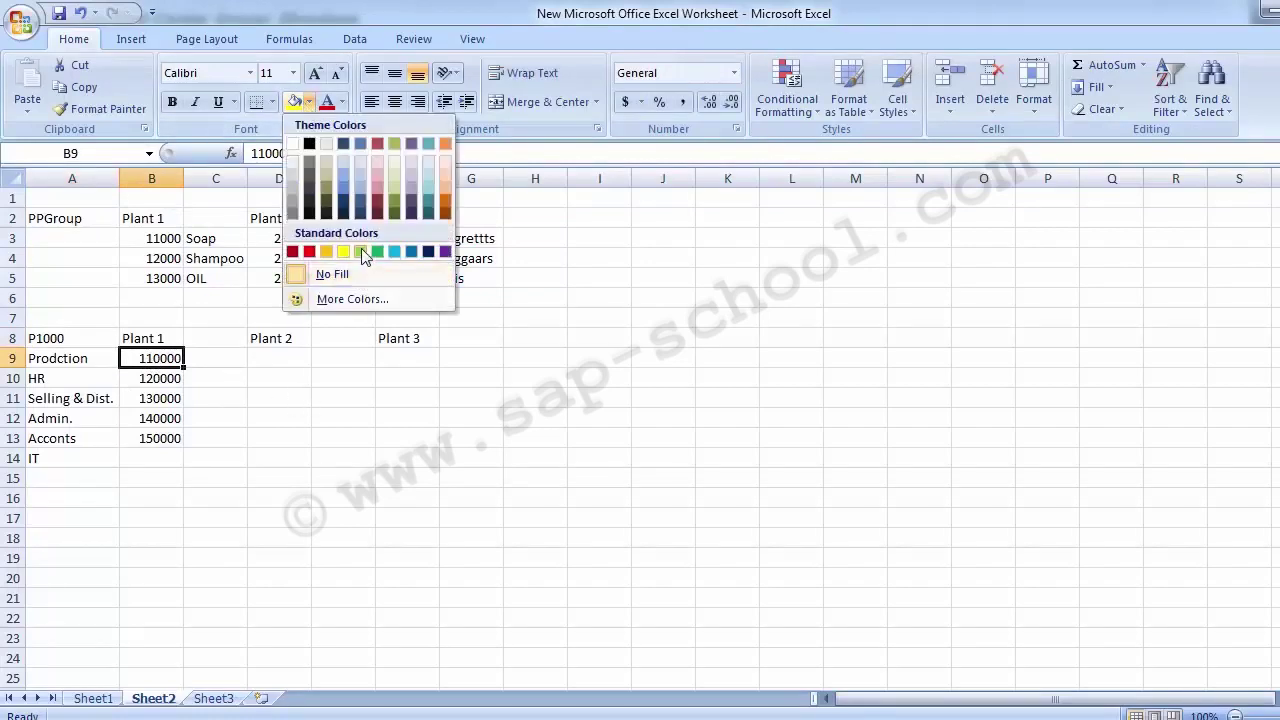
pyautogui.click(364, 253)
pyautogui.click(205, 372)
pyautogui.click(152, 366)
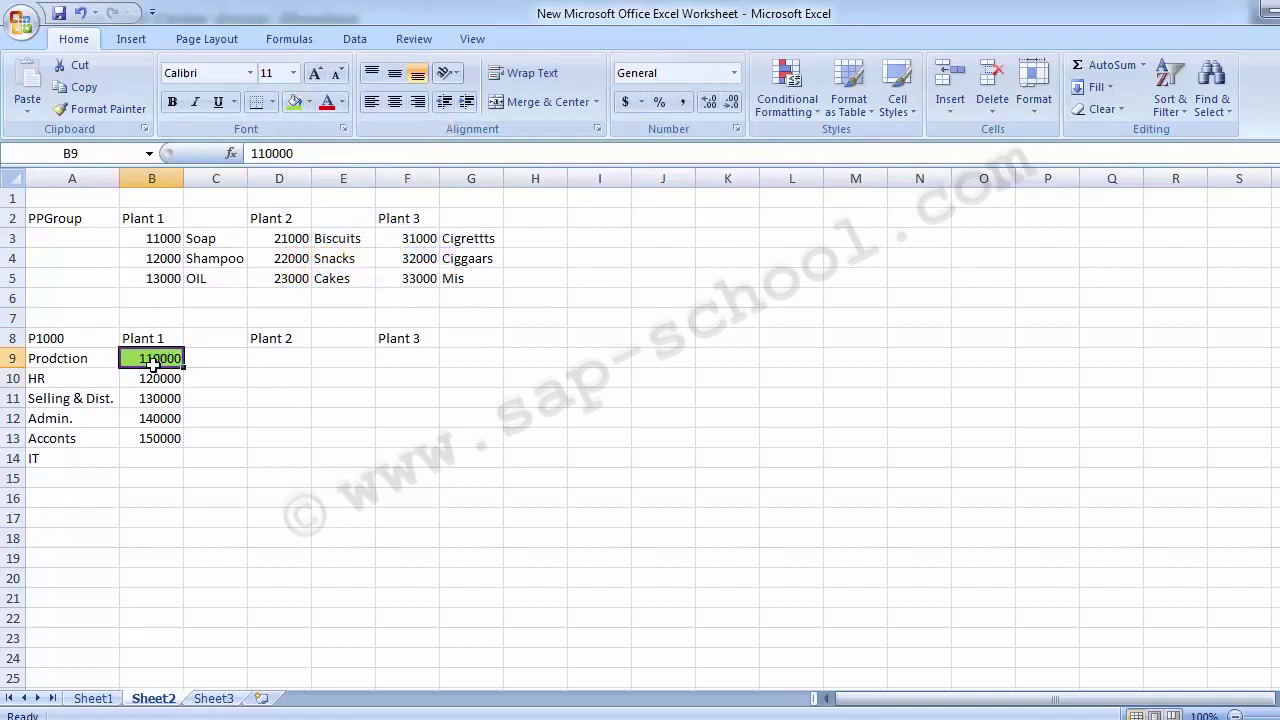
# Fill cell A8 with the same light green and change its text to P0001.
pyautogui.click(62, 341)
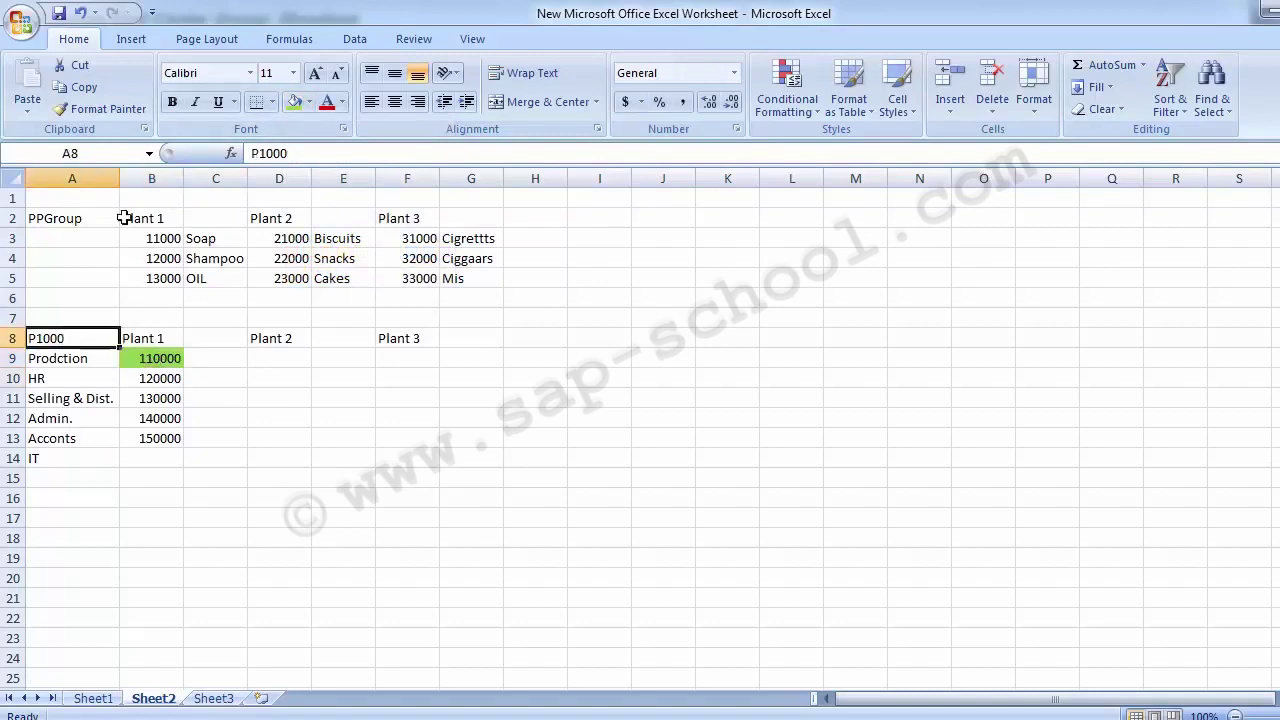
pyautogui.click(294, 104)
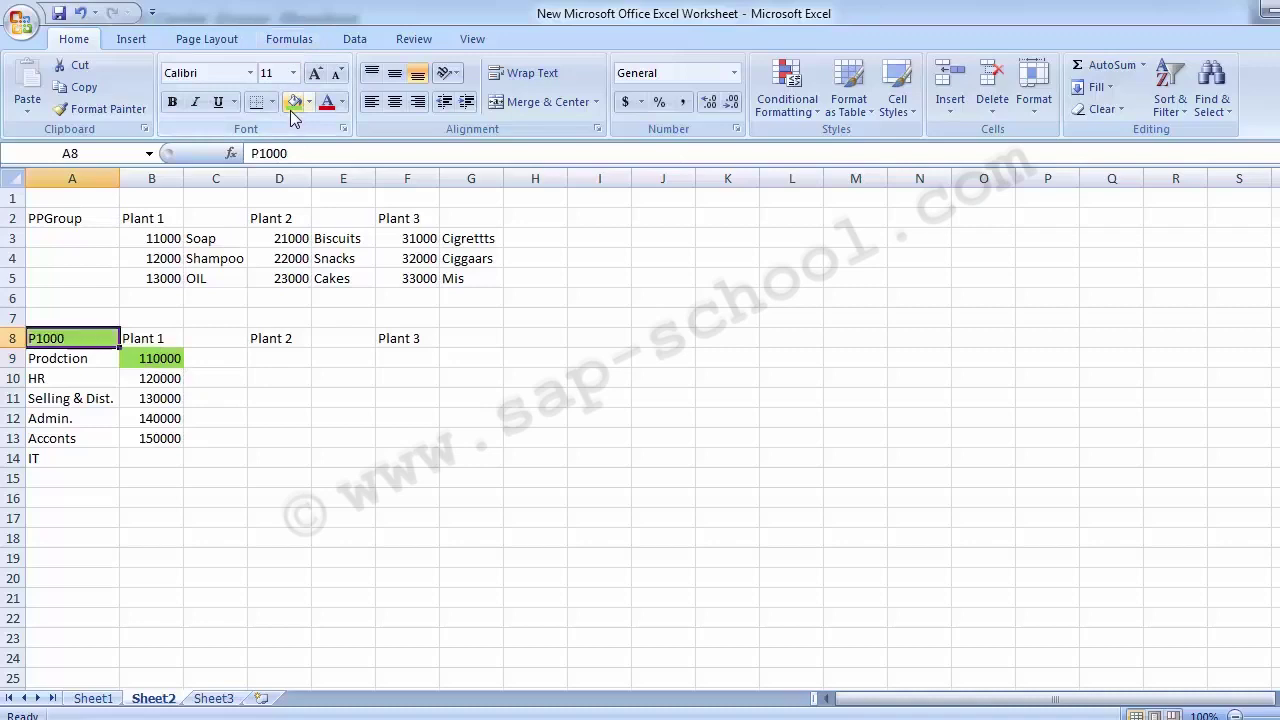
pyautogui.write('P001')
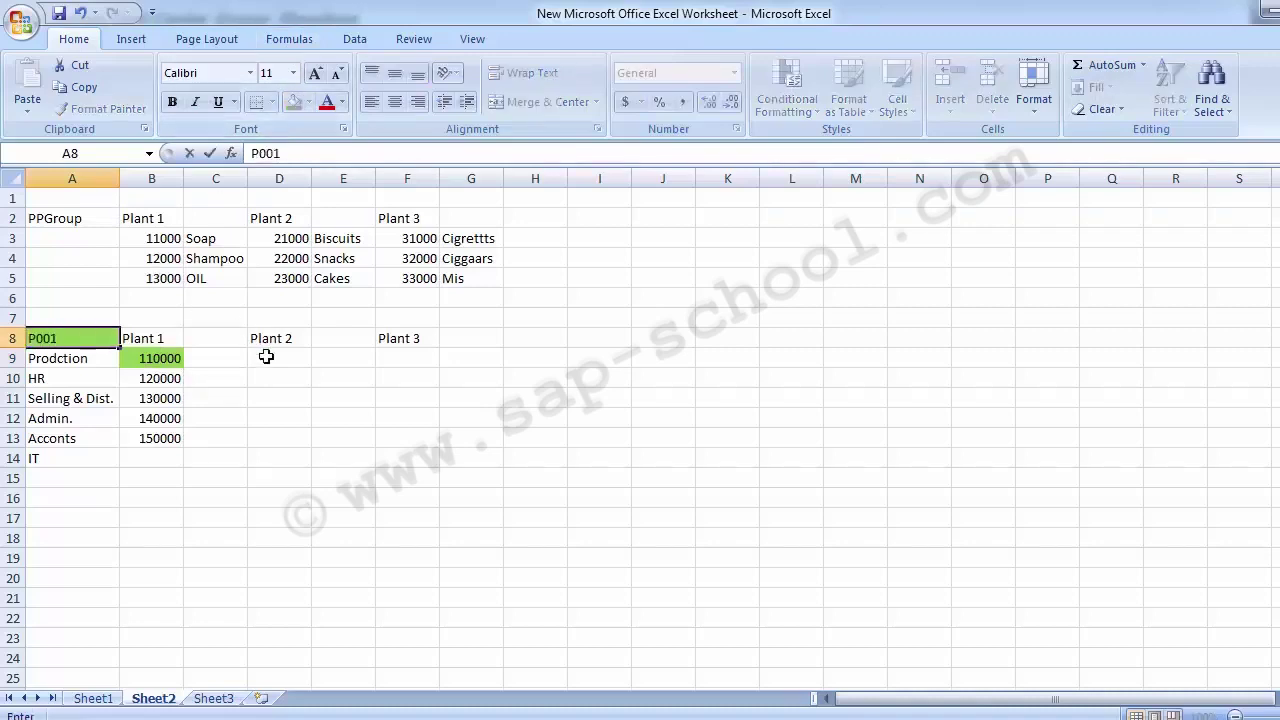
pyautogui.press('BackSpace')
pyautogui.write('01')
pyautogui.press('Return')
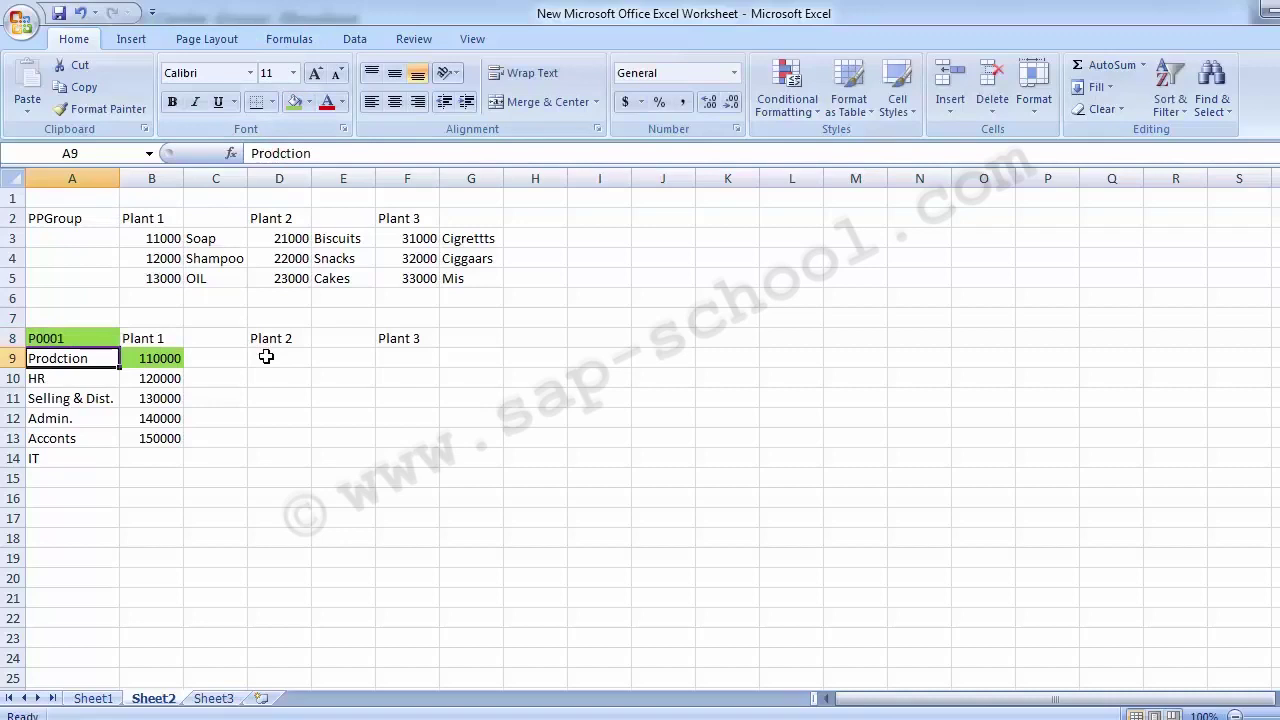
pyautogui.click(93, 343)
pyautogui.click(142, 358)
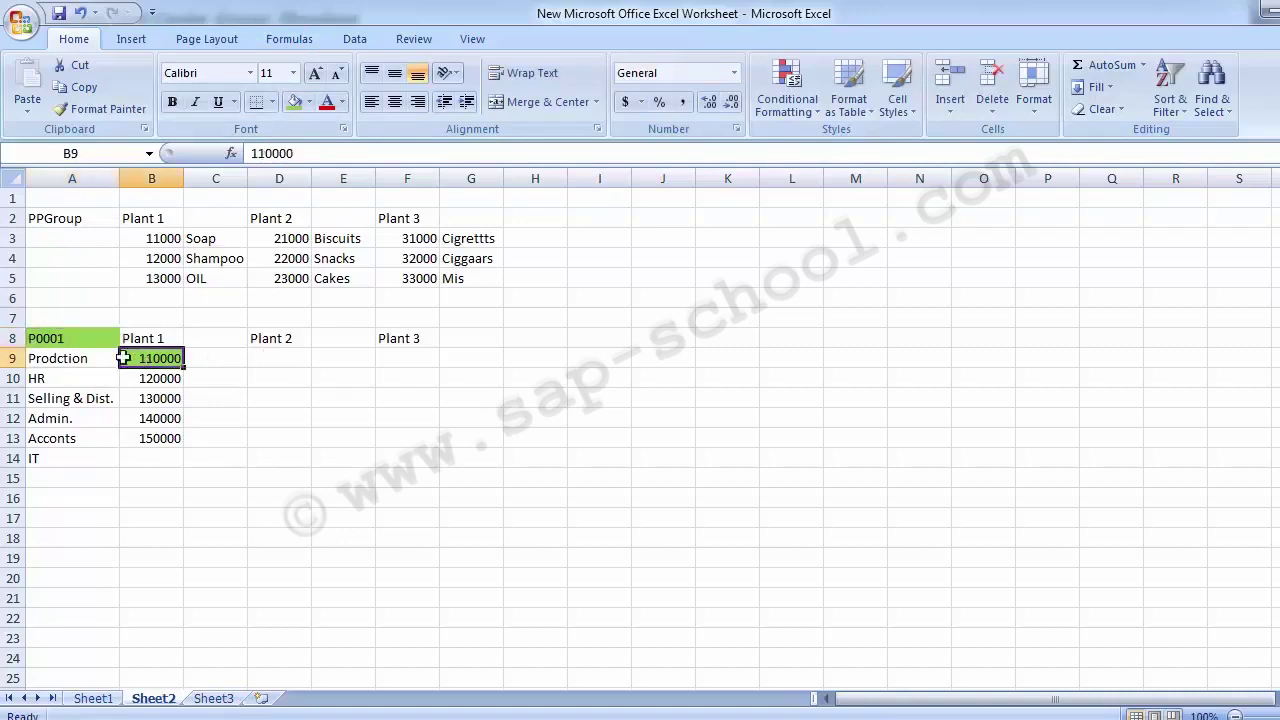
pyautogui.click(88, 337)
# Switch to SAP, try to add a lower-level node with a cost center under P0001, and leave without saving.
pyautogui.hotkey('alt', 'Tab')
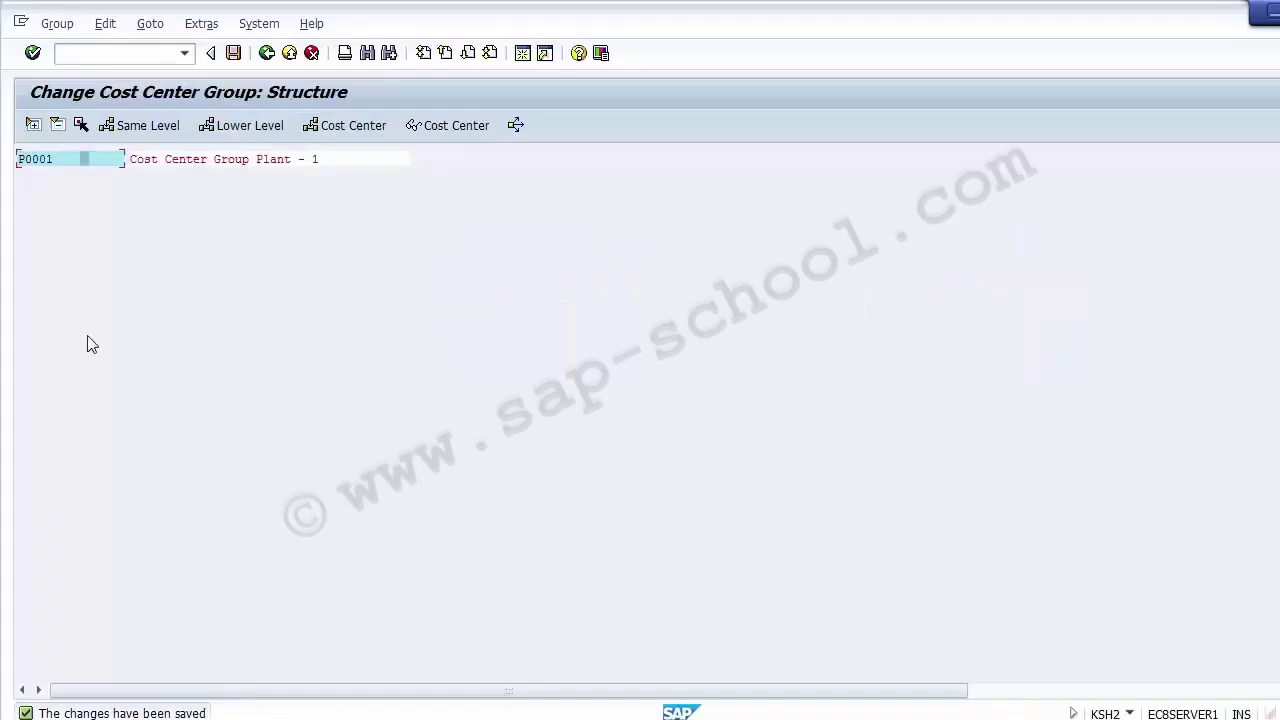
pyautogui.click(196, 158)
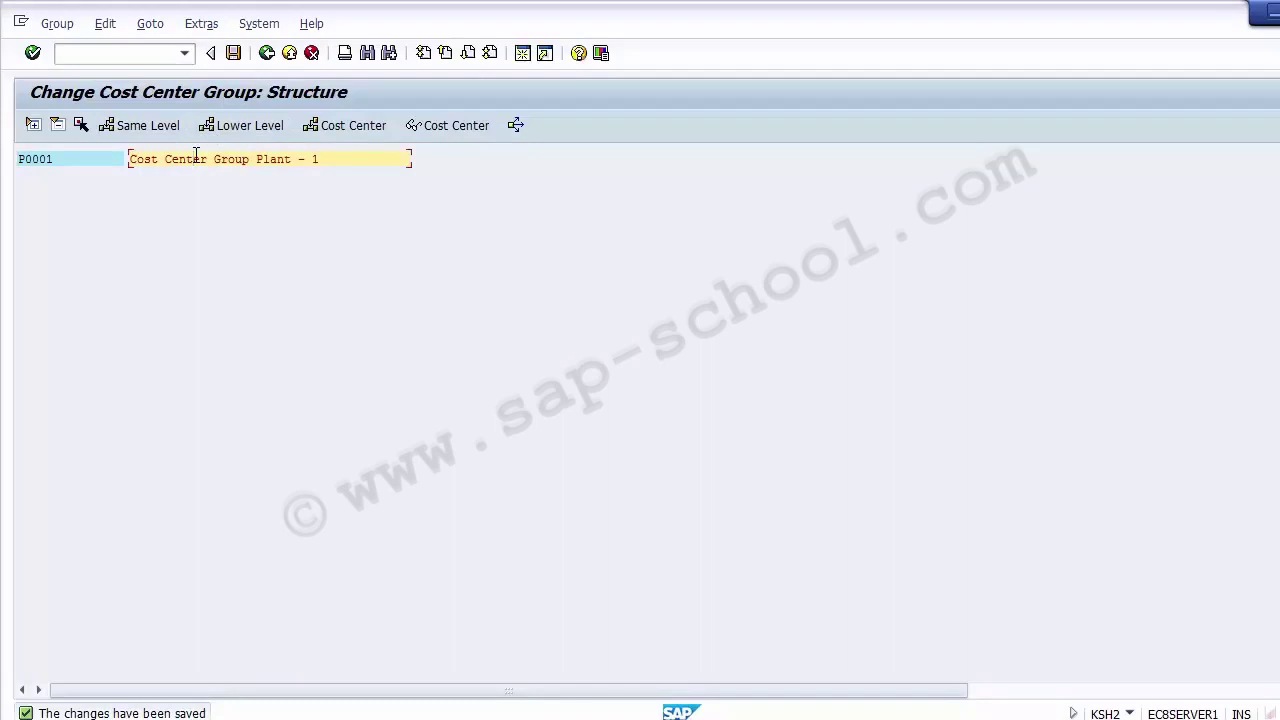
pyautogui.click(252, 126)
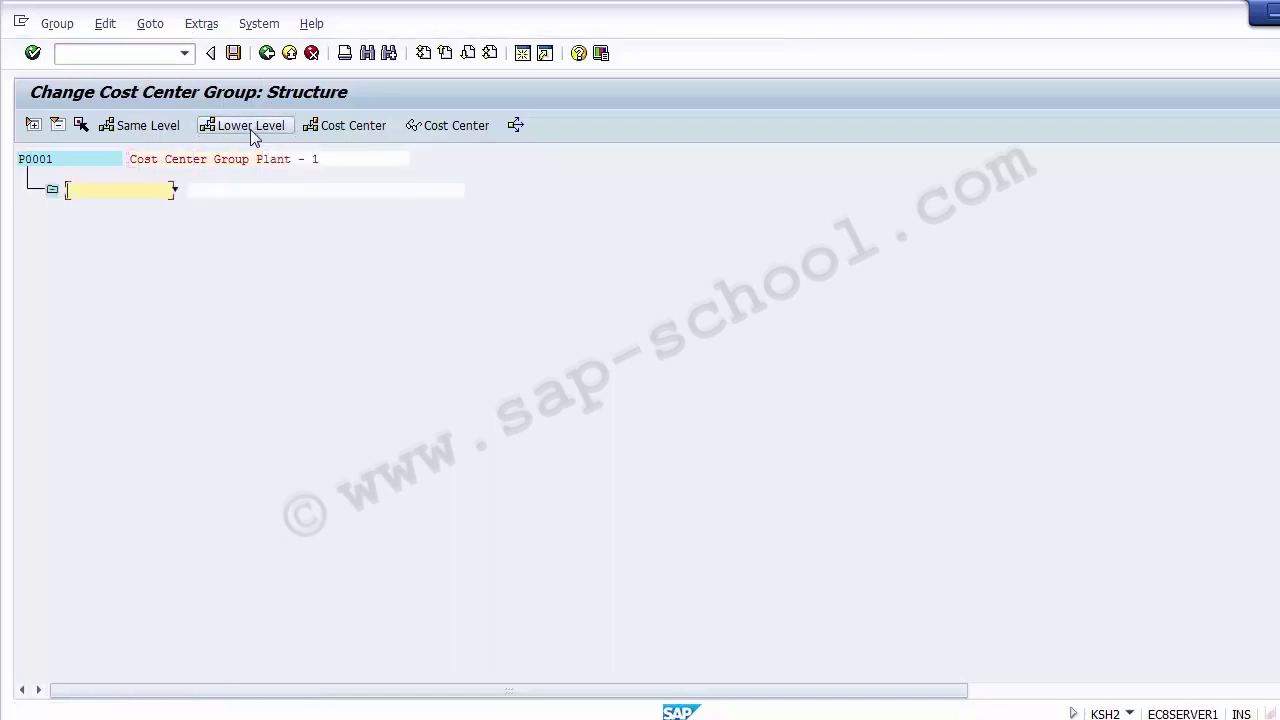
pyautogui.click(216, 160)
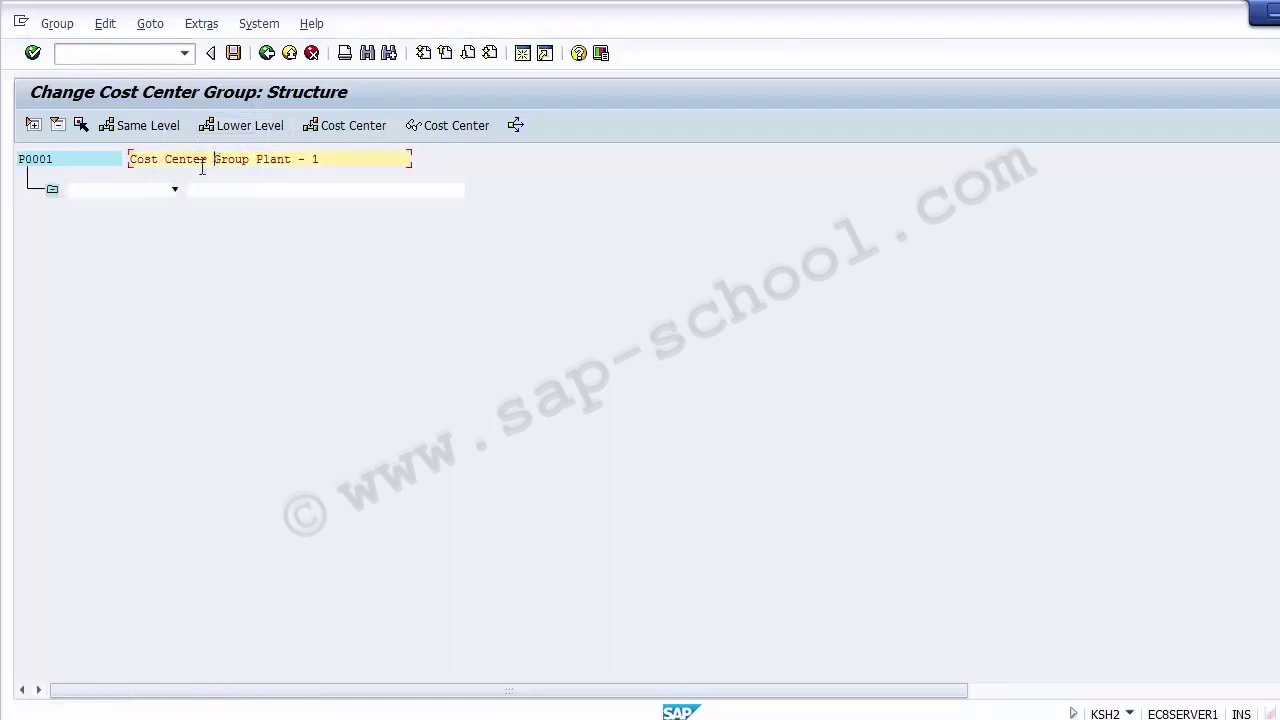
pyautogui.click(142, 189)
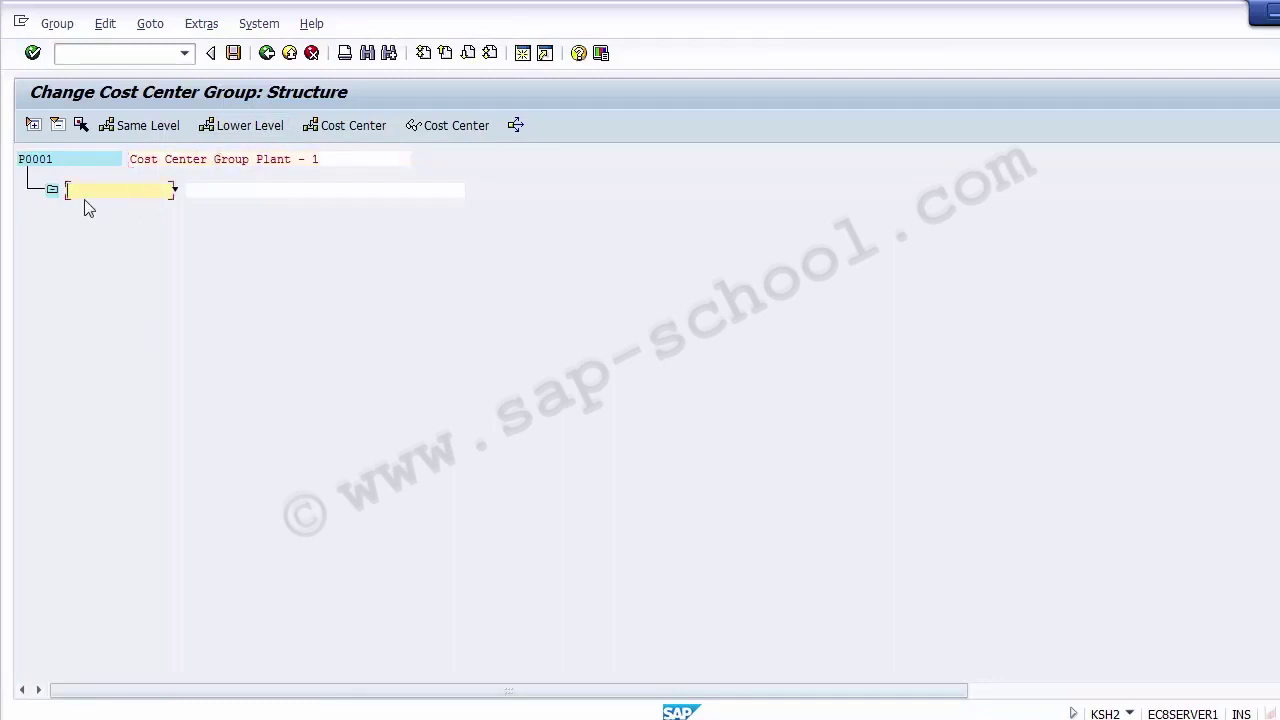
pyautogui.click(320, 128)
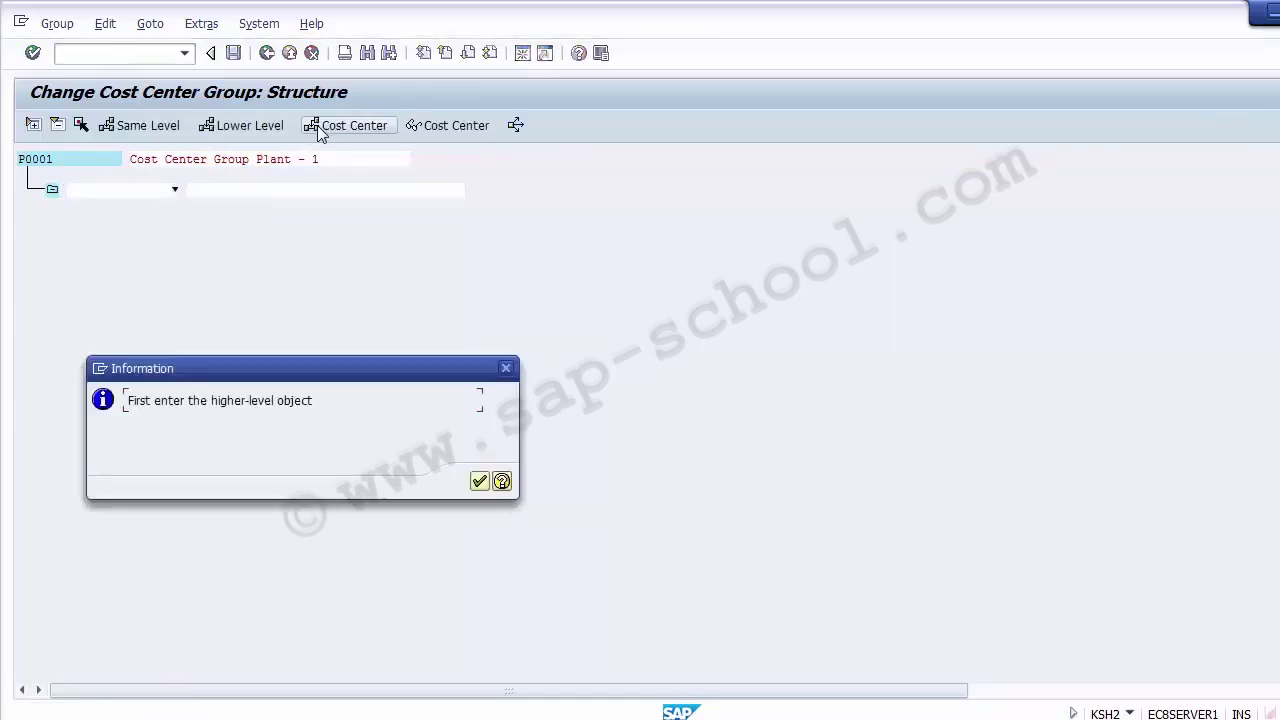
pyautogui.click(480, 481)
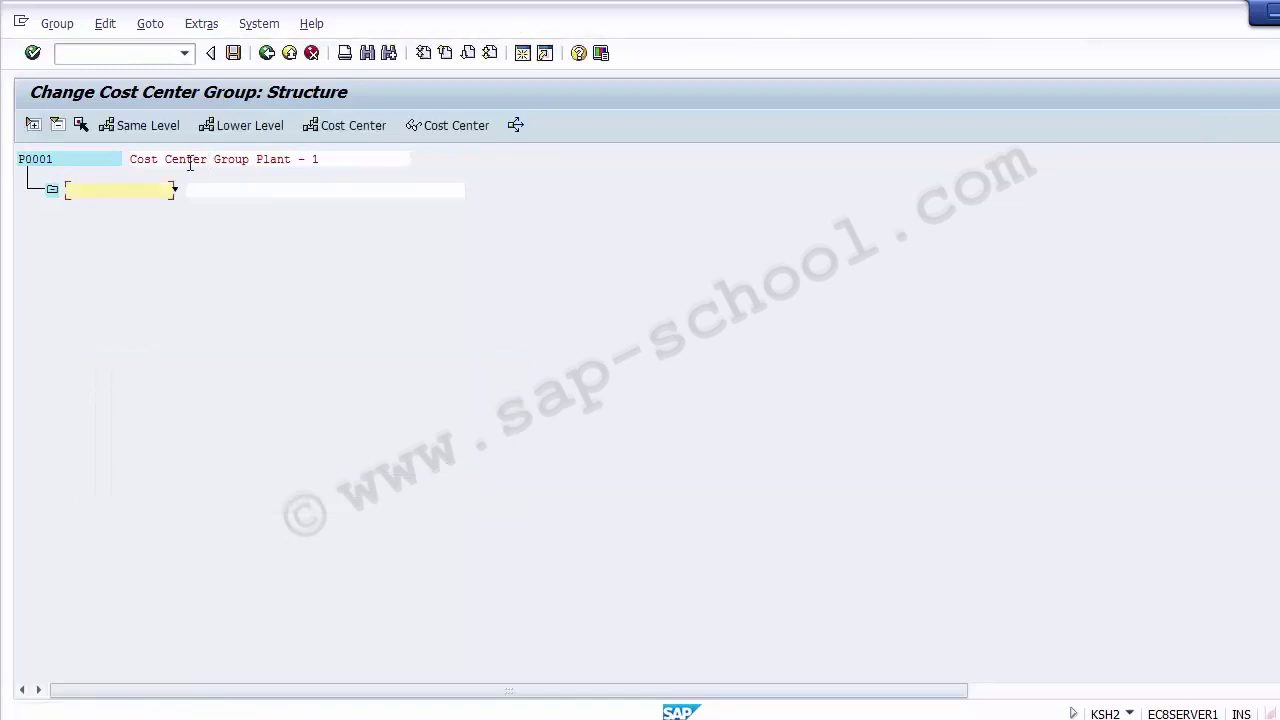
pyautogui.click(267, 53)
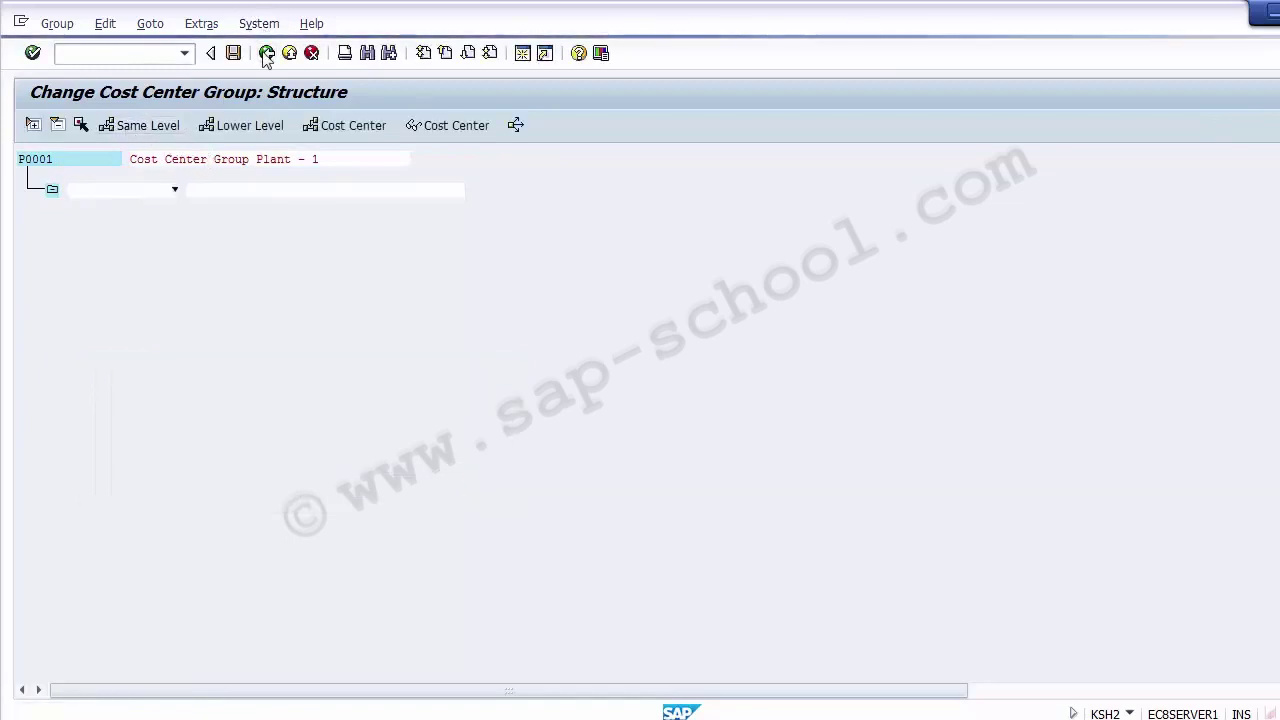
pyautogui.click(371, 405)
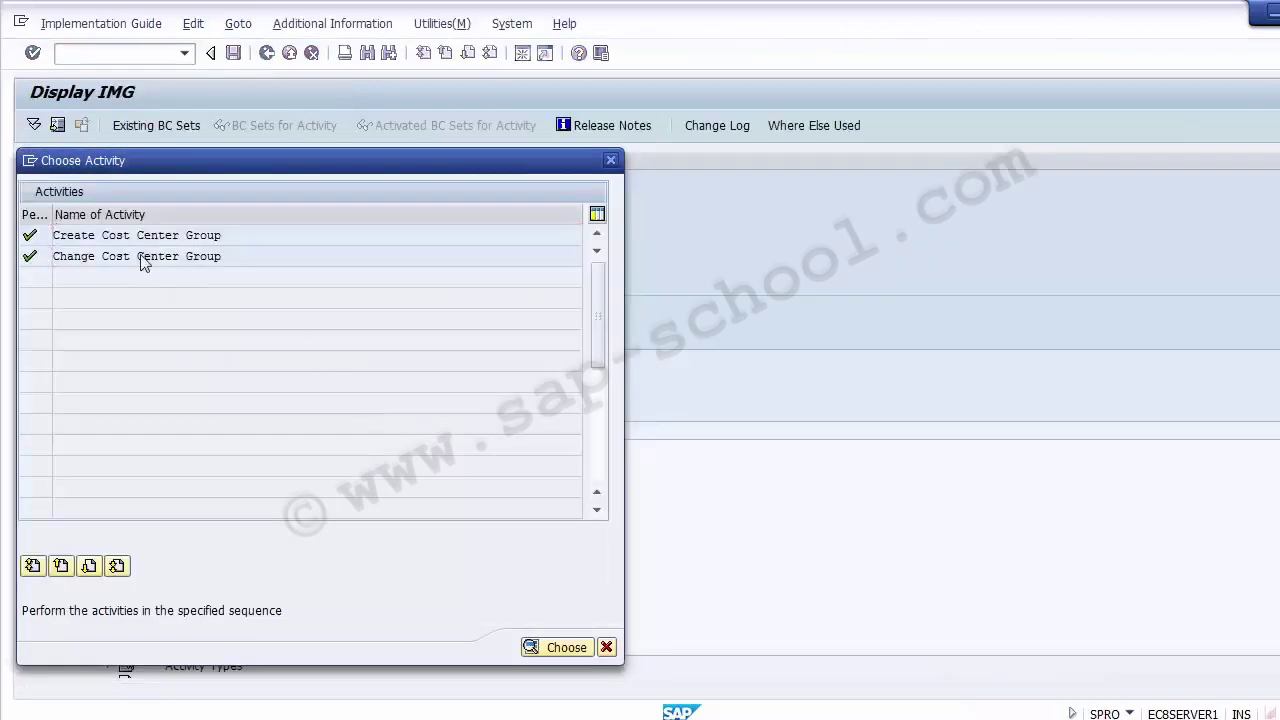
# Reopen cost center group P0001 for changes and insert cost center entry rows beneath it.
pyautogui.doubleClick(141, 256)
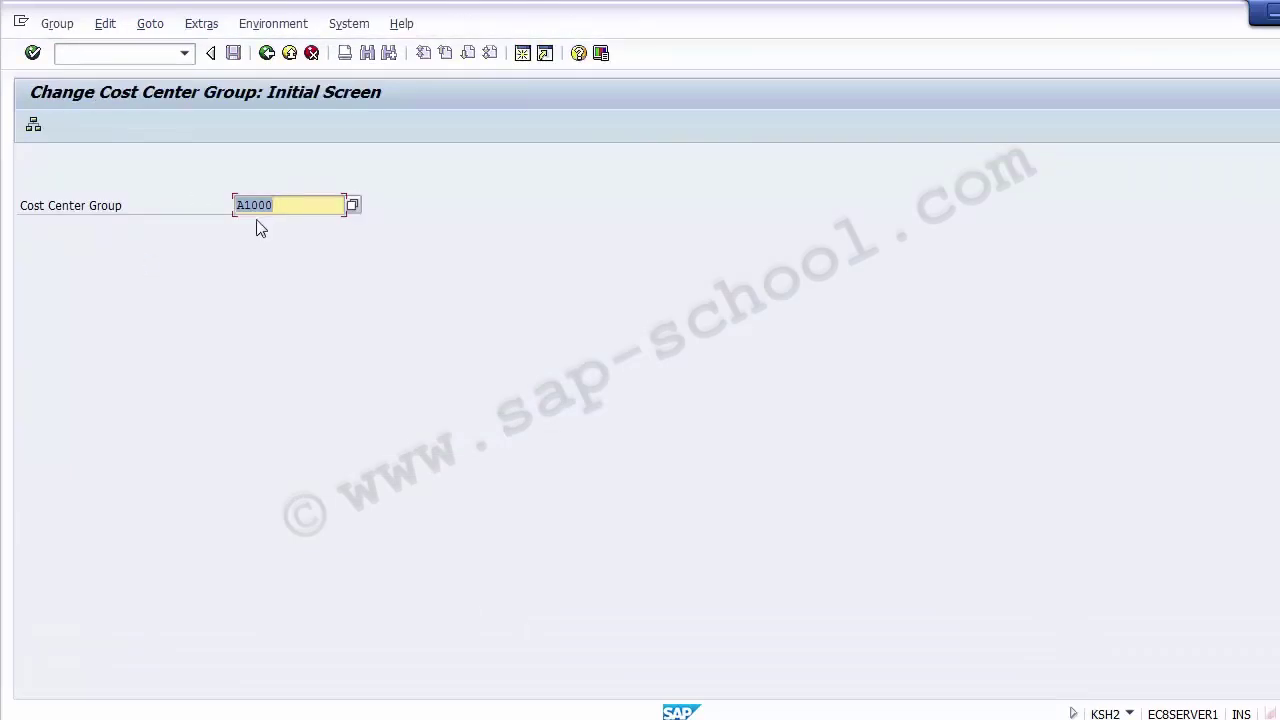
pyautogui.press('BackSpace')
pyautogui.press('Down')
pyautogui.press('Return')
pyautogui.press('Return')
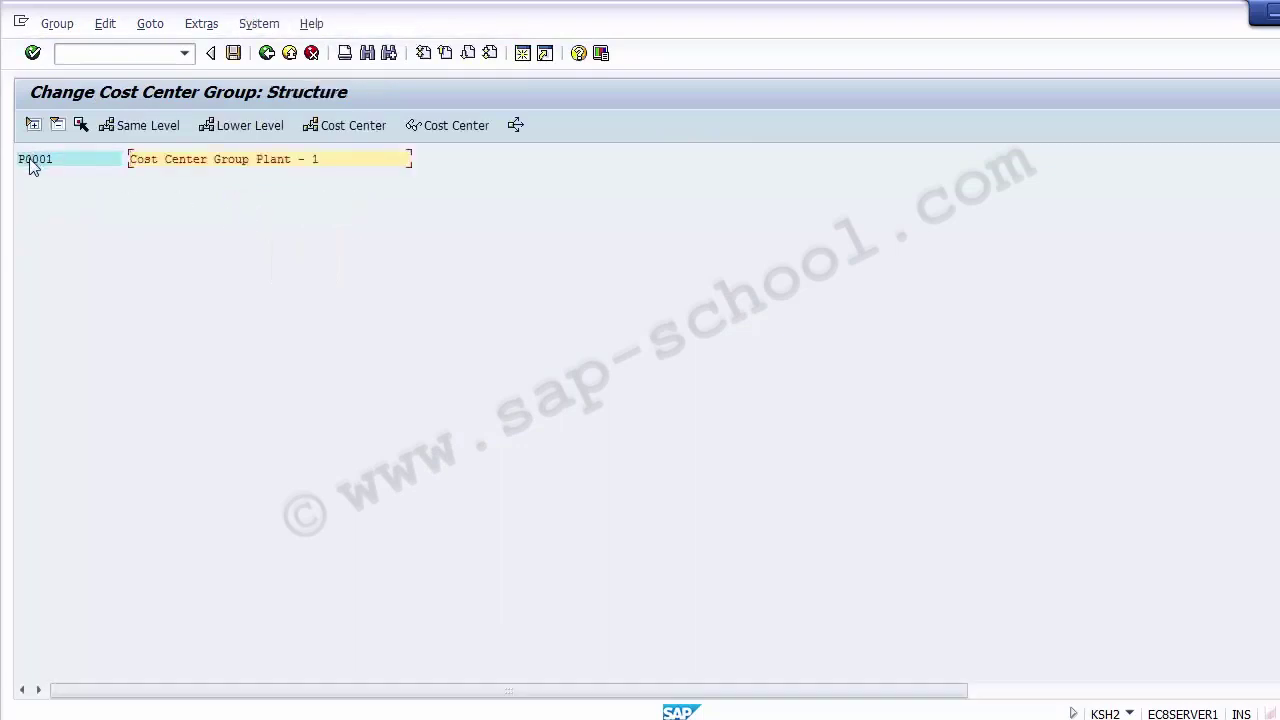
pyautogui.click(30, 162)
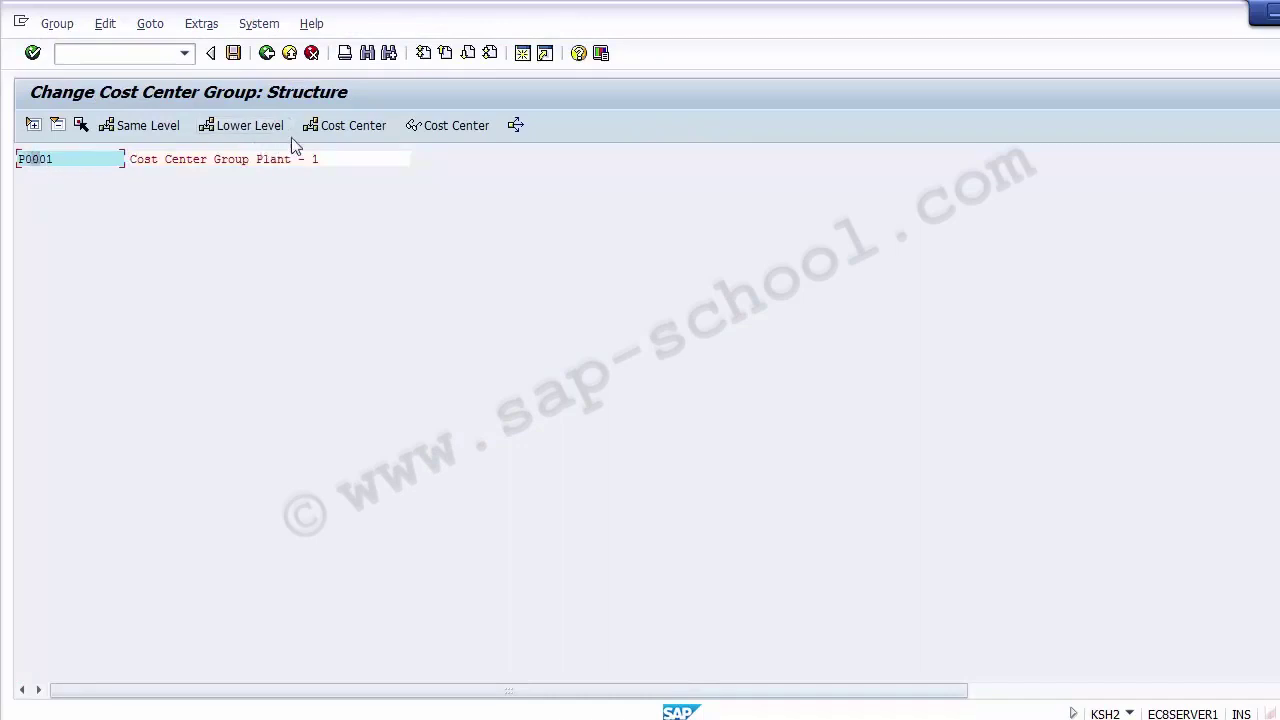
pyautogui.click(335, 128)
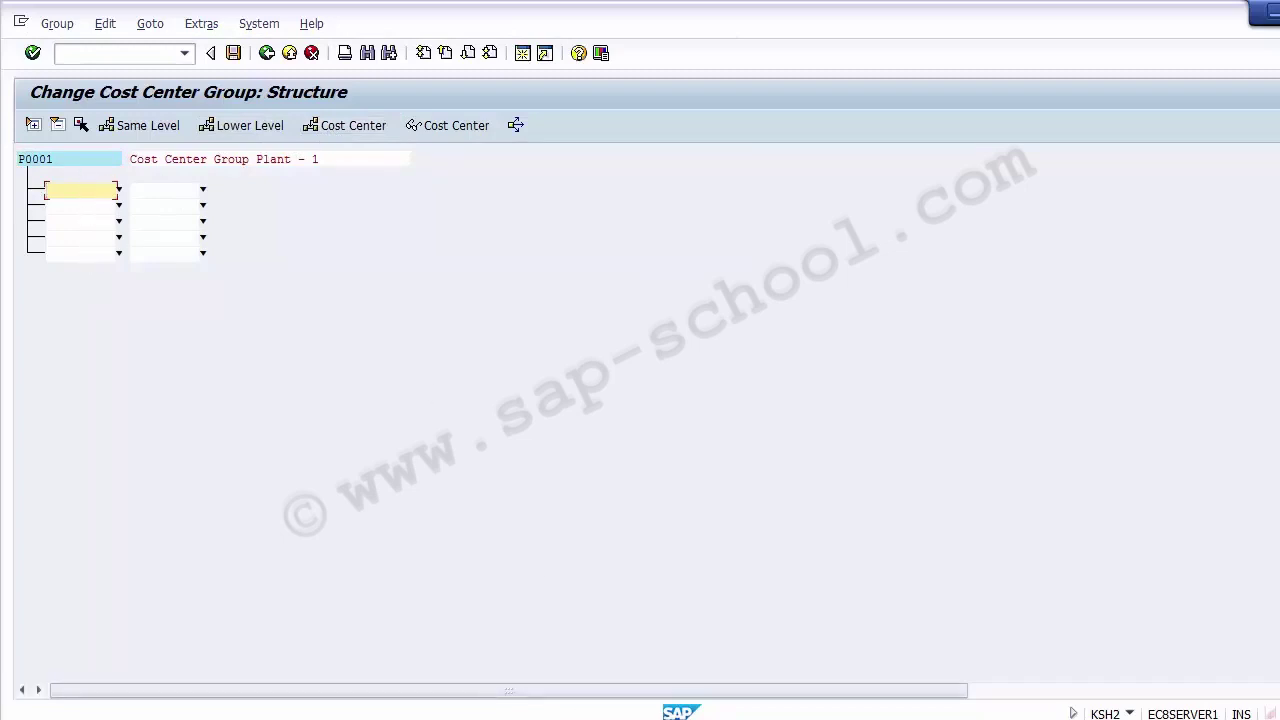
# Copy cost center 110000 from cell B9 of the Excel sheet into the first cost center row under P0001 in SAP.
pyautogui.hotkey('alt', 'Tab')
pyautogui.click(158, 358)
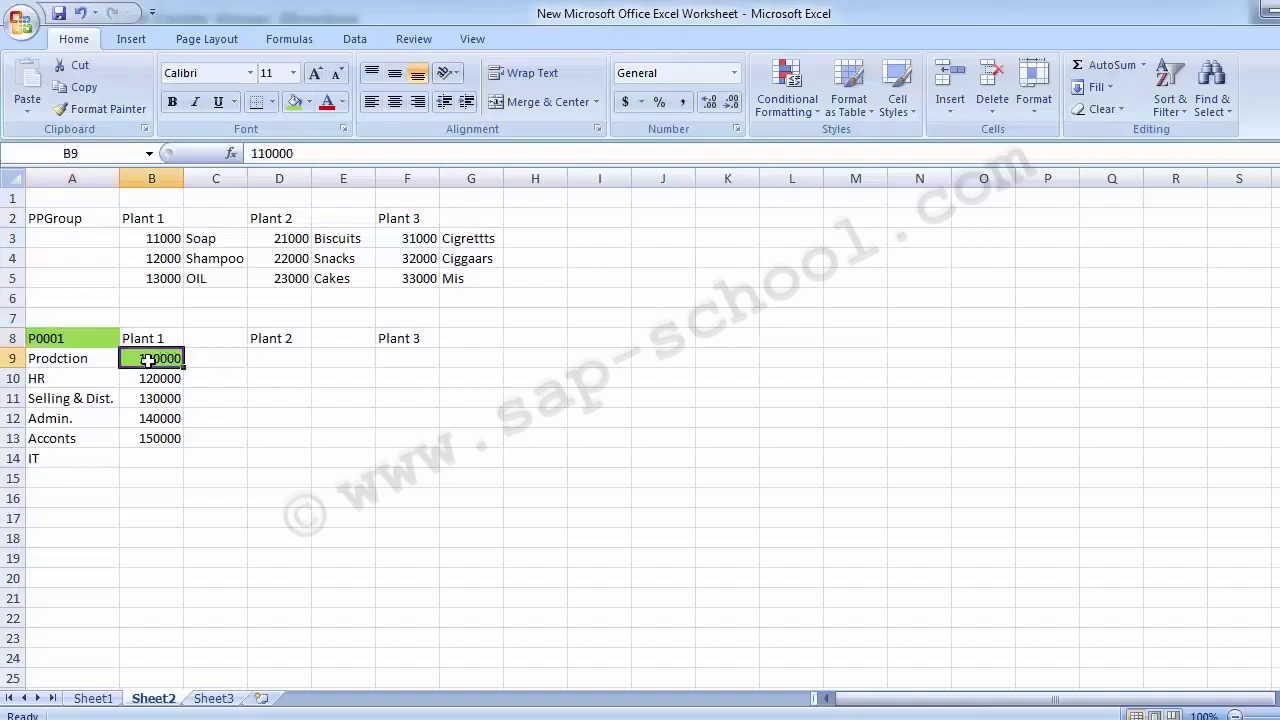
pyautogui.hotkey('ctrl', 'c')
pyautogui.hotkey('alt', 'Tab')
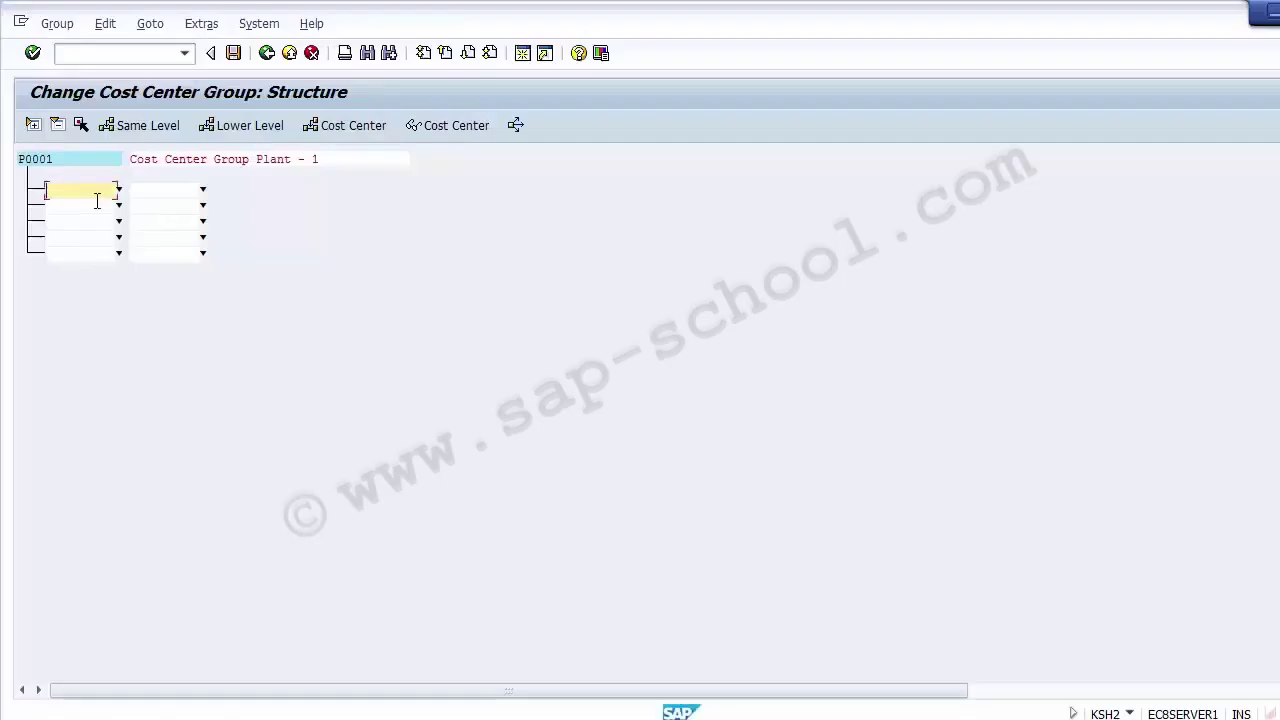
pyautogui.hotkey('ctrl', 'v')
pyautogui.click(178, 158)
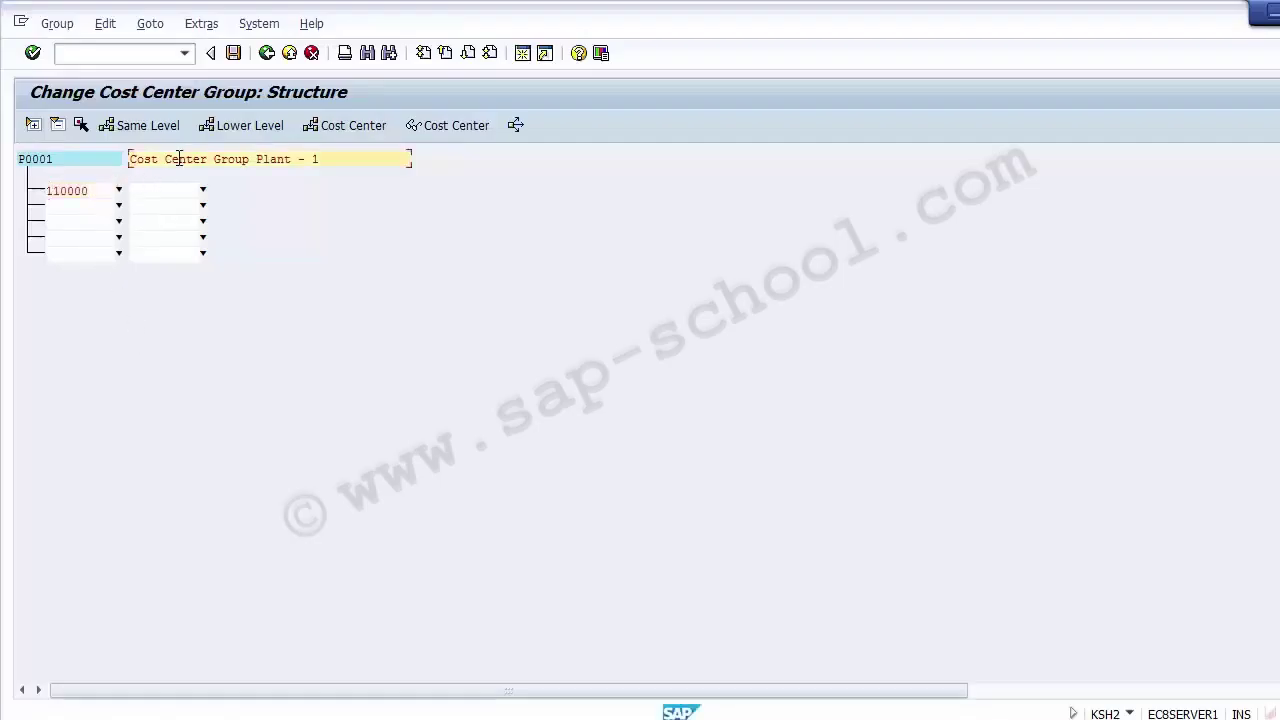
pyautogui.click(101, 190)
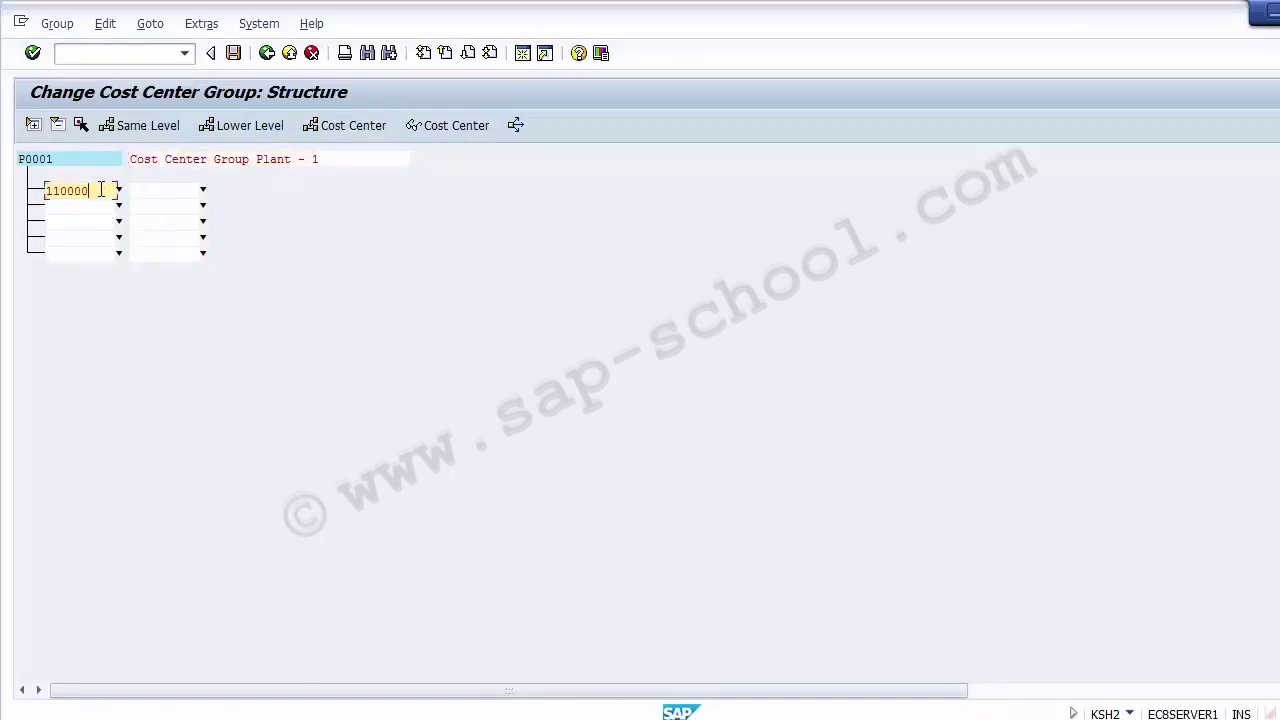
# Clear the cost center entered under P0001 and leave the group structure without saving.
pyautogui.press('BackSpace')
pyautogui.press('BackSpace')
pyautogui.press('BackSpace')
pyautogui.press('BackSpace')
pyautogui.press('BackSpace')
pyautogui.click(266, 53)
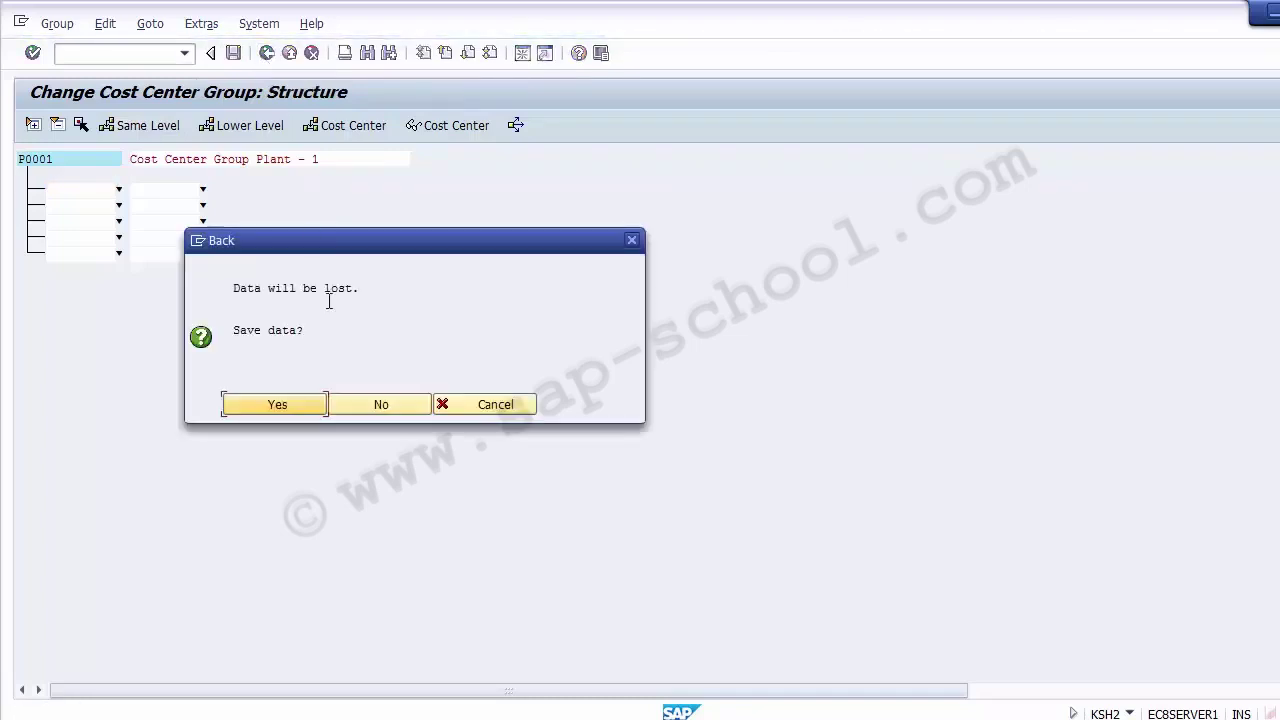
pyautogui.click(366, 407)
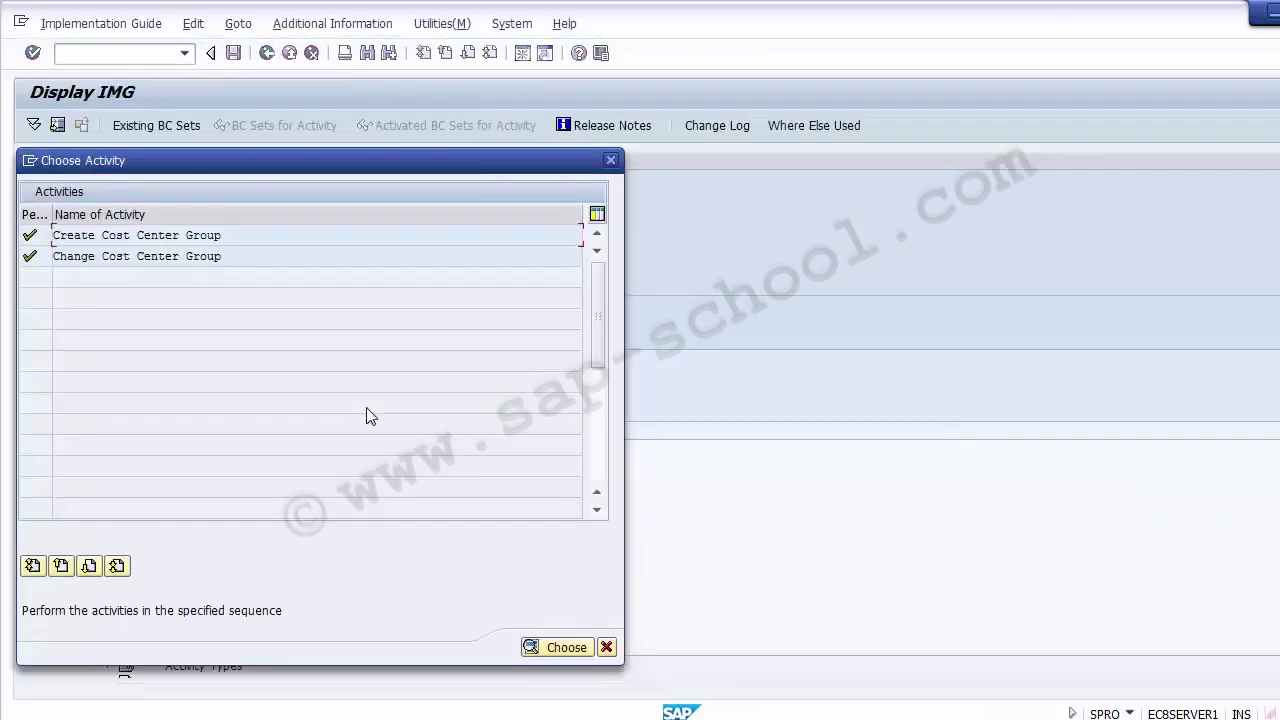
# Start the Change Cost Center Group activity and review the departments listed under P0001 in the Excel sheet.
pyautogui.doubleClick(184, 259)
pyautogui.hotkey('alt', 'Tab')
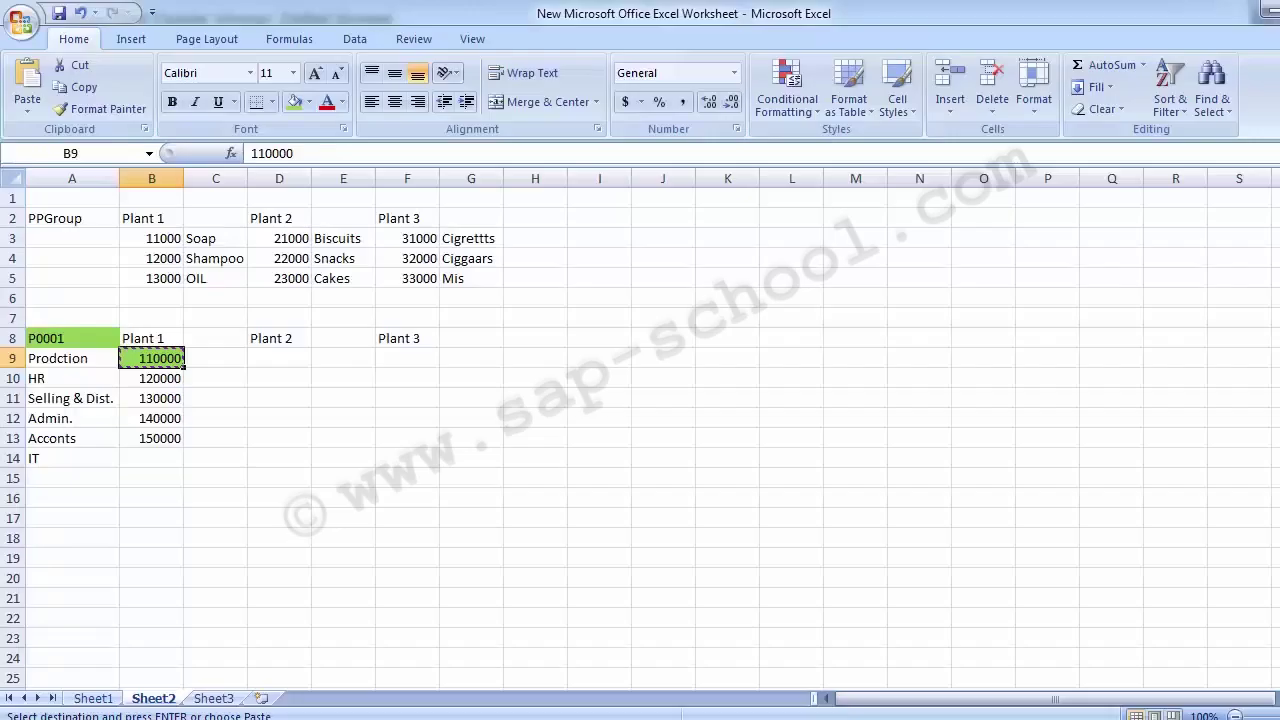
pyautogui.click(90, 336)
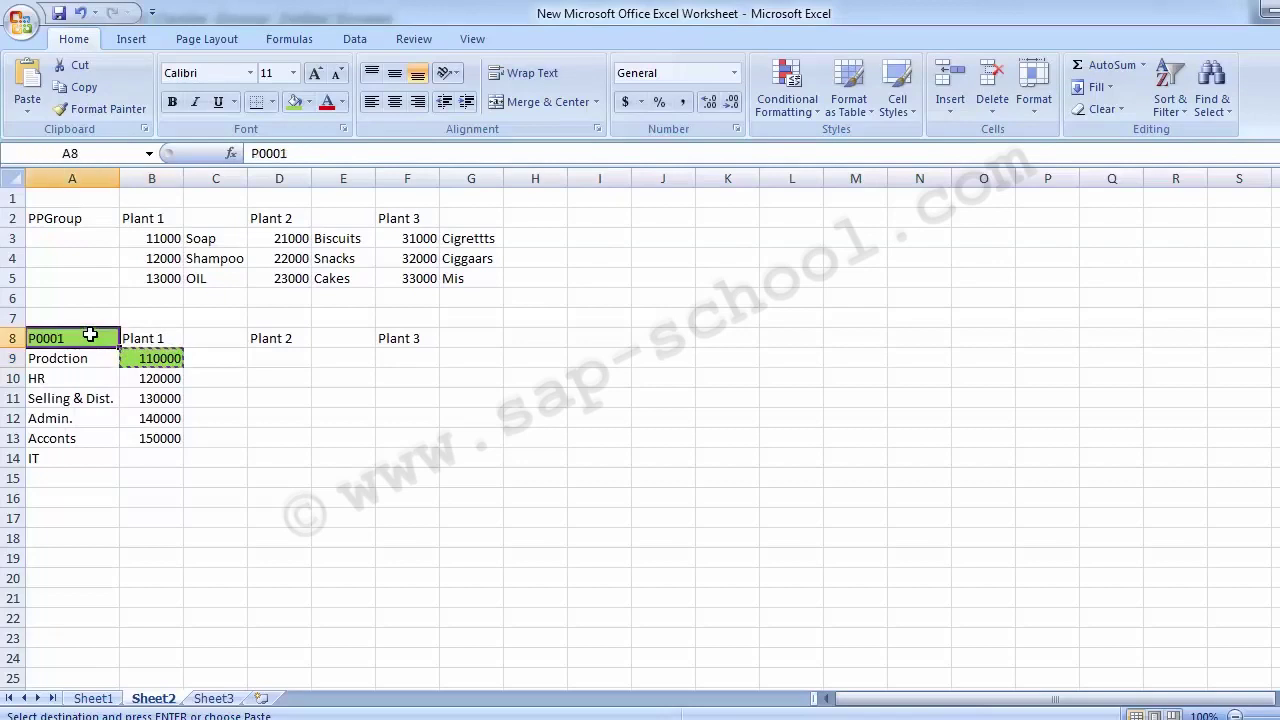
pyautogui.click(155, 337)
pyautogui.click(63, 337)
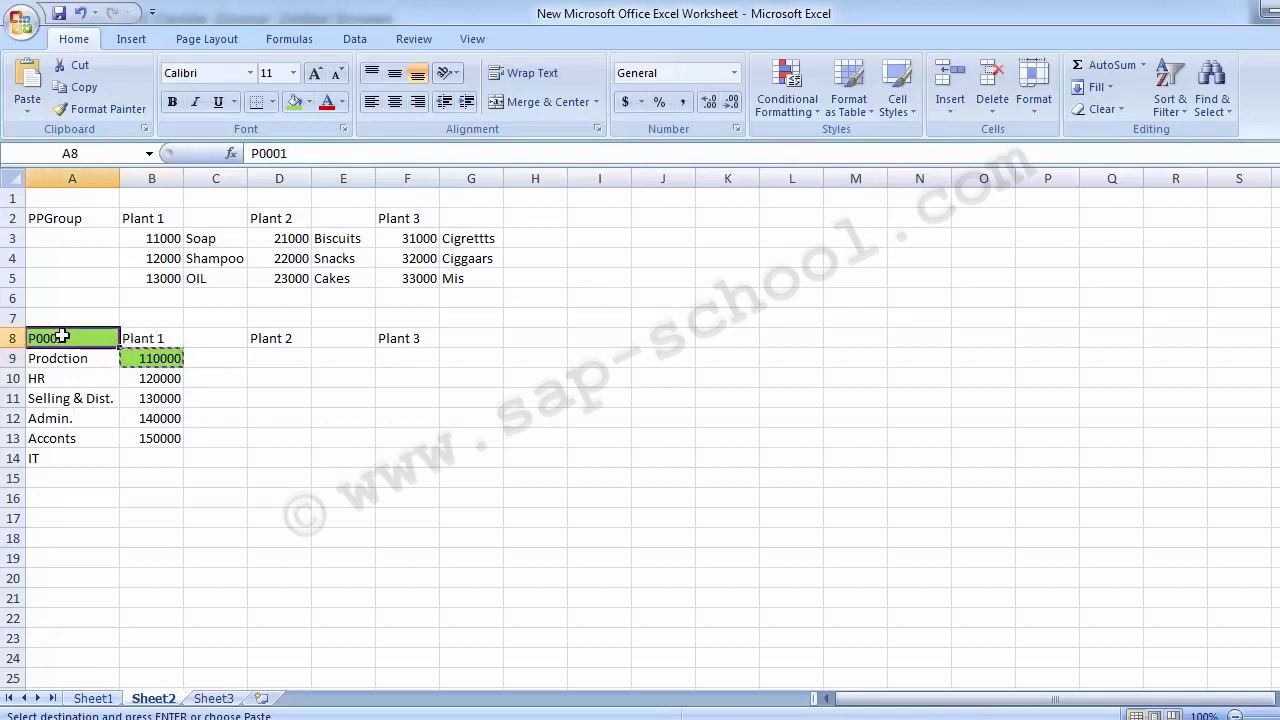
pyautogui.moveTo(72, 358); pyautogui.dragTo(66, 450)
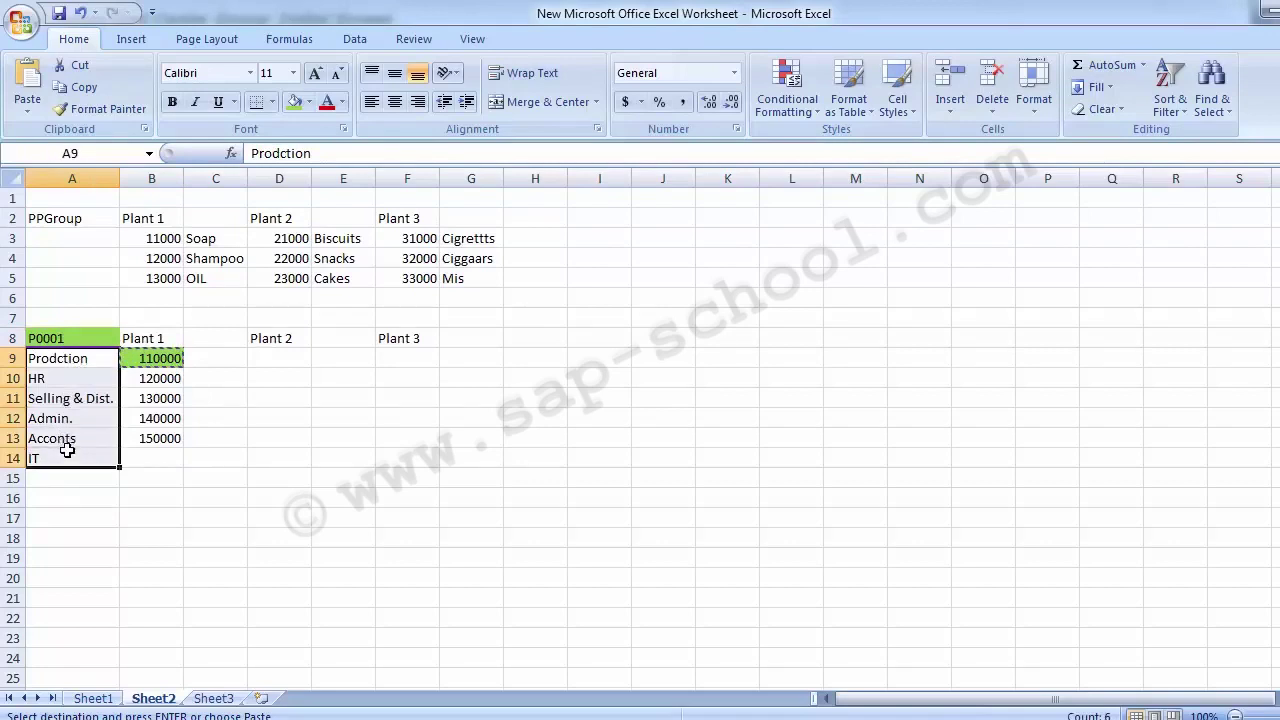
pyautogui.hotkey('alt', 'Tab')
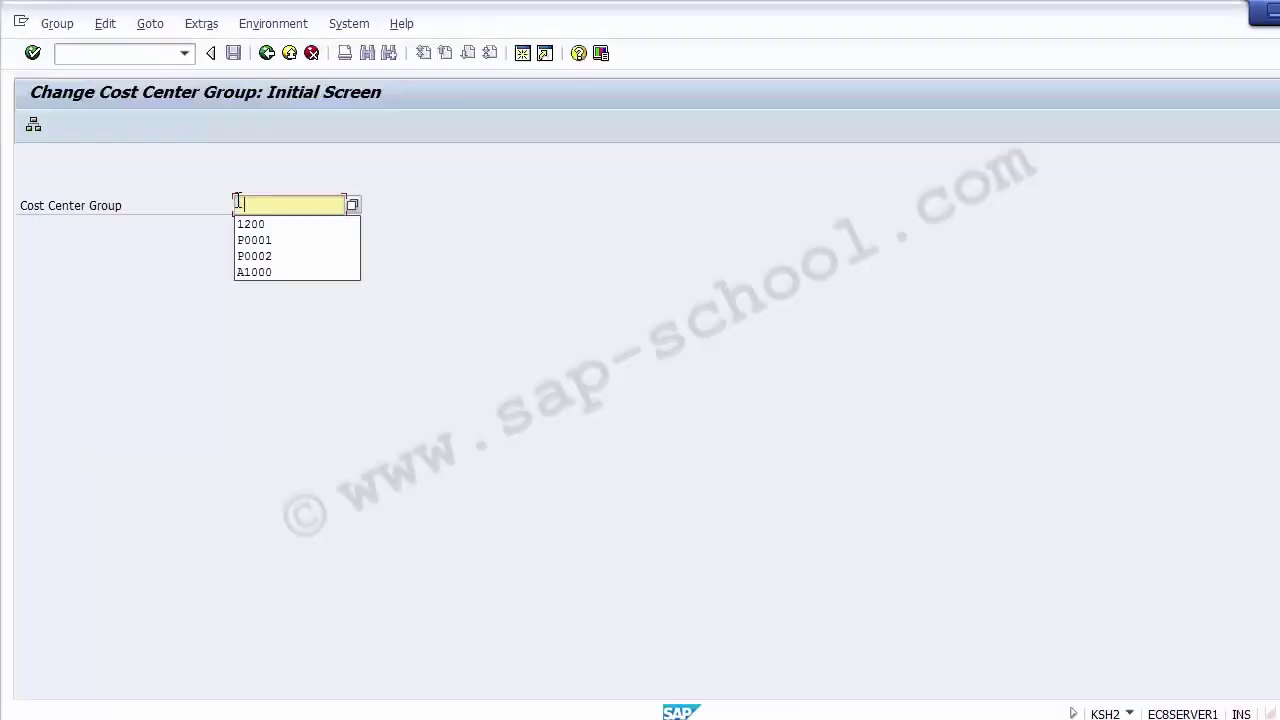
# Open cost center group P0001 for changes and insert a lower-level group P001 beneath it.
pyautogui.click(250, 240)
pyautogui.press('Return')
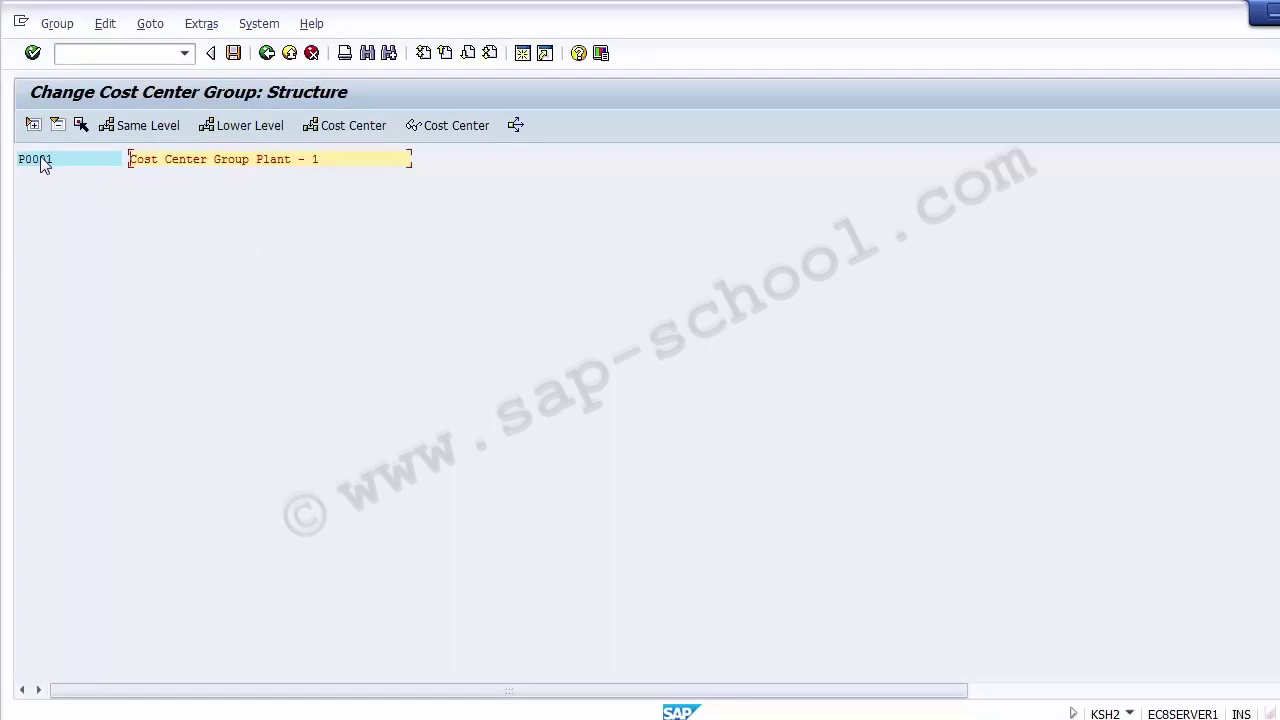
pyautogui.click(33, 162)
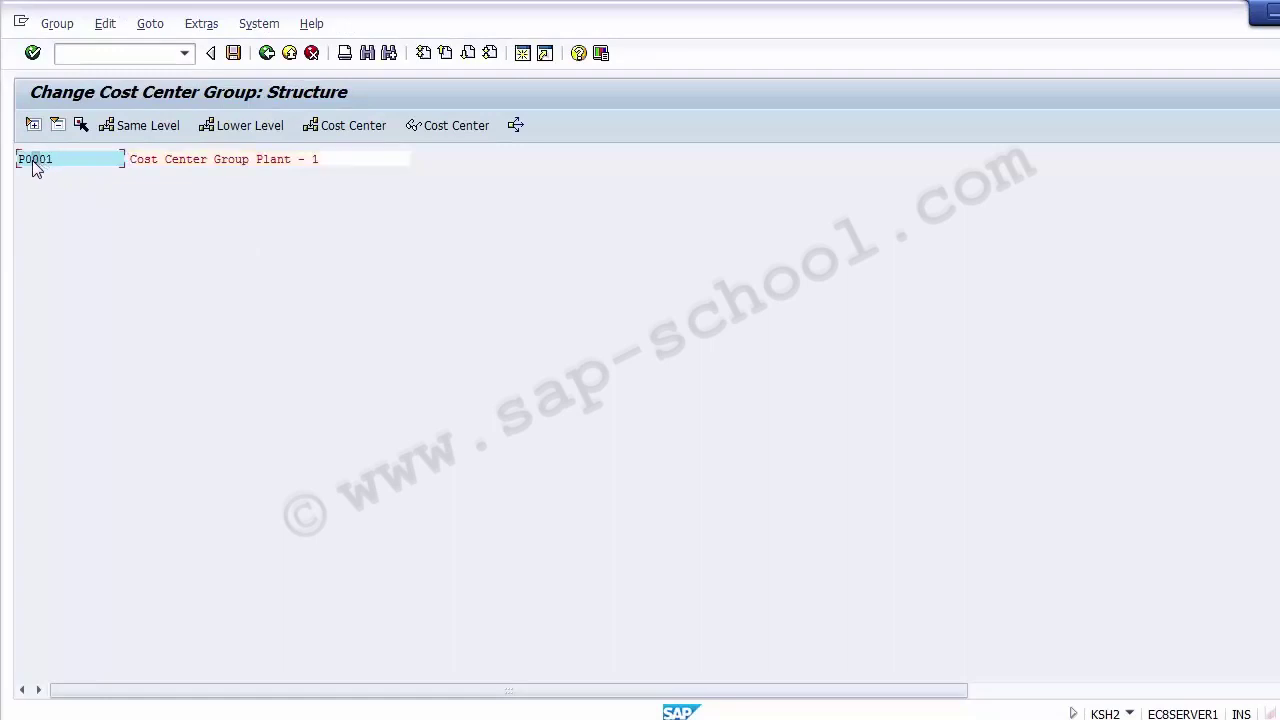
pyautogui.click(229, 133)
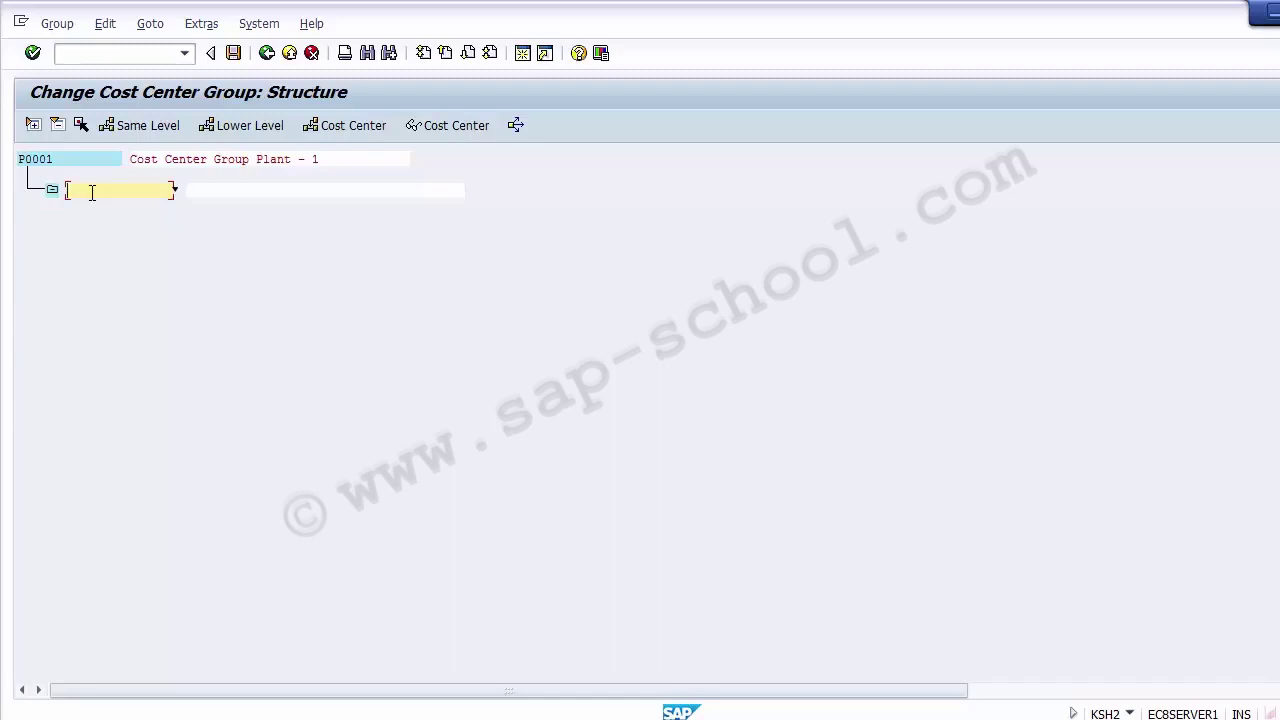
pyautogui.write('P001')
# Describe group P001 as "Cost center Group - Production".
pyautogui.click(203, 188)
pyautogui.write('Product')
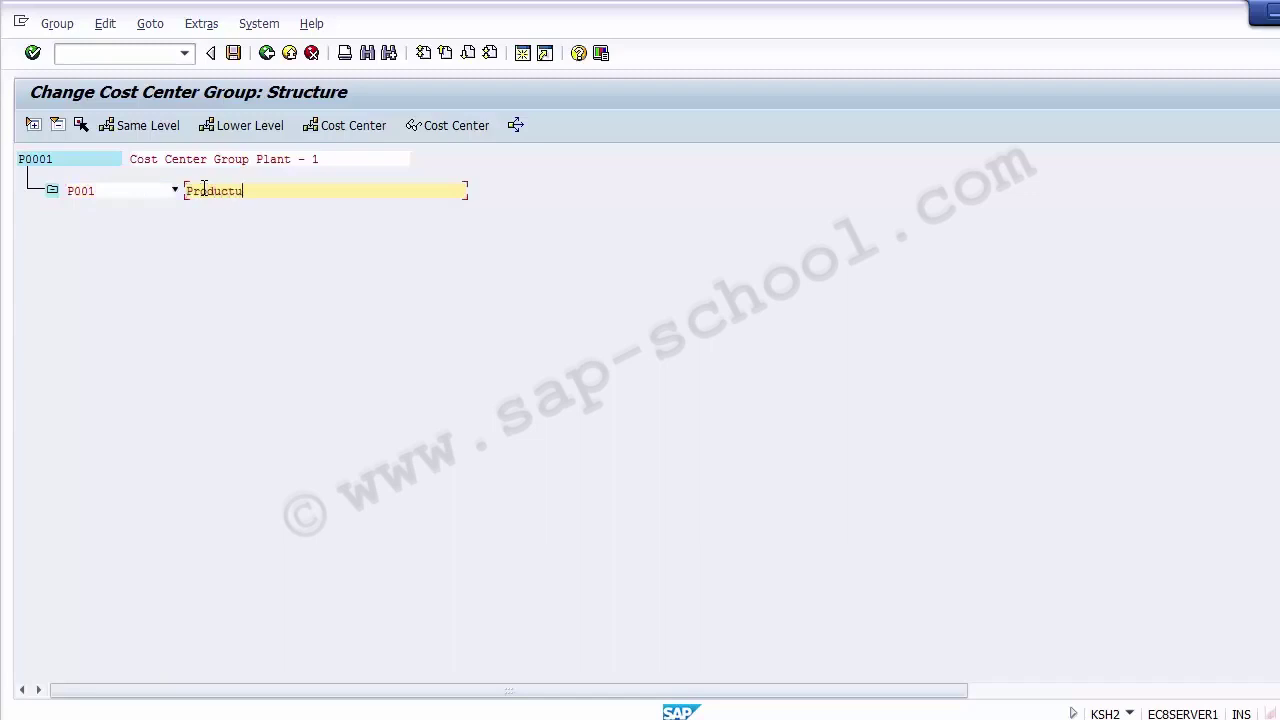
pyautogui.write('ion')
pyautogui.write(' Ce')
pyautogui.press('BackSpace')
pyautogui.press('BackSpace')
pyautogui.write('Cost center Gr')
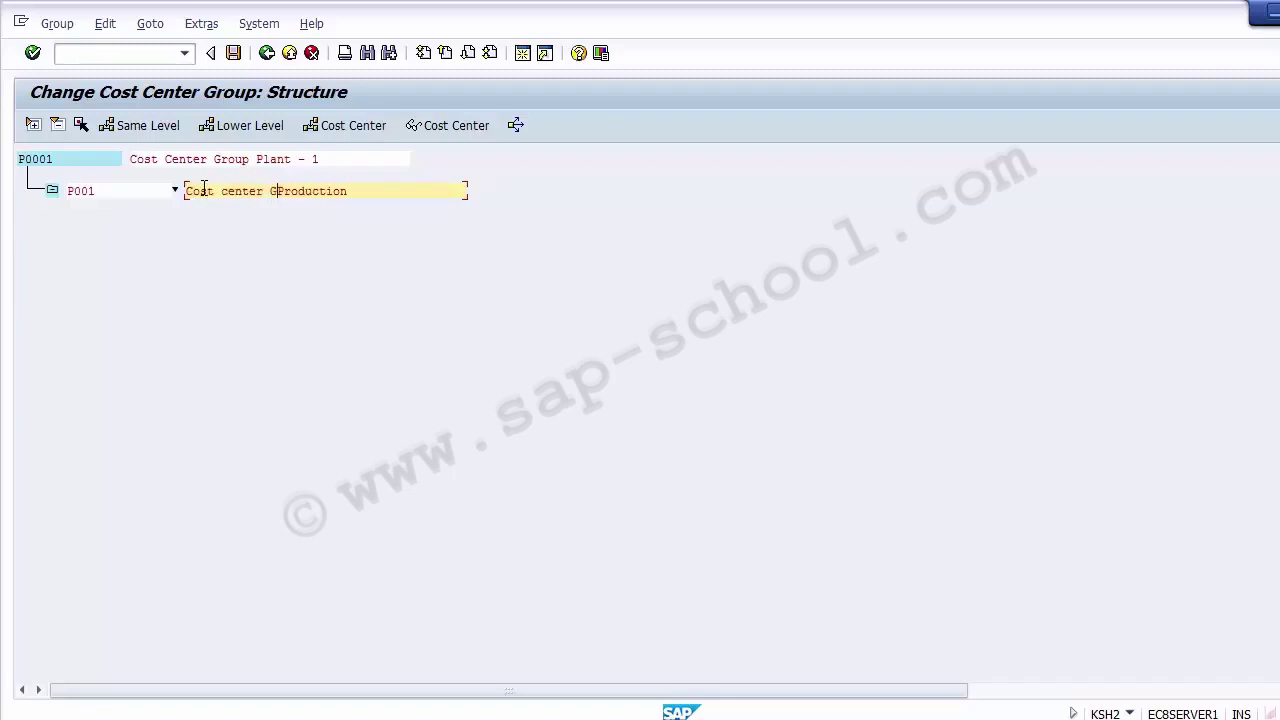
pyautogui.write('oup -')
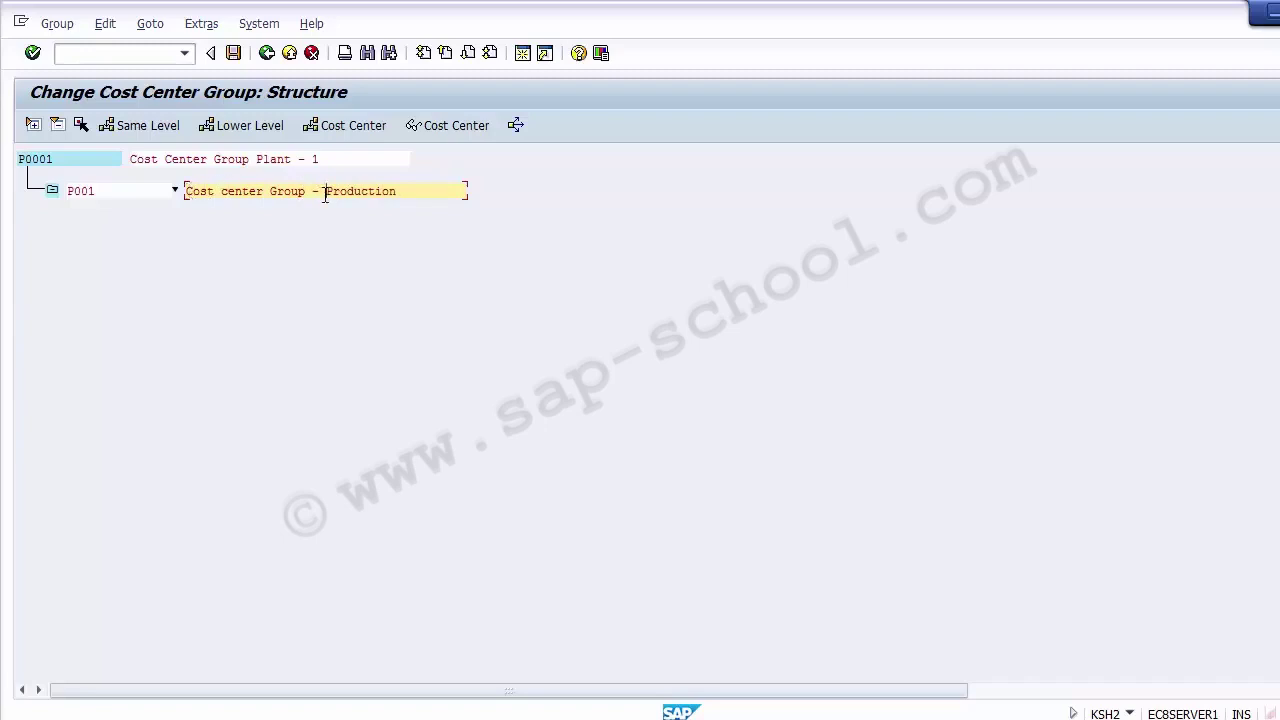
pyautogui.press('Return')
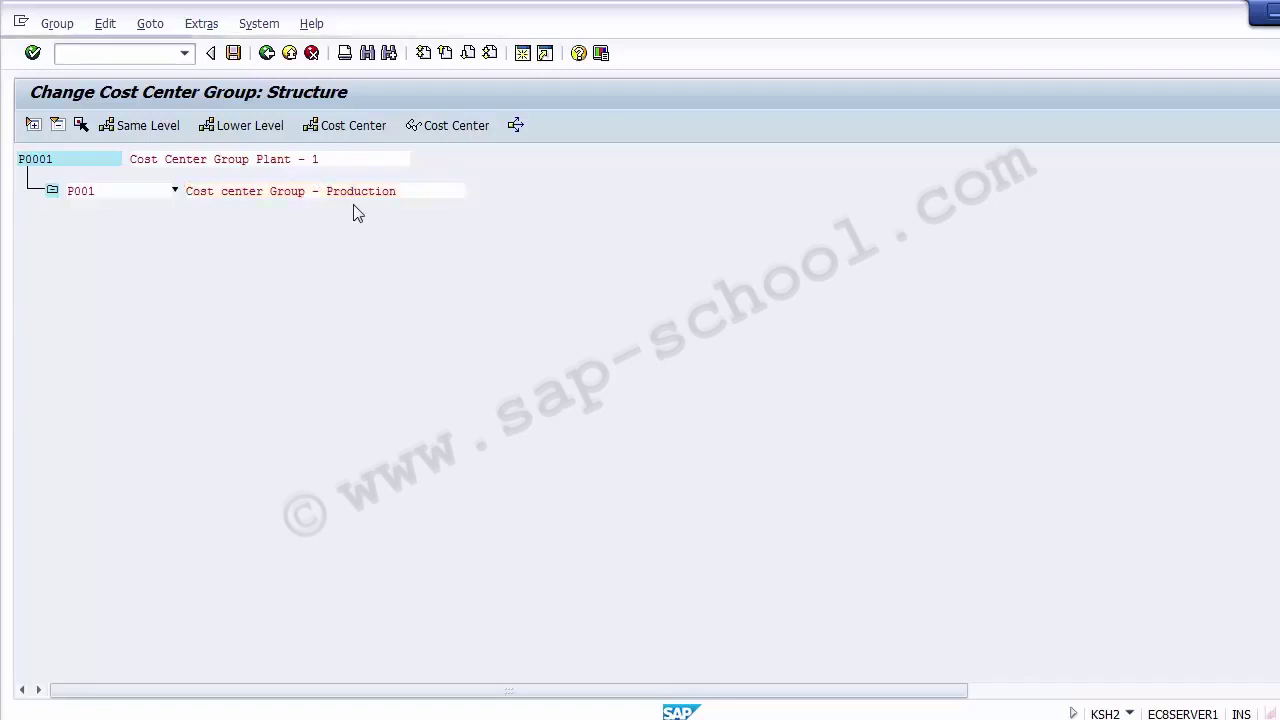
# Insert cost center rows under P001 and assign cost center 110000, copied from cell B9 of the Excel sheet.
pyautogui.click(104, 196)
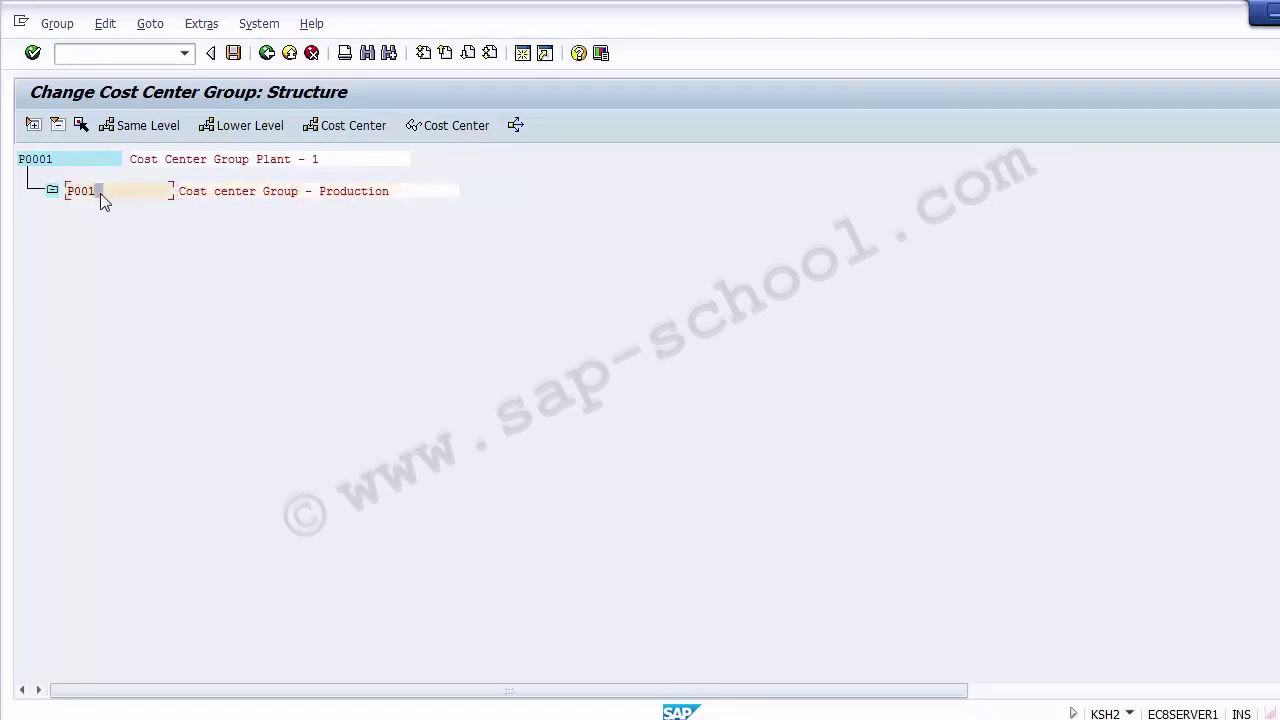
pyautogui.click(341, 127)
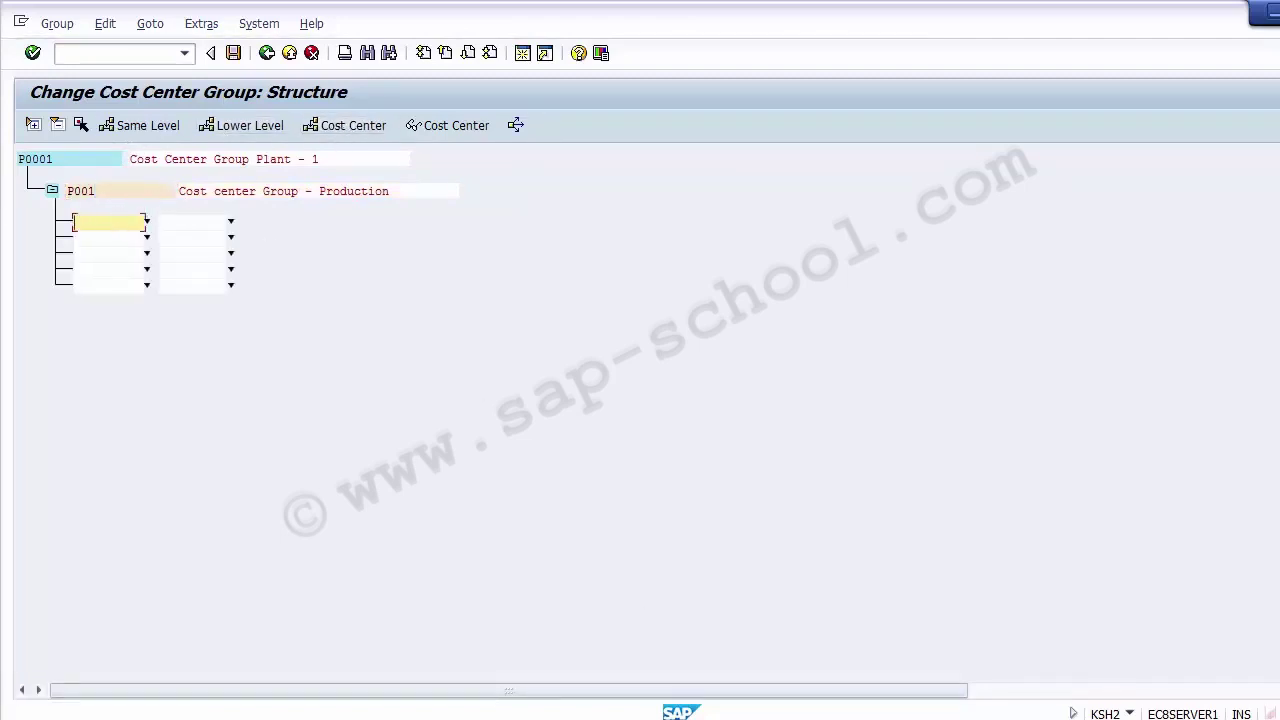
pyautogui.hotkey('alt', 'Tab')
pyautogui.click(157, 355)
pyautogui.hotkey('ctrl', 'c')
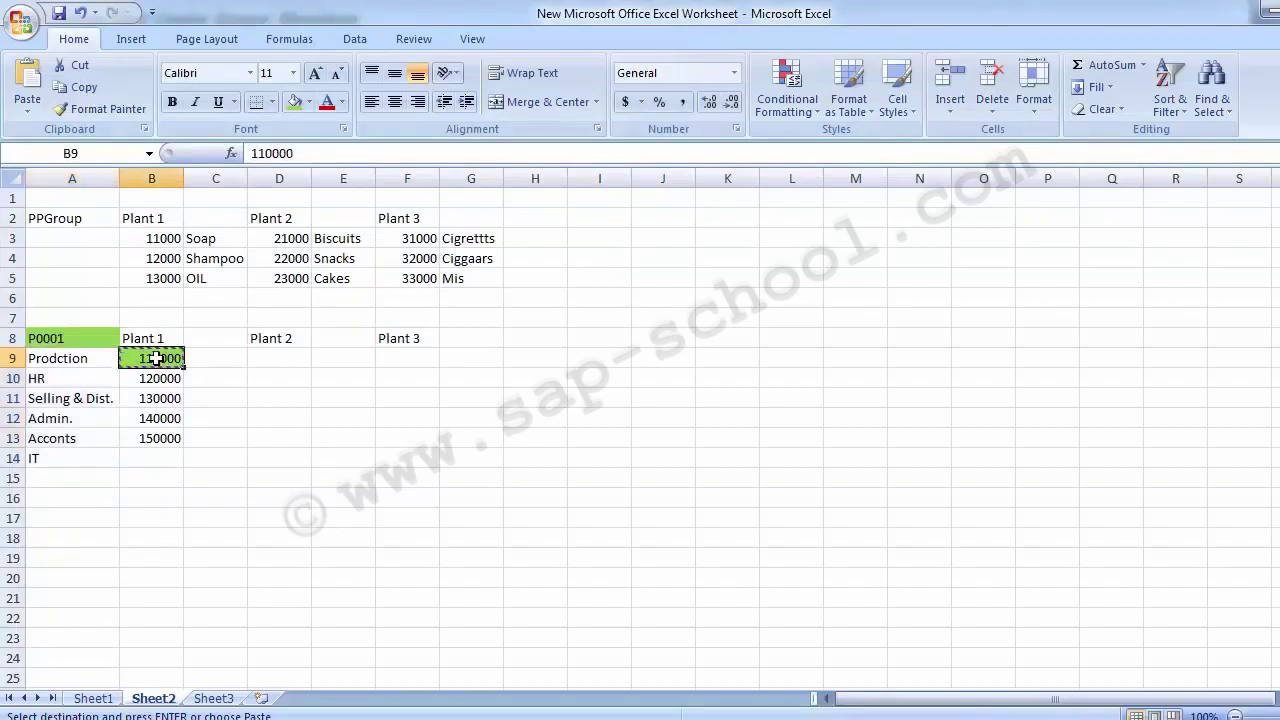
pyautogui.hotkey('alt', 'Tab')
pyautogui.hotkey('ctrl', 'v')
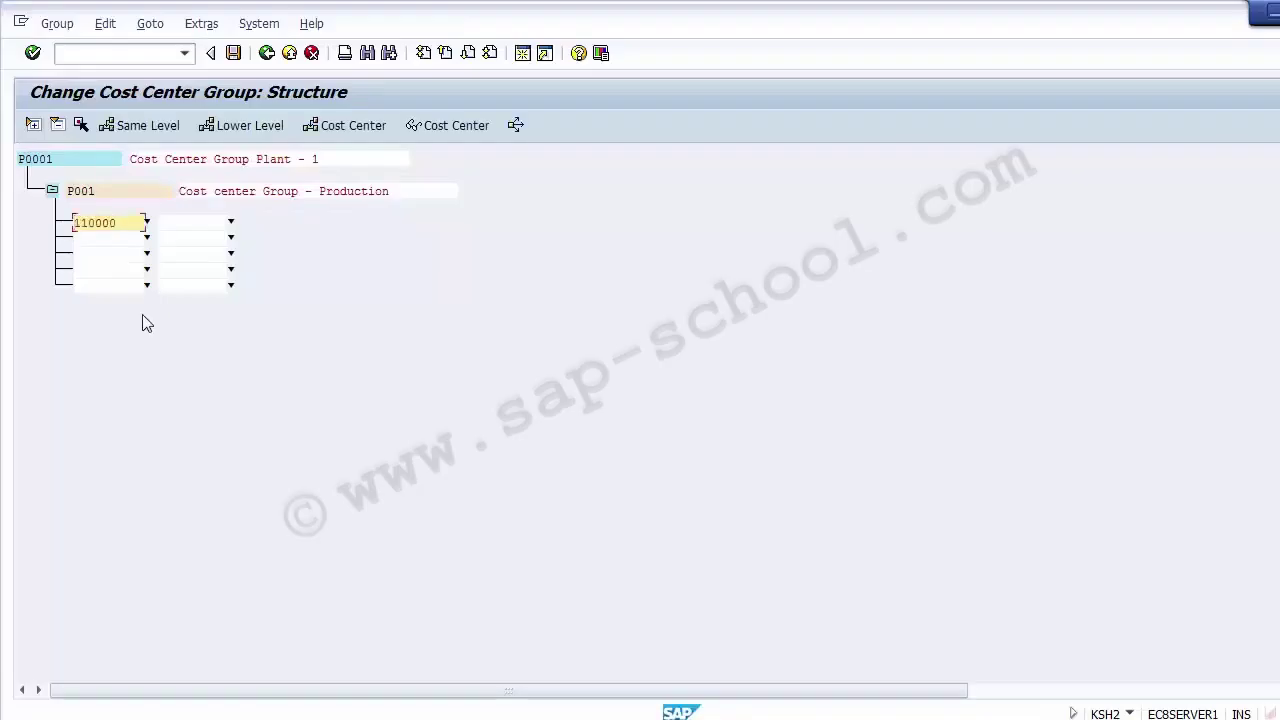
pyautogui.press('Return')
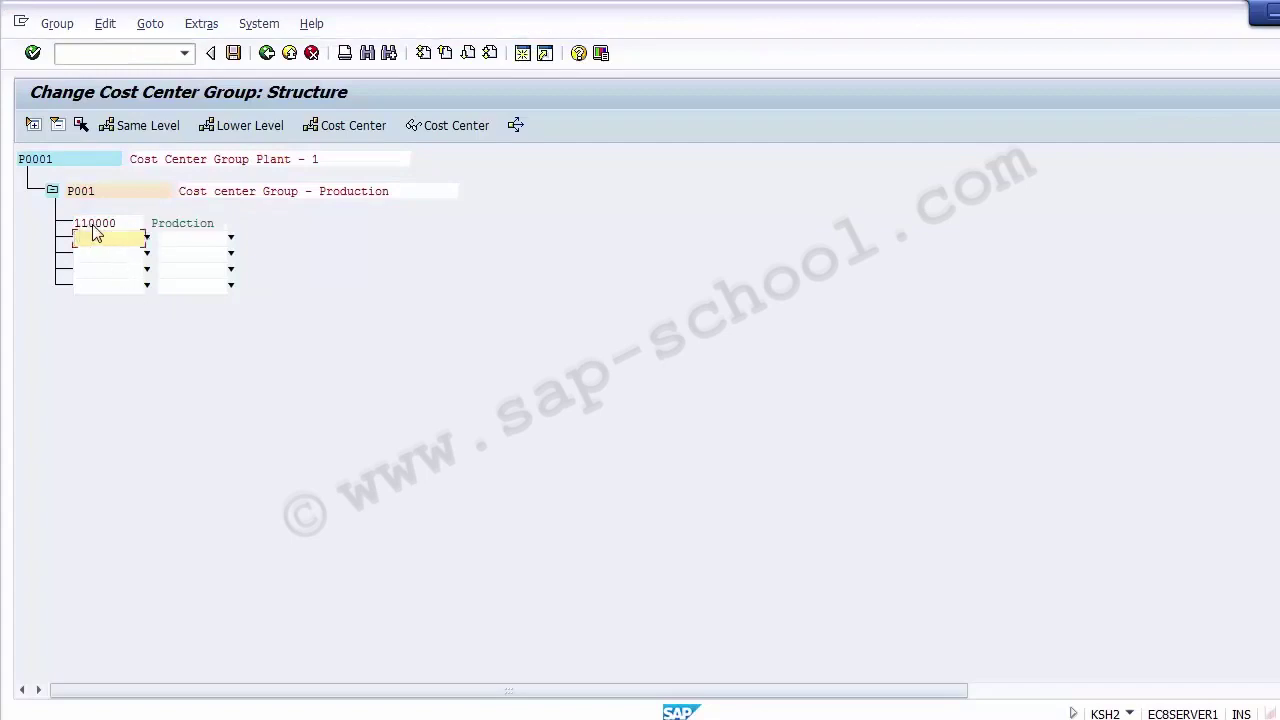
pyautogui.click(174, 227)
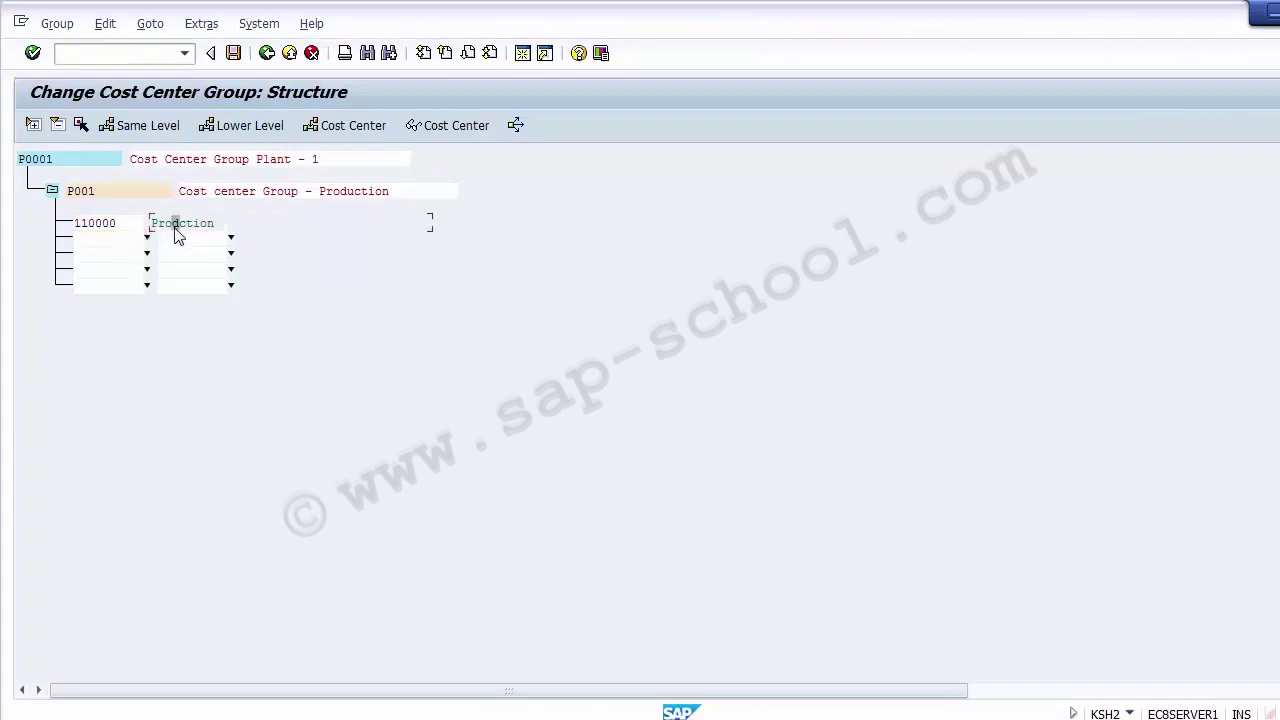
pyautogui.click(287, 195)
pyautogui.click(105, 224)
pyautogui.click(344, 192)
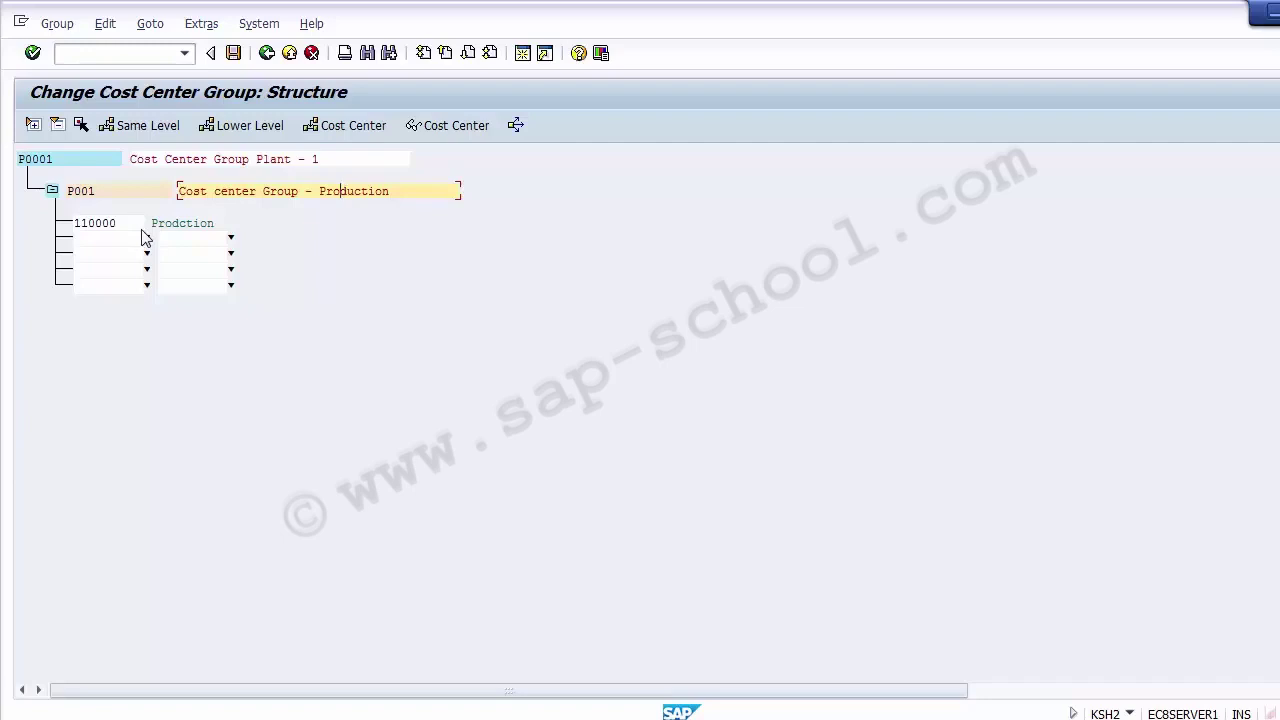
# Insert another lower-level group P002 beneath P0001.
pyautogui.click(35, 160)
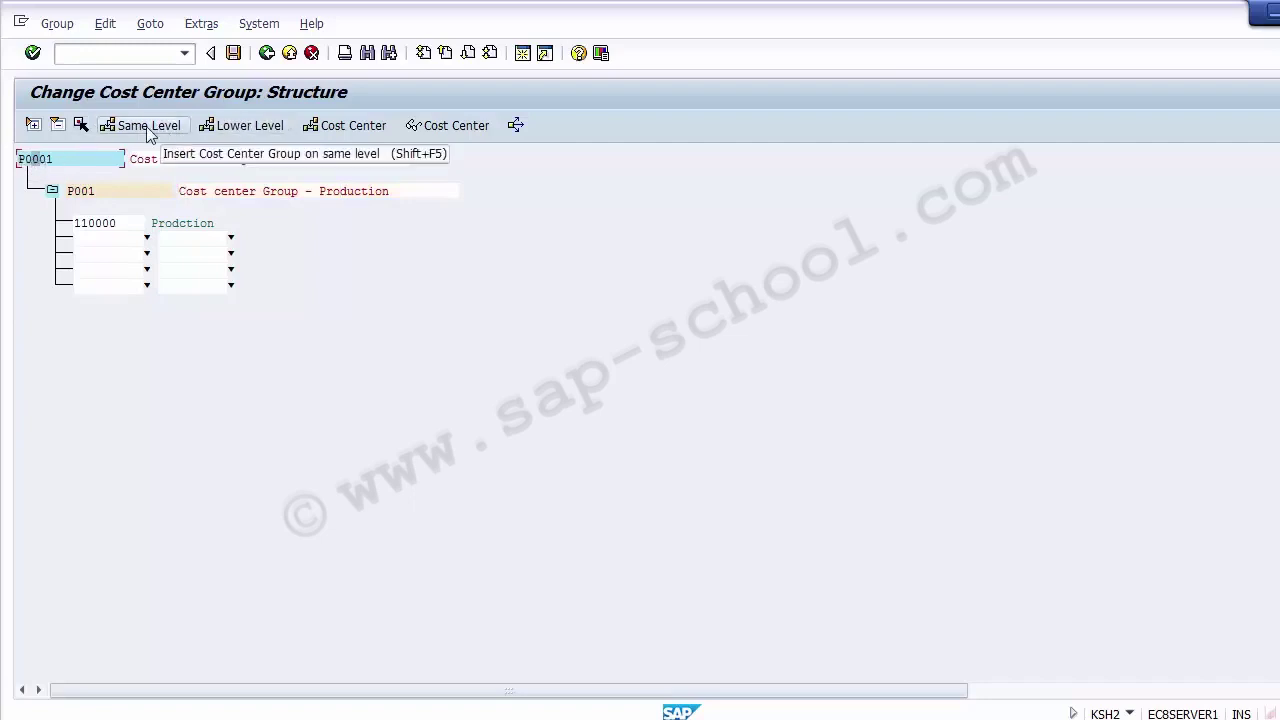
pyautogui.click(232, 130)
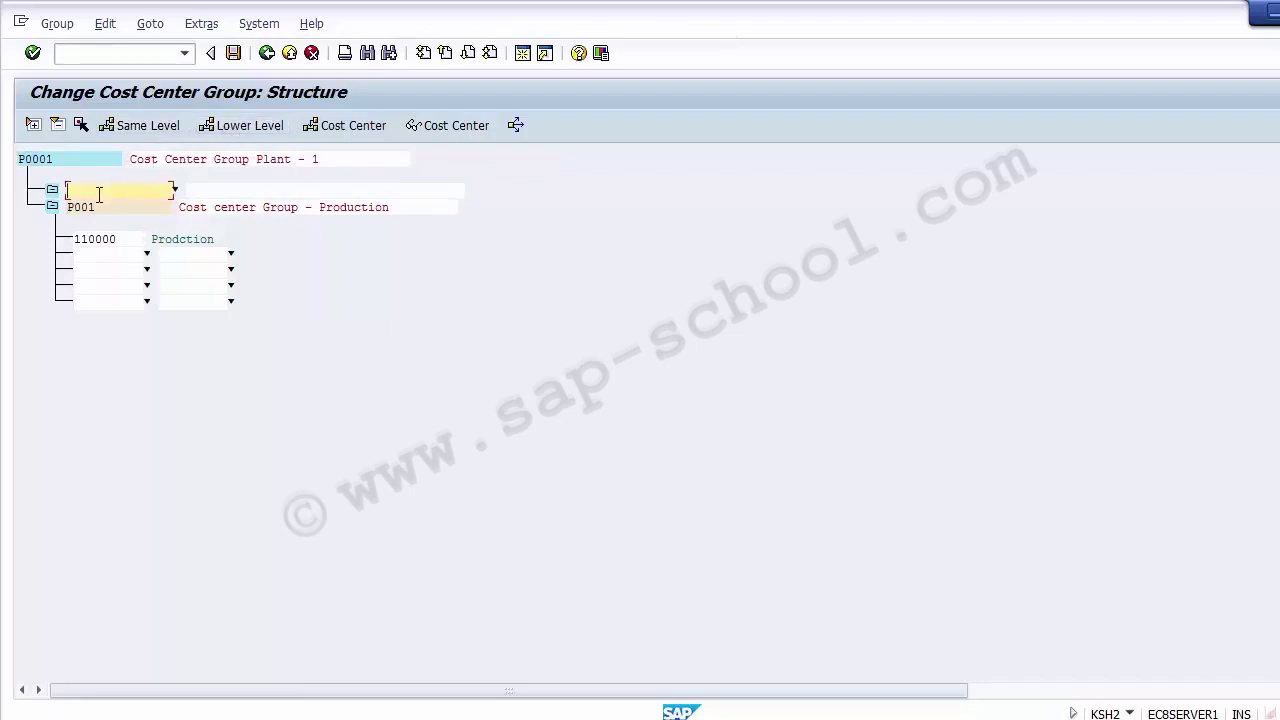
pyautogui.write('P002')
pyautogui.click(211, 192)
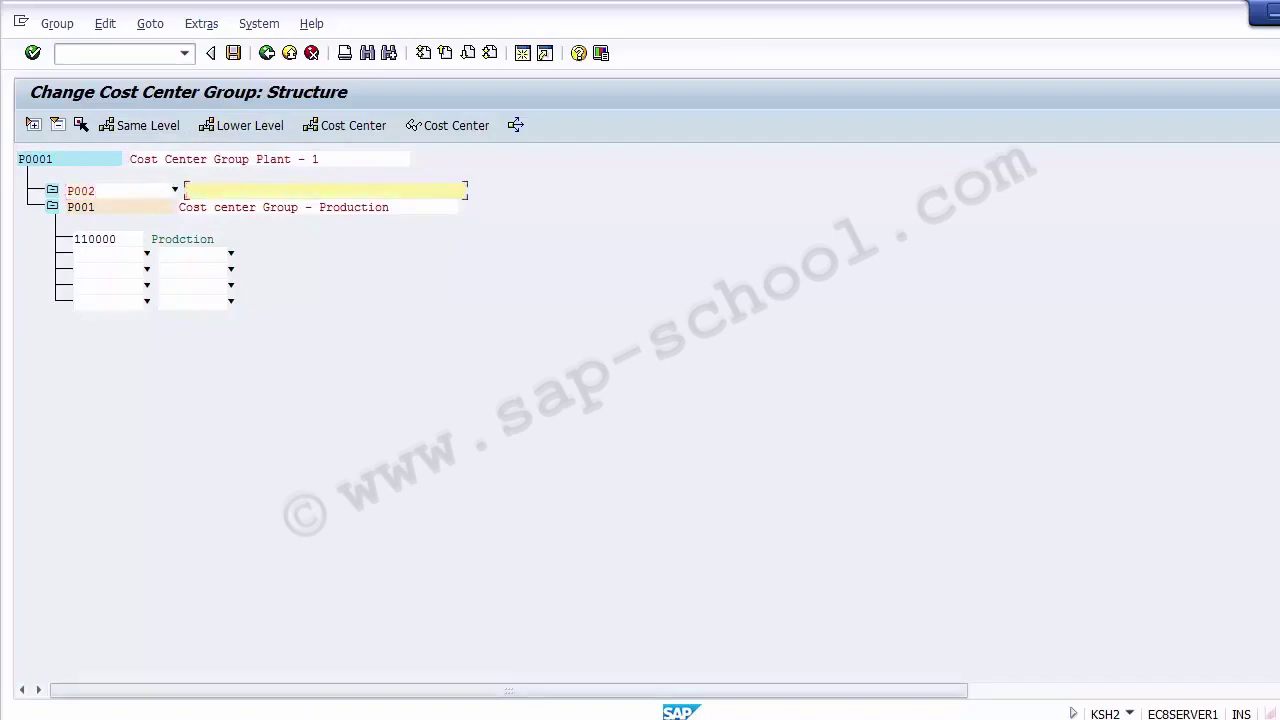
# Copy the department name HR from cell A10 of the Excel sheet and return to SAP.
pyautogui.hotkey('alt', 'Tab')
pyautogui.click(40, 380)
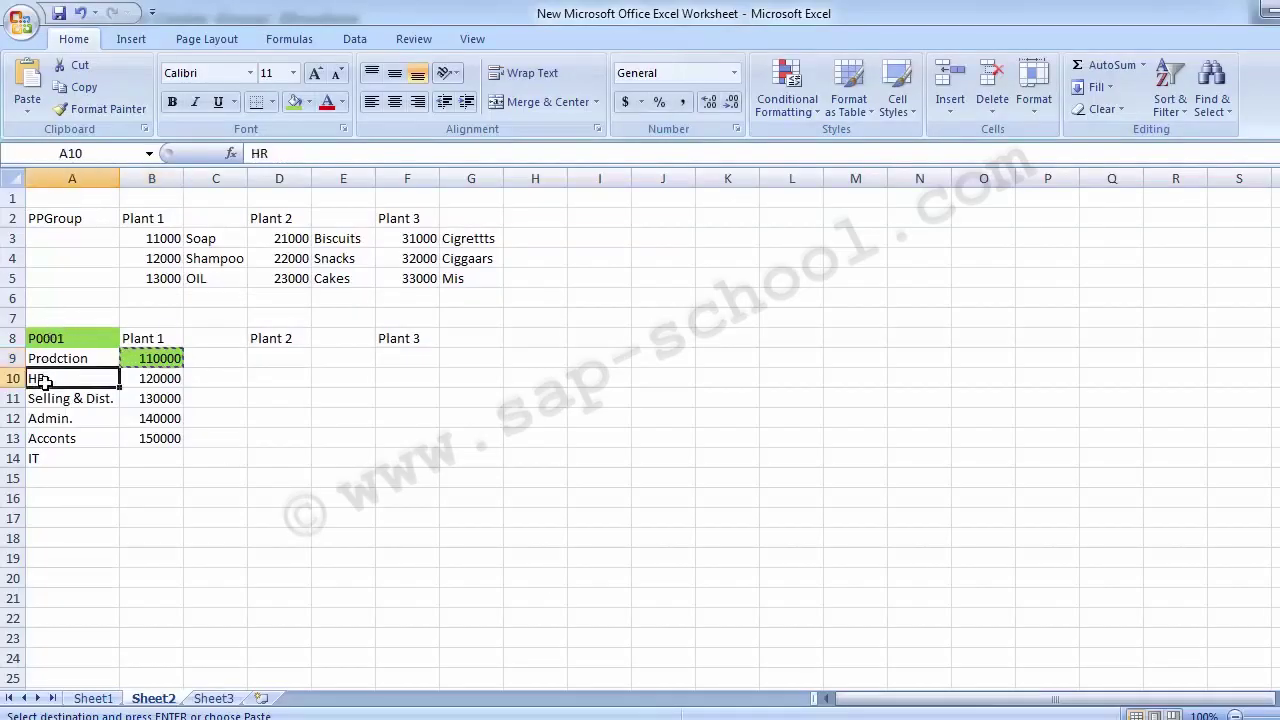
pyautogui.hotkey('ctrl', 'c')
pyautogui.hotkey('alt', 'Tab')
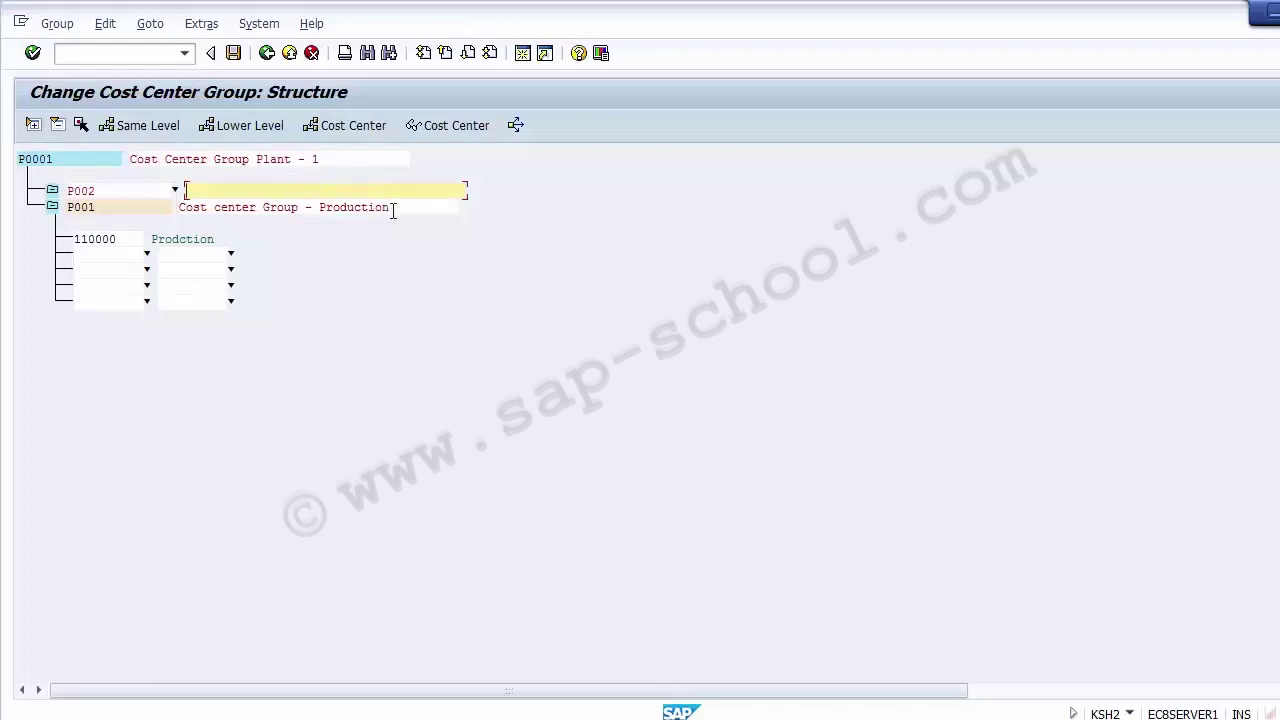
# Describe group P002 as "Cost center Group - HR" by reusing the description text of P001.
pyautogui.moveTo(391, 209); pyautogui.dragTo(165, 214)
pyautogui.hotkey('ctrl', 'c')
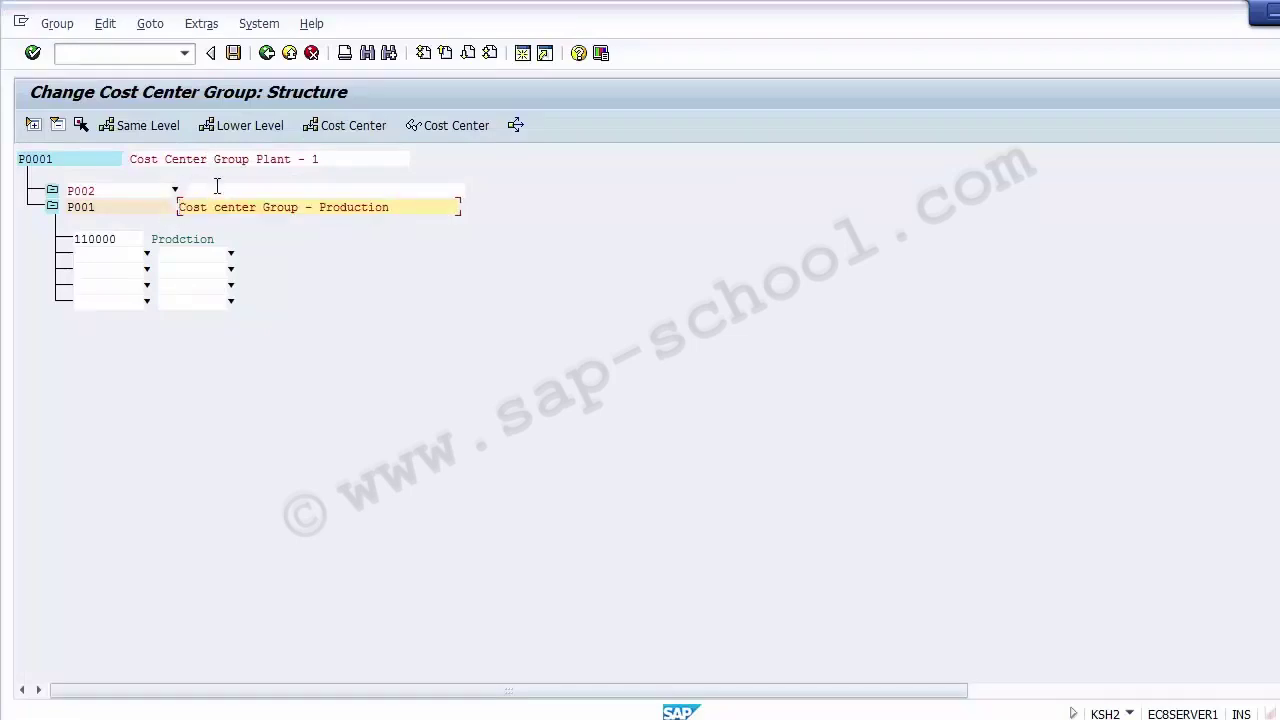
pyautogui.click(217, 187)
pyautogui.hotkey('ctrl', 'v')
pyautogui.press('BackSpace')
pyautogui.press('BackSpace')
pyautogui.press('BackSpace')
pyautogui.press('BackSpace')
pyautogui.press('BackSpace')
pyautogui.press('BackSpace')
pyautogui.press('BackSpace')
pyautogui.press('BackSpace')
pyautogui.press('BackSpace')
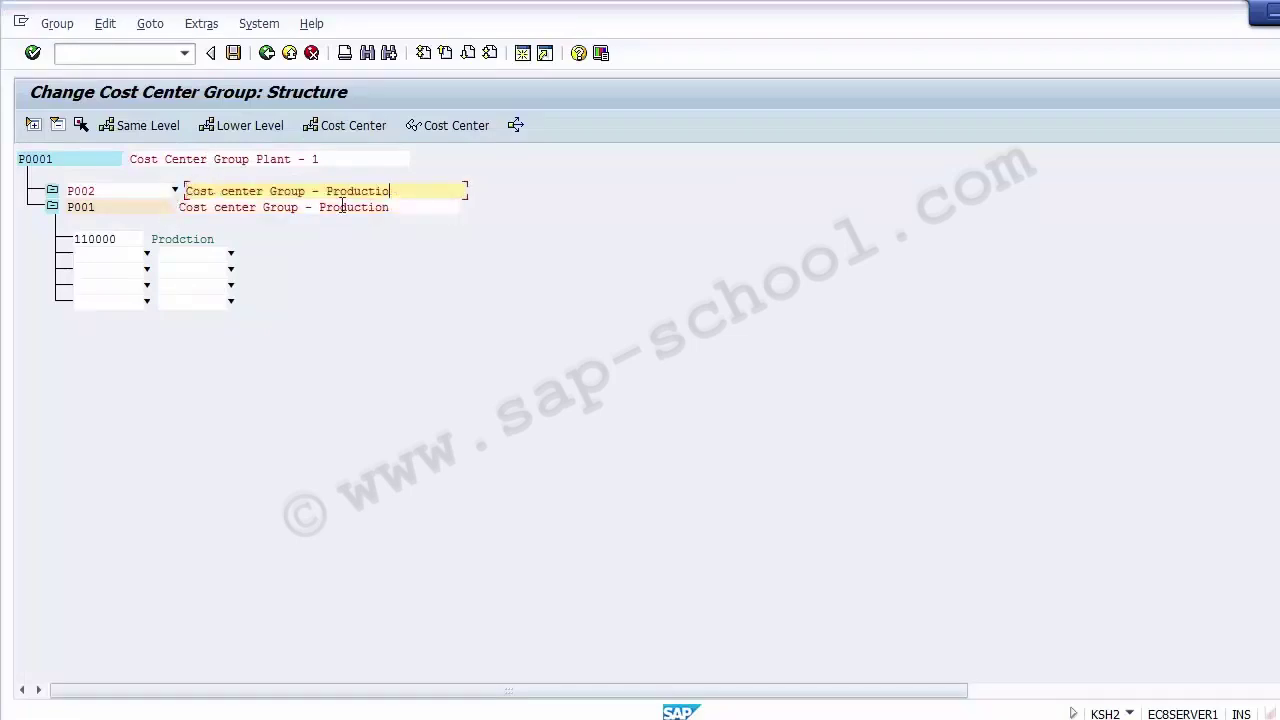
pyautogui.press('BackSpace')
pyautogui.write('HREE')
pyautogui.press('BackSpace')
pyautogui.press('BackSpace')
pyautogui.click(280, 167)
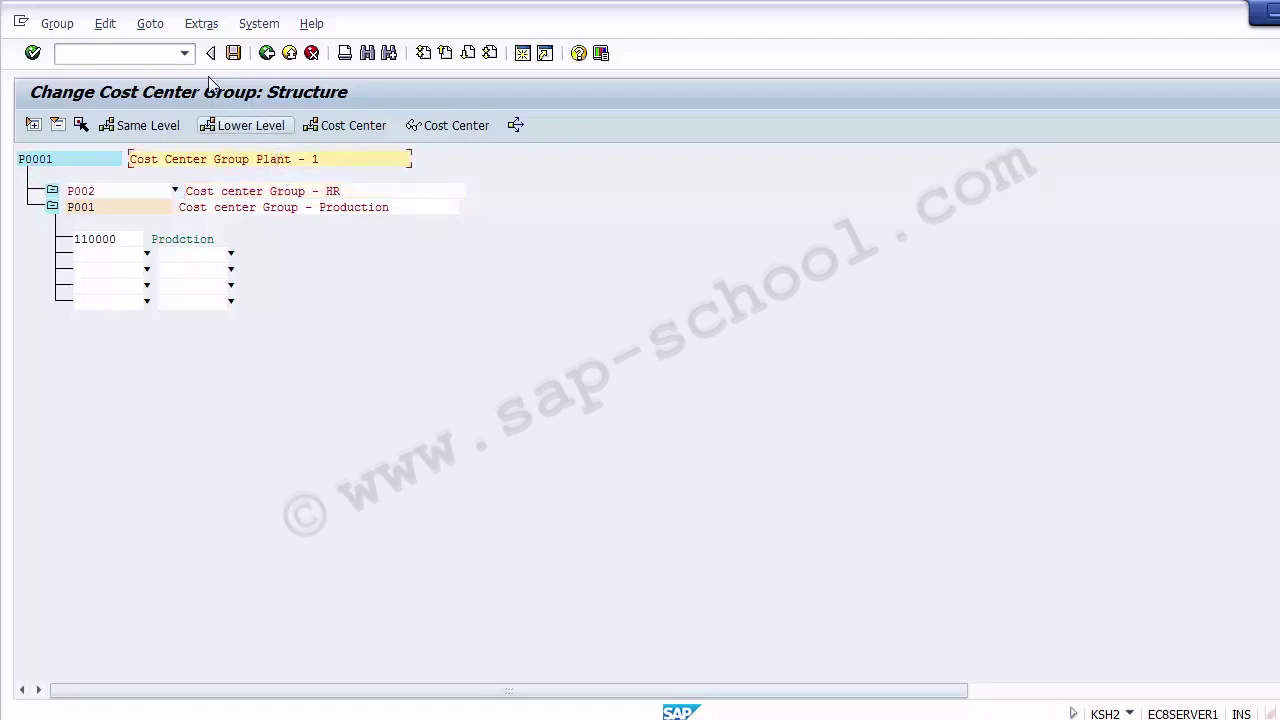
pyautogui.press('Return')
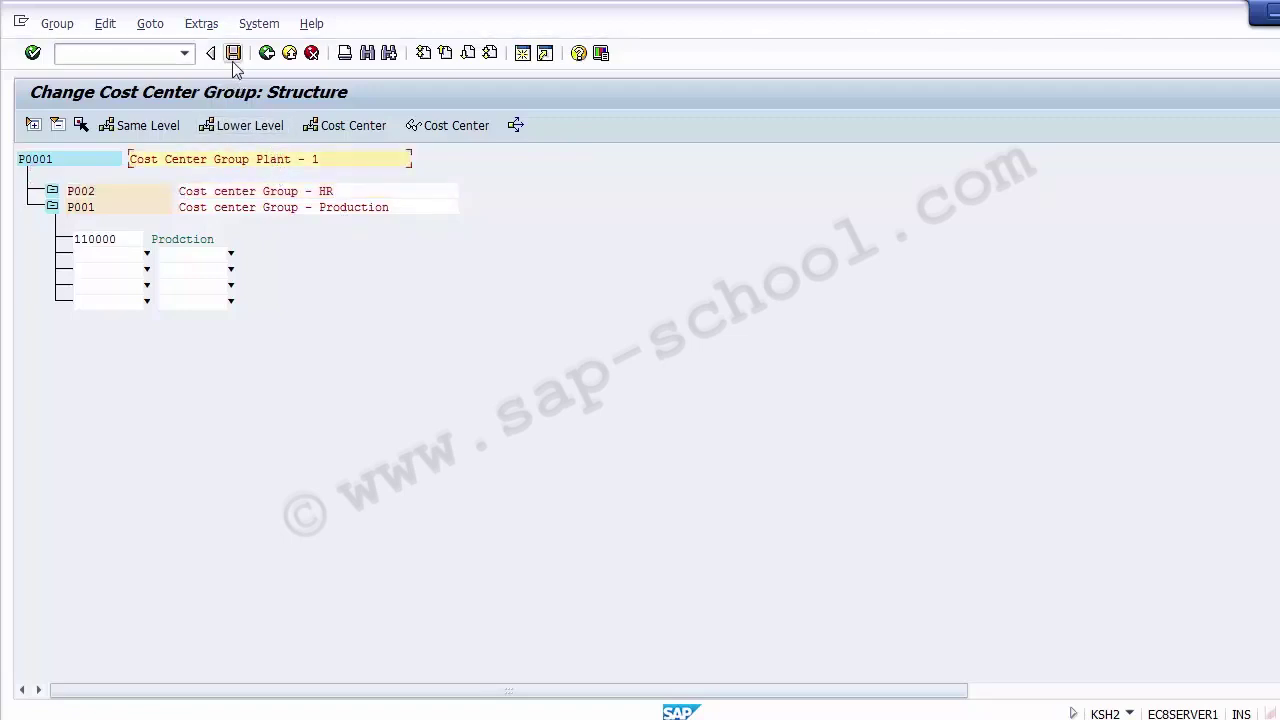
pyautogui.click(83, 194)
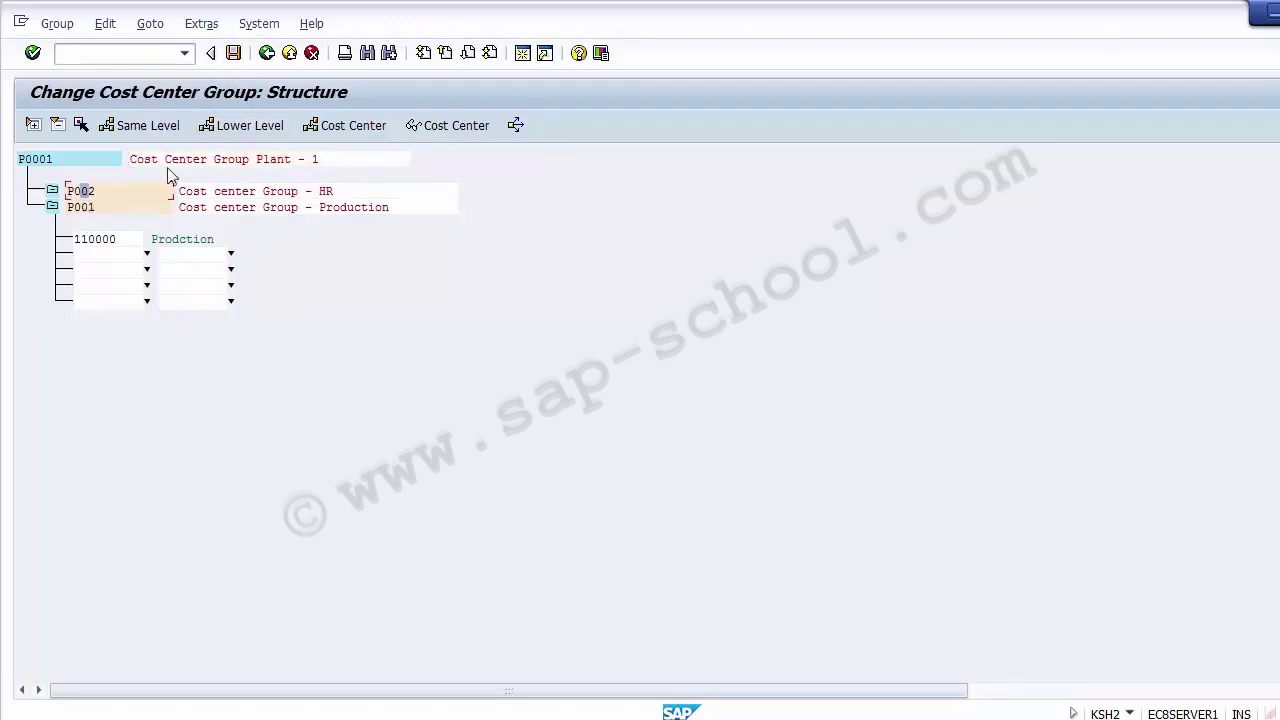
pyautogui.click(279, 164)
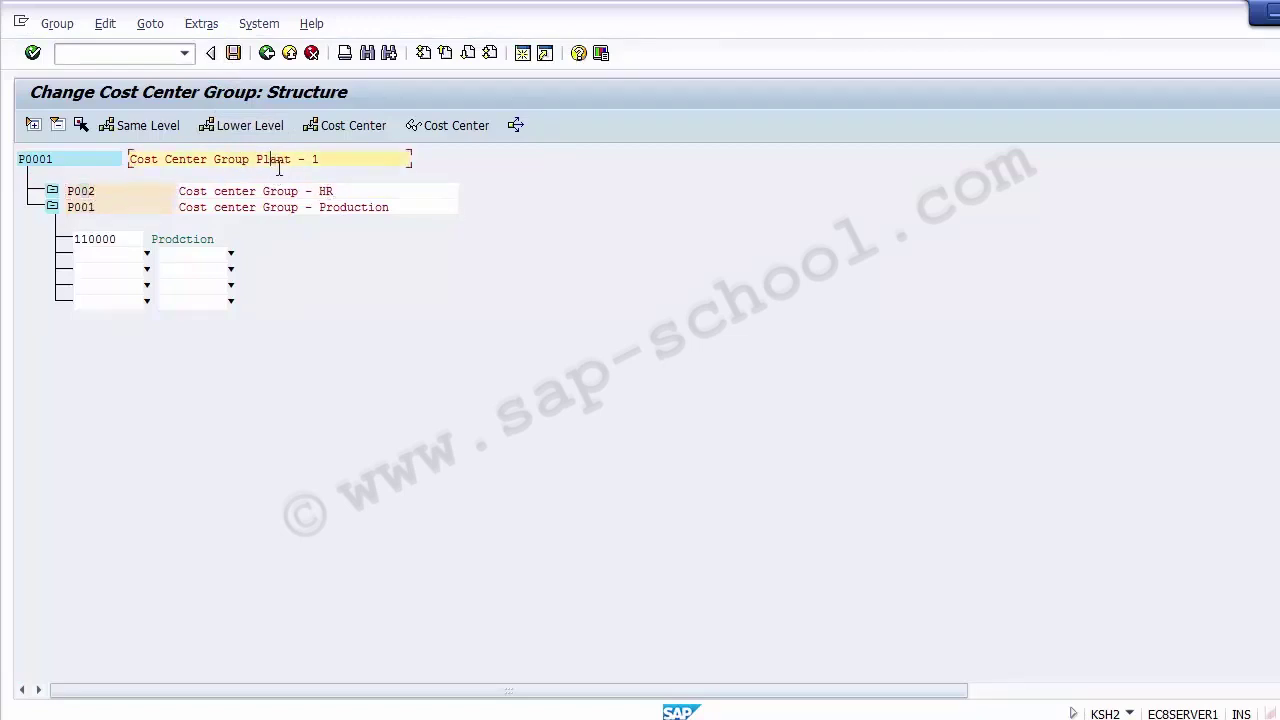
pyautogui.click(328, 191)
pyautogui.click(141, 193)
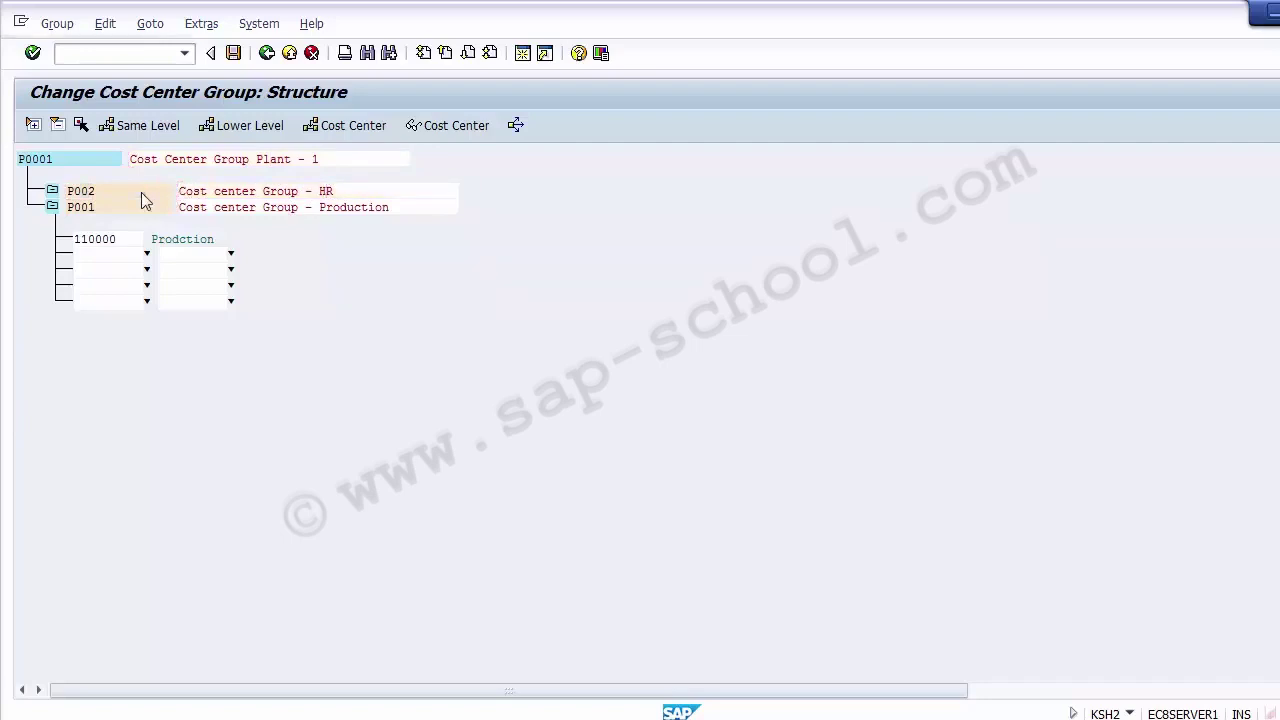
pyautogui.click(80, 192)
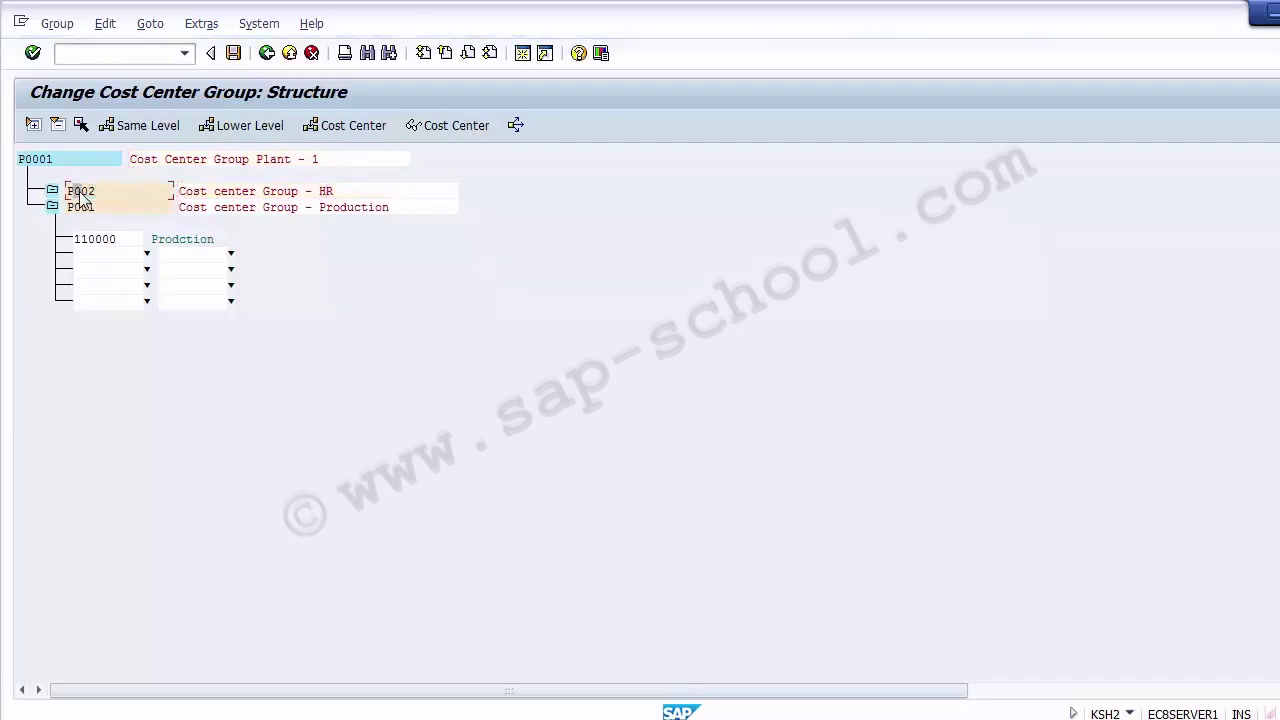
# Save the changes to cost center group P0001 and return to the implementation guide structure.
pyautogui.click(233, 53)
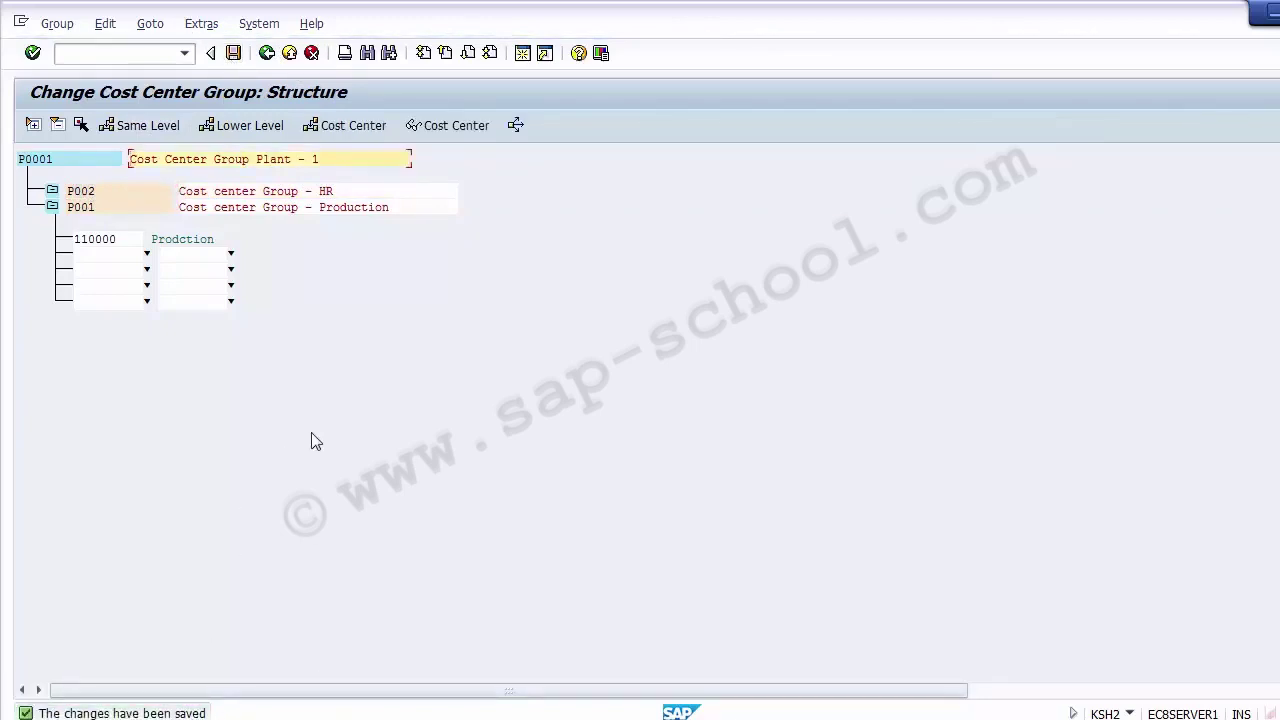
pyautogui.click(266, 53)
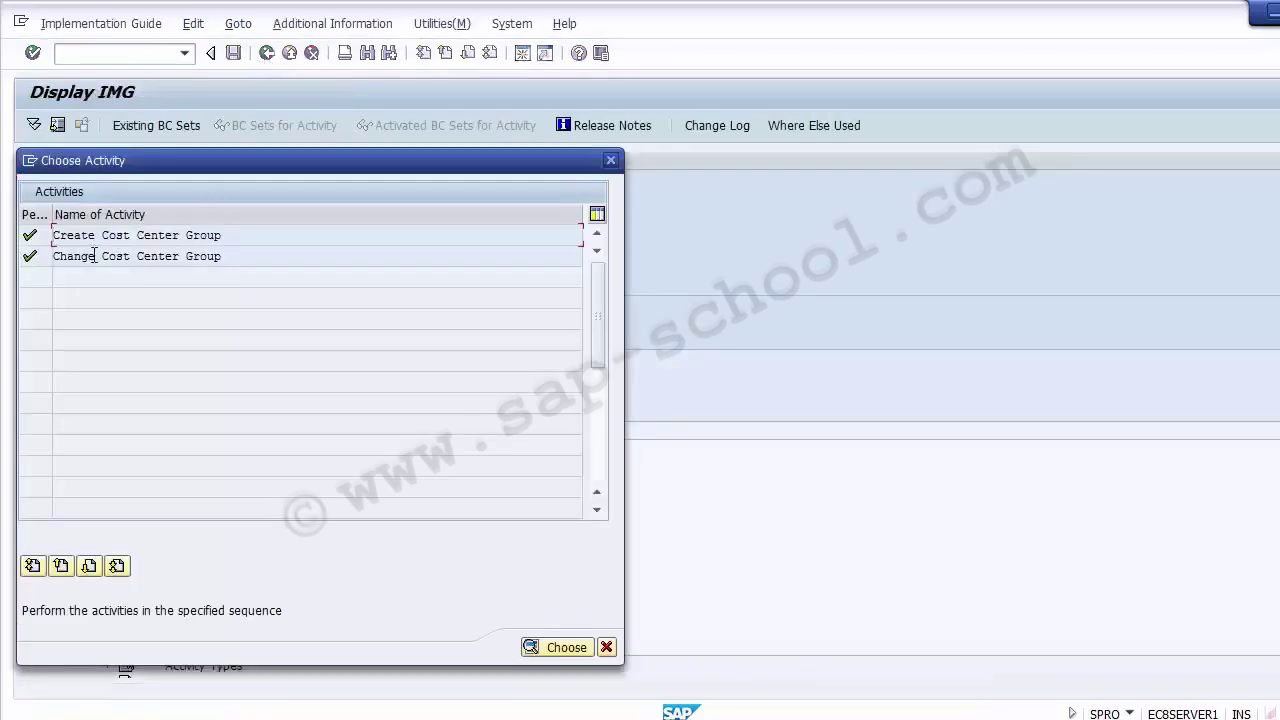
pyautogui.click(166, 257)
pyautogui.click(560, 647)
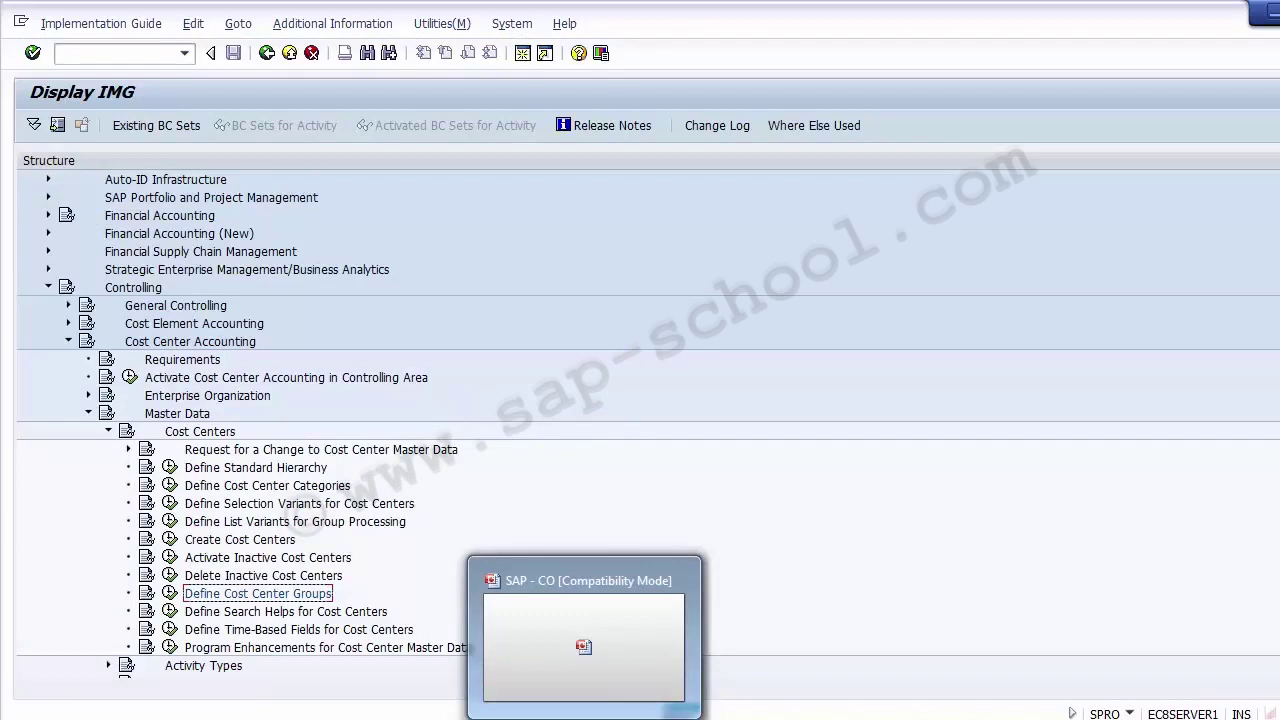
# Switch to the PowerPoint presentation and highlight transaction code OKENN on the Standard Hierarchy slide.
pyautogui.click(630, 690)
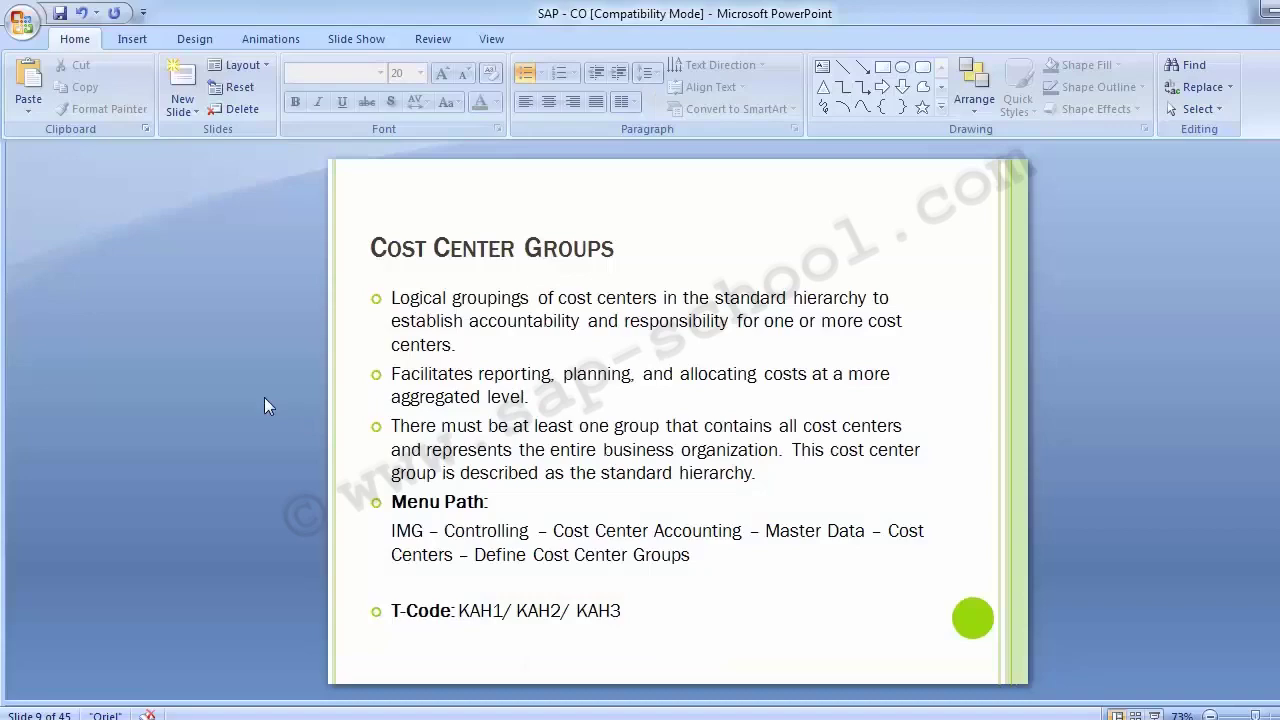
pyautogui.scroll(-1, 264, 397)
pyautogui.scroll(1, 264, 406)
pyautogui.scroll(3, 264, 397)
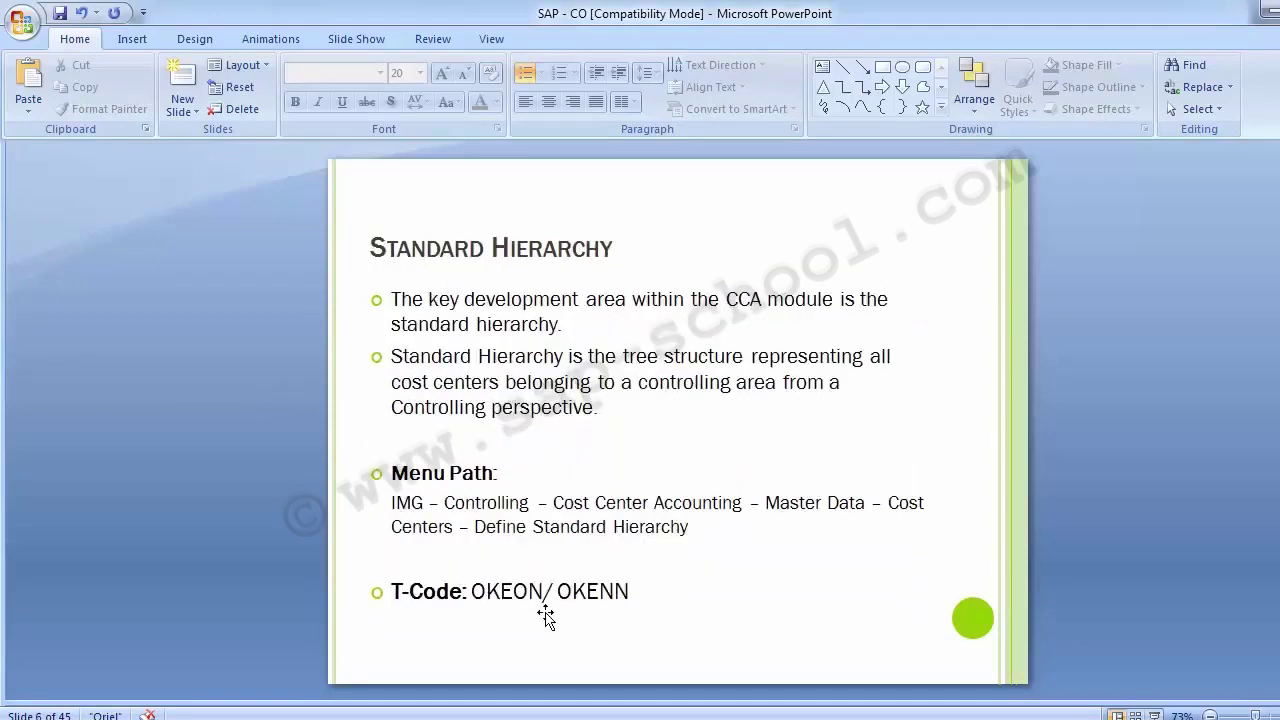
pyautogui.moveTo(557, 591); pyautogui.dragTo(638, 596)
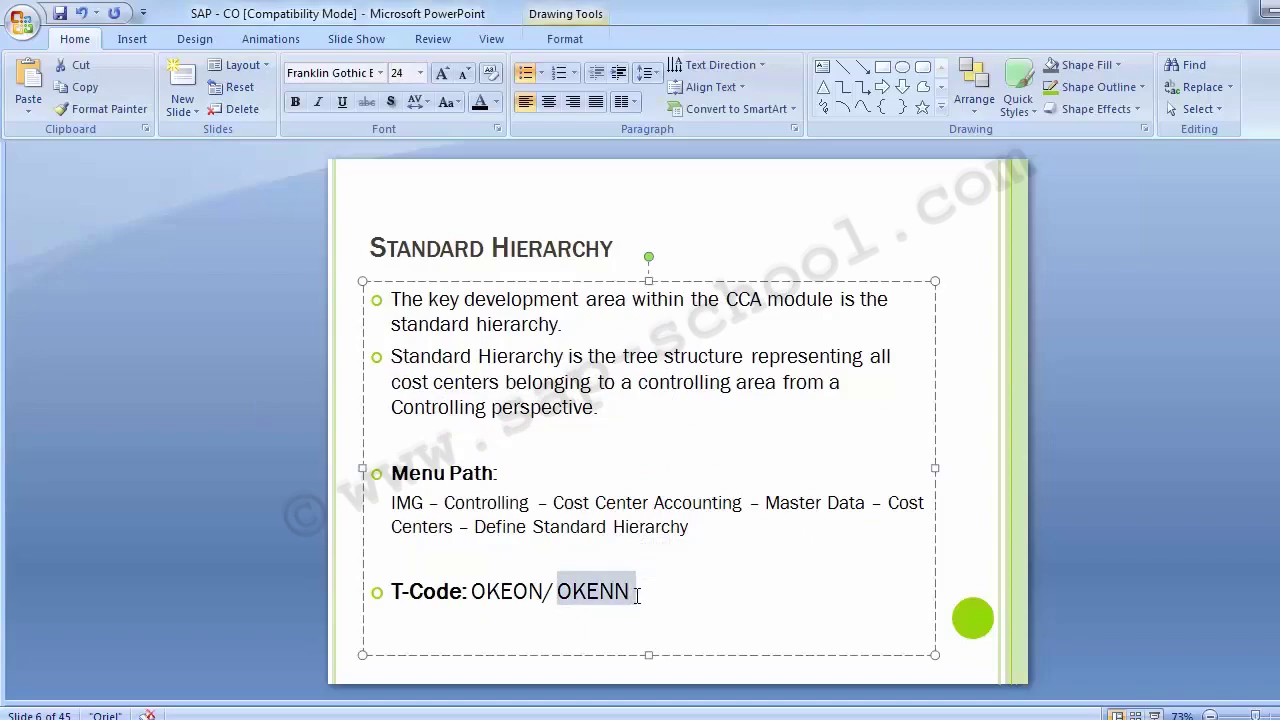
# Return to SAP and try to run transaction OKENN from the SAP Easy Access session.
pyautogui.hotkey('alt', 'Tab')
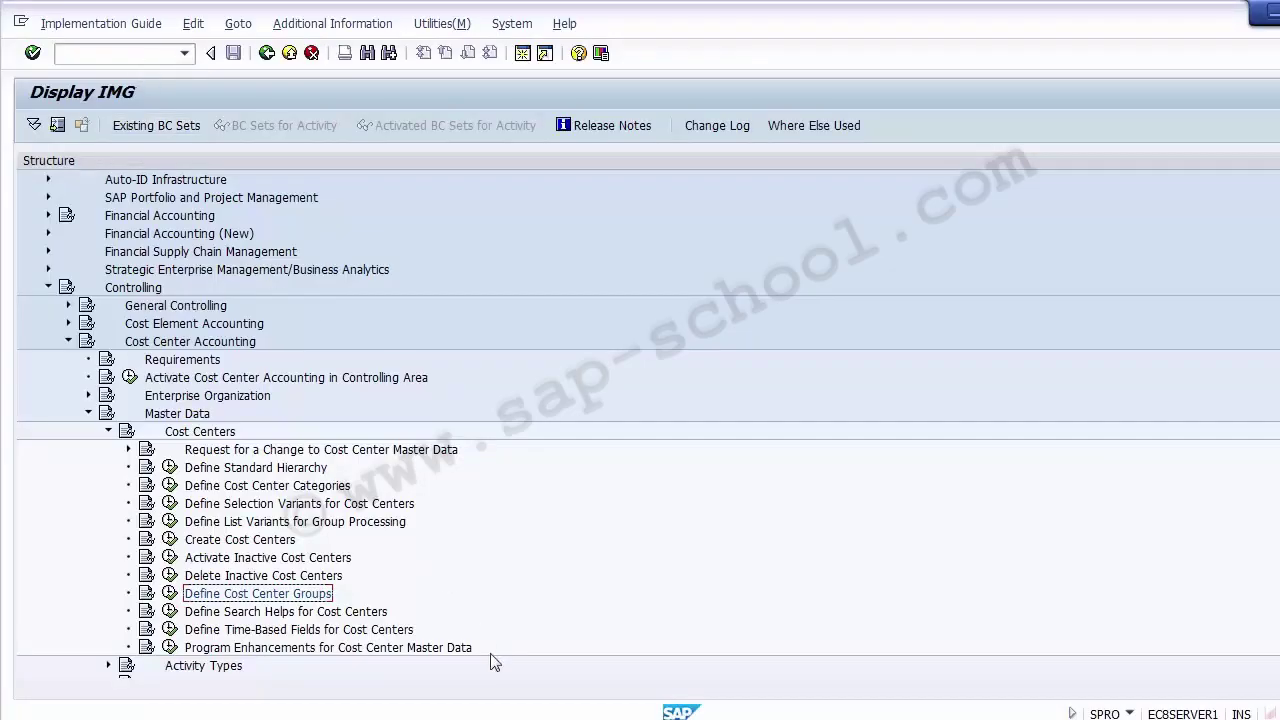
pyautogui.moveTo(523, 719)
pyautogui.click(671, 700)
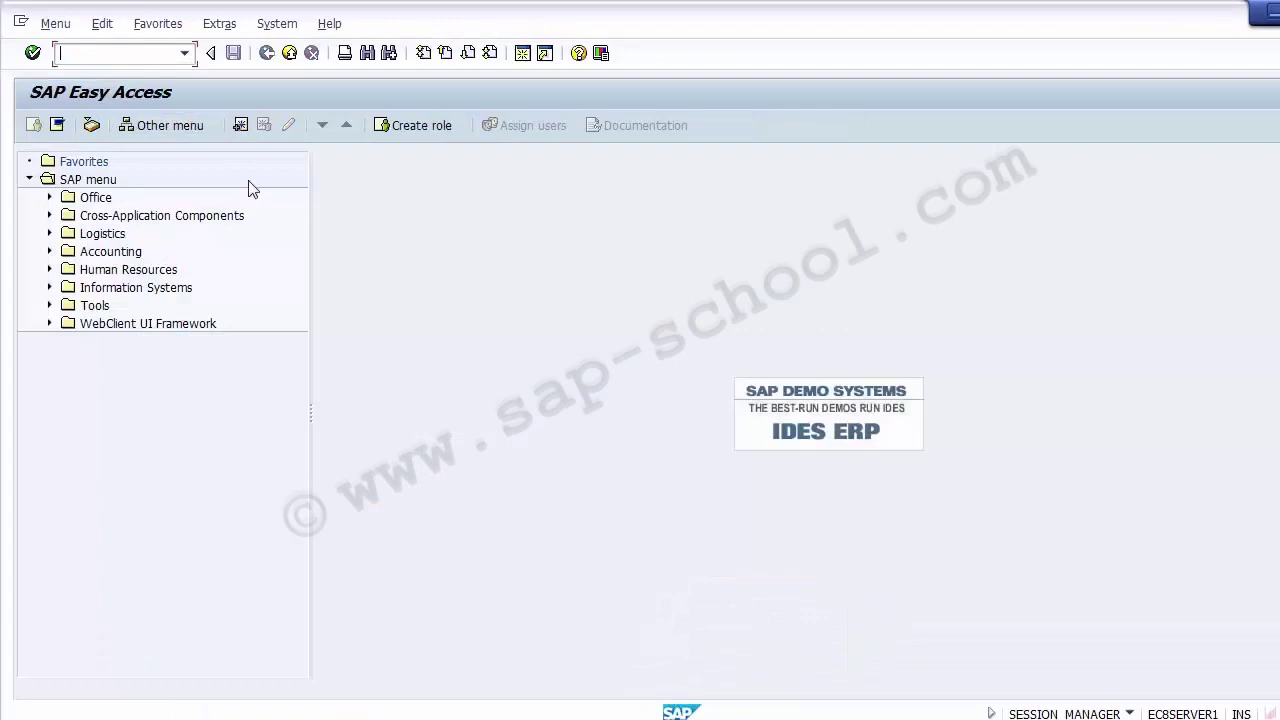
pyautogui.click(104, 57)
pyautogui.write('OKENN')
pyautogui.press('Return')
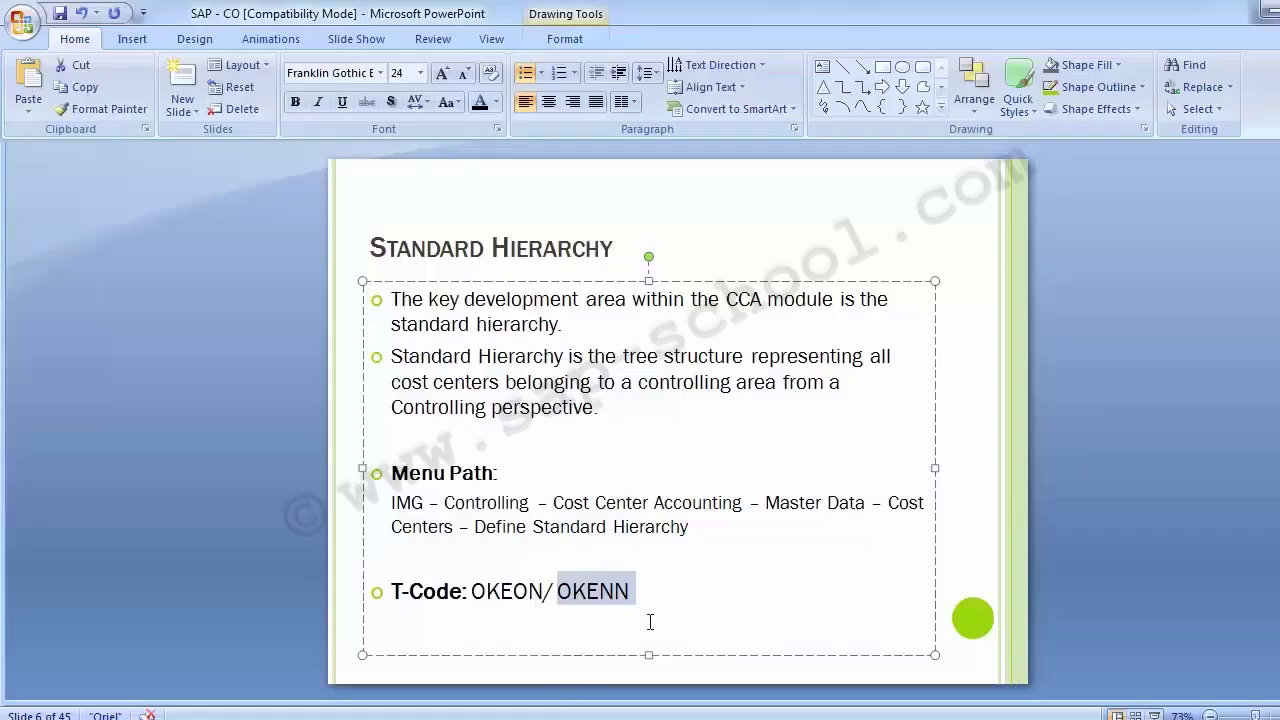
# Remove "/ OKENN" from the T-Code line of the Standard Hierarchy slide in PowerPoint and copy the code OKEON.
pyautogui.press('BackSpace')
pyautogui.press('BackSpace')
pyautogui.press('BackSpace')
pyautogui.hotkey('shift', 'Left')
pyautogui.hotkey('shift', 'Left')
pyautogui.hotkey('shift', 'Left')
pyautogui.hotkey('shift', 'Left')
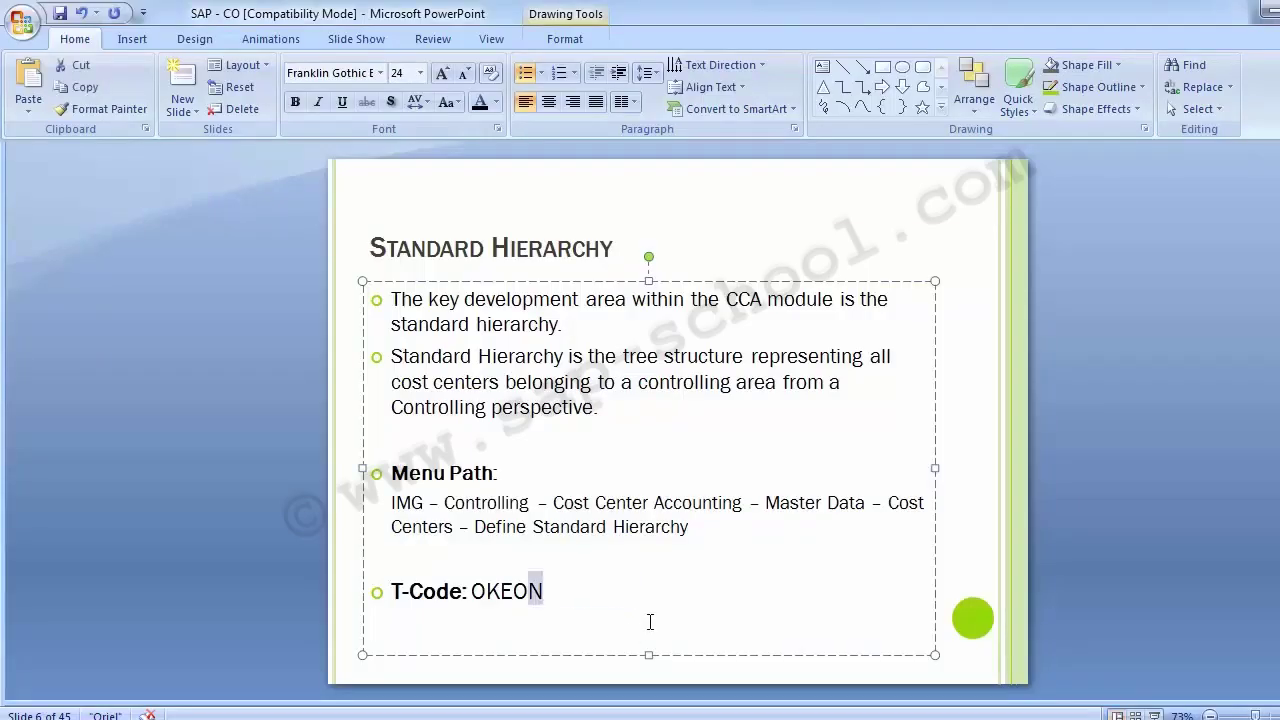
pyautogui.hotkey('shift', 'Left')
pyautogui.hotkey('ctrl', 'c')
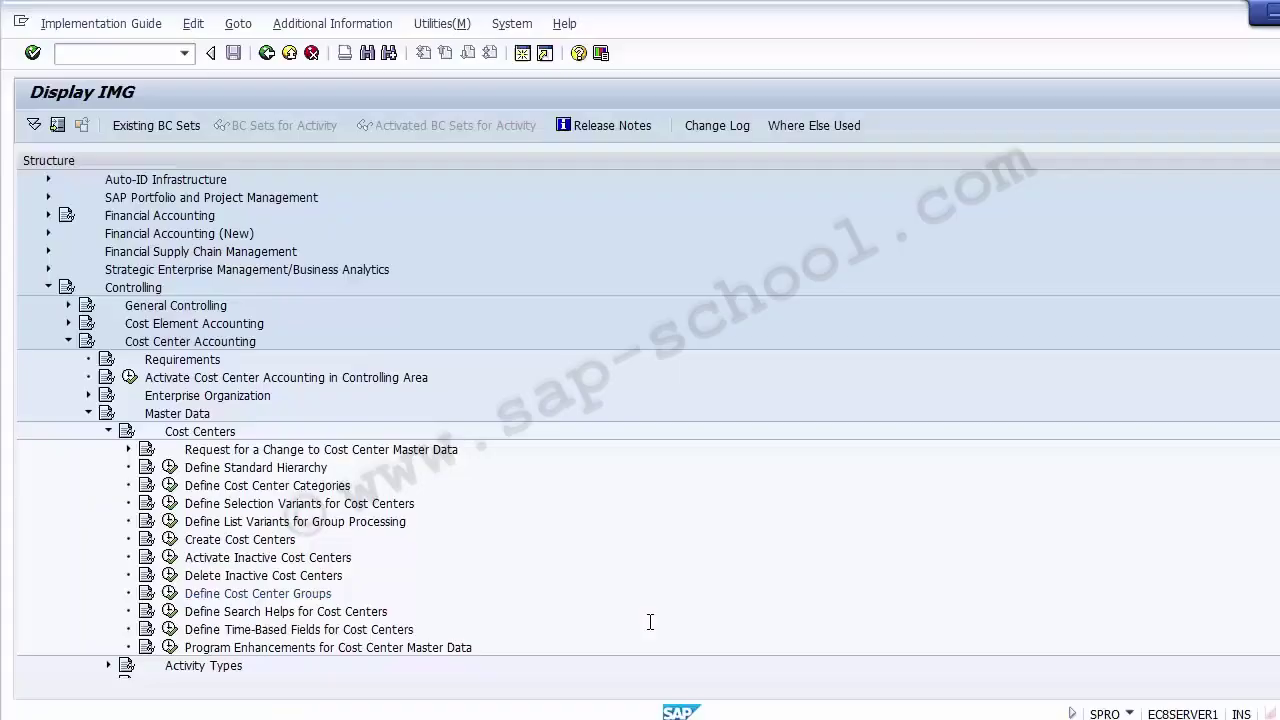
# Run transaction OKEON from the SAP Easy Access session, reusing the copied code.
pyautogui.click(142, 49)
pyautogui.click(640, 692)
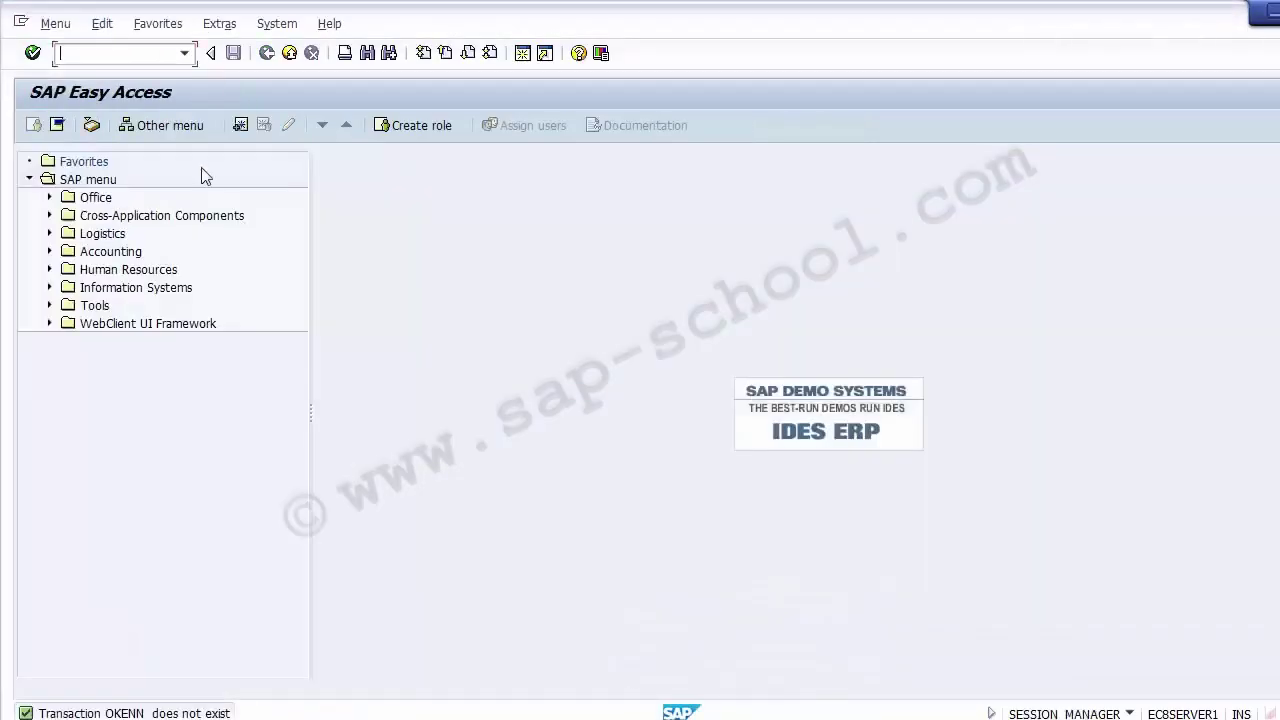
pyautogui.hotkey('ctrl', 'v')
pyautogui.press('Return')
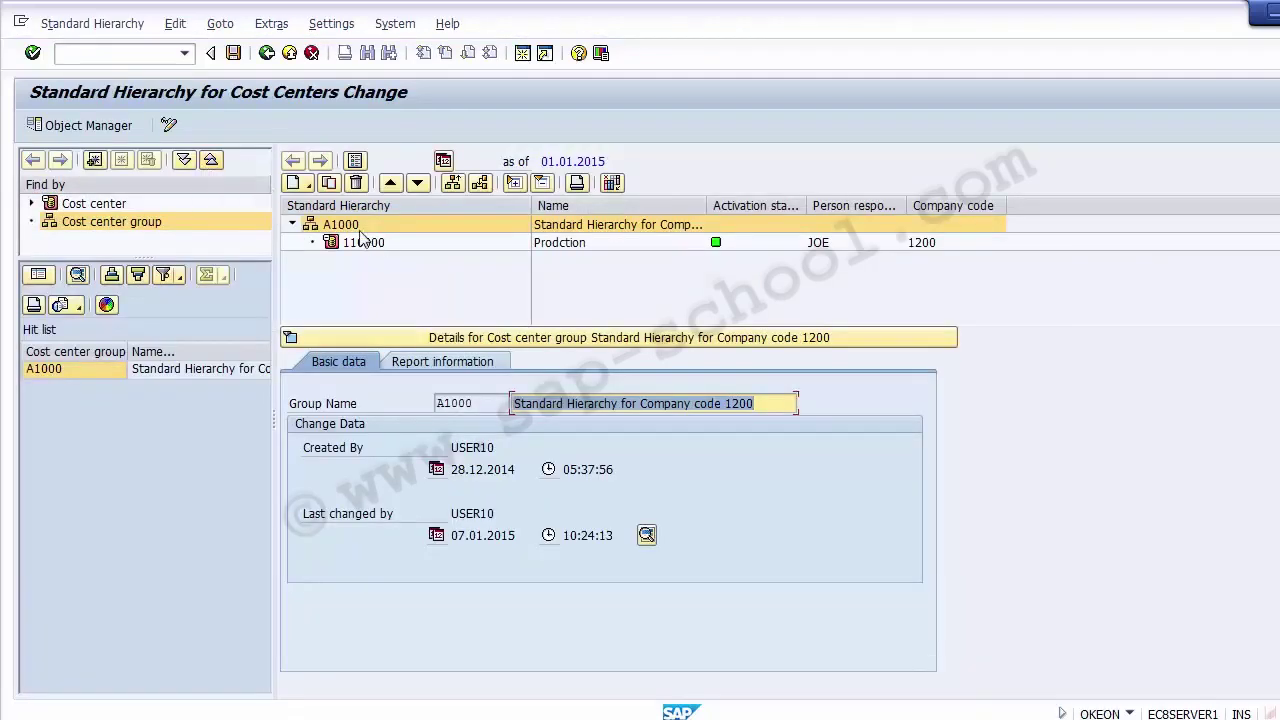
# Examine group A1000 and cost center 110000 in the standard hierarchy, then open and dismiss the cost center group search.
pyautogui.click(653, 226)
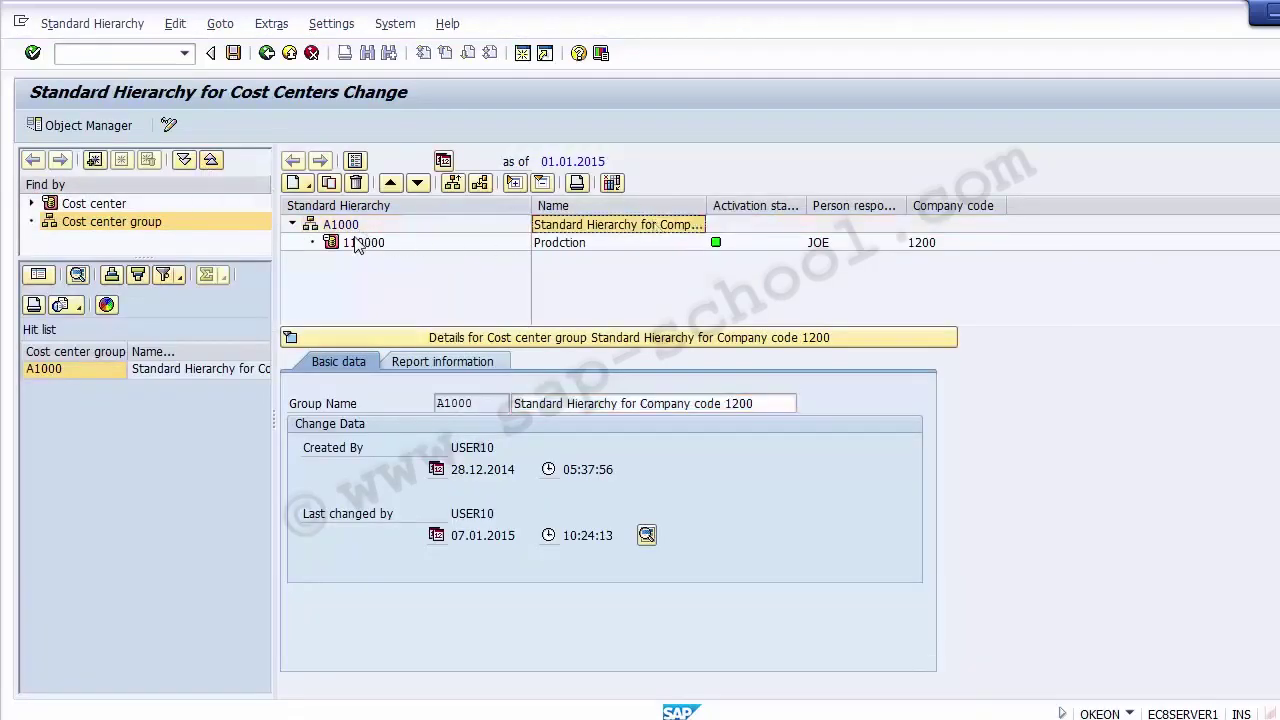
pyautogui.click(569, 250)
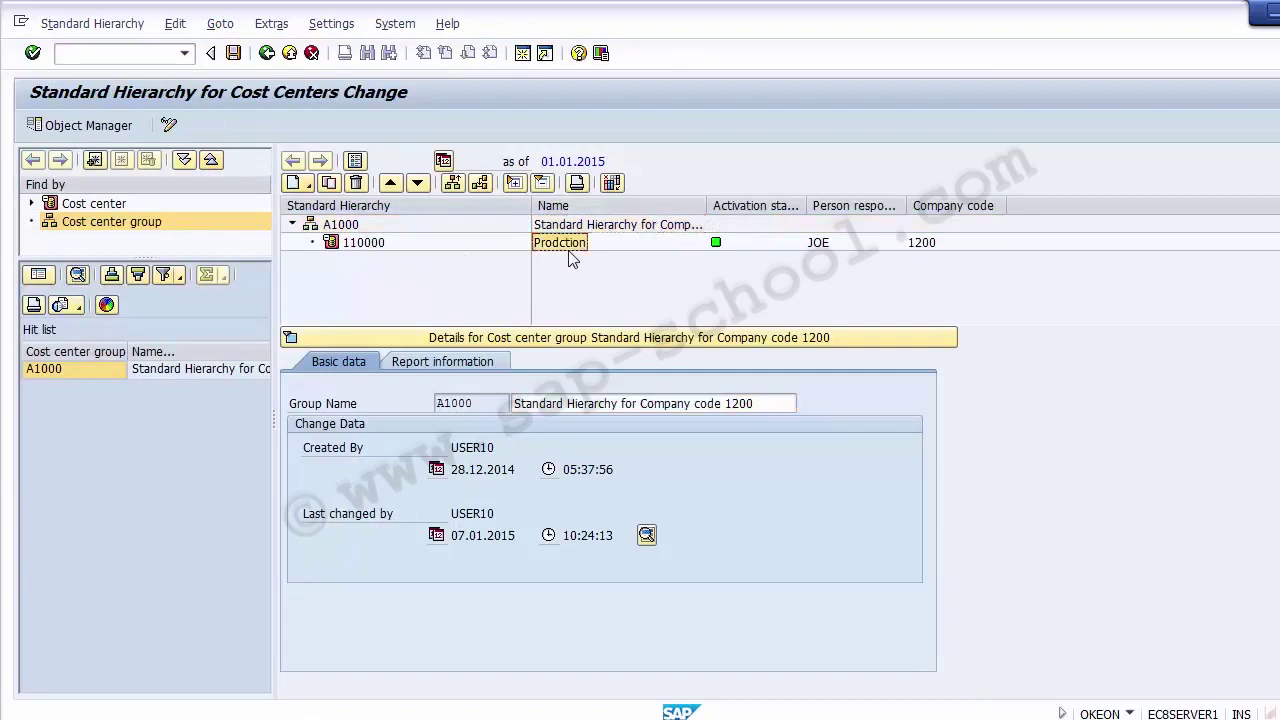
pyautogui.click(366, 246)
pyautogui.doubleClick(135, 236)
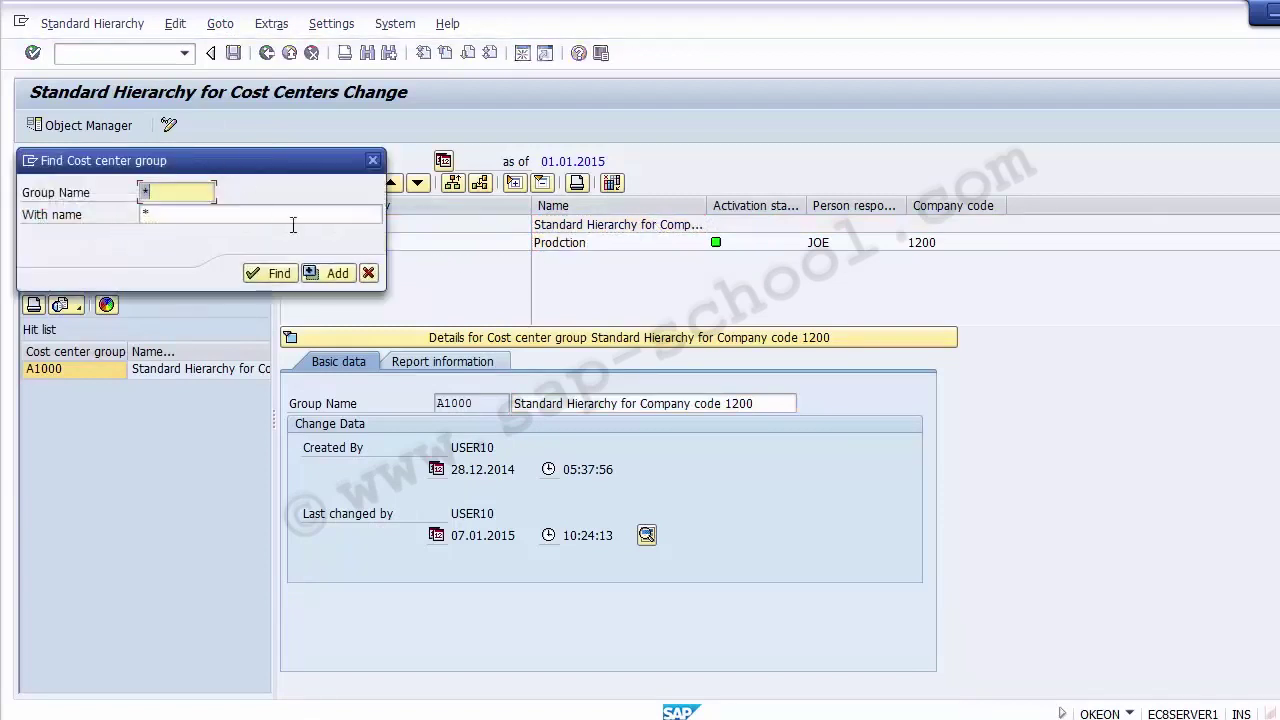
pyautogui.click(368, 273)
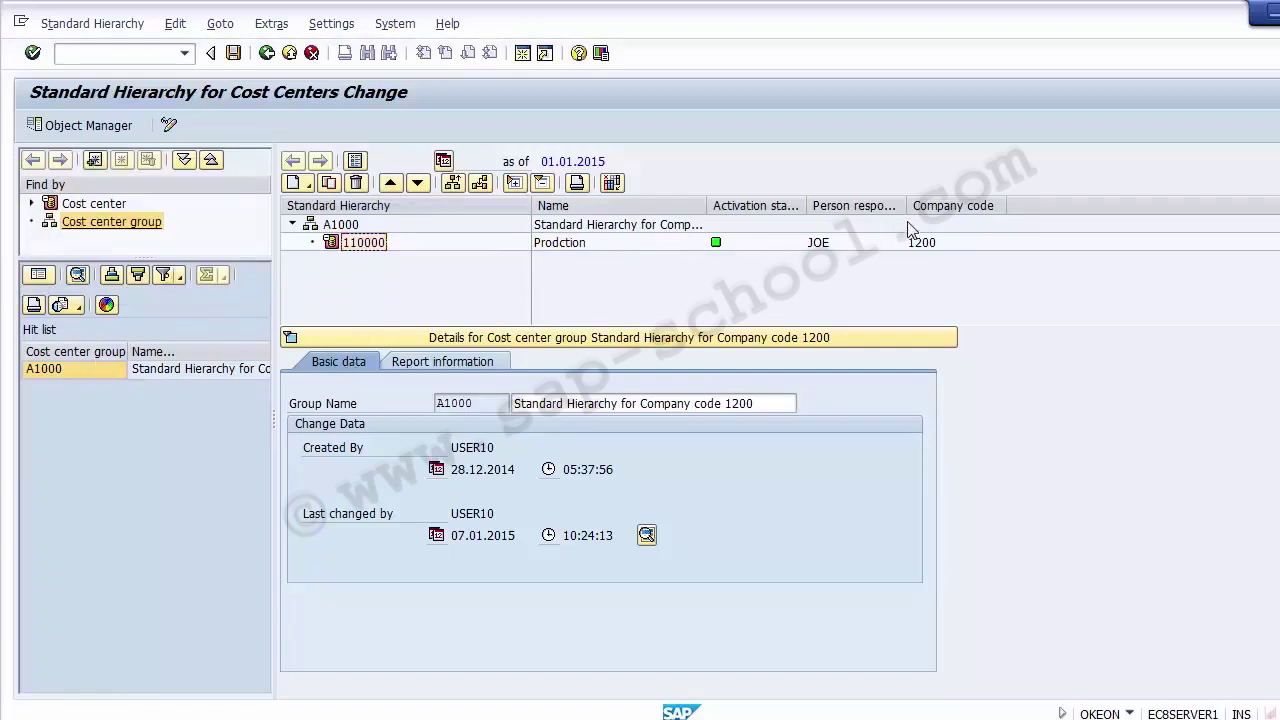
# Widen the Person responsible column of the standard hierarchy and check cost center 110000 beneath group A1000.
pyautogui.moveTo(907, 205); pyautogui.dragTo(1003, 190)
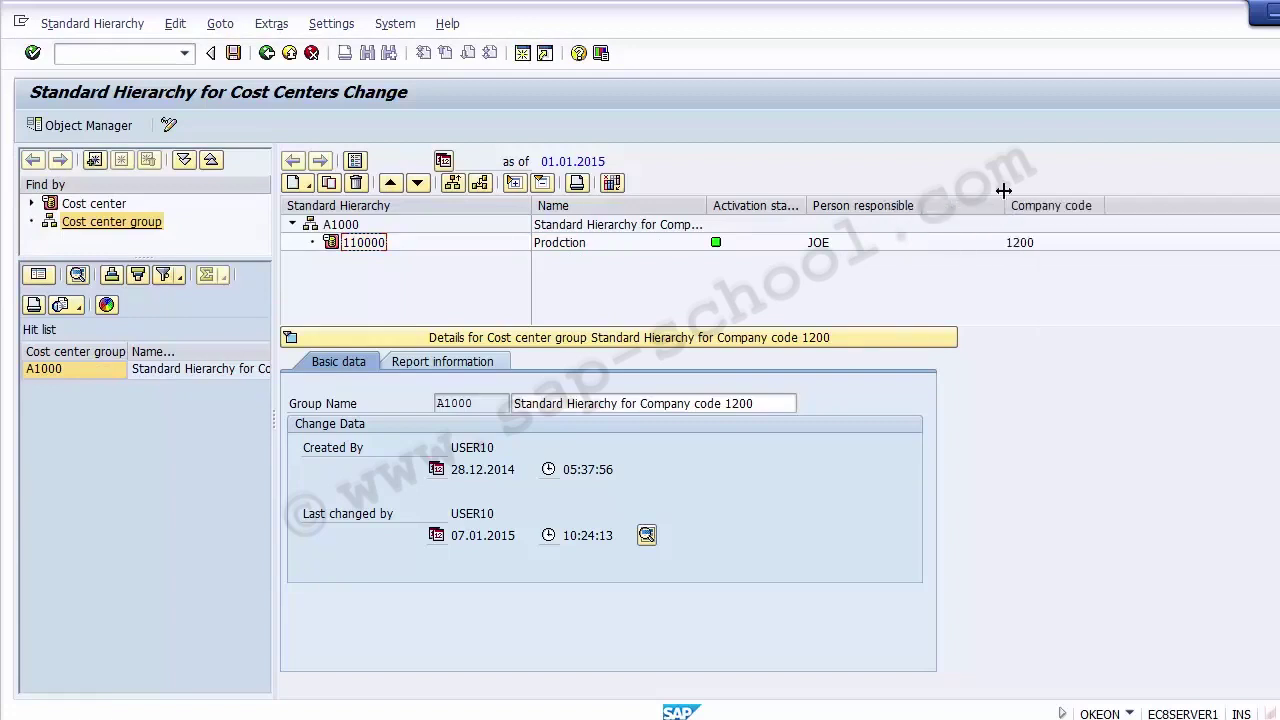
pyautogui.click(822, 242)
pyautogui.click(362, 243)
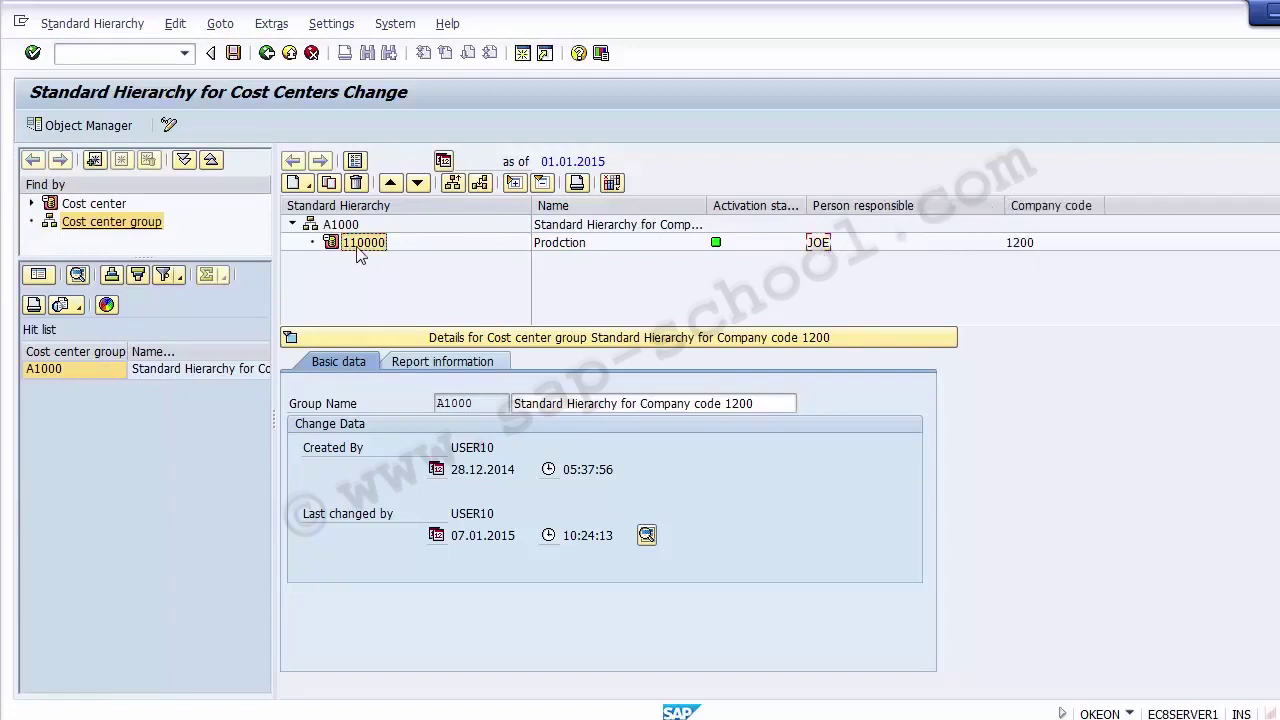
pyautogui.click(292, 225)
pyautogui.click(292, 225)
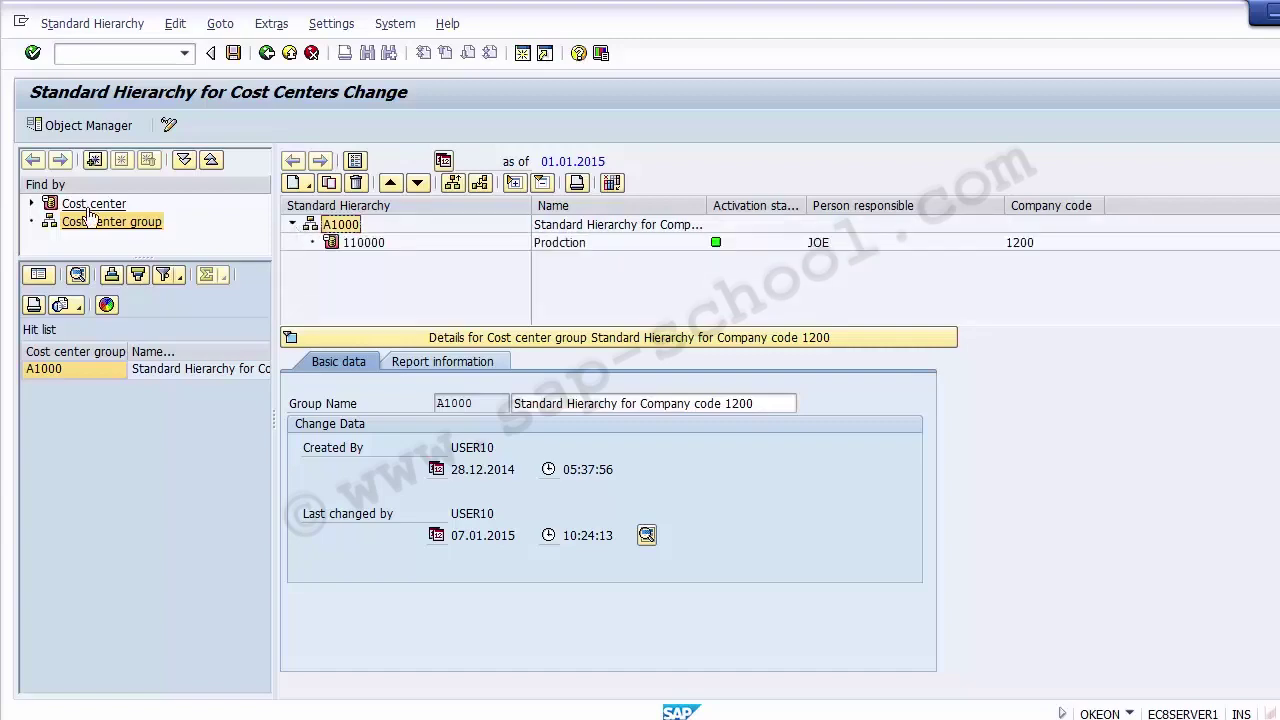